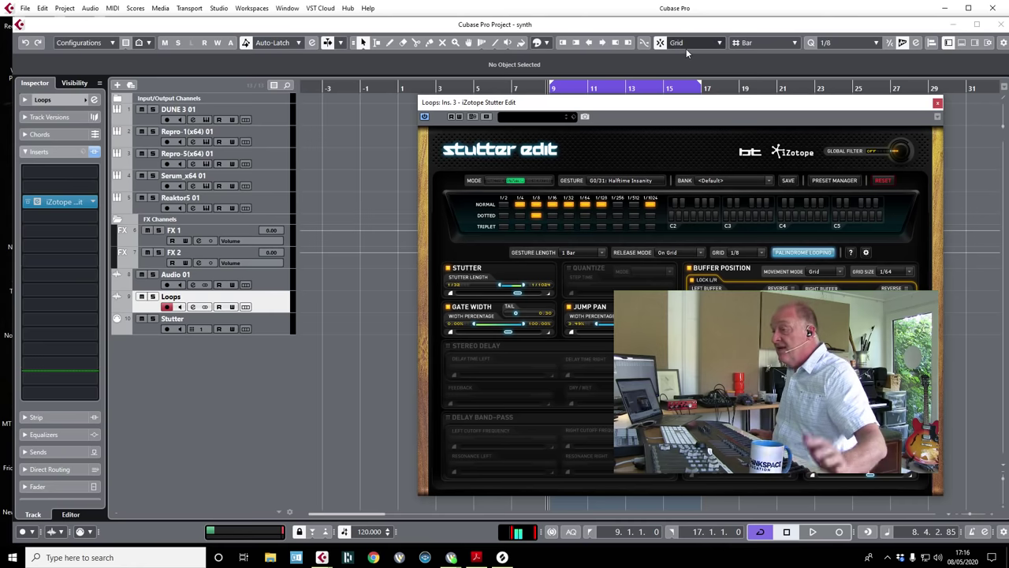
- Close the Stutter Edit window and show all channels' insert effects in a MixConsole below the project
{"action": "left_click_drag", "start_coordinate": [581, 105], "coordinate": [511, 94]}
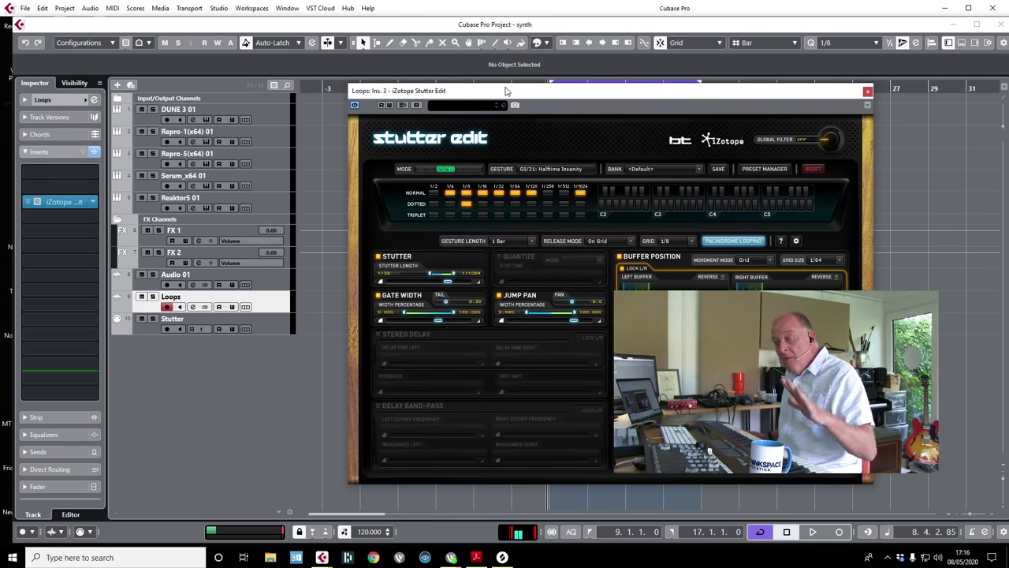
{"action": "left_click_drag", "start_coordinate": [507, 91], "coordinate": [570, 93]}
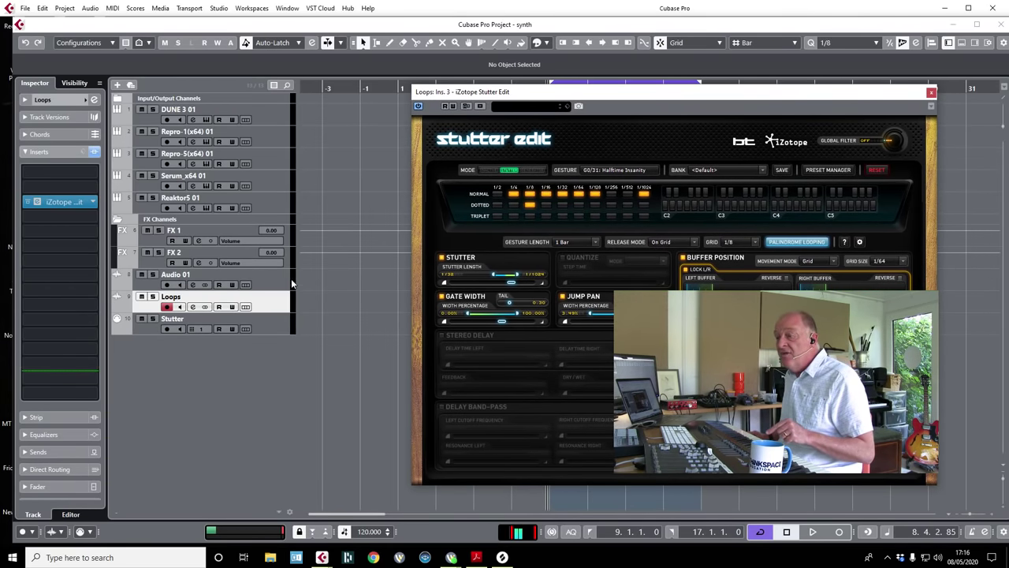
{"action": "left_click", "coordinate": [962, 44]}
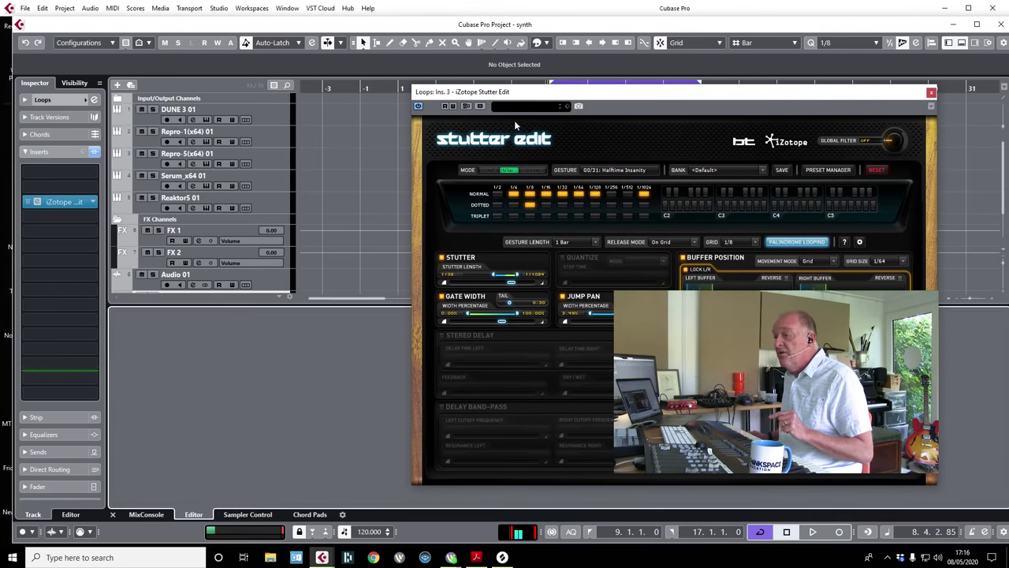
{"action": "left_click", "coordinate": [931, 92]}
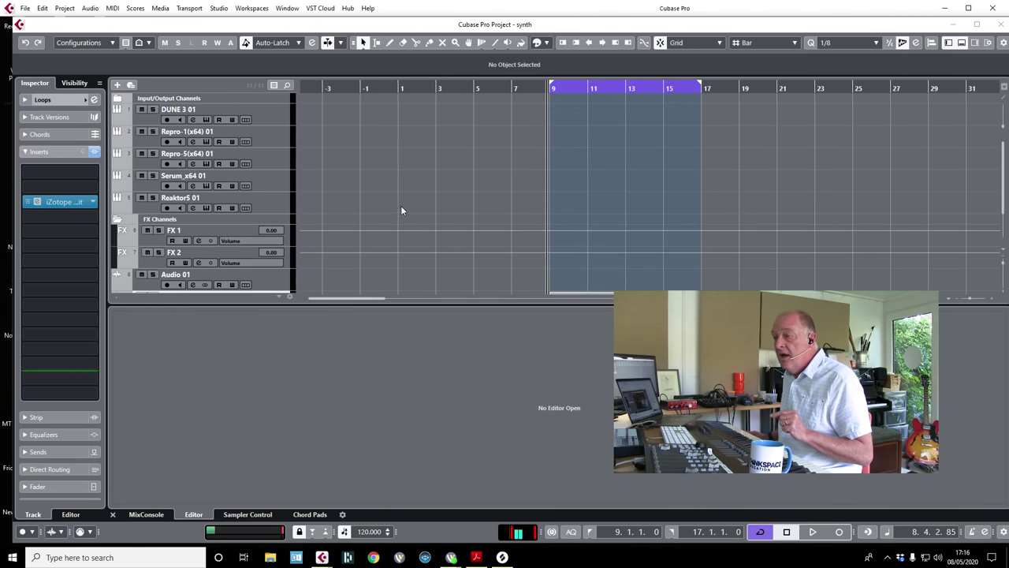
{"action": "scroll", "coordinate": [401, 209], "scroll_direction": "down", "scroll_amount": 2}
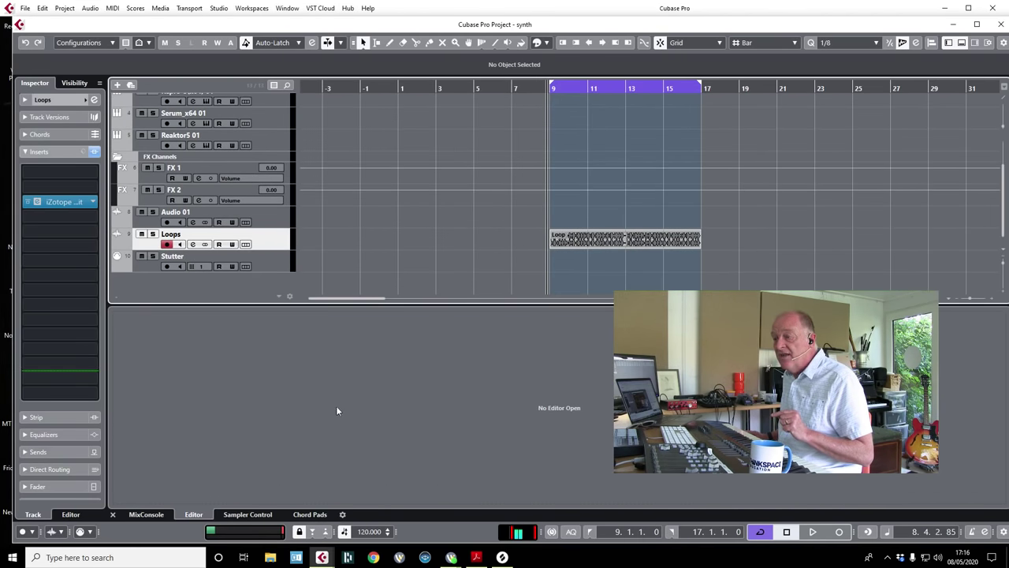
{"action": "left_click", "coordinate": [142, 514]}
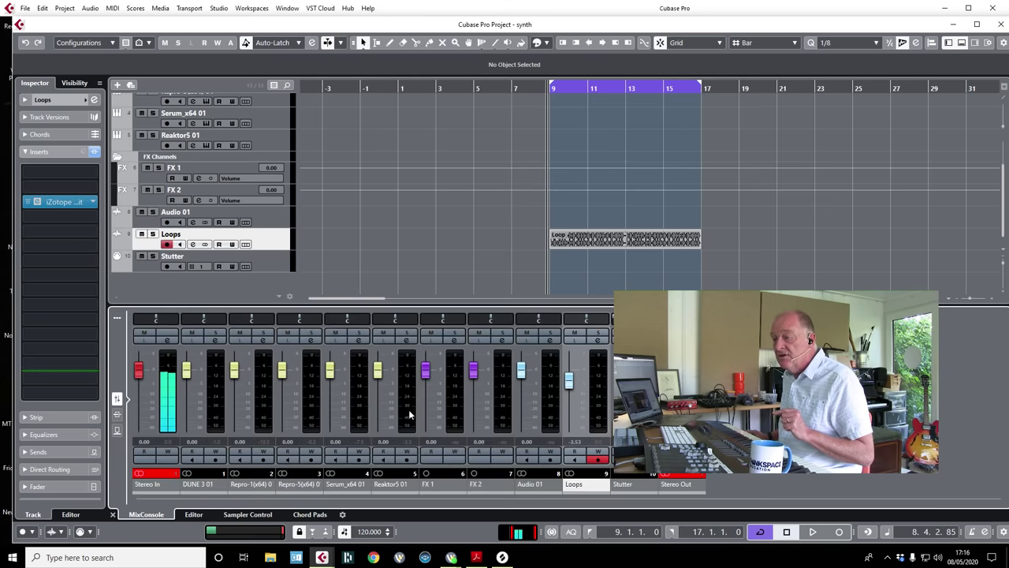
{"action": "left_click", "coordinate": [117, 414]}
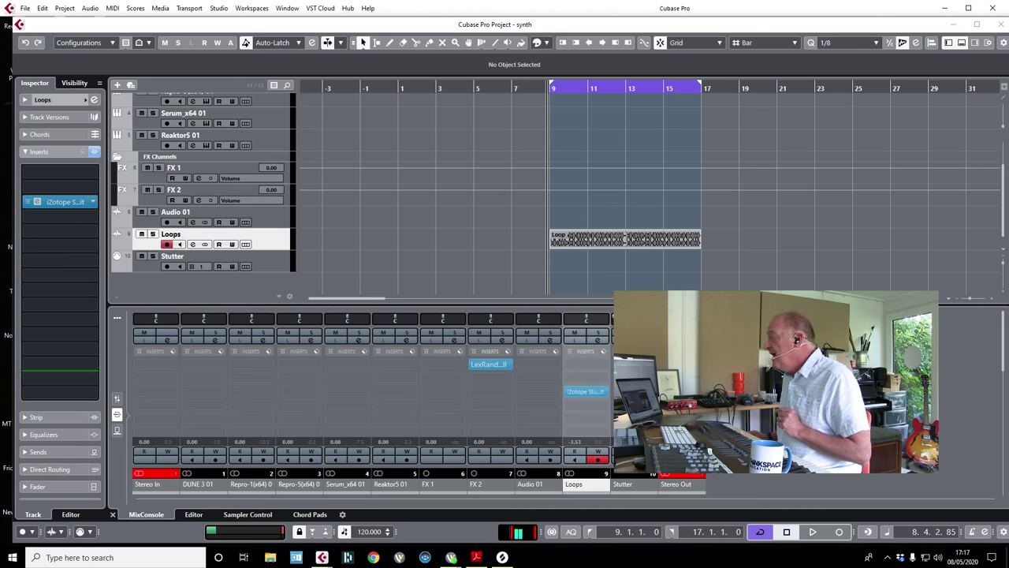
- Inspect the Stutter Edit insert on the Loops channel and the output routing choices of the Stutter MIDI track
{"action": "left_click", "coordinate": [585, 391]}
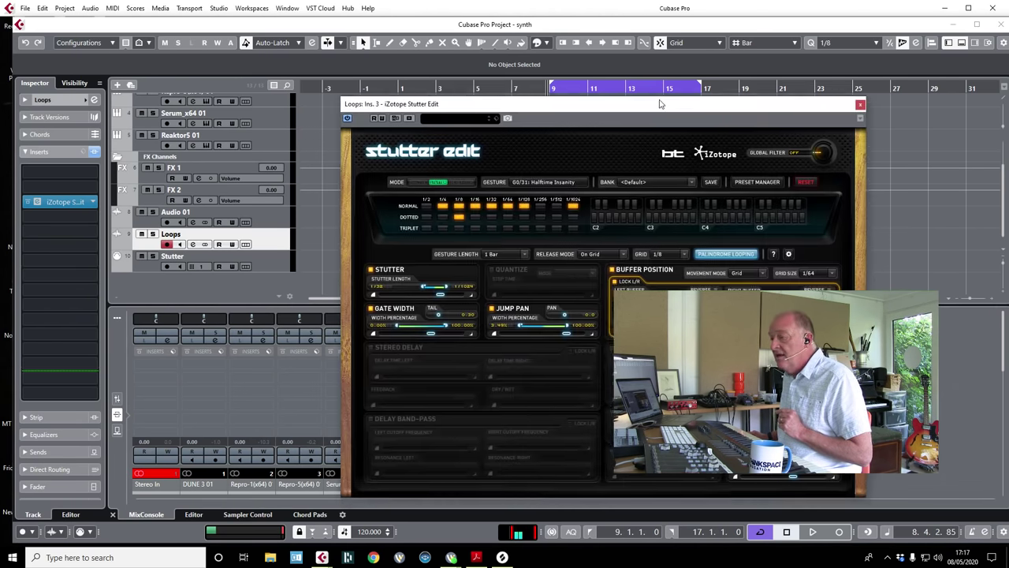
{"action": "left_click", "coordinate": [259, 262]}
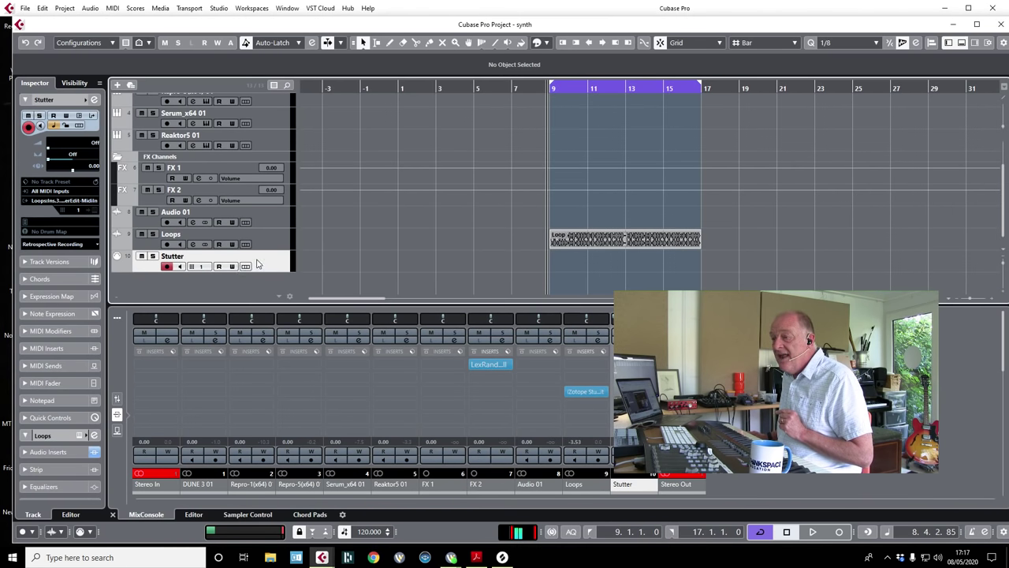
{"action": "left_click", "coordinate": [68, 202]}
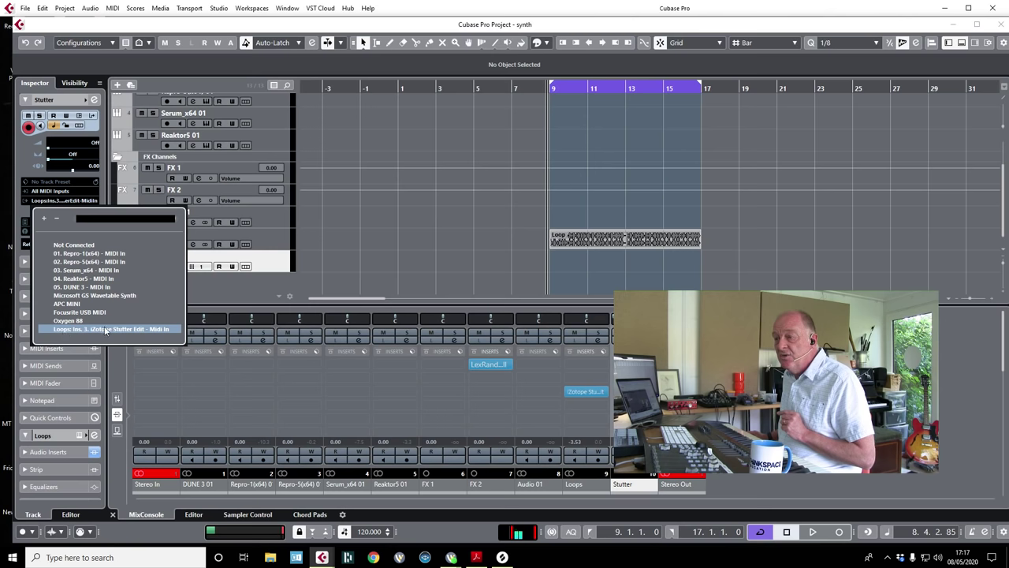
{"action": "left_click", "coordinate": [505, 240]}
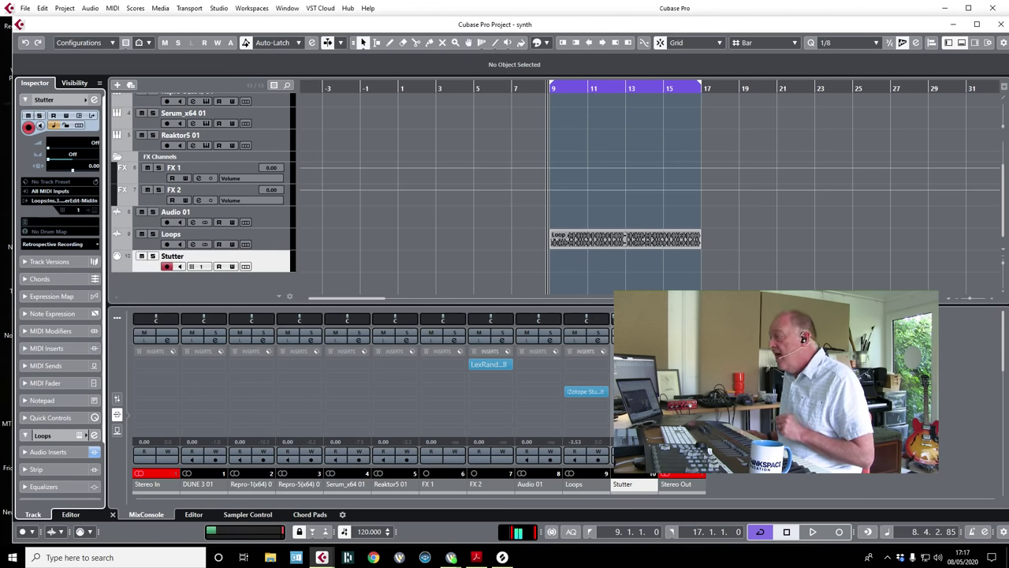
- Open Stutter Edit from the Loops channel's insert and play the loop to audition the default bank's gestures
{"action": "left_click", "coordinate": [585, 391]}
{"action": "left_click_drag", "start_coordinate": [652, 36], "coordinate": [348, 32]}
{"action": "key", "text": "space"}
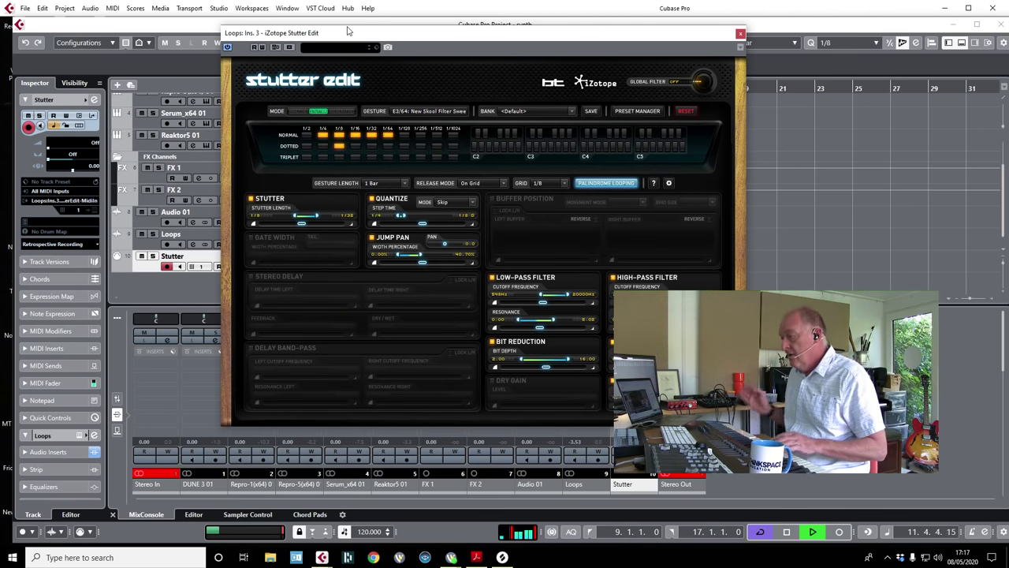
{"action": "key", "text": "space"}
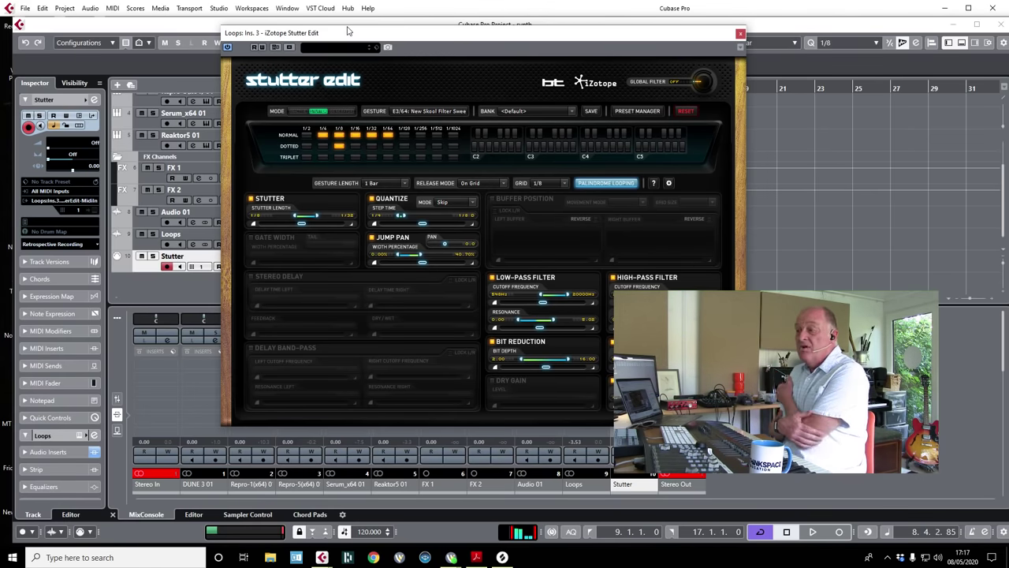
- Load the Reversal [Devine] bank from the Time Warp category into Stutter Edit
{"action": "left_click", "coordinate": [556, 111]}
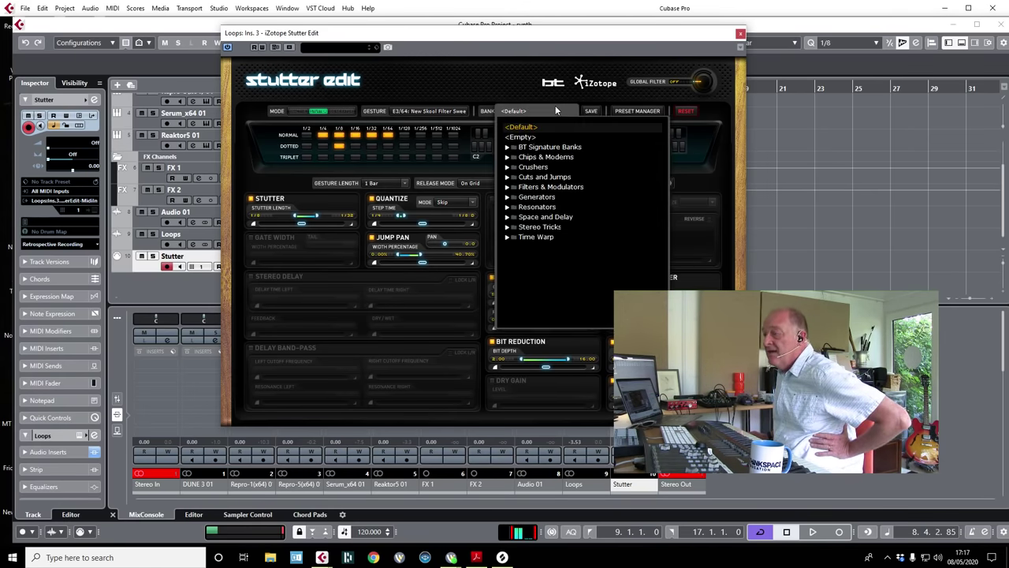
{"action": "left_click", "coordinate": [507, 158]}
{"action": "left_click", "coordinate": [508, 158]}
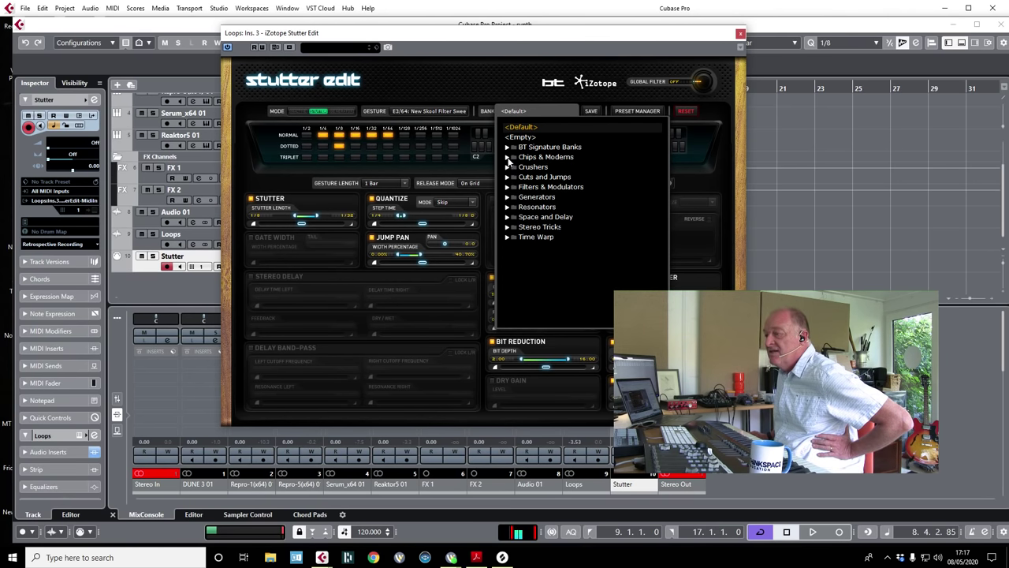
{"action": "left_click", "coordinate": [507, 237]}
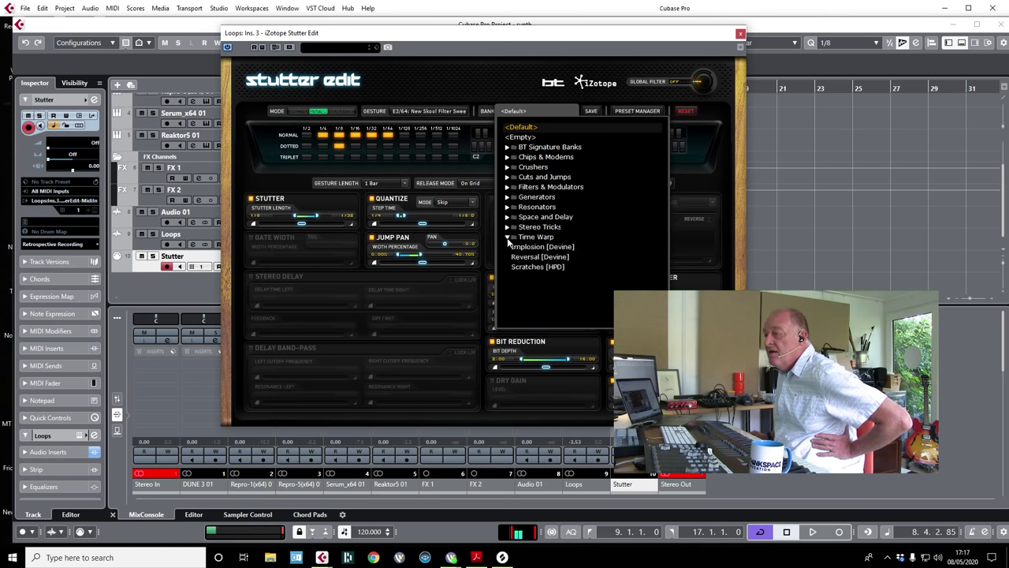
{"action": "left_click", "coordinate": [556, 257]}
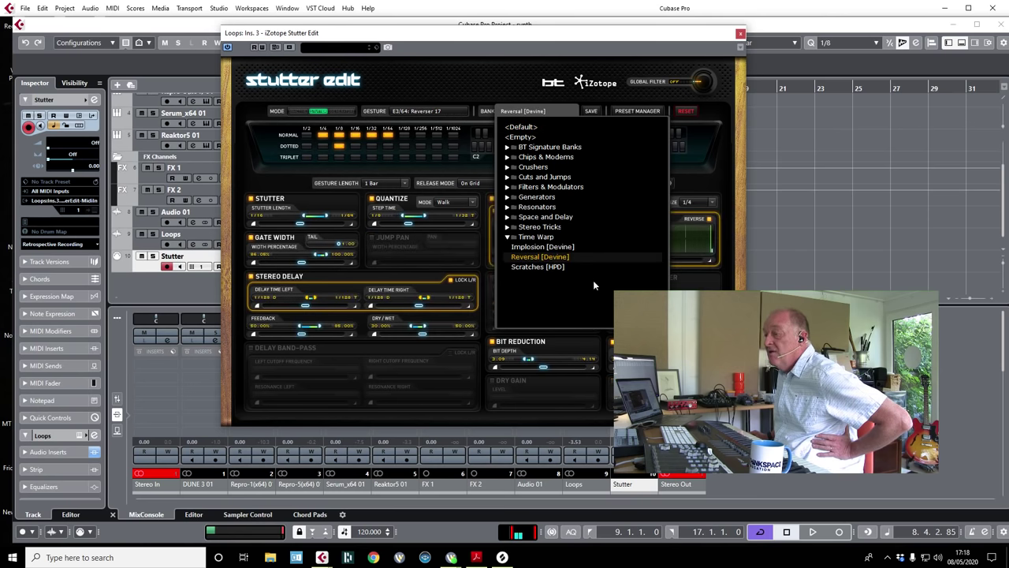
{"action": "left_click", "coordinate": [496, 110]}
- Close the Stutter Edit window and play the drum loop to audition the new bank's gestures
{"action": "left_click_drag", "start_coordinate": [479, 37], "coordinate": [865, 176]}
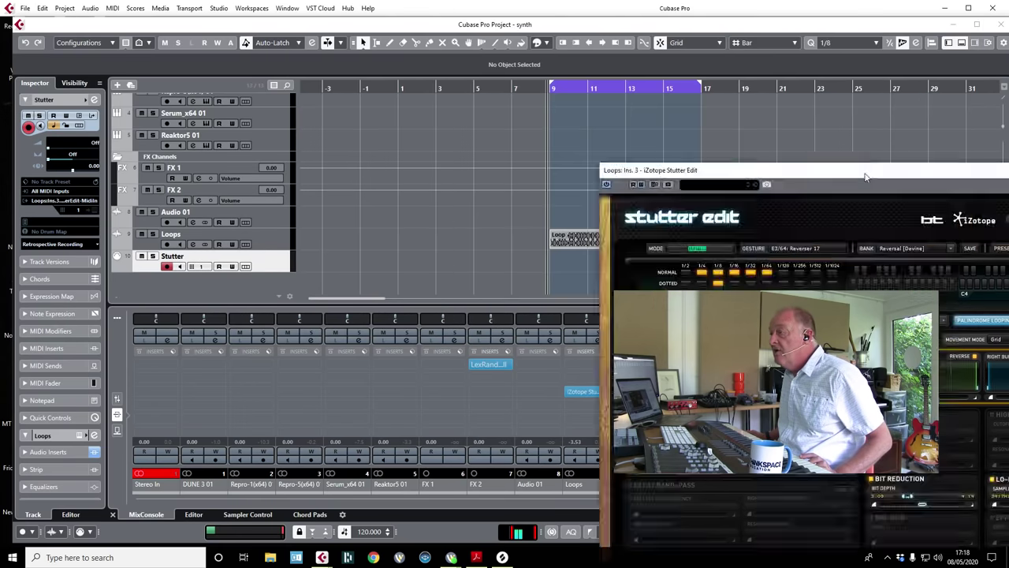
{"action": "key", "text": "alt+F4"}
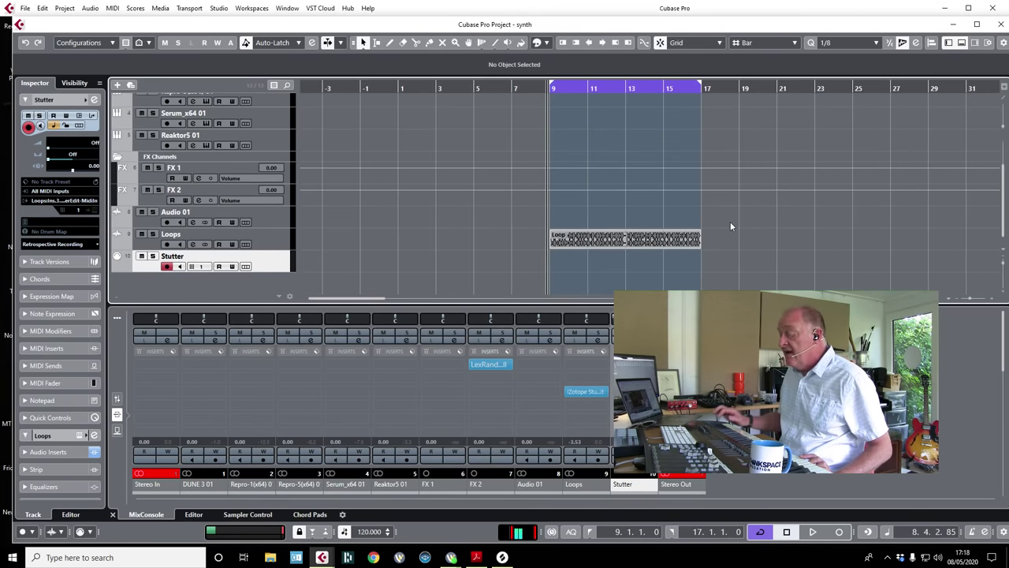
{"action": "key", "text": "space"}
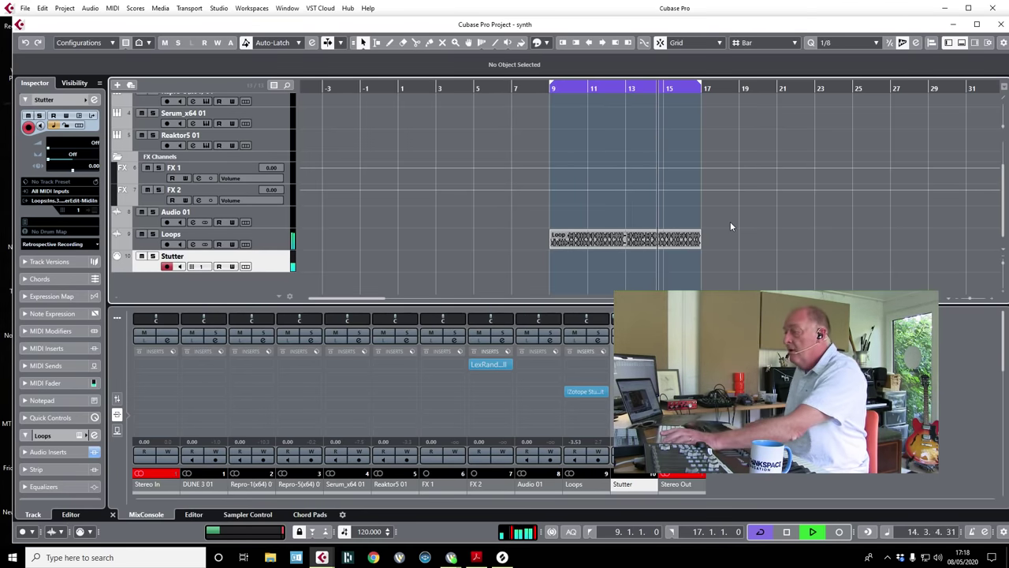
- Record a MIDI performance of stutter gestures on the Stutter track over the loop, up to bar 17
{"action": "key", "text": "KP_0"}
{"action": "key", "text": "KP_Multiply"}
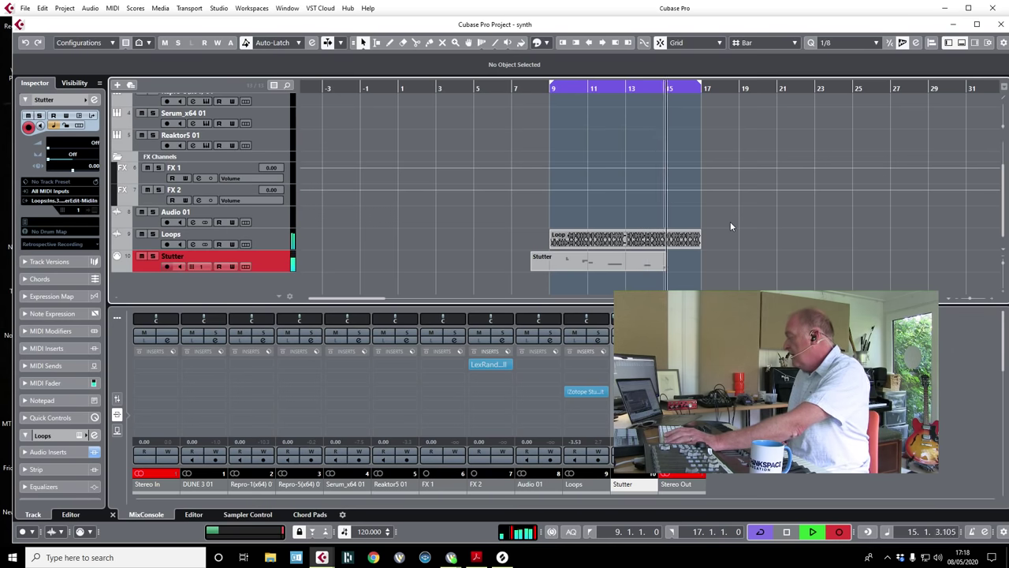
{"action": "key", "text": "space"}
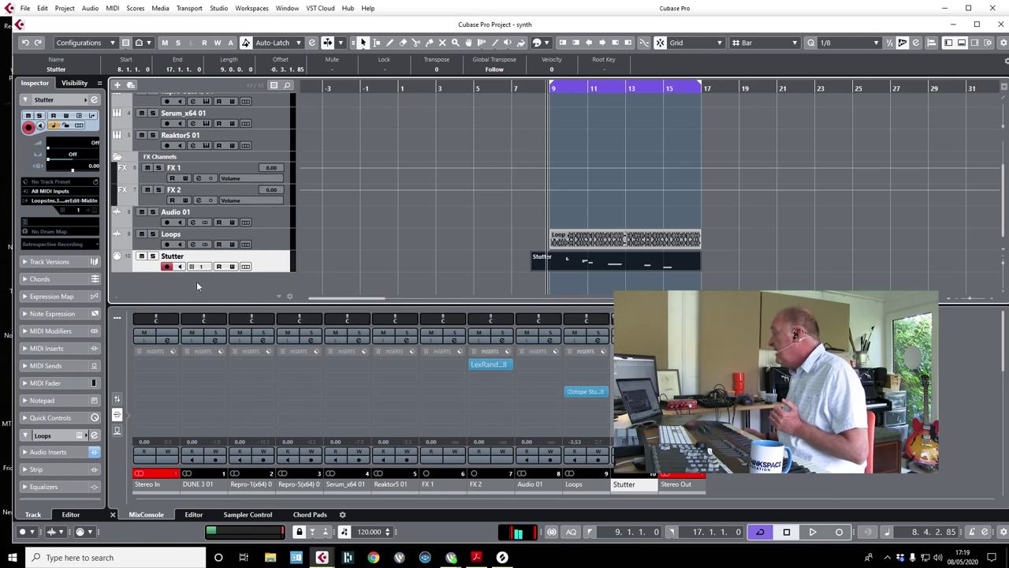
- Switch to Chrome, open the iZotope Music Maker's Bundle ad, read through the deals page, and close the browser
{"action": "left_click", "coordinate": [373, 557]}
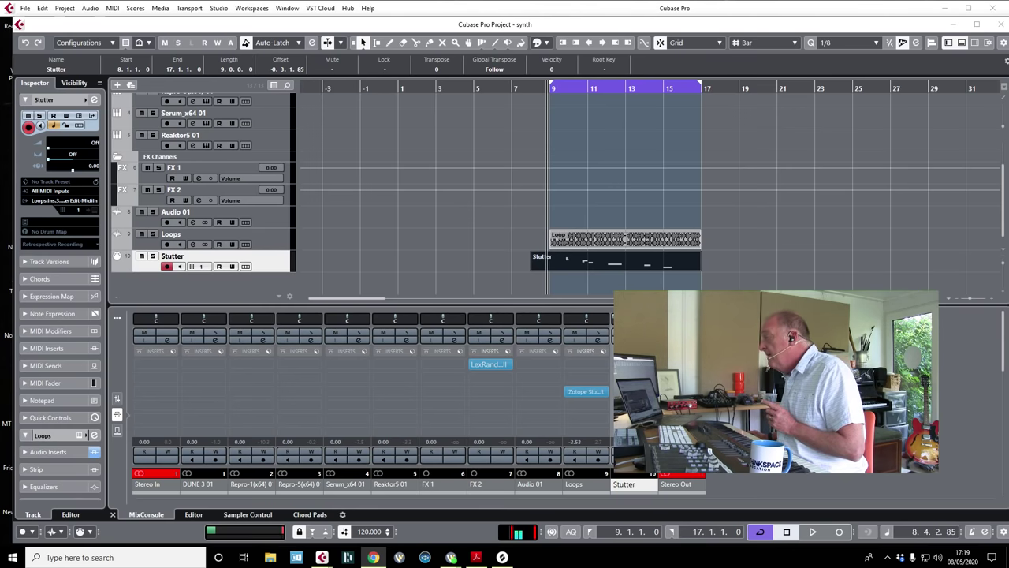
{"action": "key", "text": "alt+Tab"}
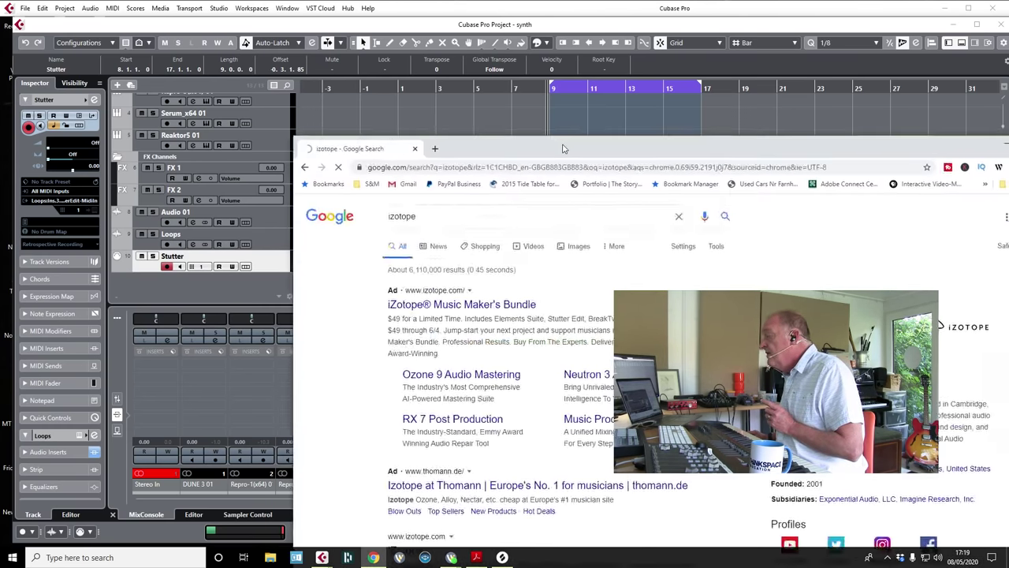
{"action": "left_click", "coordinate": [371, 229]}
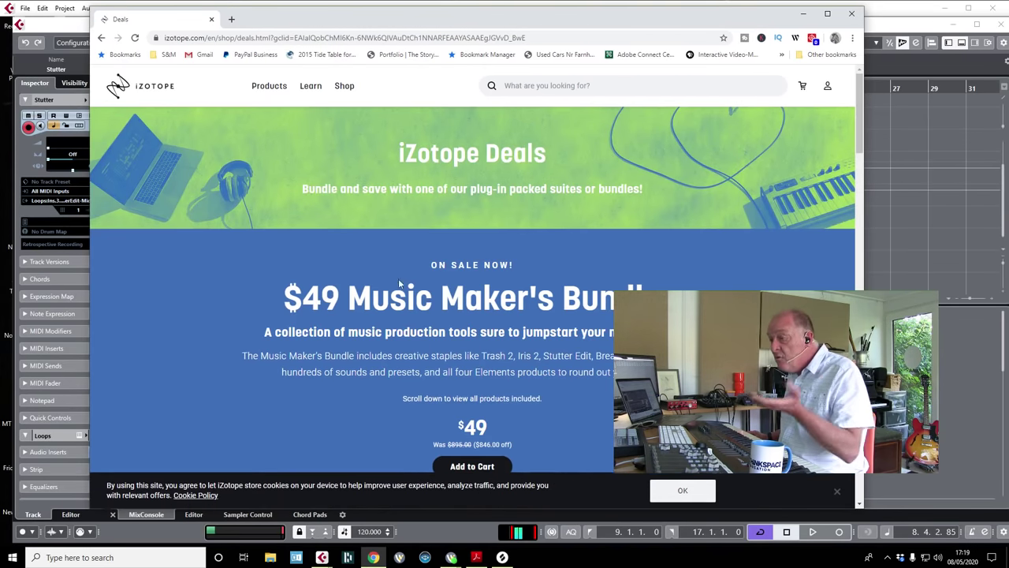
{"action": "scroll", "coordinate": [473, 331], "scroll_direction": "down", "scroll_amount": 5}
{"action": "scroll", "coordinate": [505, 335], "scroll_direction": "down", "scroll_amount": 5}
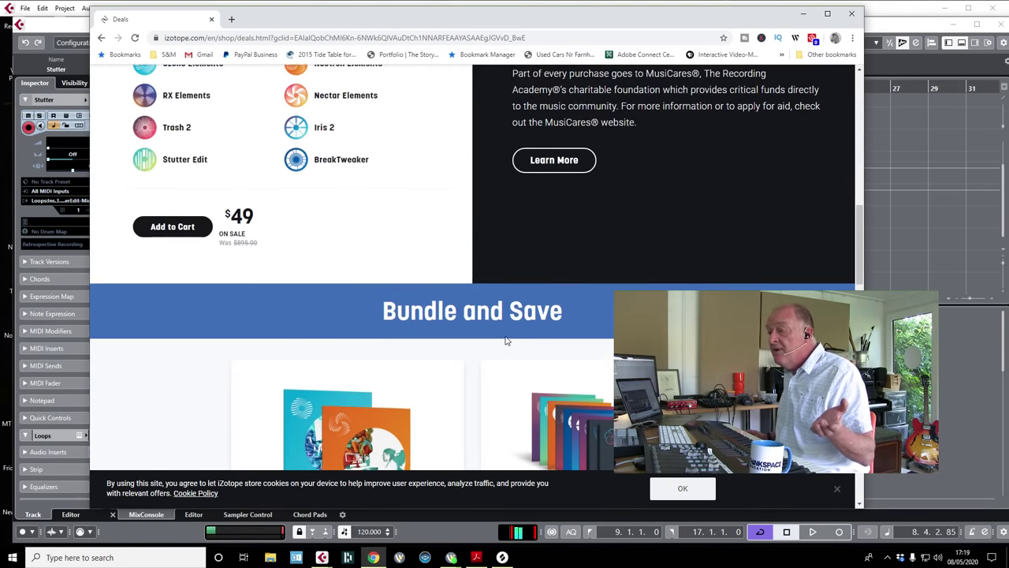
{"action": "scroll", "coordinate": [508, 331], "scroll_direction": "up", "scroll_amount": 2}
{"action": "scroll", "coordinate": [510, 327], "scroll_direction": "down", "scroll_amount": 3}
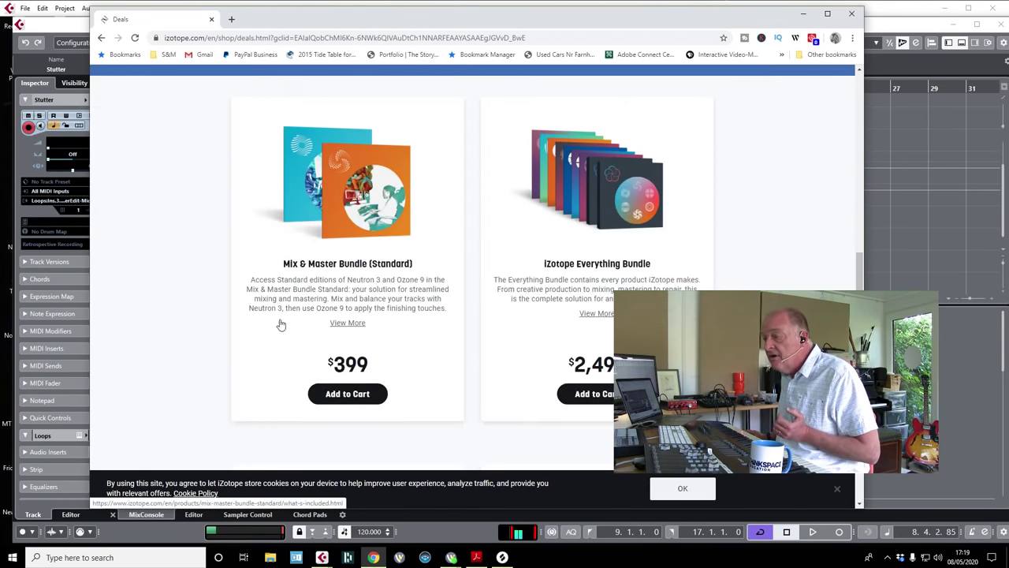
{"action": "scroll", "coordinate": [385, 228], "scroll_direction": "up", "scroll_amount": 10}
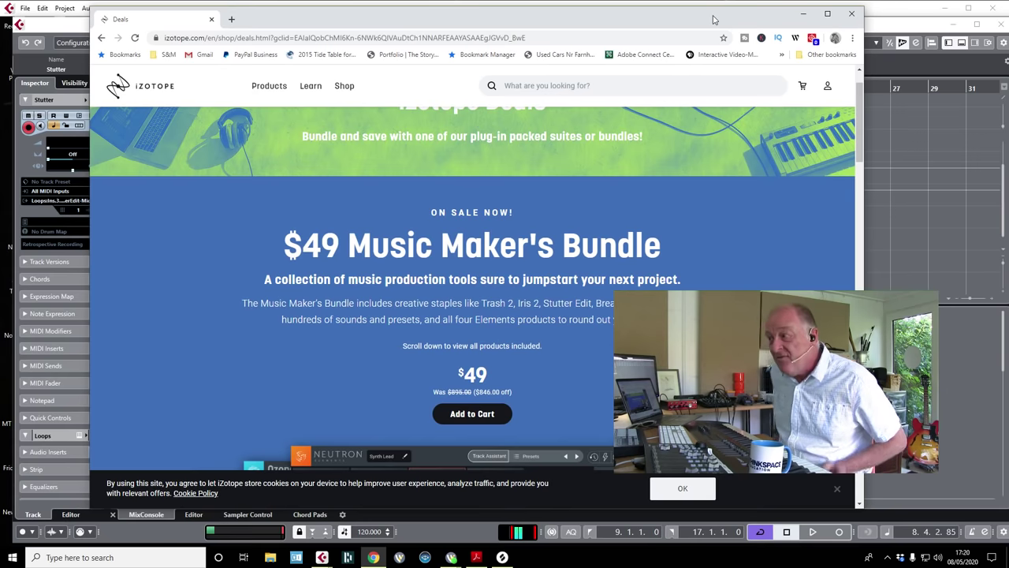
{"action": "left_click", "coordinate": [852, 13]}
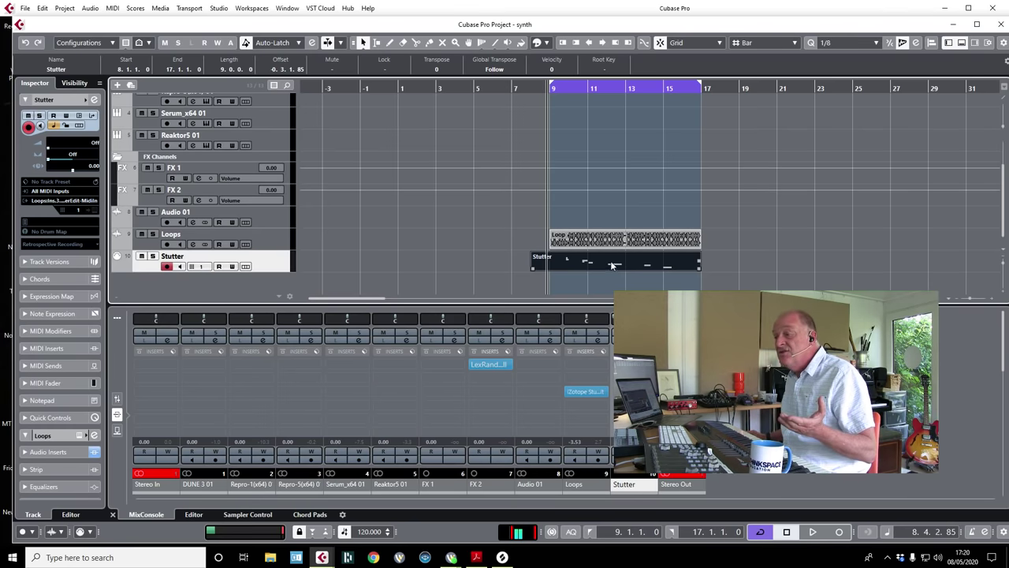
- Disable the Loops track and hide the MixConsole area below the project
{"action": "right_click", "coordinate": [279, 232]}
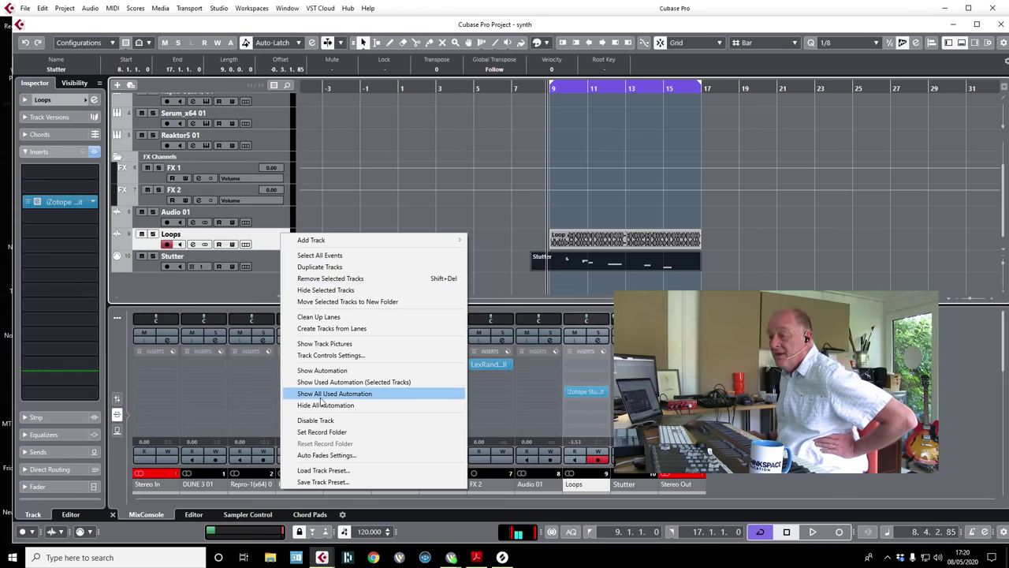
{"action": "left_click", "coordinate": [329, 422]}
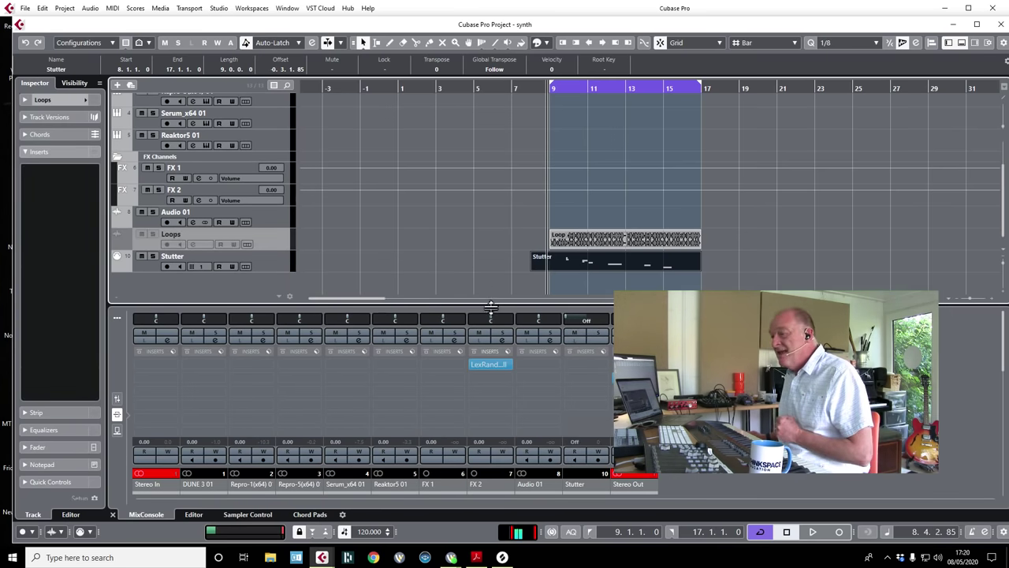
{"action": "left_click_drag", "start_coordinate": [492, 304], "coordinate": [503, 347]}
{"action": "scroll", "coordinate": [453, 243], "scroll_direction": "up", "scroll_amount": 2}
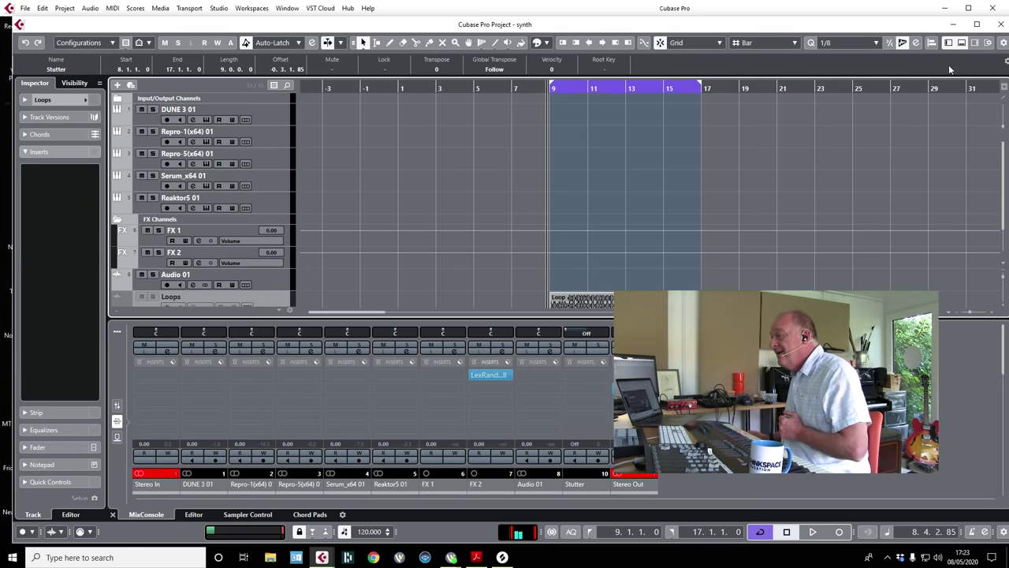
{"action": "left_click", "coordinate": [961, 43]}
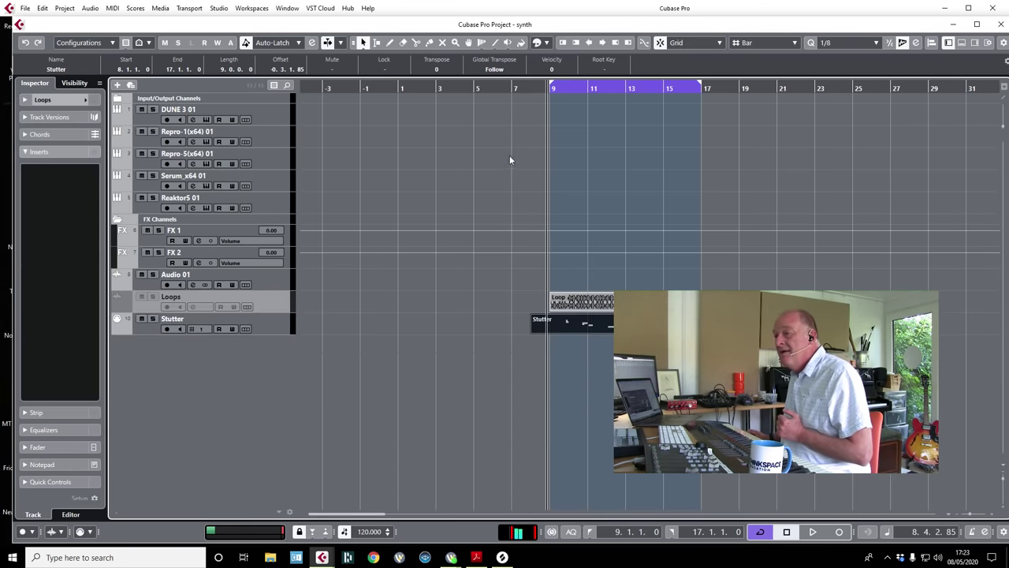
- Select the DUNE 3 01 track and open its DUNE 3 synth window over the project
{"action": "left_click", "coordinate": [259, 104]}
{"action": "left_click", "coordinate": [94, 210]}
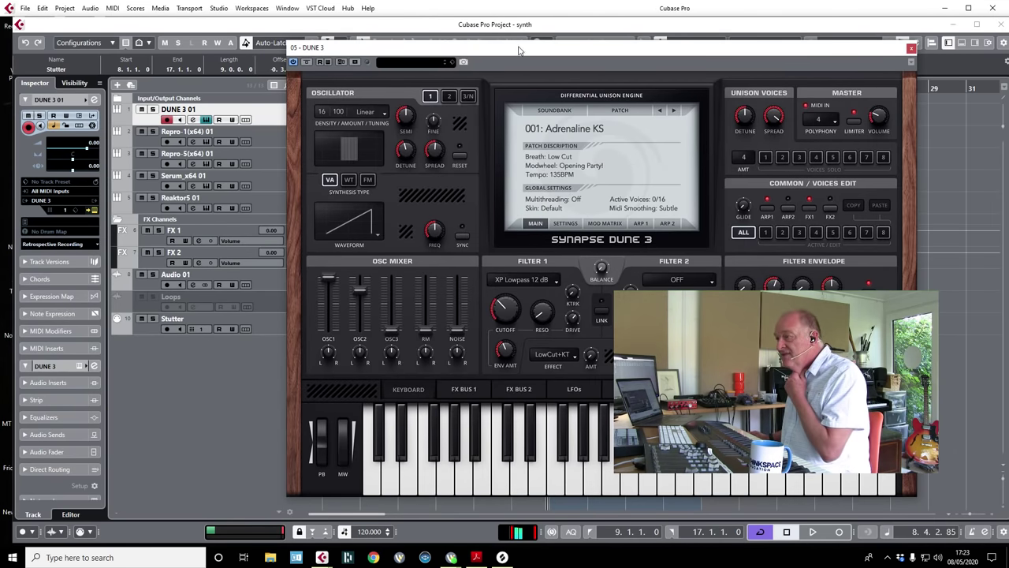
{"action": "left_click_drag", "start_coordinate": [519, 50], "coordinate": [497, 46]}
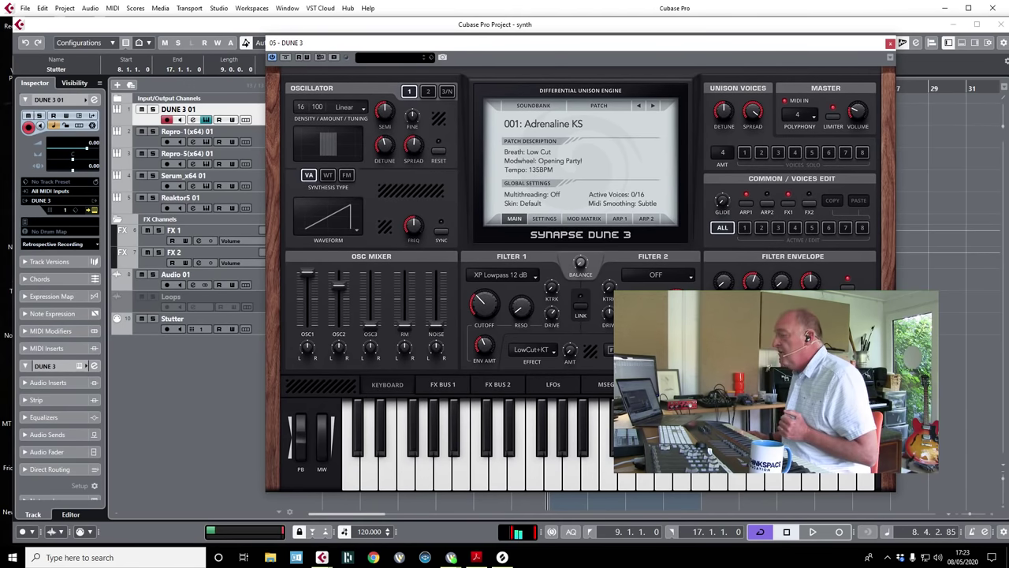
{"action": "left_click", "coordinate": [477, 558]}
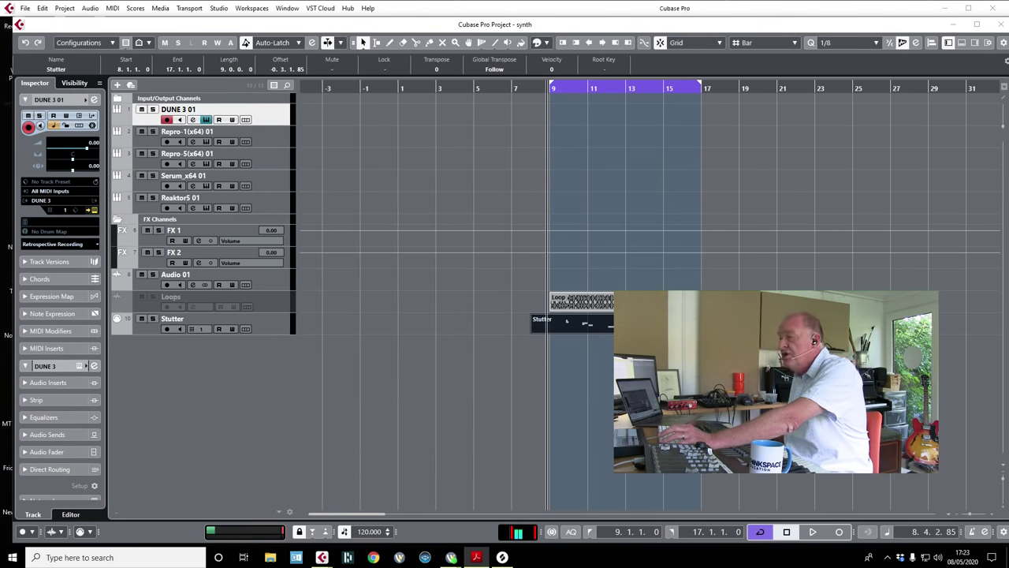
{"action": "key", "text": "alt+Tab"}
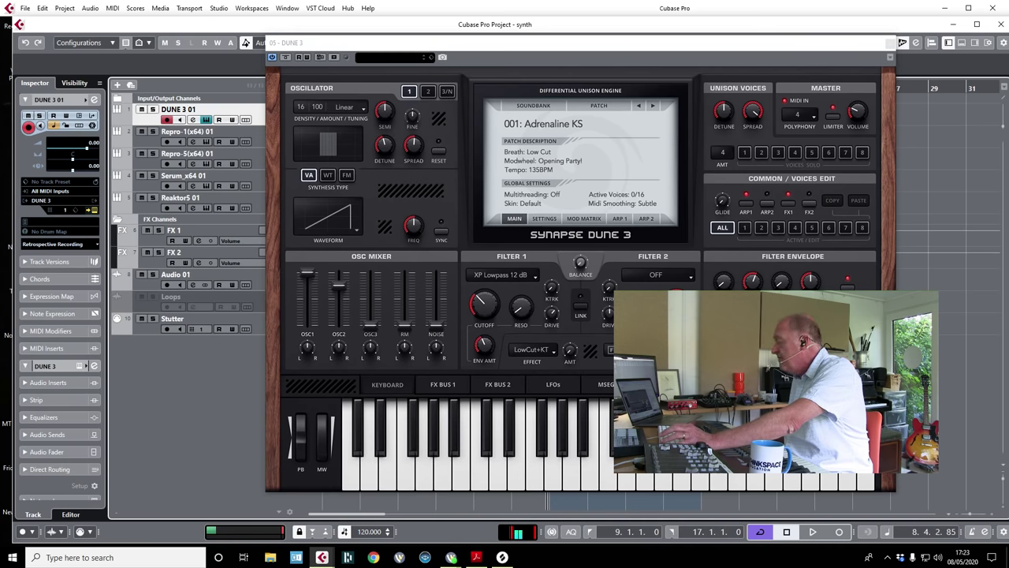
{"action": "key", "text": "alt+Tab"}
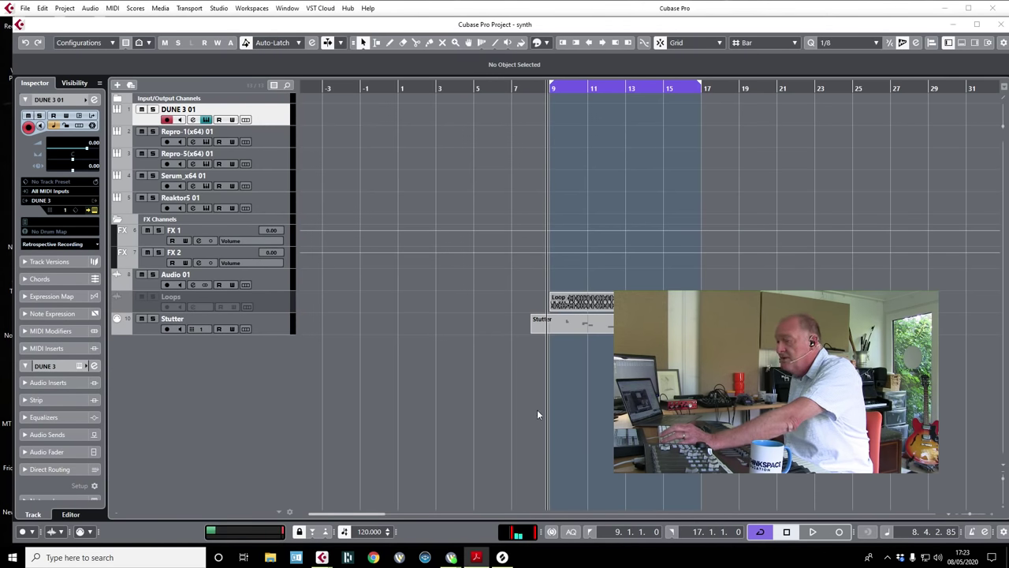
{"action": "key", "text": "alt+Tab"}
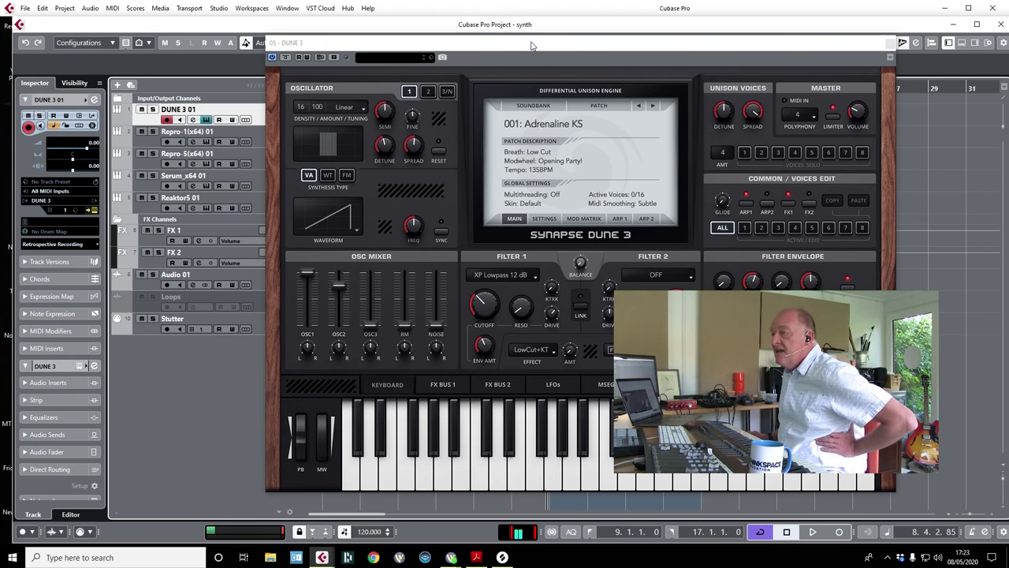
- Load the Pads soundbank from the DUNE 3 Factory collection, shifting the synth window slightly aside
{"action": "left_click_drag", "start_coordinate": [532, 46], "coordinate": [500, 48]}
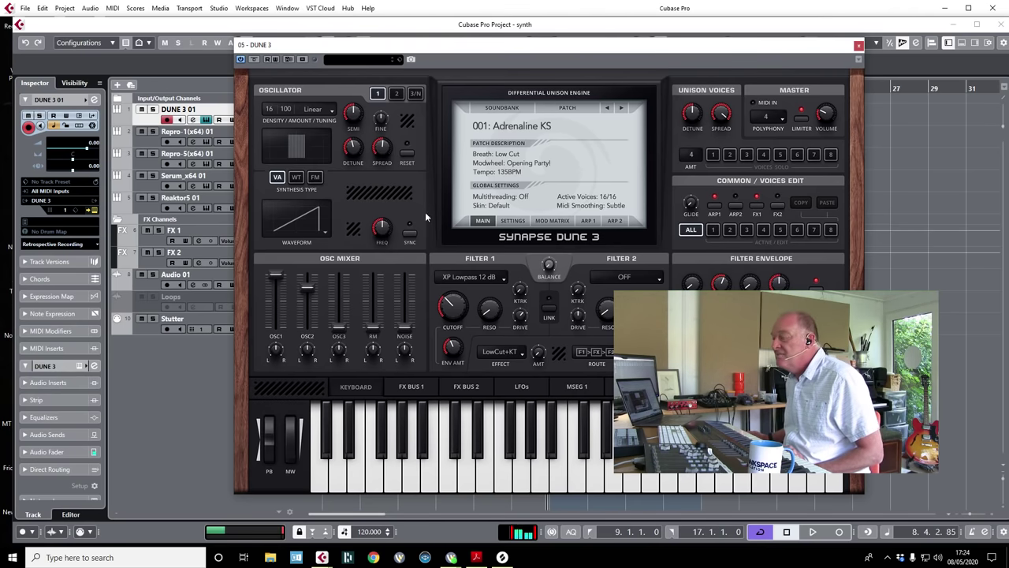
{"action": "left_click", "coordinate": [500, 107]}
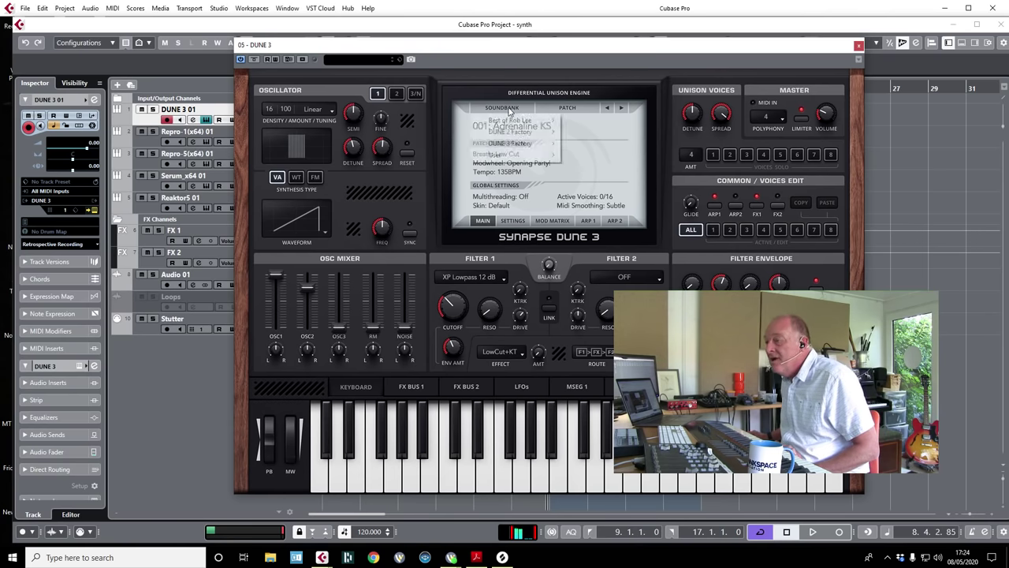
{"action": "mouse_move", "coordinate": [520, 147]}
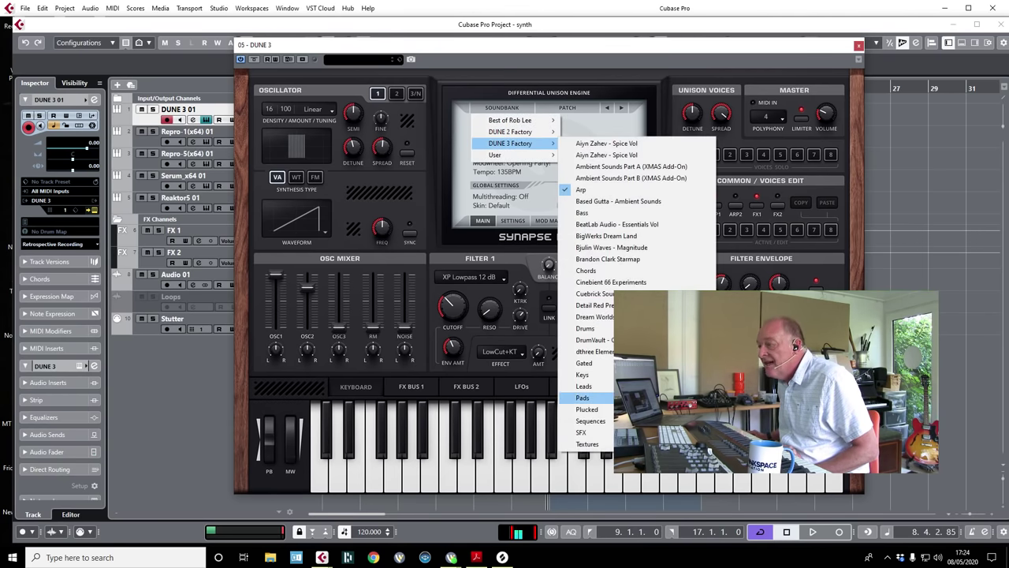
{"action": "left_click", "coordinate": [583, 397]}
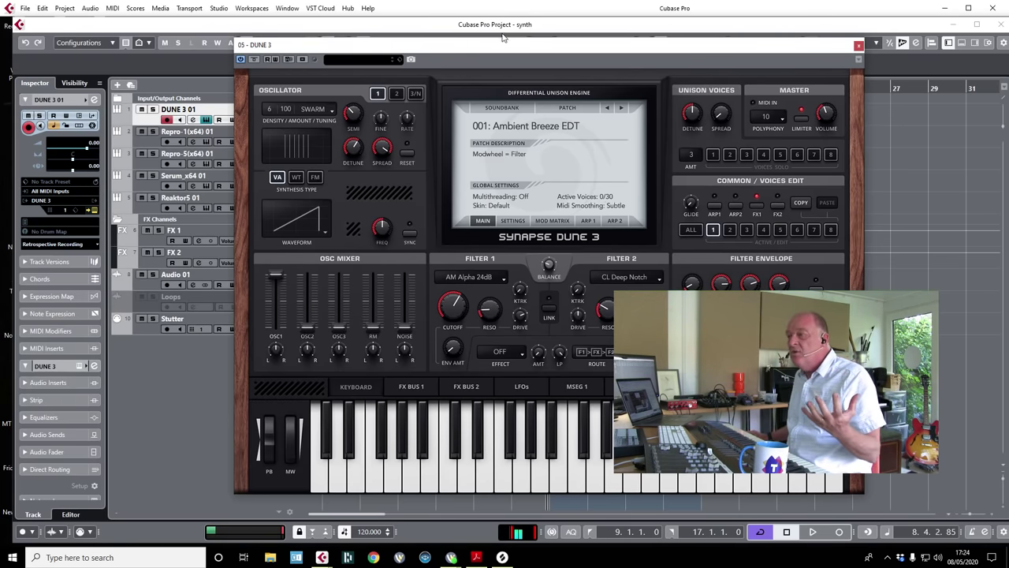
- Reposition the DUNE 3 window over the project and initialize the current patch
{"action": "mouse_move", "coordinate": [513, 45]}
{"action": "left_mouse_down"}
{"action": "mouse_move", "coordinate": [510, 76]}
{"action": "mouse_move", "coordinate": [498, 53]}
{"action": "left_mouse_up"}
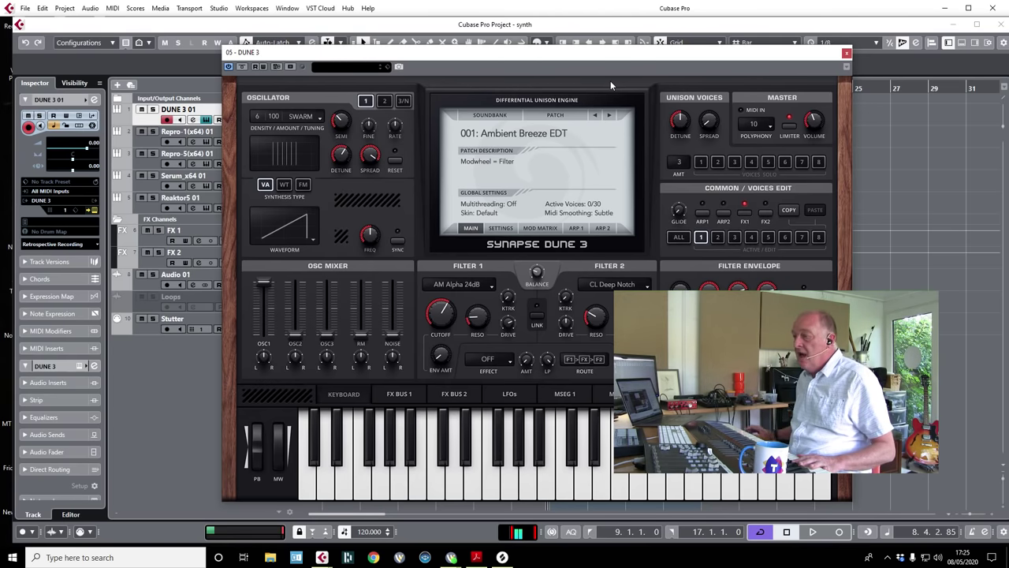
{"action": "left_click", "coordinate": [550, 117]}
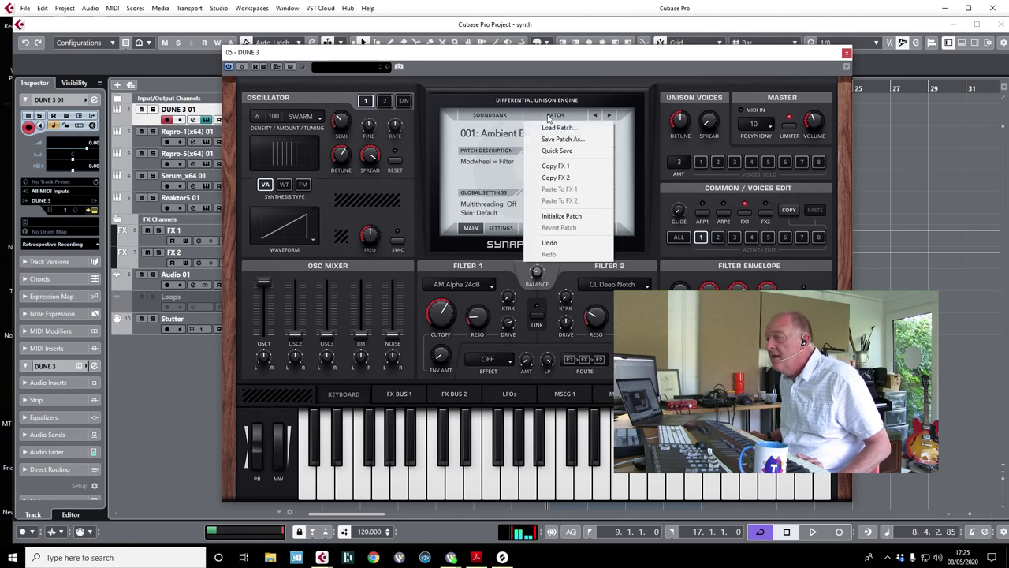
{"action": "left_click", "coordinate": [564, 218]}
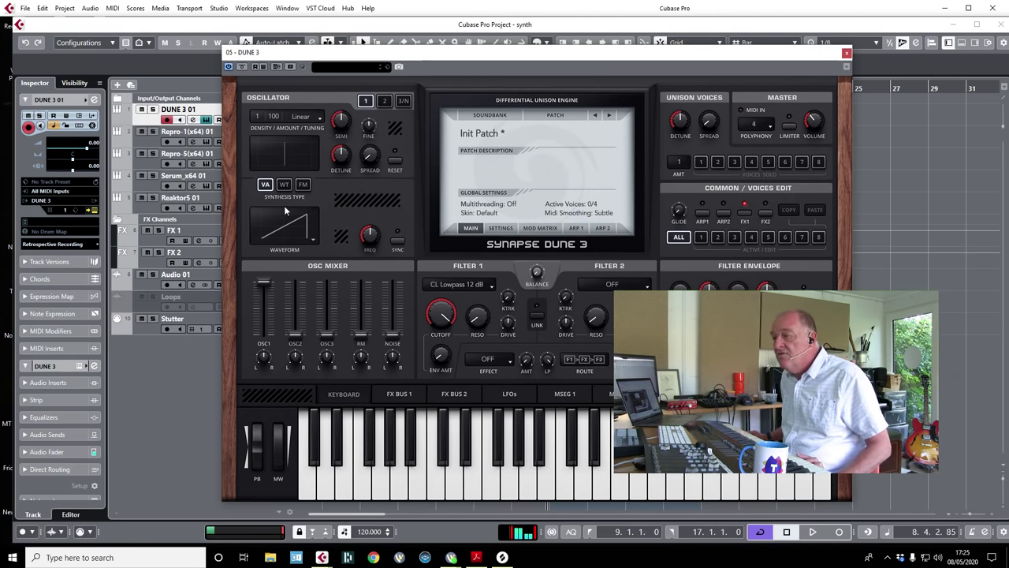
- Try Ramp Down as oscillator 1's waveform and settle on Pulse
{"action": "left_click", "coordinate": [299, 225]}
{"action": "left_click", "coordinate": [292, 254]}
{"action": "left_click", "coordinate": [288, 247]}
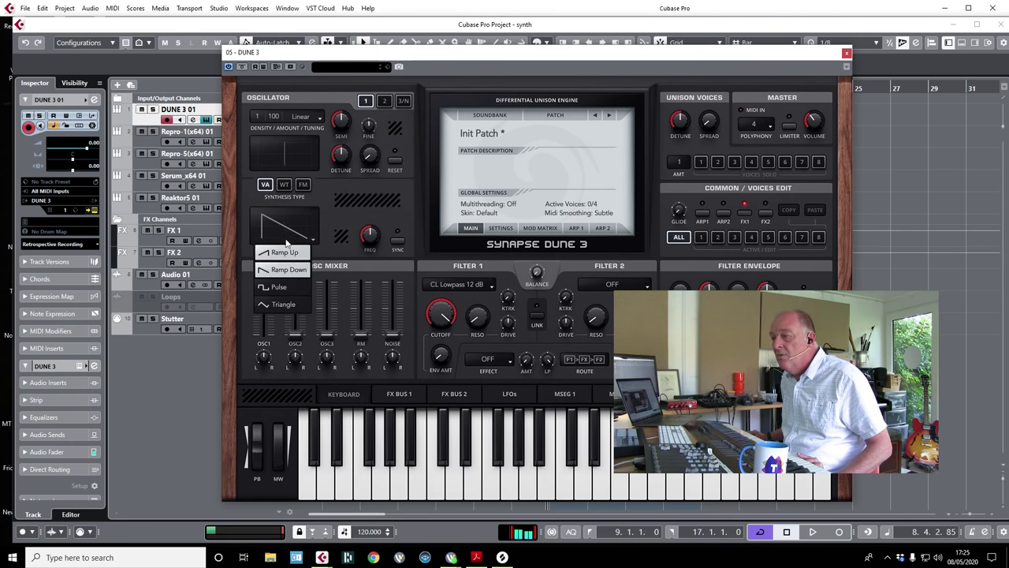
{"action": "left_click", "coordinate": [279, 287]}
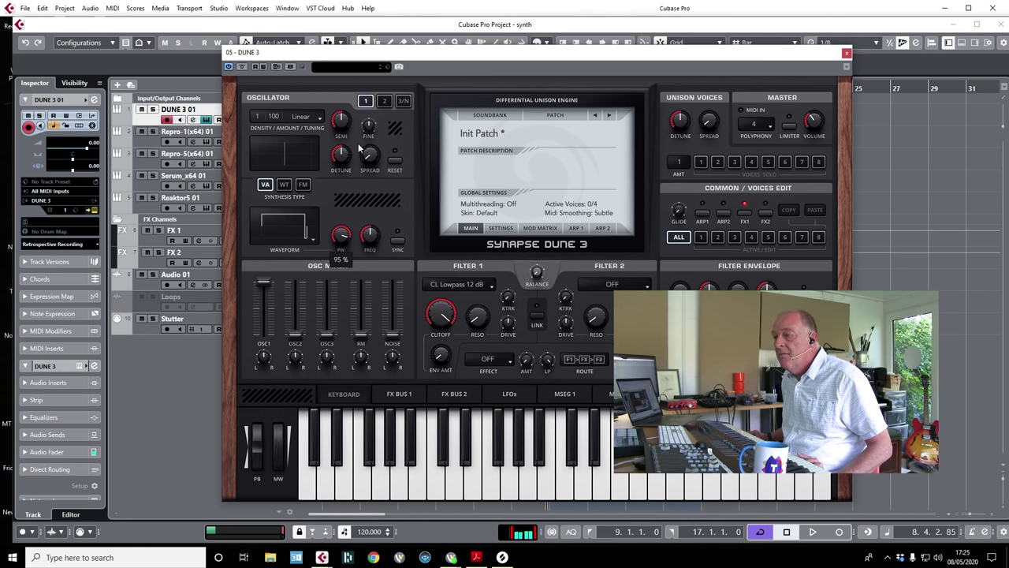
- Switch oscillator 1 to wavetable synthesis, check its waveforms and choose the Clipazoid wavetable
{"action": "left_click", "coordinate": [284, 185]}
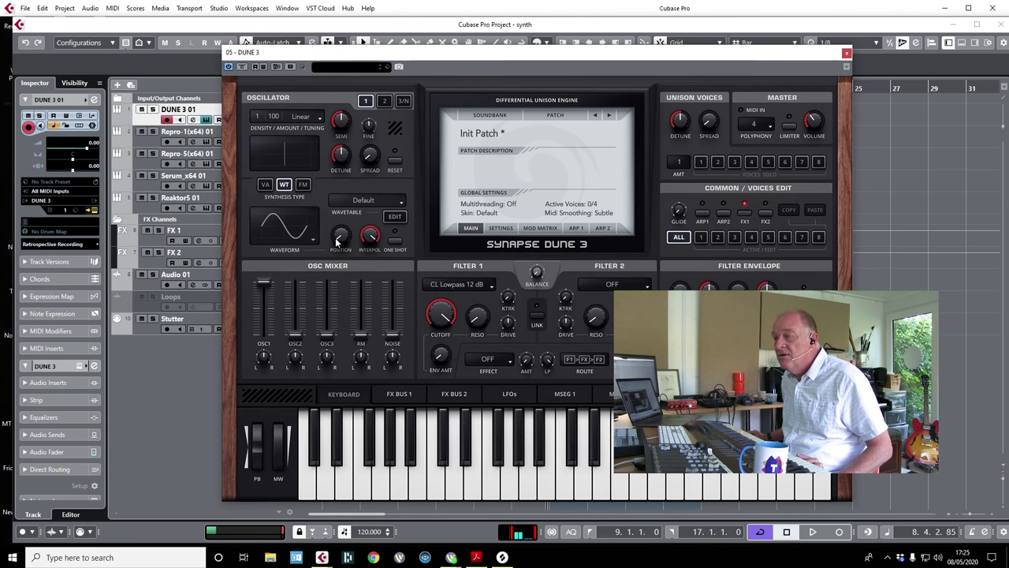
{"action": "left_click", "coordinate": [289, 230]}
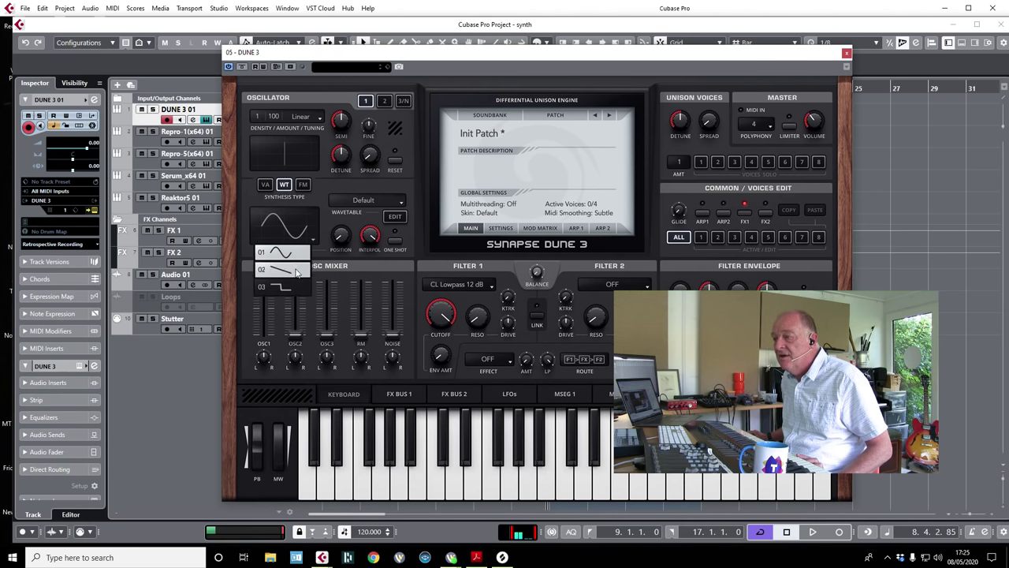
{"action": "left_click", "coordinate": [367, 201]}
{"action": "left_click", "coordinate": [371, 199]}
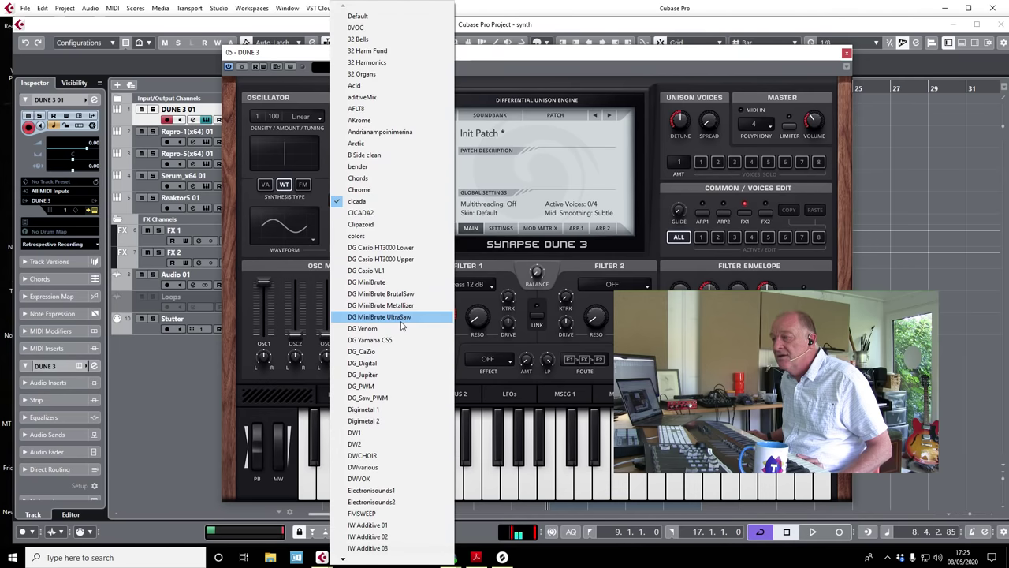
{"action": "left_click", "coordinate": [368, 224]}
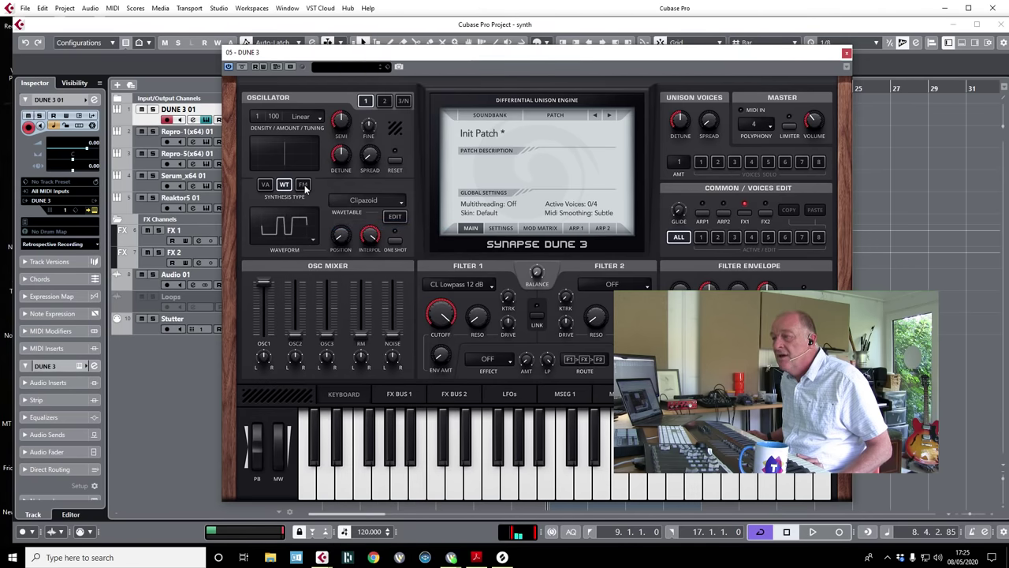
- Return oscillator 1 to VA synthesis and set its density to 4
{"action": "left_click", "coordinate": [266, 184]}
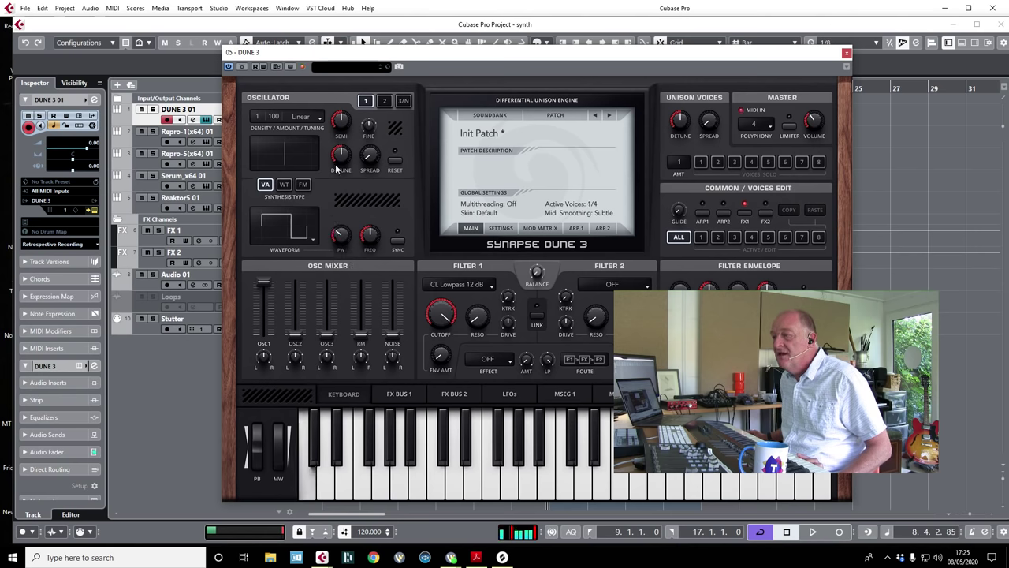
{"action": "mouse_move", "coordinate": [256, 116]}
{"action": "left_mouse_down"}
{"action": "mouse_move", "coordinate": [261, 99]}
{"action": "mouse_move", "coordinate": [266, 121]}
{"action": "left_mouse_up"}
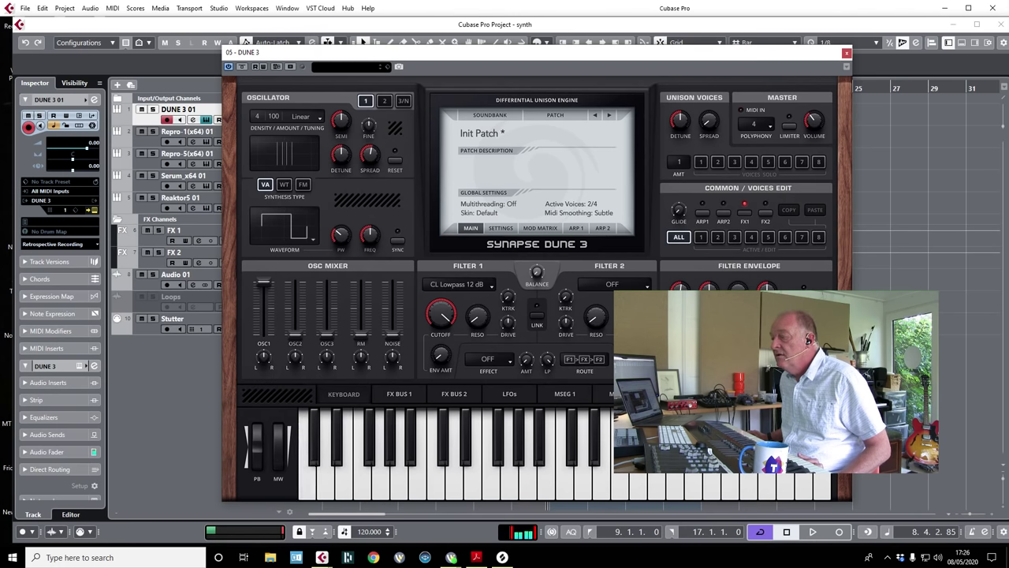
- Lower Filter 1's cutoff to about the middle of its range and raise its envelope amount slightly
{"action": "left_click_drag", "start_coordinate": [441, 314], "coordinate": [461, 363]}
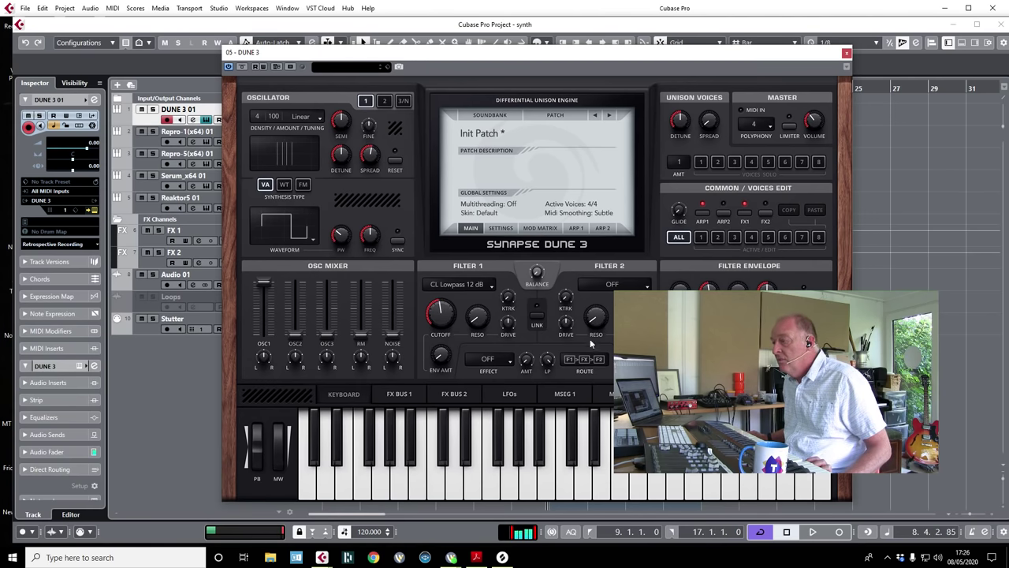
{"action": "left_click_drag", "start_coordinate": [443, 361], "coordinate": [438, 338]}
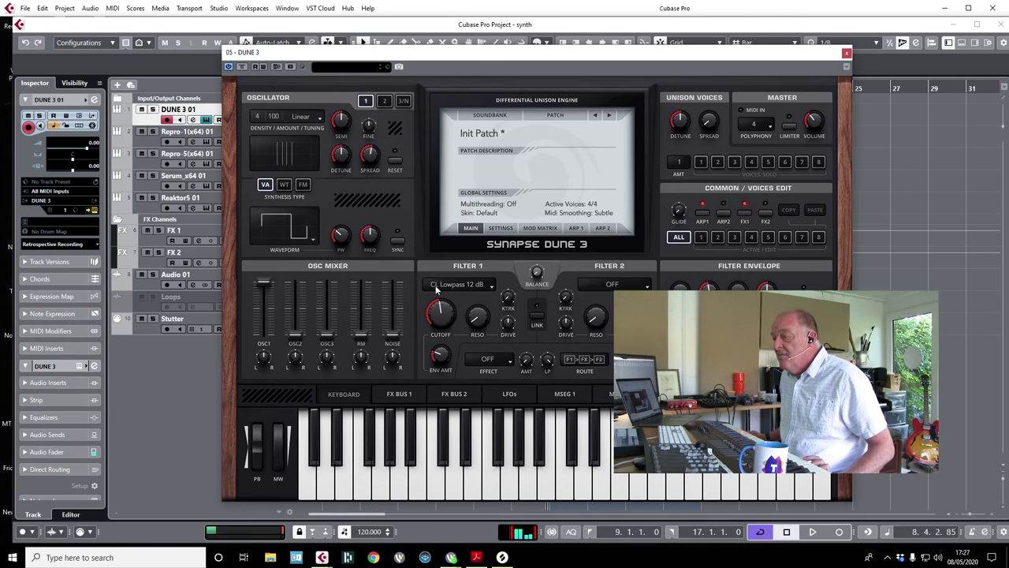
- Switch off arpeggiator 1 and load the Sixteenth A preset into the MSEG 1 envelope
{"action": "left_click", "coordinate": [702, 212]}
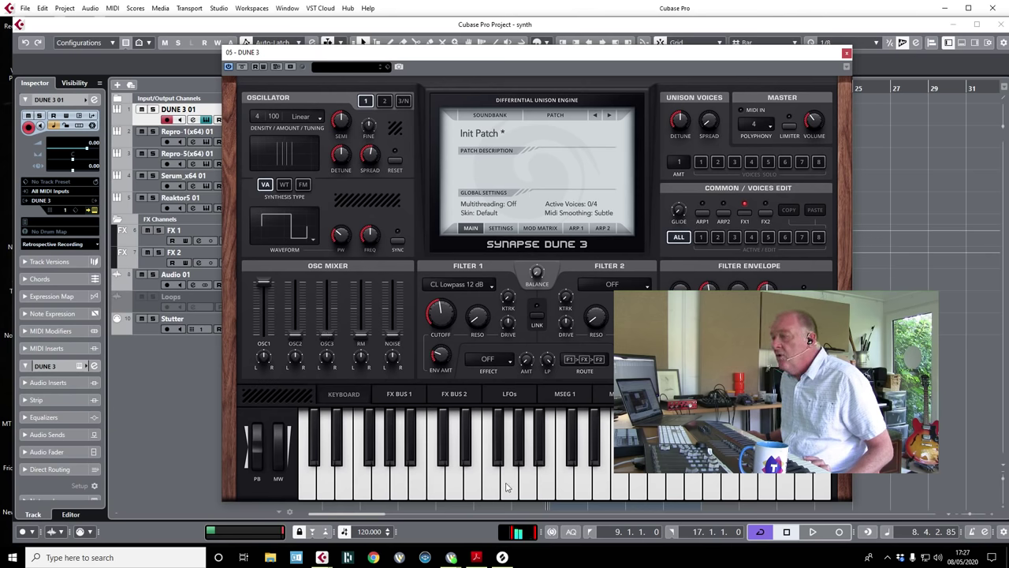
{"action": "left_click", "coordinate": [546, 400]}
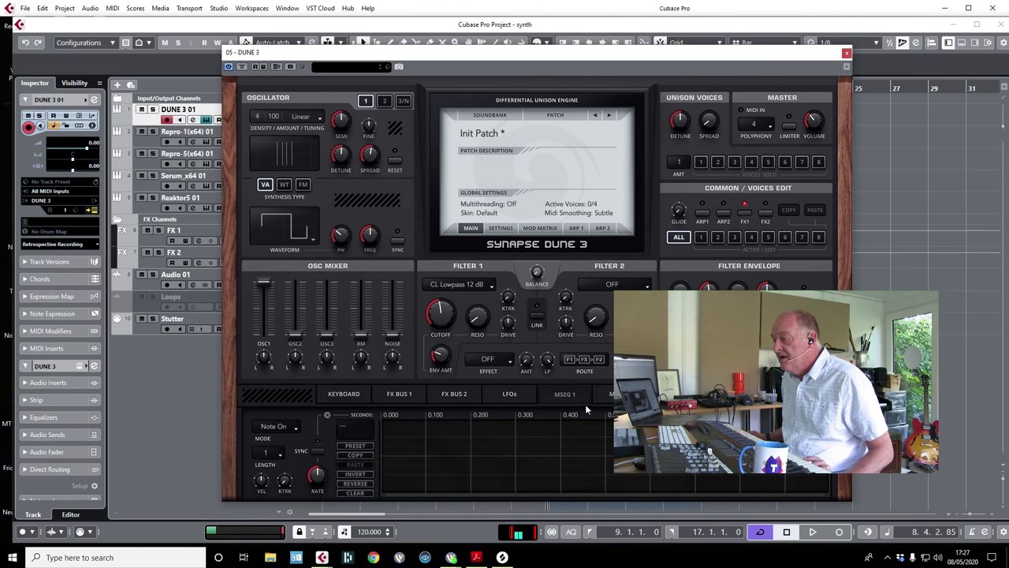
{"action": "left_click", "coordinate": [355, 446]}
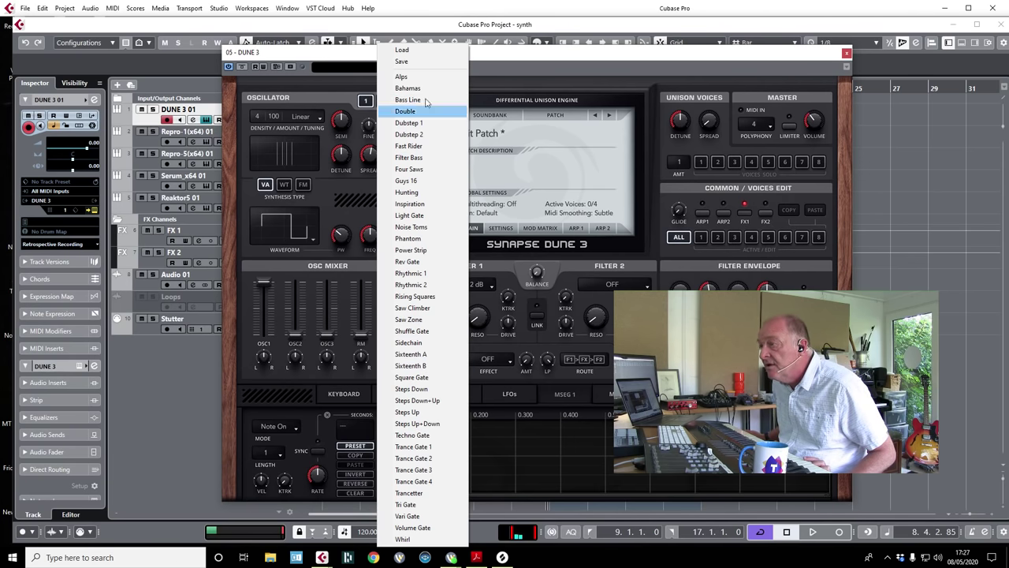
{"action": "left_click", "coordinate": [411, 354]}
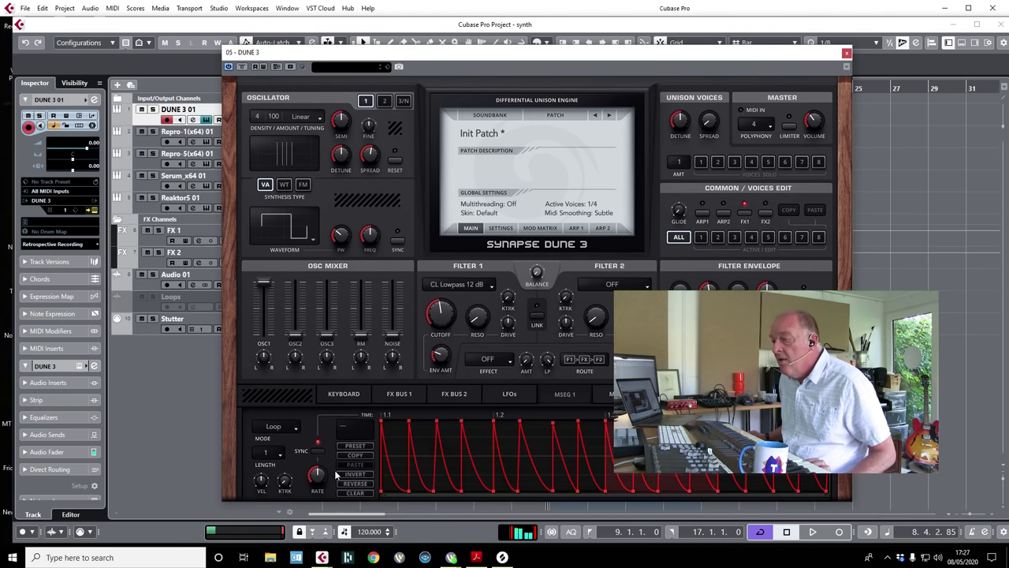
- Route MSEG 1 to Filter 1 Cutoff in the first slot of the mod matrix with an amount of -100
{"action": "left_click", "coordinate": [539, 229]}
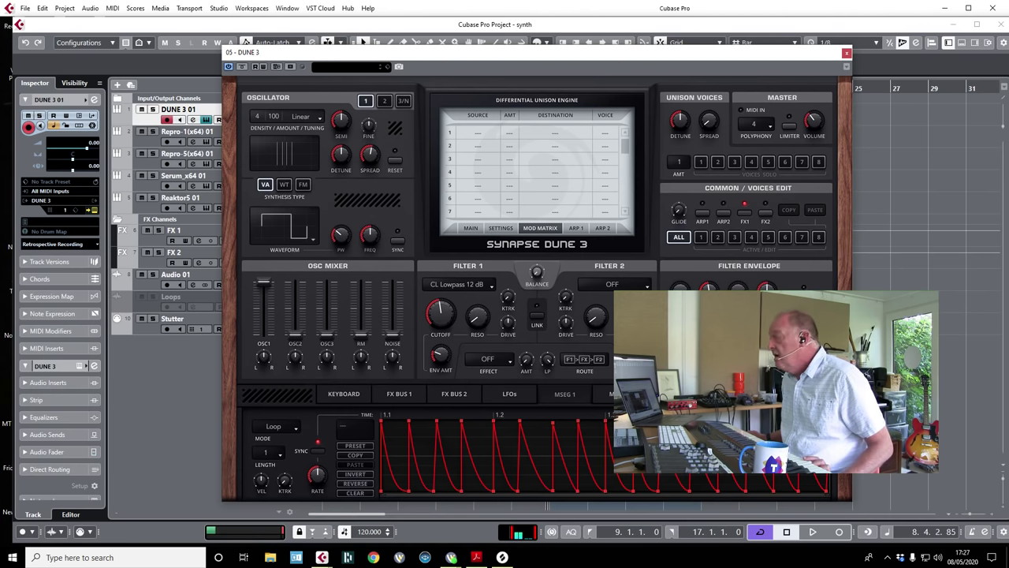
{"action": "left_click_drag", "start_coordinate": [622, 57], "coordinate": [482, 23]}
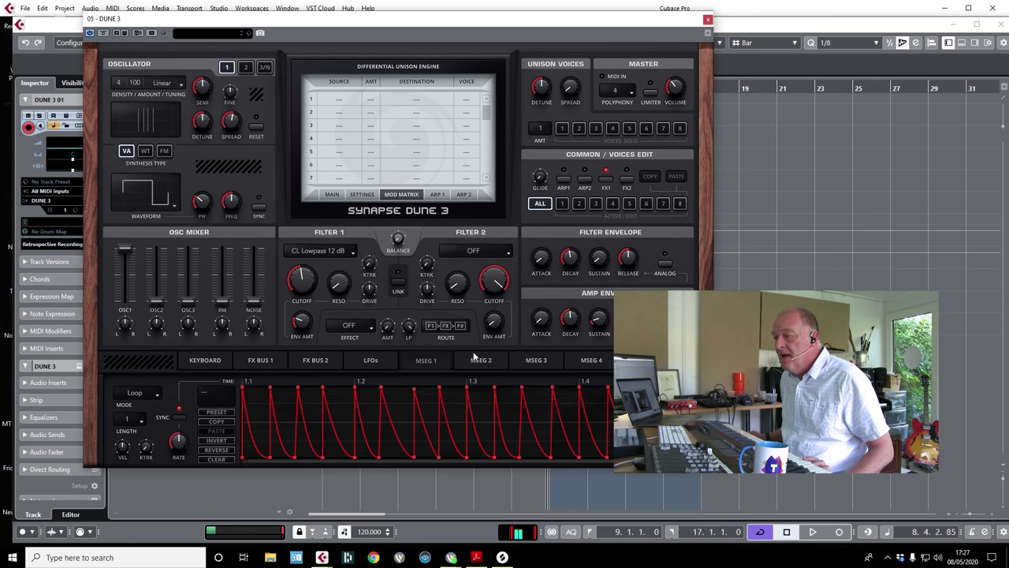
{"action": "left_click", "coordinate": [332, 99]}
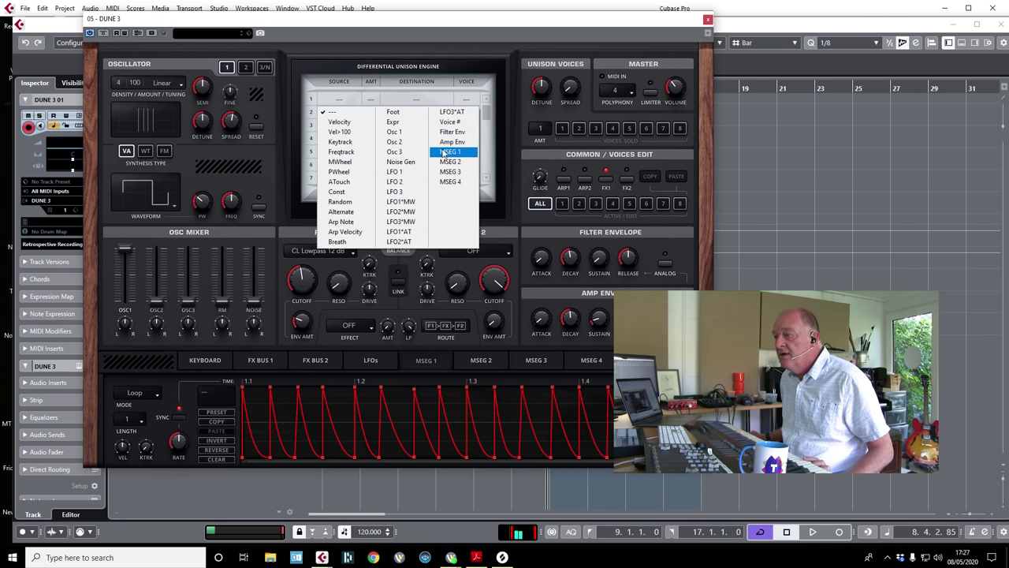
{"action": "left_click", "coordinate": [448, 151]}
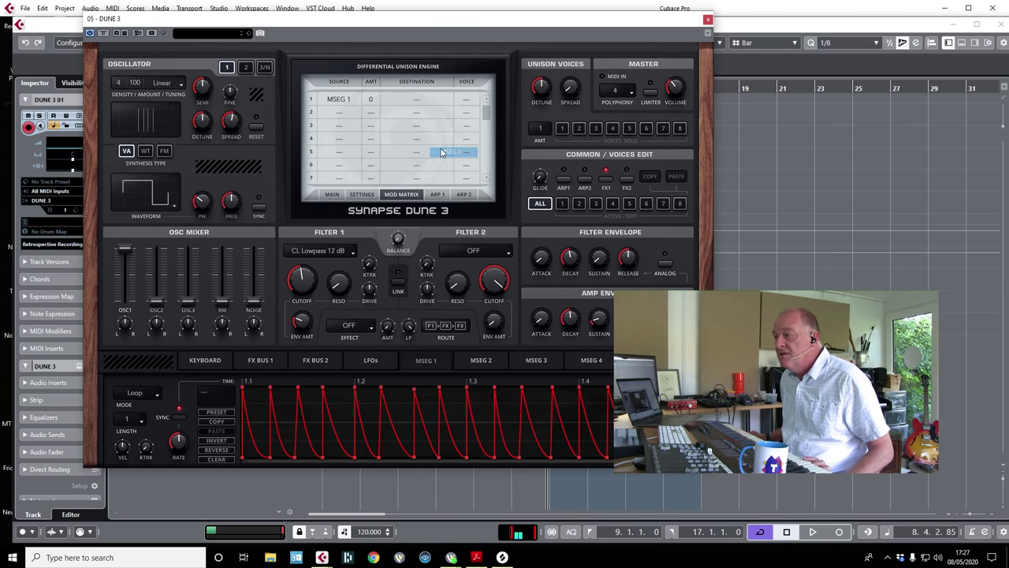
{"action": "left_click", "coordinate": [406, 101]}
{"action": "mouse_move", "coordinate": [428, 136]}
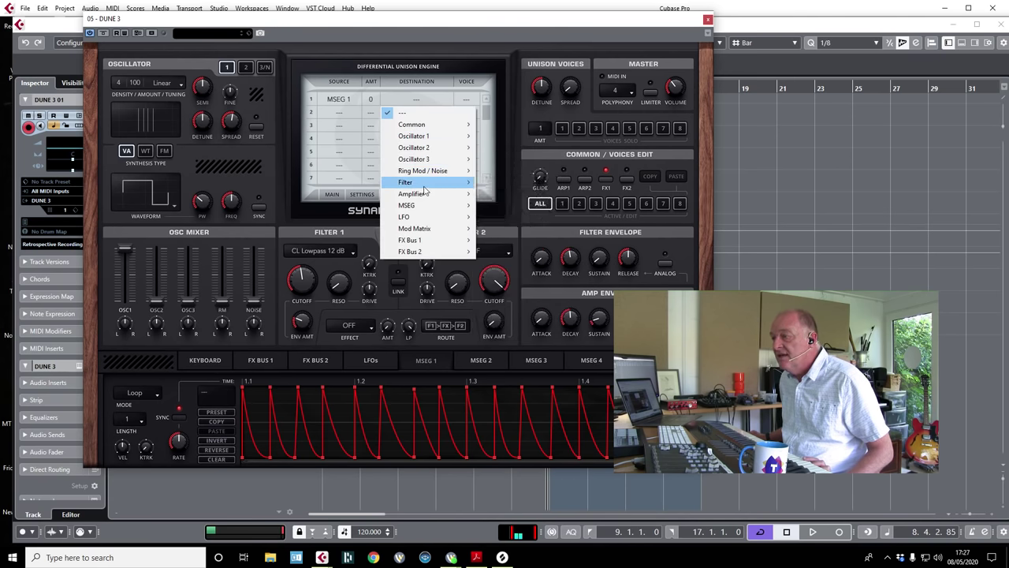
{"action": "mouse_move", "coordinate": [424, 186]}
{"action": "left_click", "coordinate": [495, 183]}
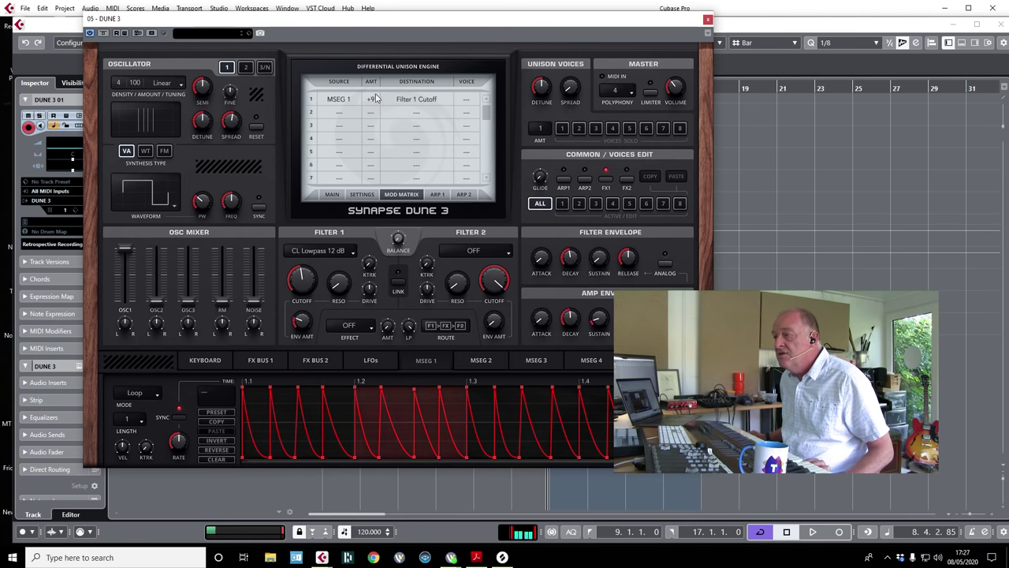
{"action": "left_click_drag", "start_coordinate": [376, 98], "coordinate": [375, 170]}
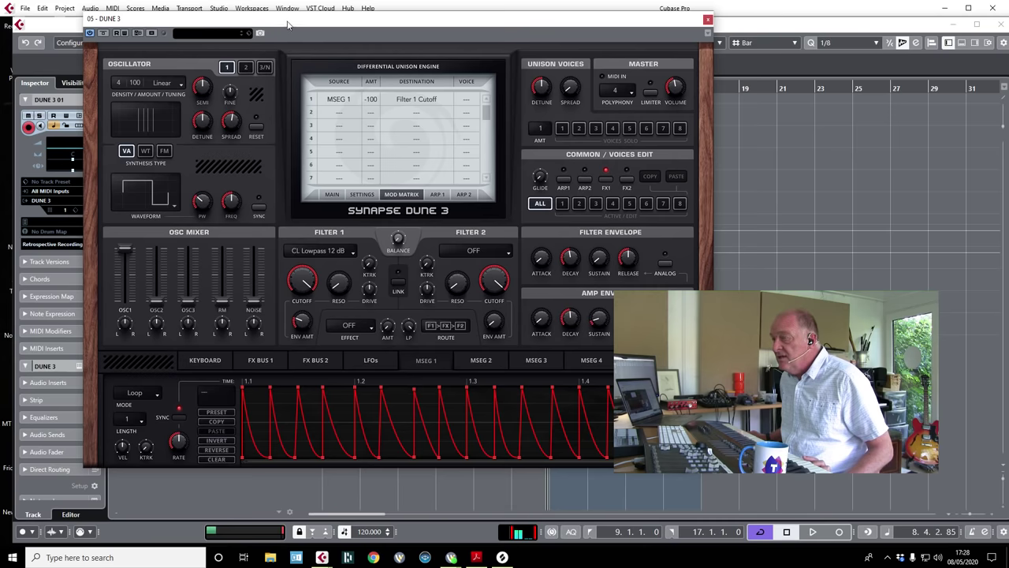
- Return the synth display to the main patch page and reposition the DUNE 3 window over the project
{"action": "left_click_drag", "start_coordinate": [288, 26], "coordinate": [275, 41]}
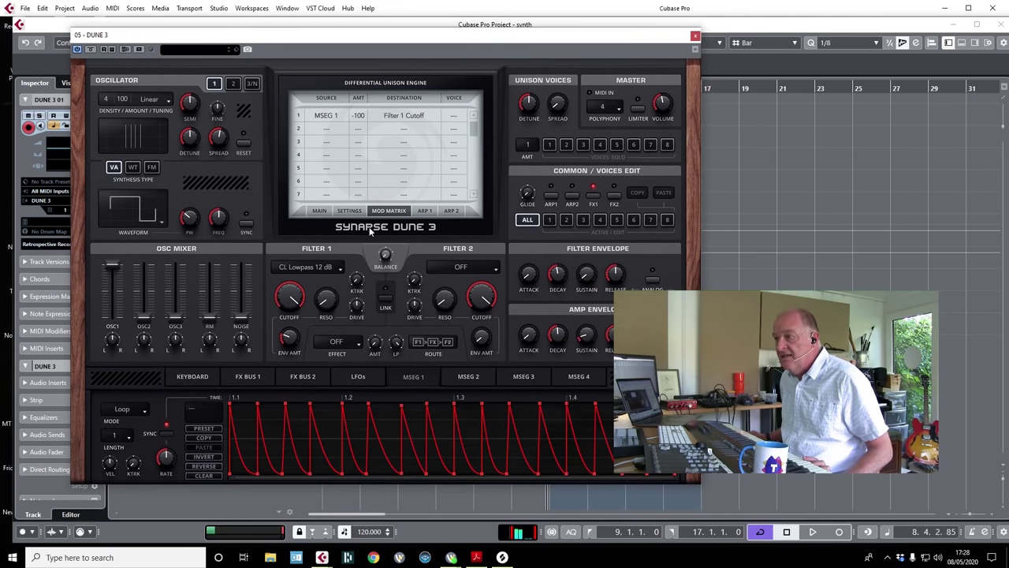
{"action": "left_click", "coordinate": [319, 212]}
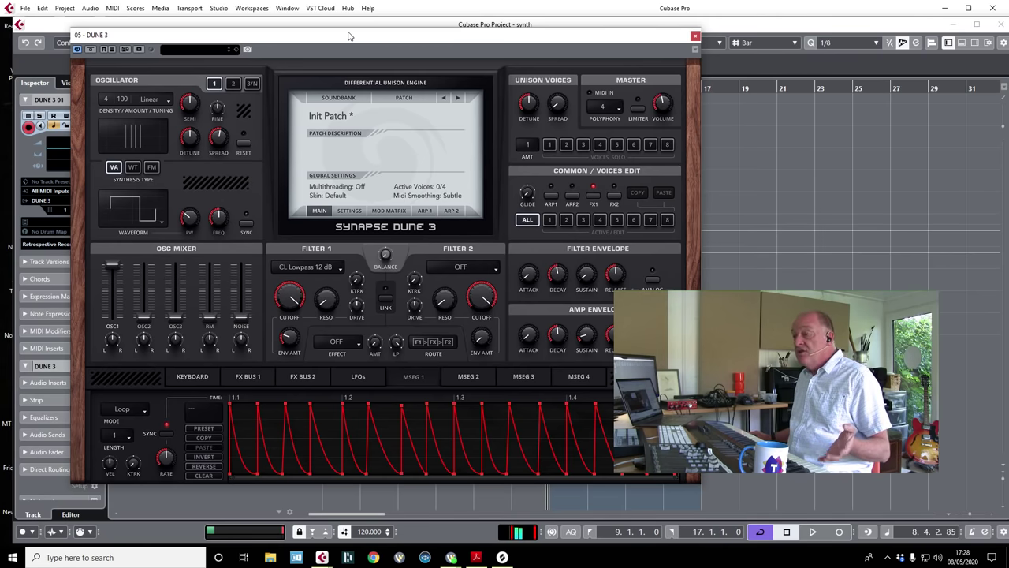
{"action": "left_click_drag", "start_coordinate": [349, 36], "coordinate": [437, 44]}
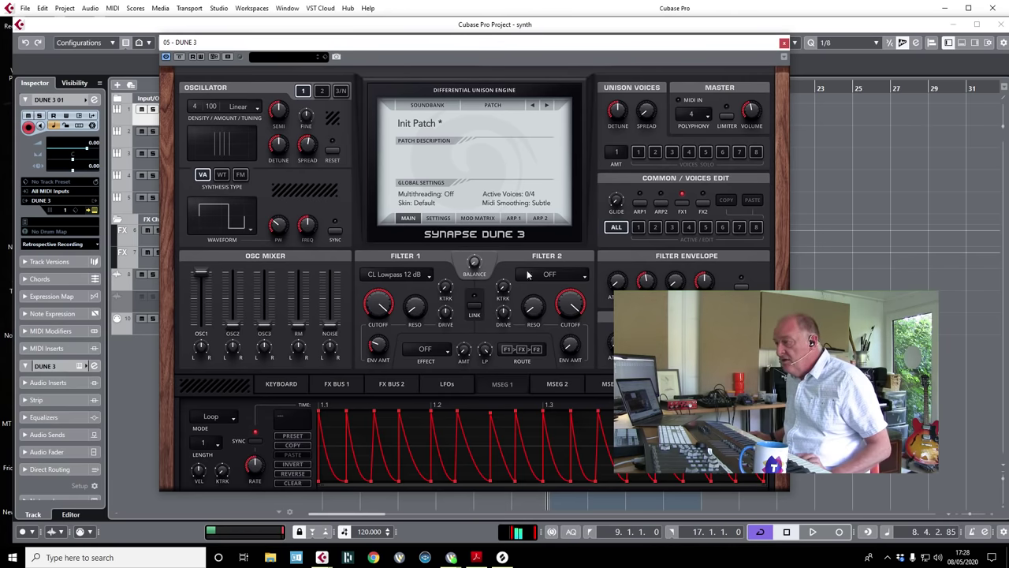
- Remove MSEG 1 as the modulation source of the Filter 1 Cutoff routing in the mod matrix's first slot
{"action": "left_click", "coordinate": [476, 218]}
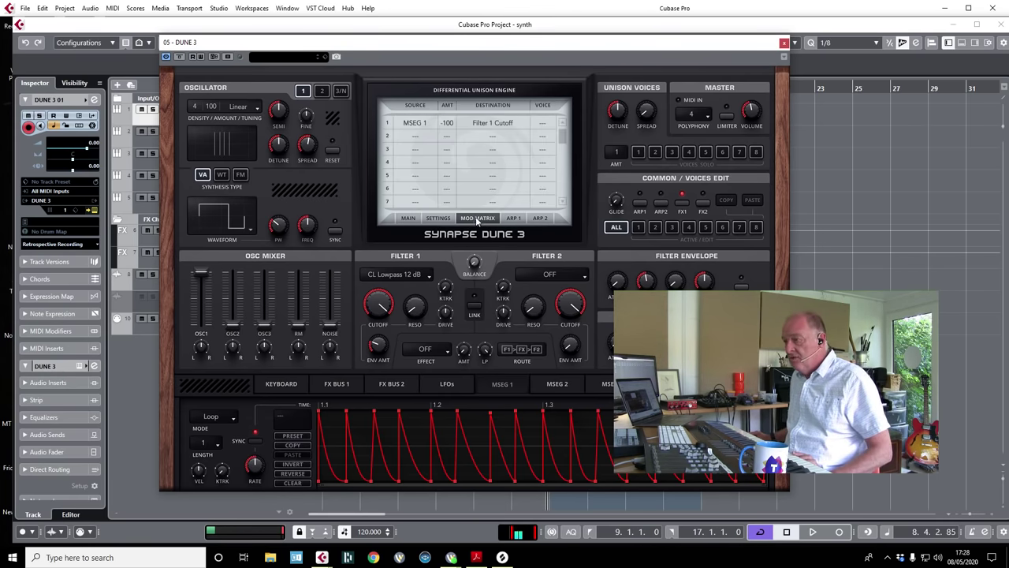
{"action": "left_click", "coordinate": [426, 124]}
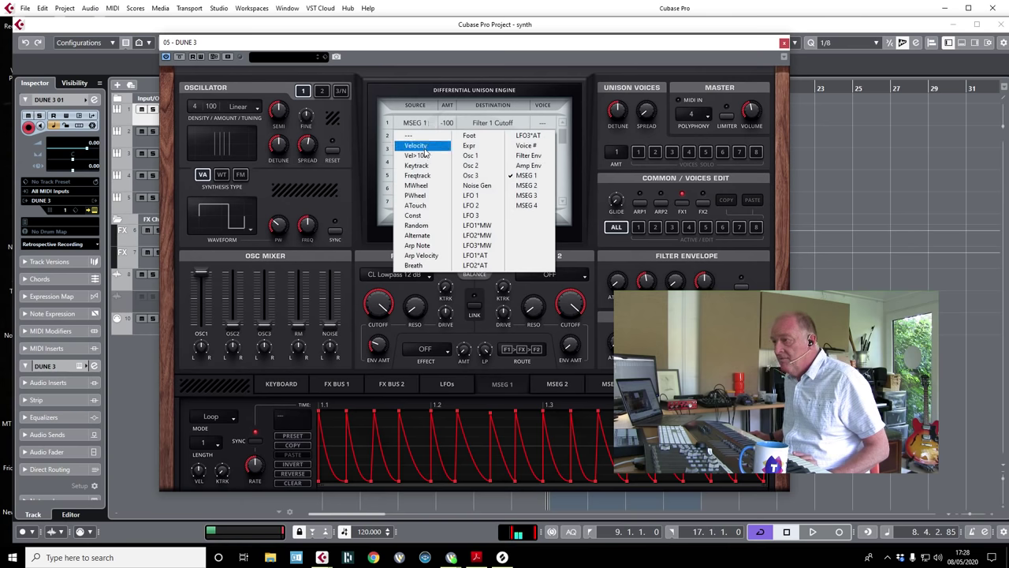
{"action": "left_click", "coordinate": [416, 137]}
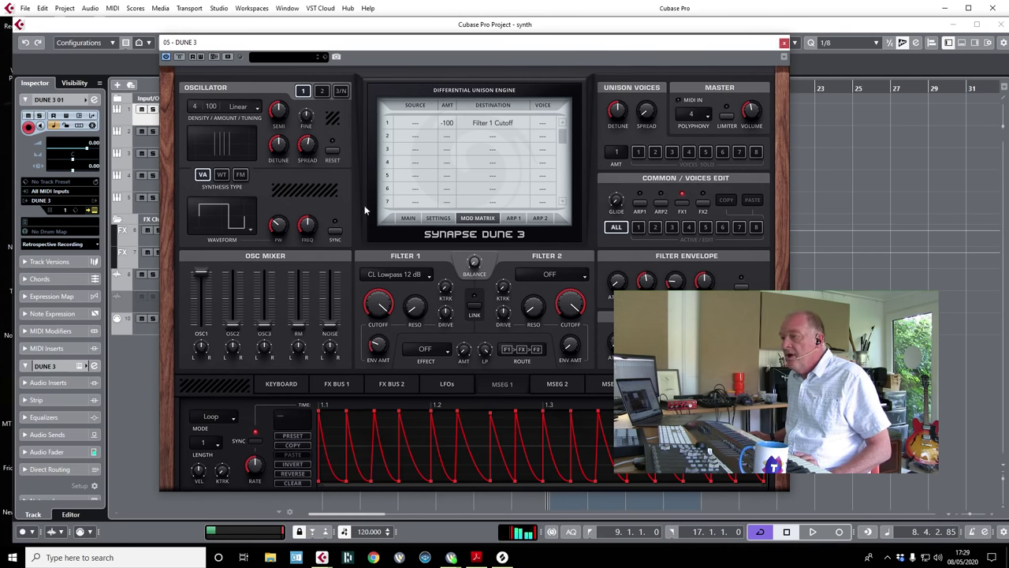
{"action": "mouse_move", "coordinate": [390, 347]}
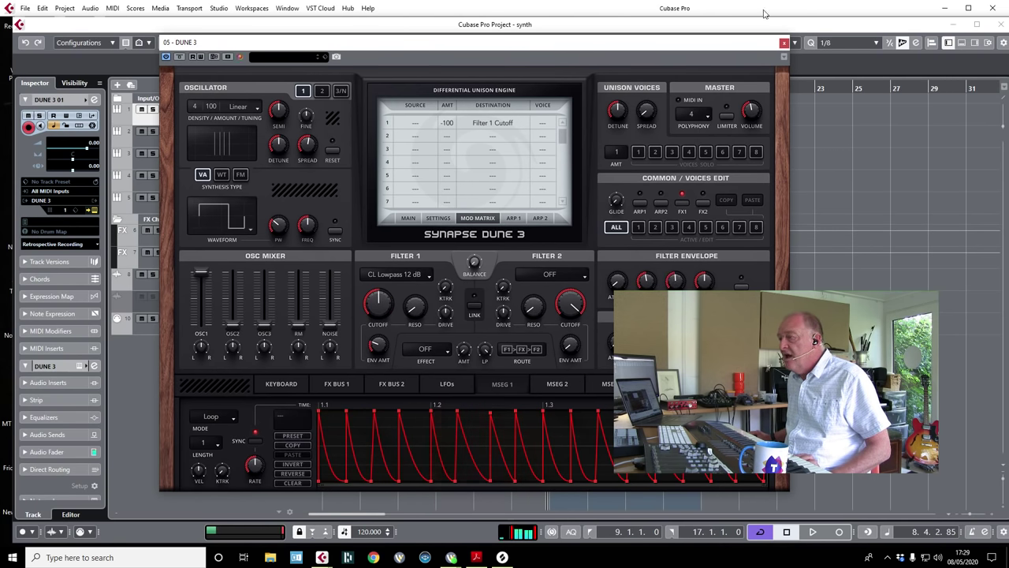
- Close the DUNE 3 editor and insert kHs Trance Gate in the second insert slot of the DUNE 3 01 mixer channel
{"action": "left_click", "coordinate": [961, 44]}
{"action": "left_click", "coordinate": [783, 43]}
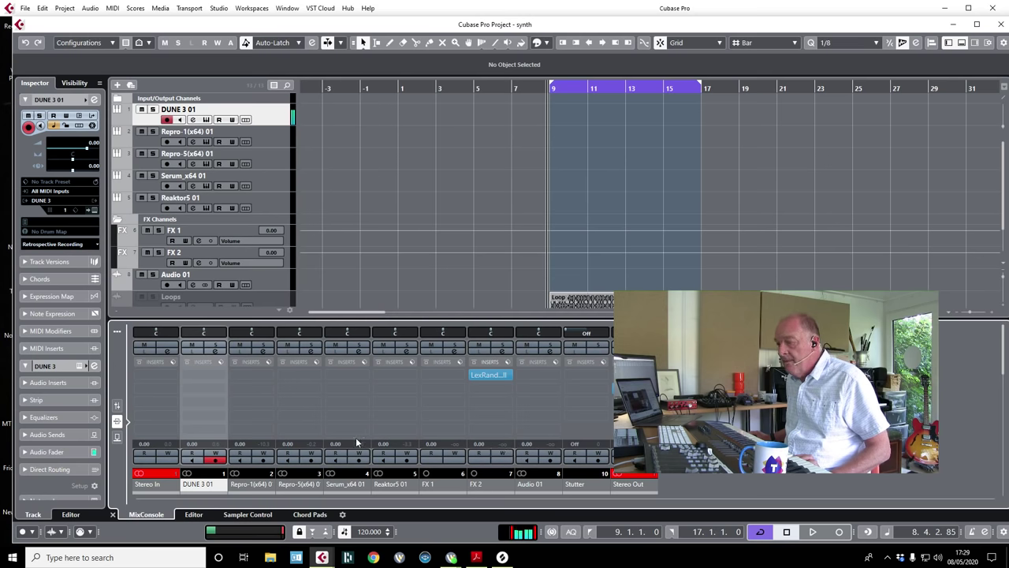
{"action": "left_click", "coordinate": [221, 388]}
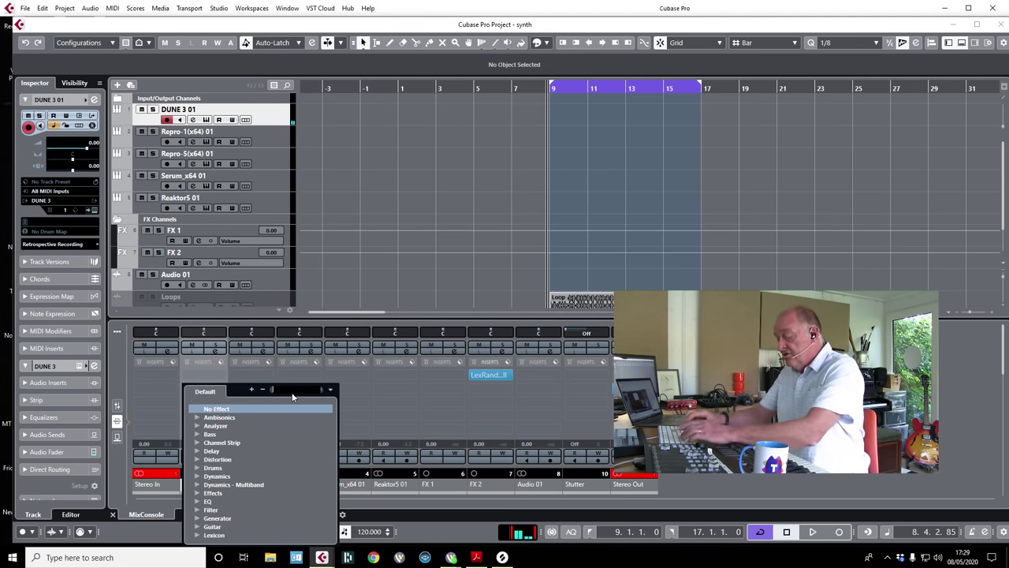
{"action": "type", "text": "trance"}
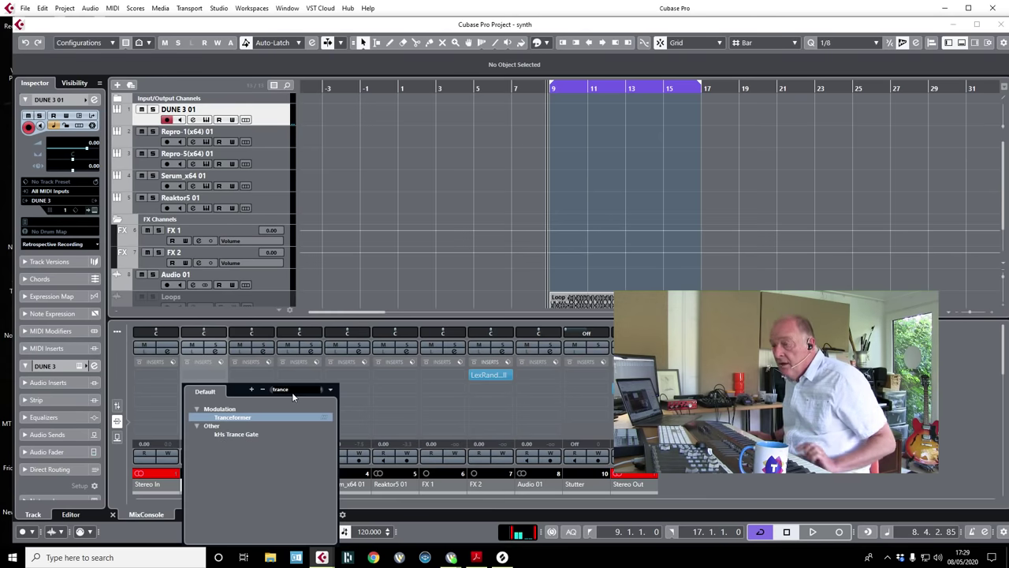
{"action": "left_click", "coordinate": [236, 434]}
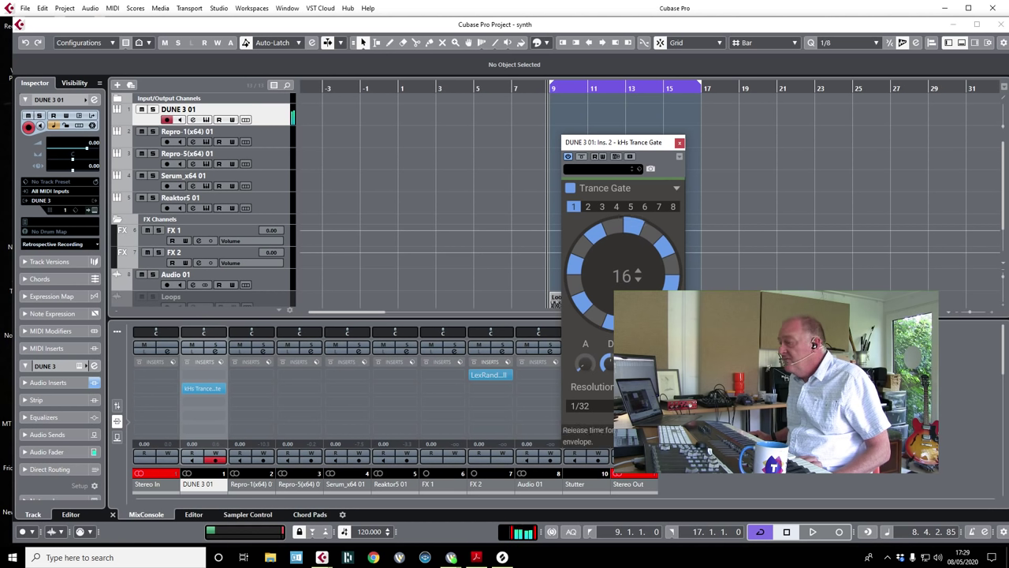
- Turn on the step just before the top of the ring in Trance Gate's pattern 1, and close its window
{"action": "mouse_move", "coordinate": [607, 361]}
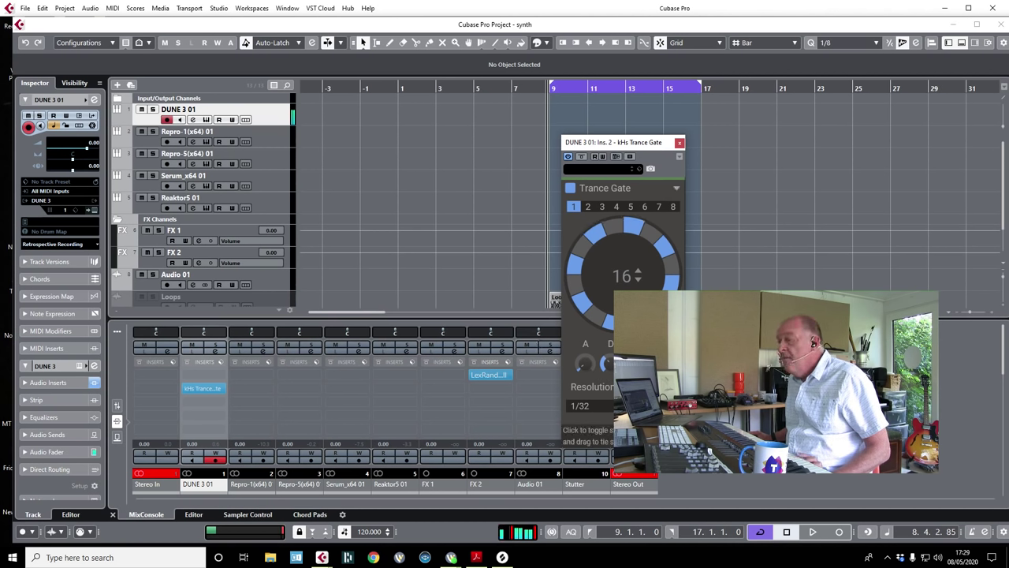
{"action": "left_click", "coordinate": [619, 229]}
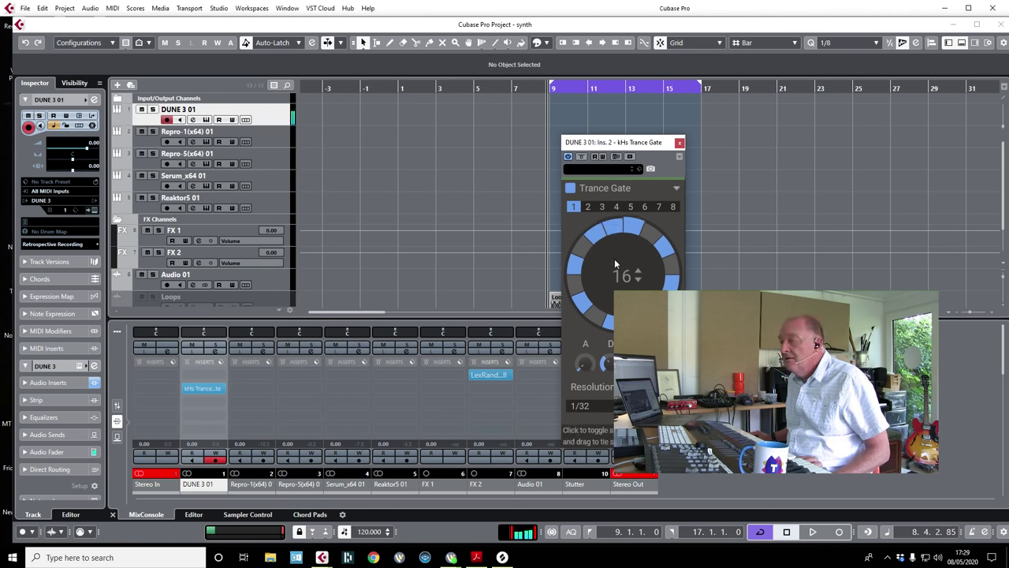
{"action": "mouse_move", "coordinate": [606, 363]}
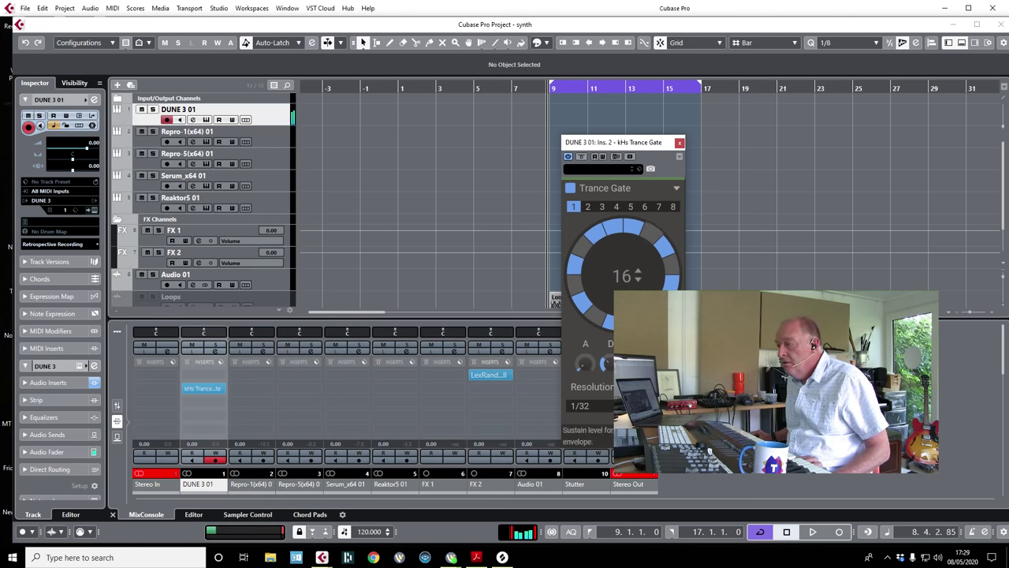
{"action": "left_click_drag", "start_coordinate": [630, 142], "coordinate": [649, 142]}
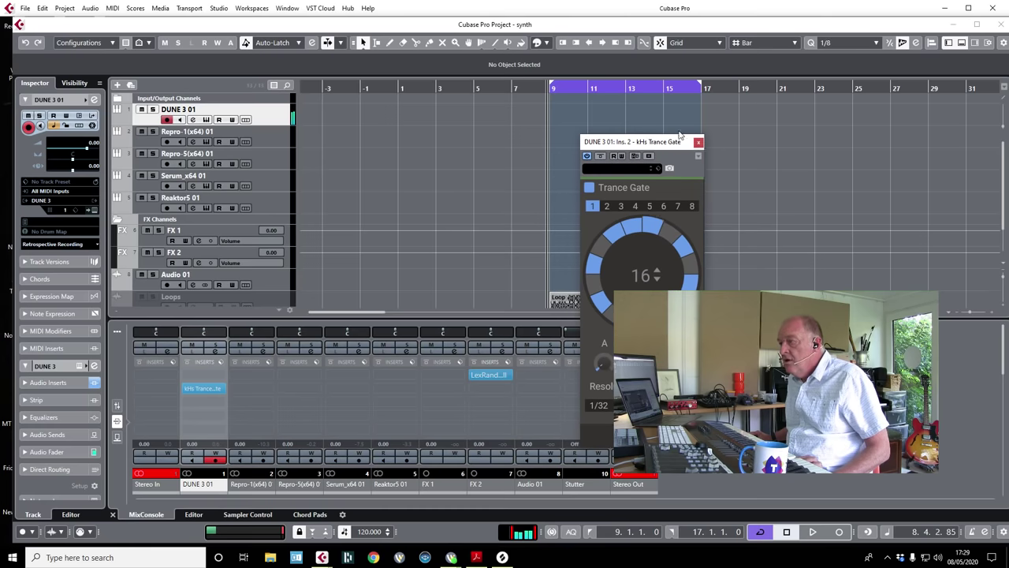
{"action": "left_click", "coordinate": [699, 142]}
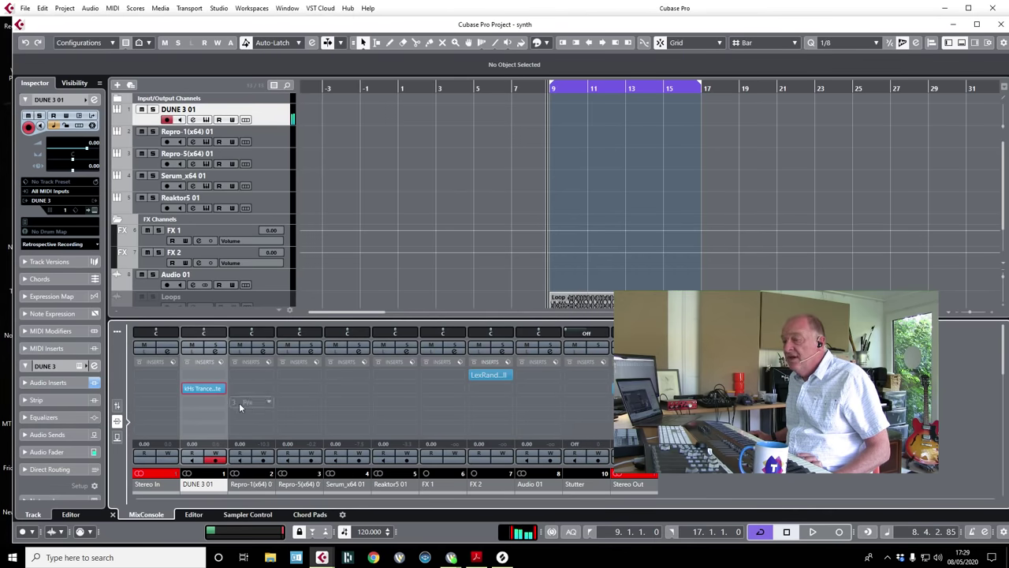
- Bypass the Trance Gate insert on the DUNE 3 01 channel and hide the MixConsole
{"action": "left_click", "coordinate": [187, 390]}
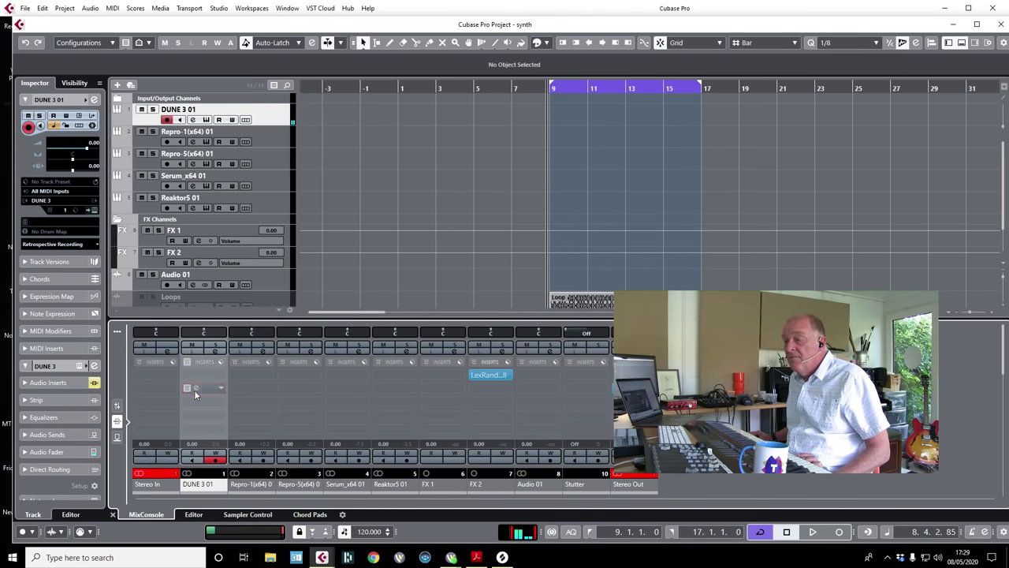
{"action": "left_click", "coordinate": [961, 42]}
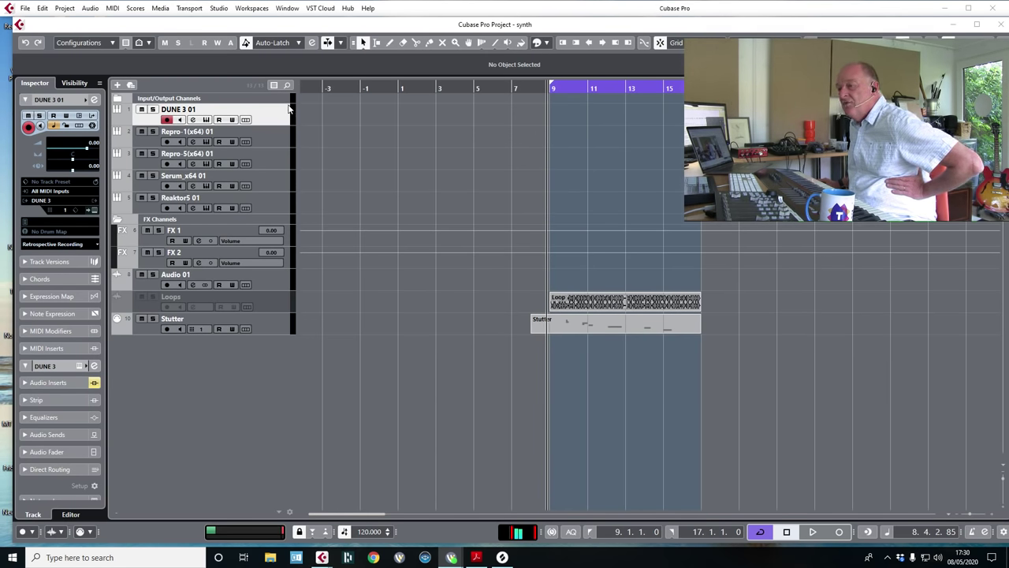
- Open the Serum instrument on the Serum_x64 01 track and load the lead preset LD Araba [7S]
{"action": "left_click", "coordinate": [262, 181]}
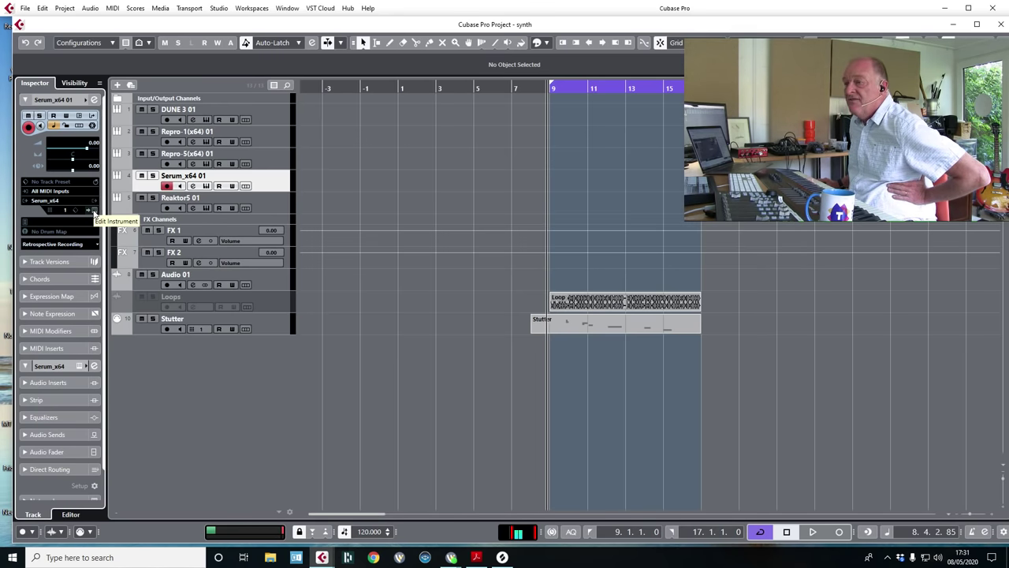
{"action": "left_click", "coordinate": [94, 213]}
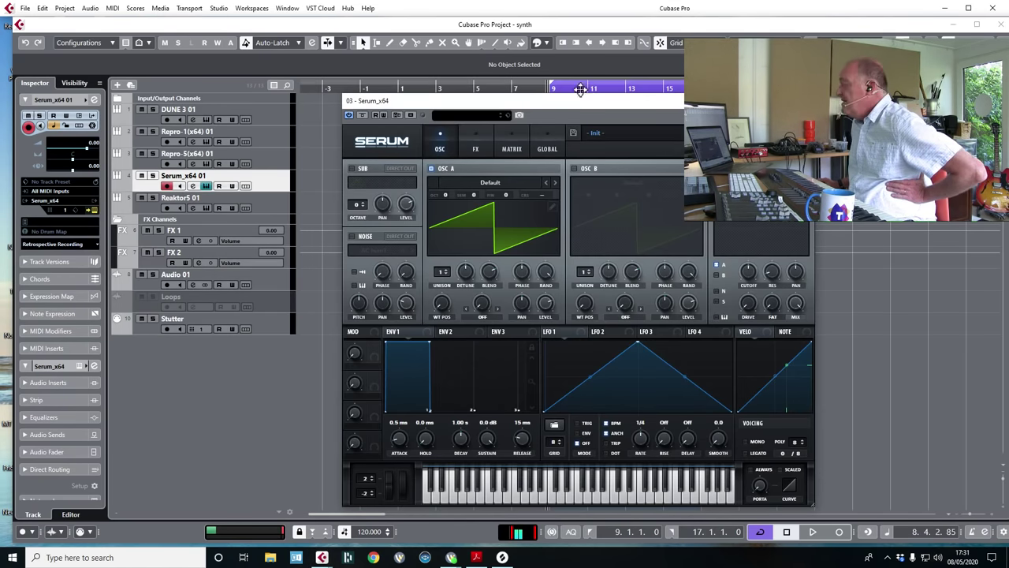
{"action": "left_click", "coordinate": [607, 134]}
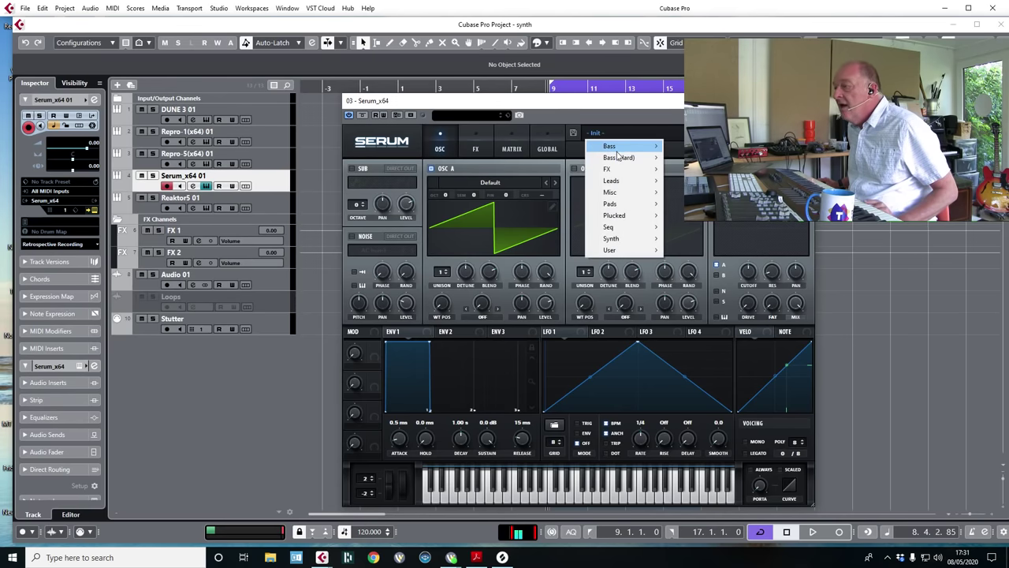
{"action": "mouse_move", "coordinate": [619, 158]}
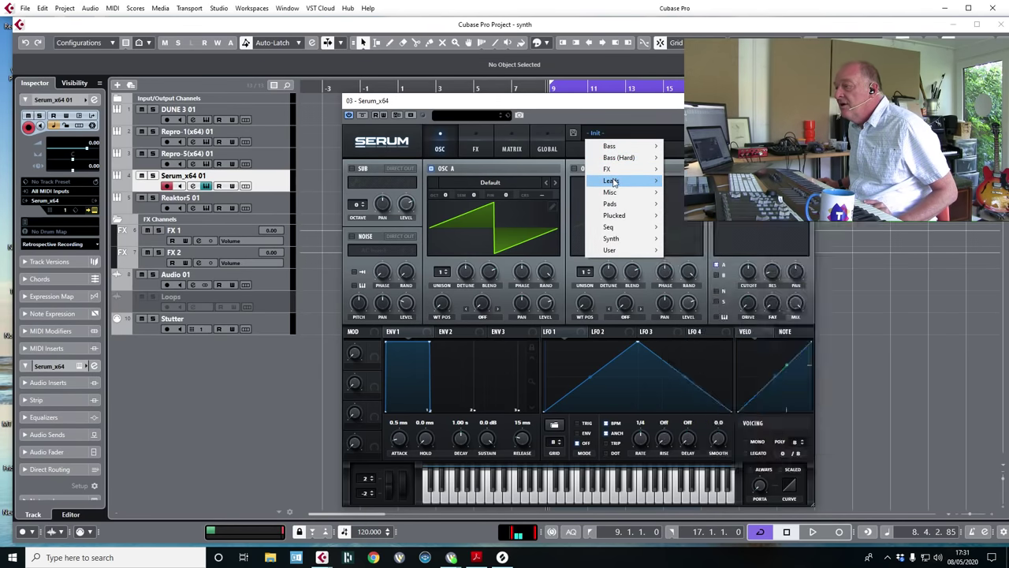
{"action": "mouse_move", "coordinate": [612, 180]}
{"action": "left_click", "coordinate": [677, 189]}
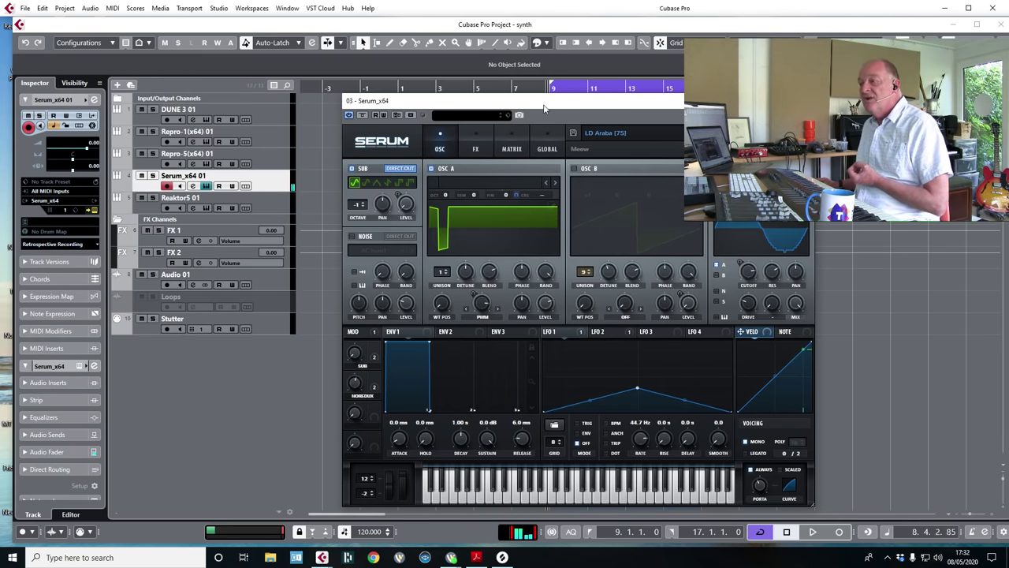
- Move the Serum window slightly higher over the project and load the bass preset BA Bandpass 2 [SL]
{"action": "mouse_move", "coordinate": [543, 104]}
{"action": "left_mouse_down"}
{"action": "mouse_move", "coordinate": [548, 93]}
{"action": "mouse_move", "coordinate": [581, 90]}
{"action": "mouse_move", "coordinate": [548, 94]}
{"action": "left_mouse_up"}
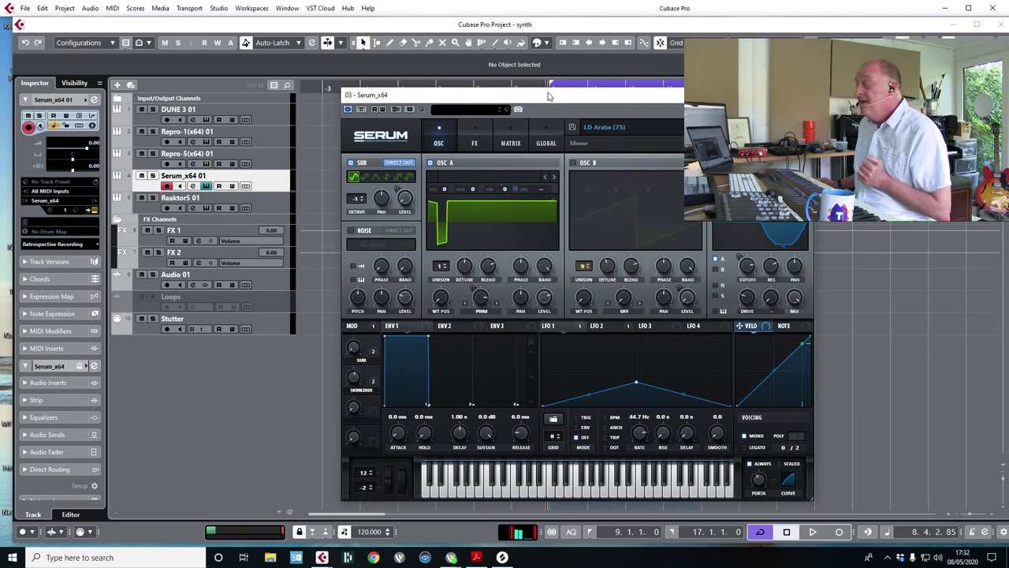
{"action": "left_click_drag", "start_coordinate": [550, 95], "coordinate": [544, 92]}
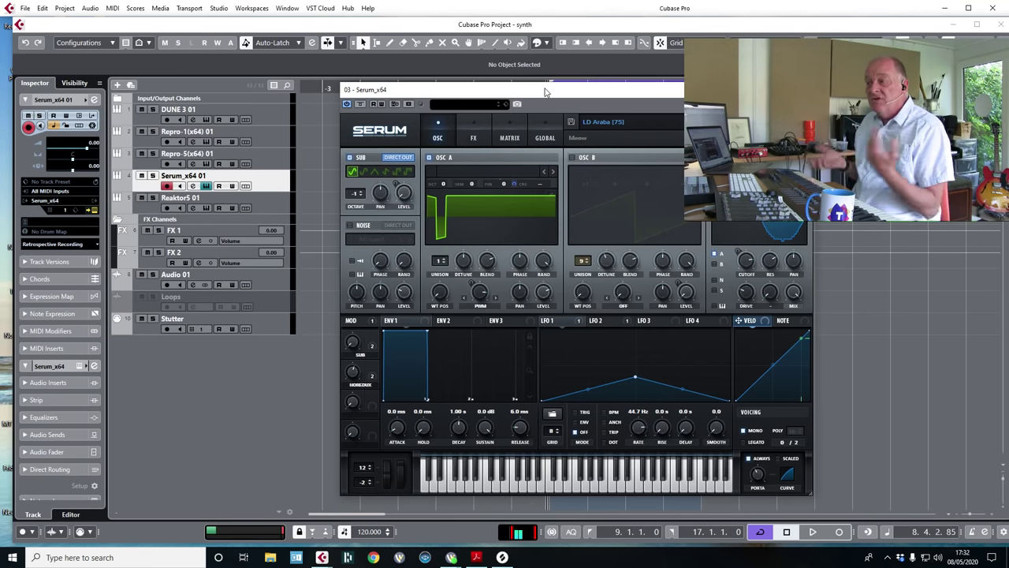
{"action": "left_click", "coordinate": [617, 124]}
{"action": "mouse_move", "coordinate": [619, 149]}
{"action": "left_click", "coordinate": [694, 194]}
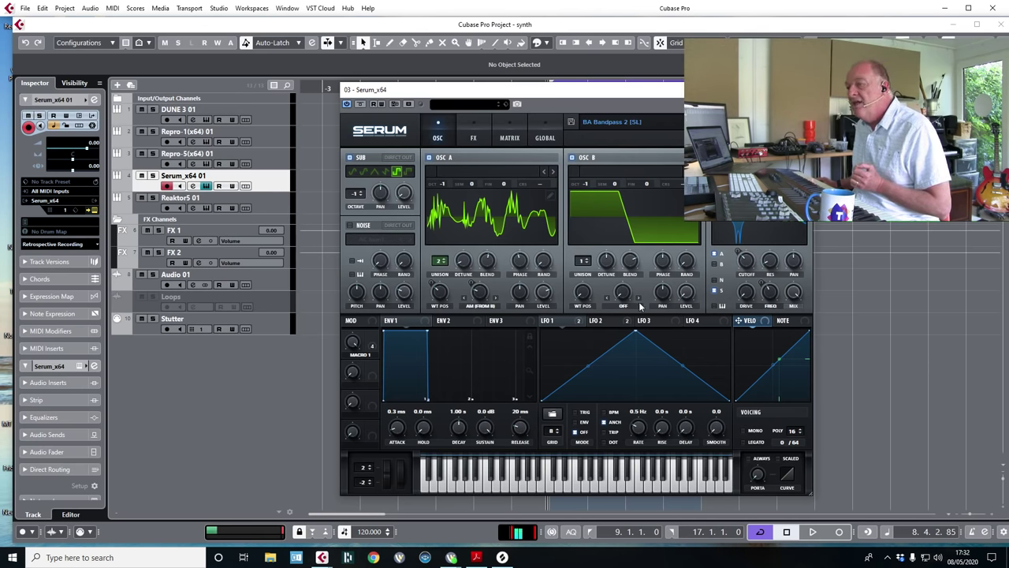
- Step oscillator A's wavetable forward to Acid and close the Serum window
{"action": "left_click", "coordinate": [553, 171]}
{"action": "left_click", "coordinate": [553, 171]}
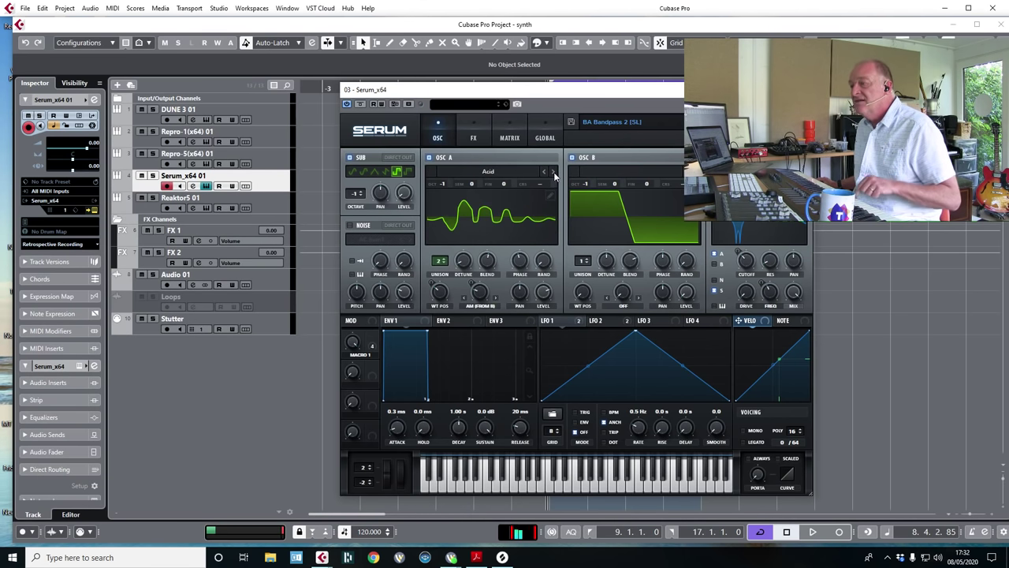
{"action": "left_click", "coordinate": [553, 171]}
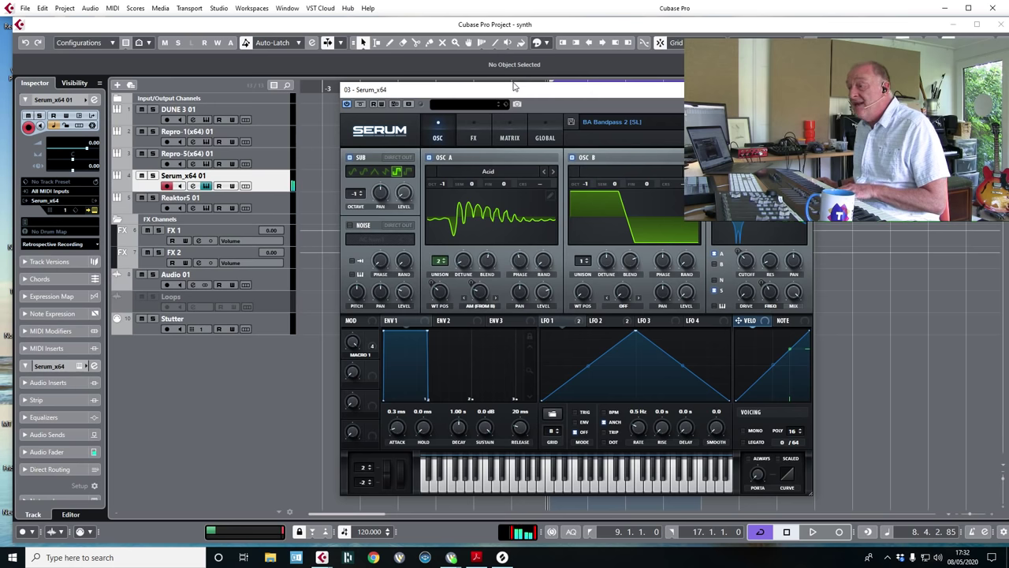
{"action": "left_click", "coordinate": [804, 89]}
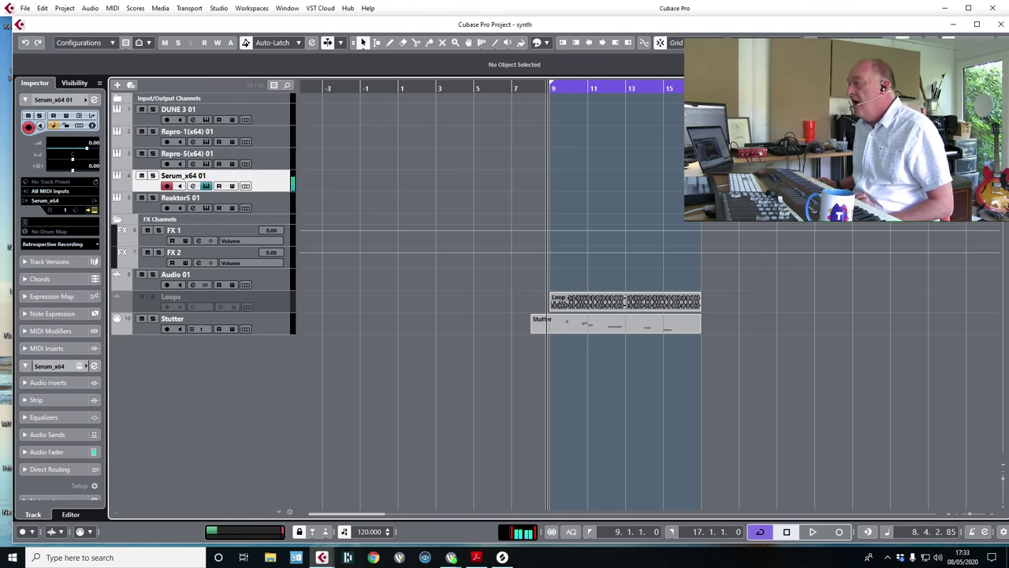
- Show and enlarge the lower-zone MixConsole, and insert Guitar Rig 5 in the Serum_x64 01 channel's second insert slot
{"action": "key", "text": "alt+F3"}
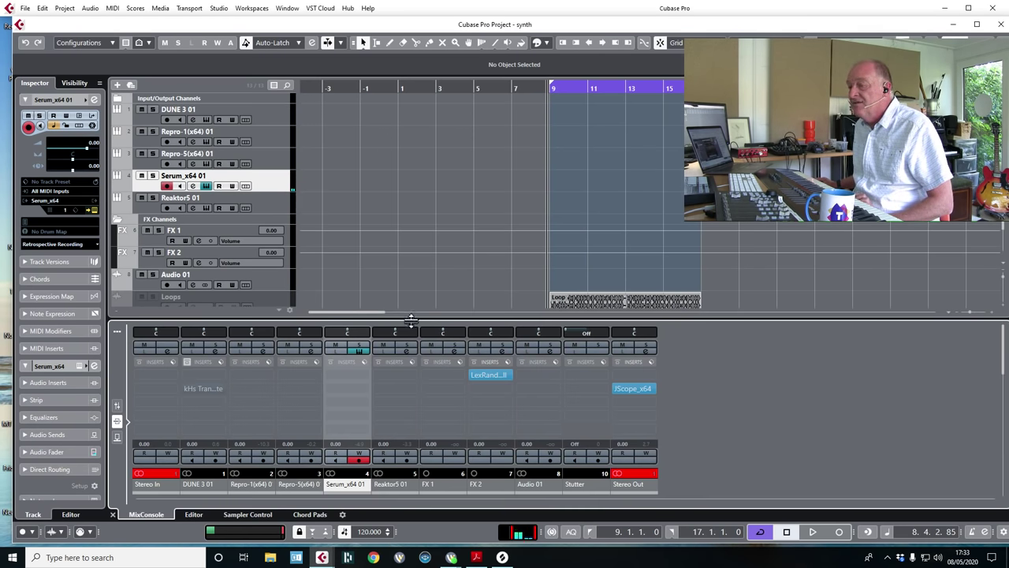
{"action": "left_click_drag", "start_coordinate": [411, 320], "coordinate": [399, 232]}
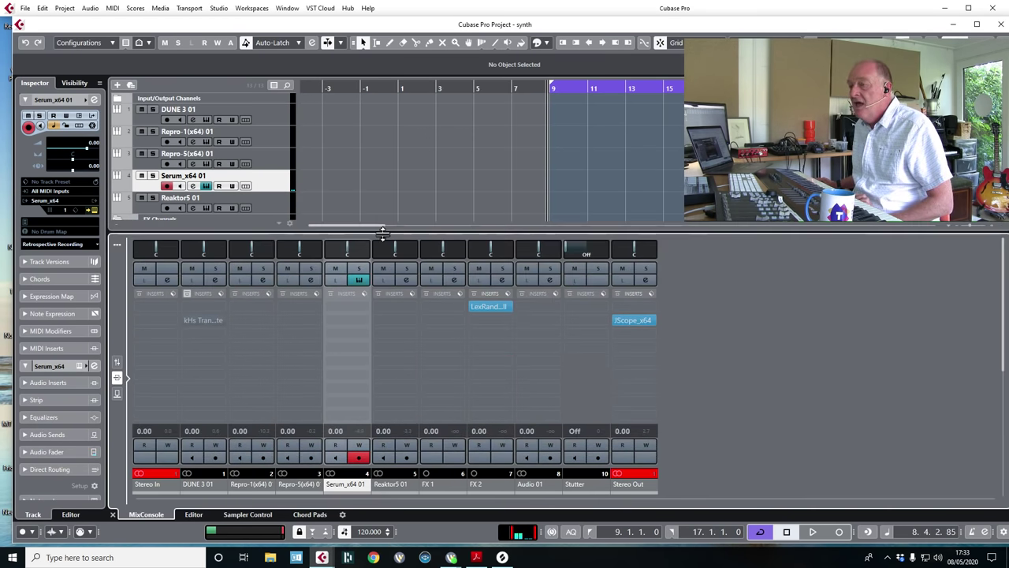
{"action": "left_click", "coordinate": [364, 322]}
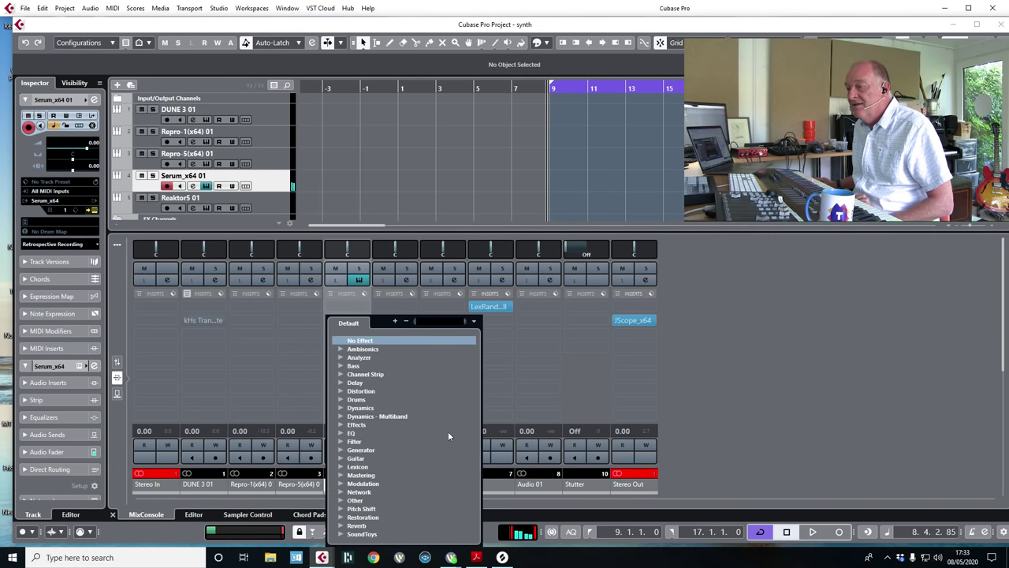
{"action": "type", "text": "guitar"}
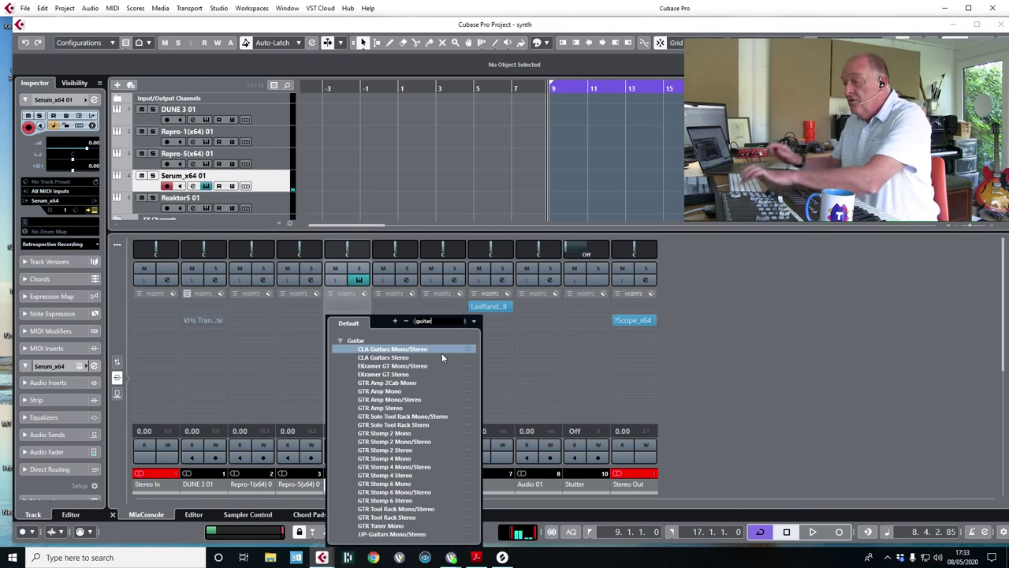
{"action": "scroll", "coordinate": [394, 504], "scroll_direction": "down", "scroll_amount": 5}
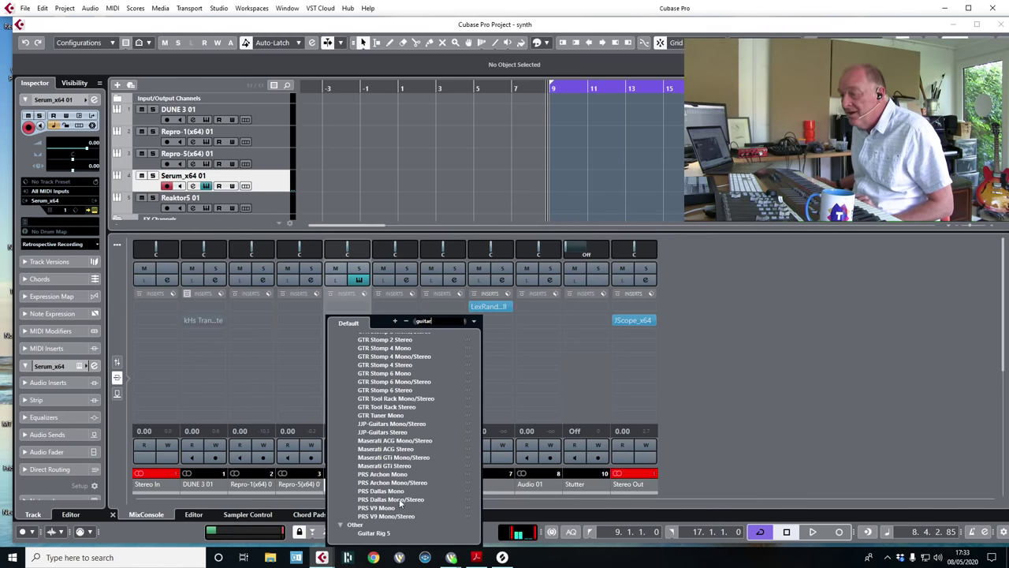
{"action": "left_click", "coordinate": [376, 534]}
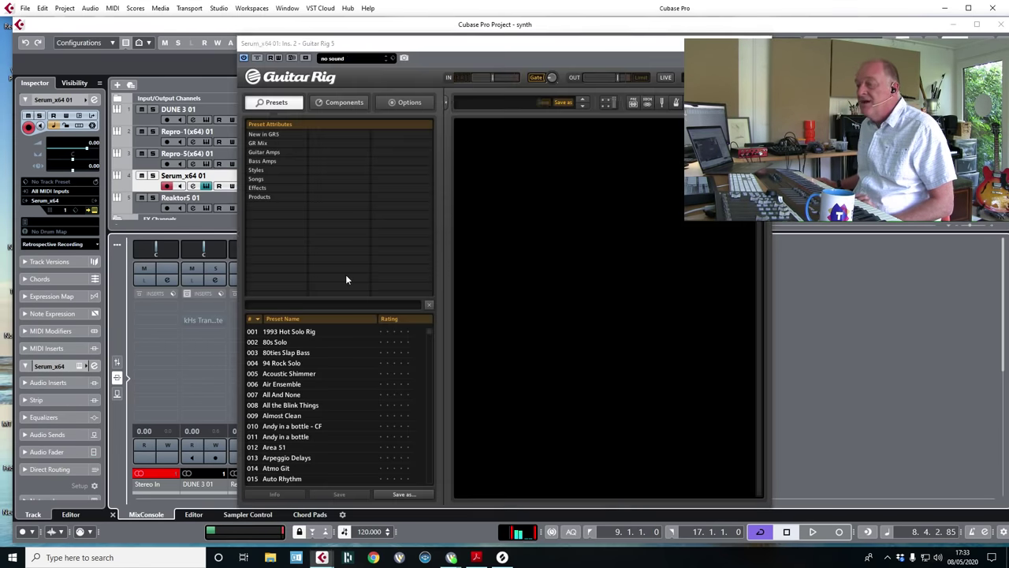
- Filter the Guitar Rig presets by GR Mix and load 94 Rock Solo followed by Almost Clean
{"action": "left_click", "coordinate": [265, 143]}
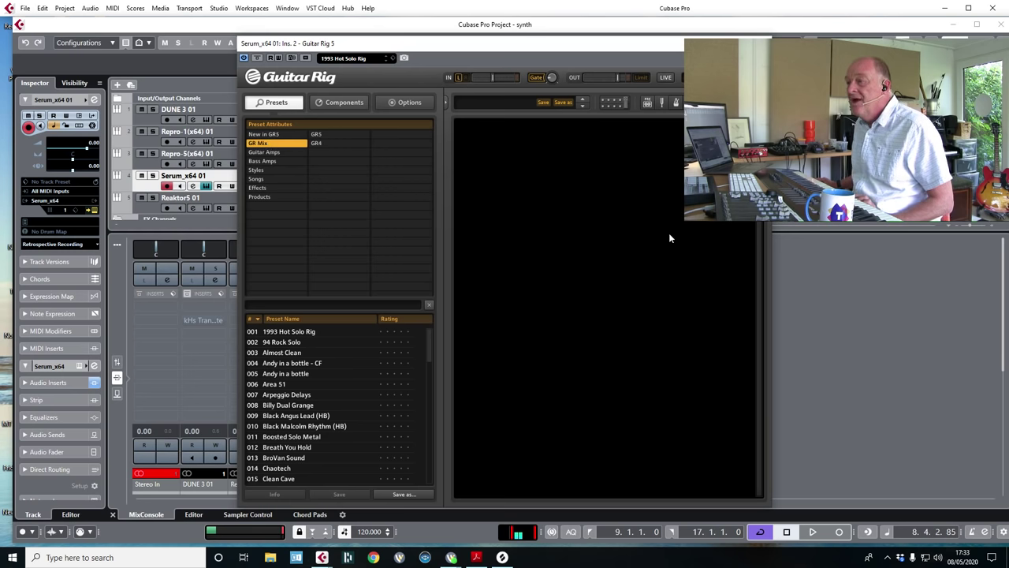
{"action": "left_click", "coordinate": [277, 343]}
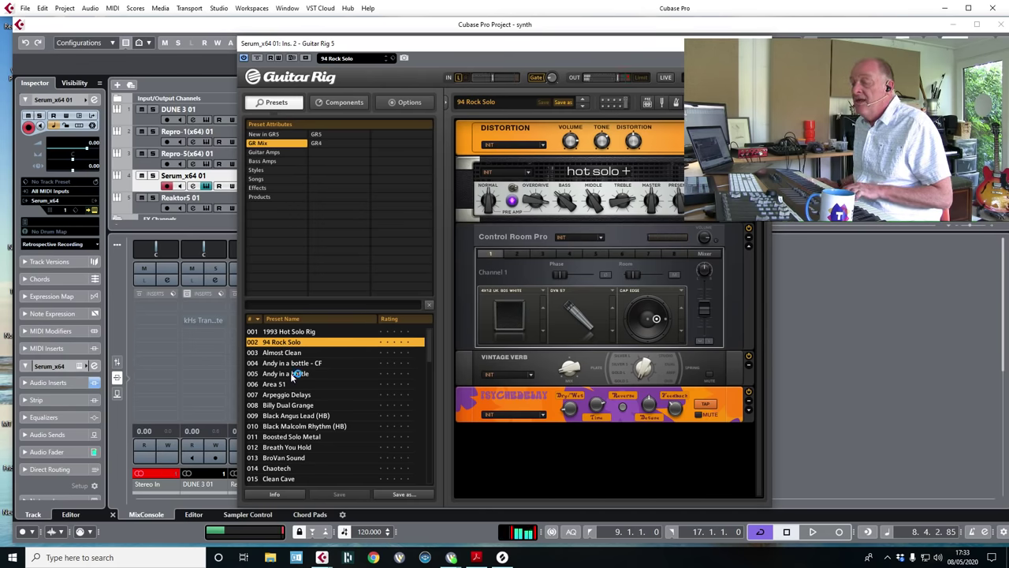
{"action": "left_click", "coordinate": [300, 353]}
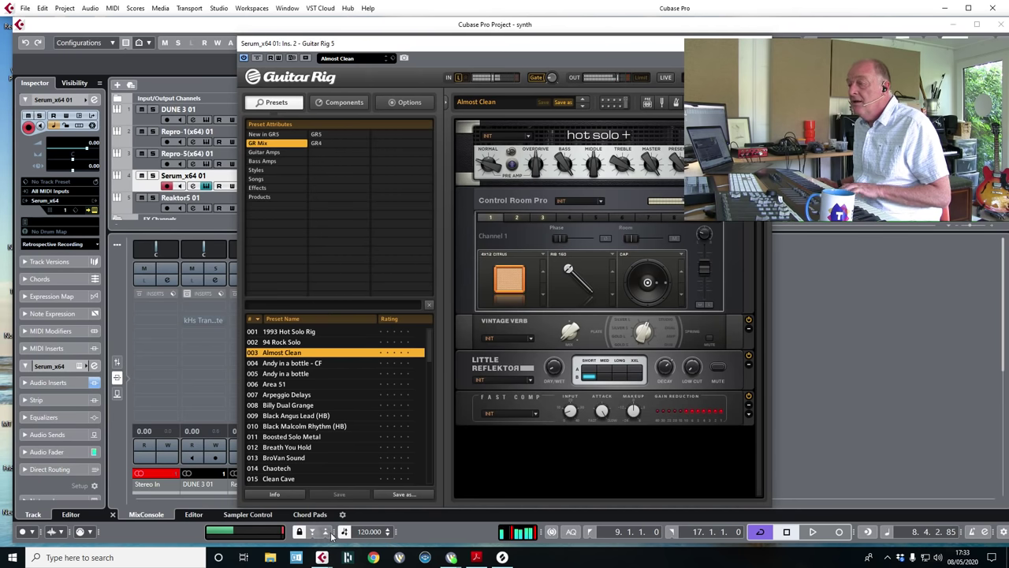
- Load the Guitar Rig preset Billy Dual Grange, and close both the Guitar Rig window and the lower-zone MixConsole
{"action": "left_click", "coordinate": [304, 405]}
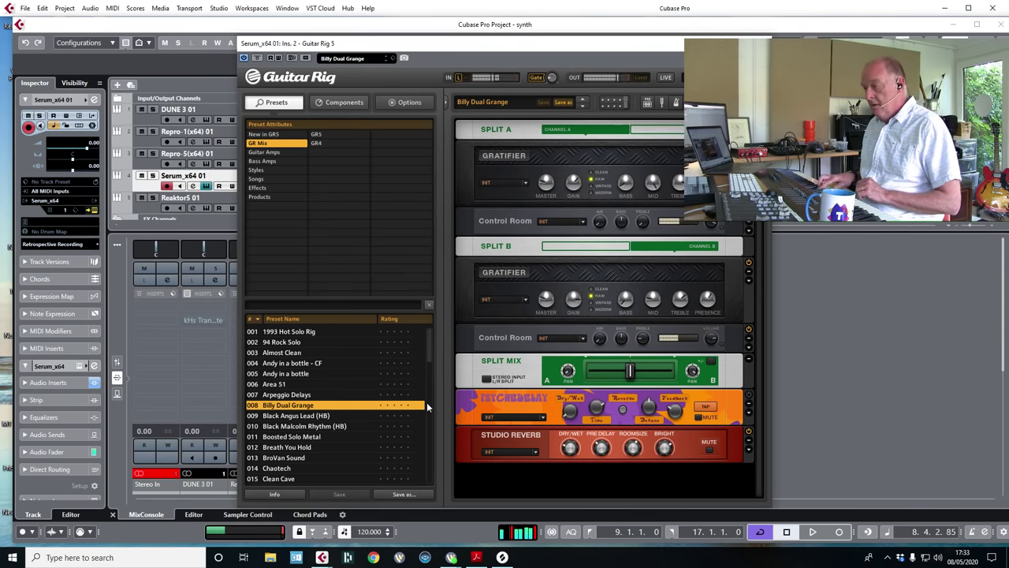
{"action": "left_click_drag", "start_coordinate": [425, 42], "coordinate": [742, 74]}
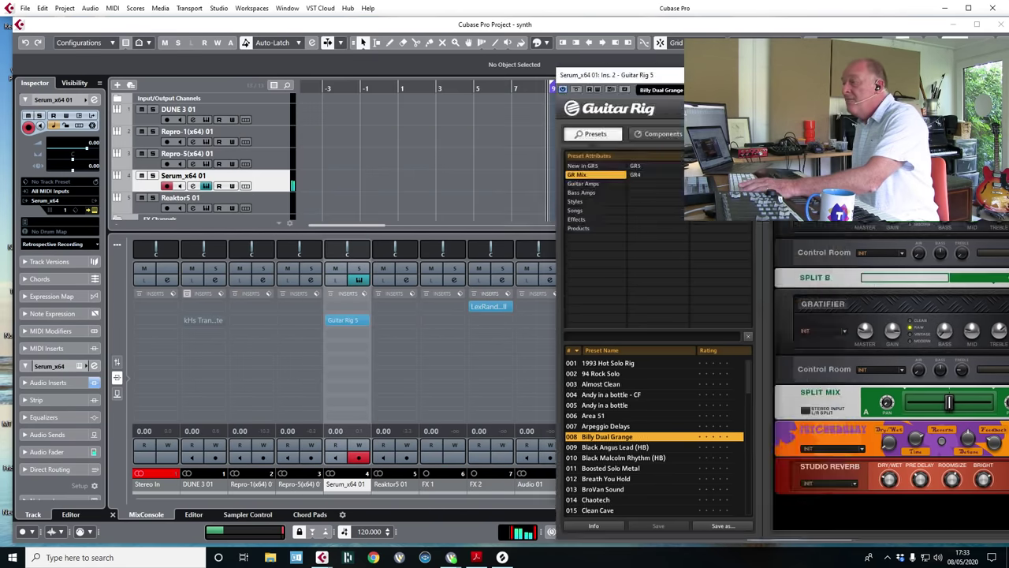
{"action": "key", "text": "Escape"}
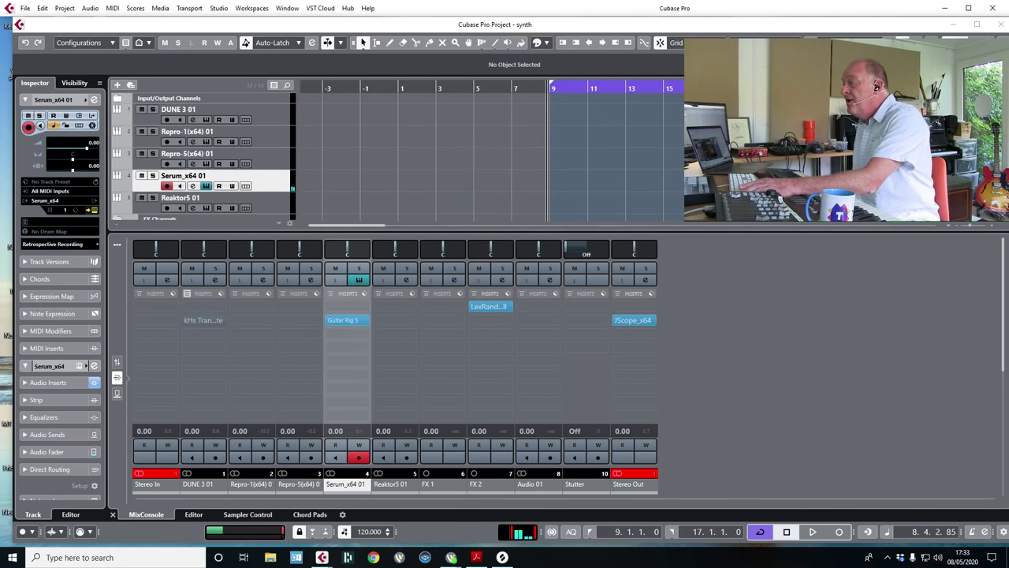
{"action": "key", "text": "ctrl+alt+e"}
- Play the project briefly from bar 9 and enable the disabled Loops track
{"action": "key", "text": "space"}
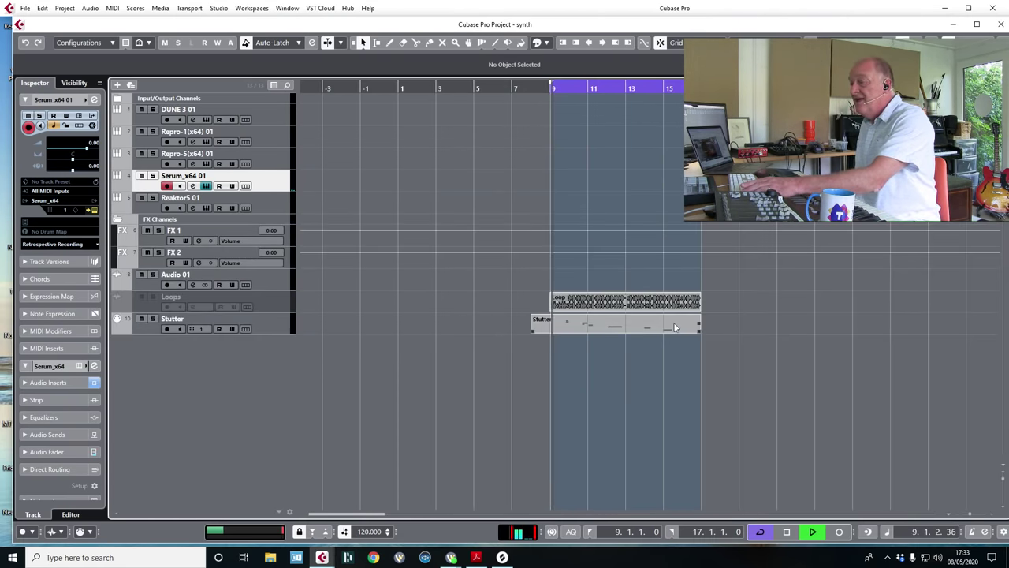
{"action": "key", "text": "space"}
{"action": "right_click", "coordinate": [269, 298]}
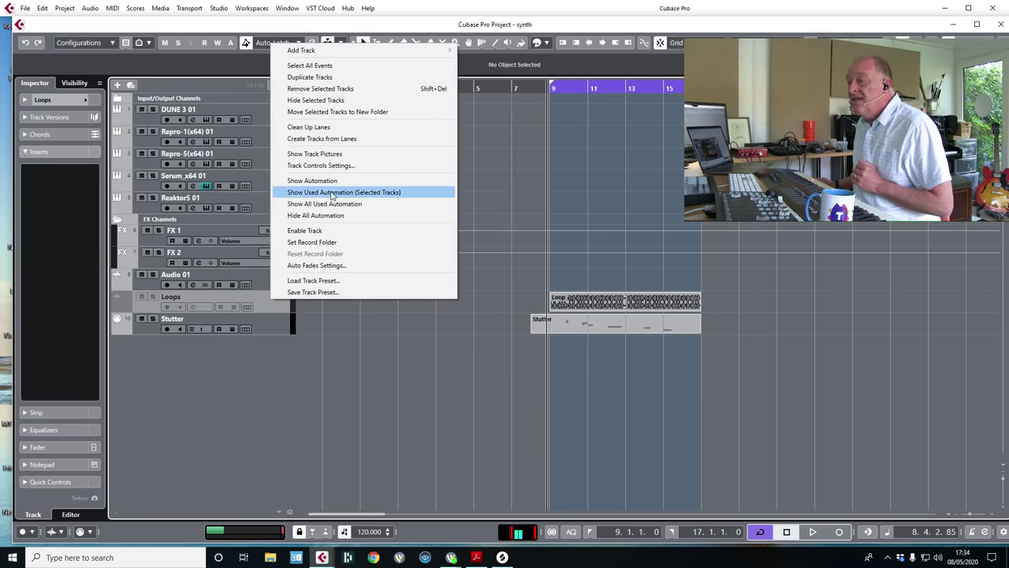
{"action": "left_click", "coordinate": [337, 231]}
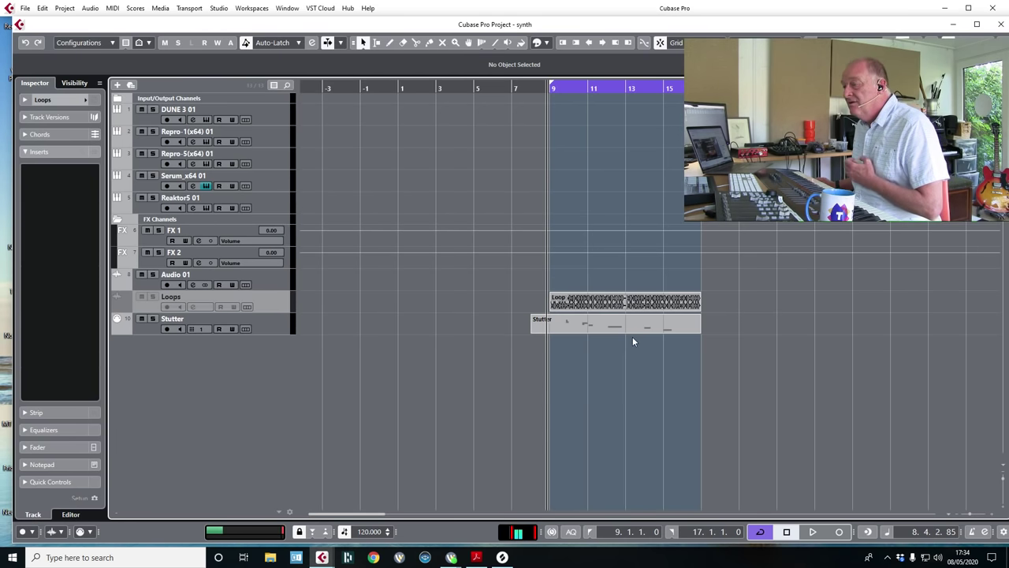
- Play the Loops track's loop from bar 9 and select the Serum_x64 01 track during playback
{"action": "left_click", "coordinate": [622, 301]}
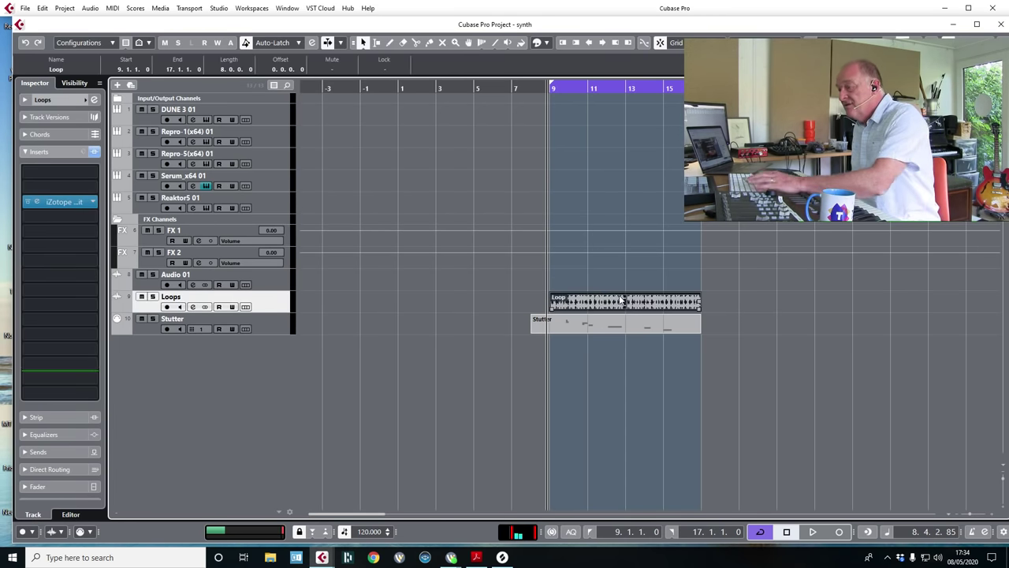
{"action": "left_click", "coordinate": [644, 44]}
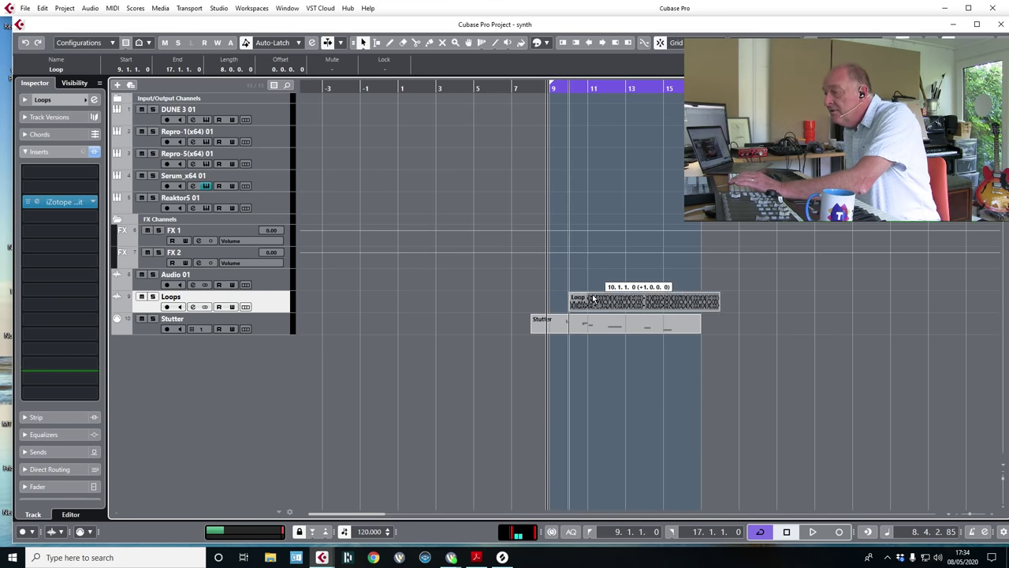
{"action": "key", "text": "space"}
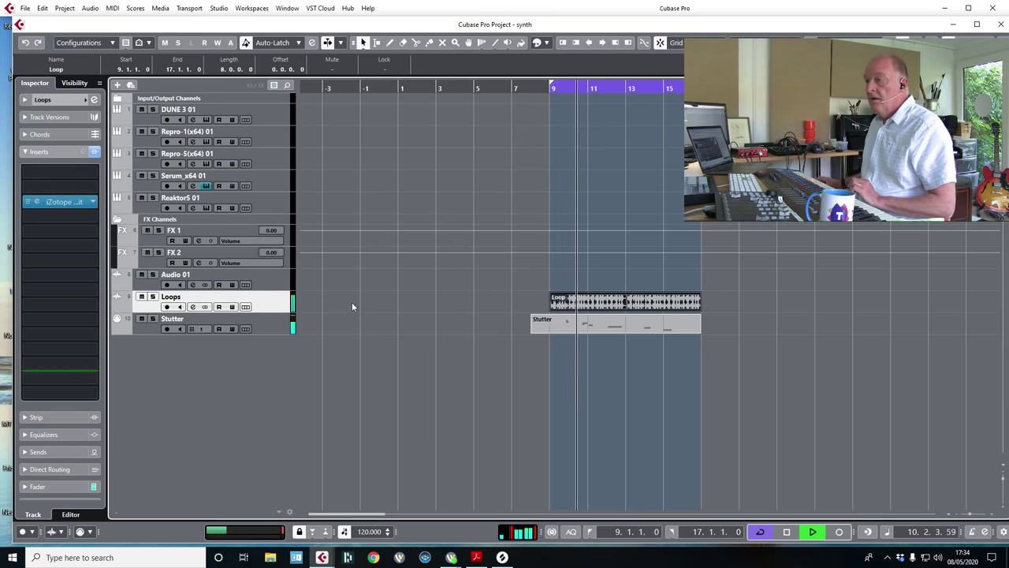
{"action": "left_click", "coordinate": [269, 190]}
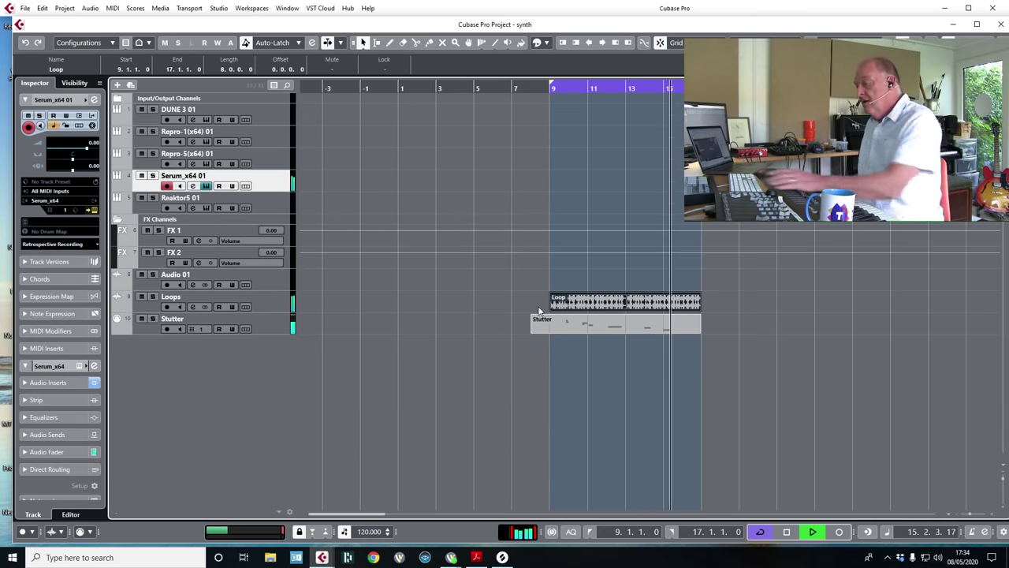
- Stop playback and delete the MIDI part on the Stutter track
{"action": "key", "text": "space"}
{"action": "left_click", "coordinate": [593, 331]}
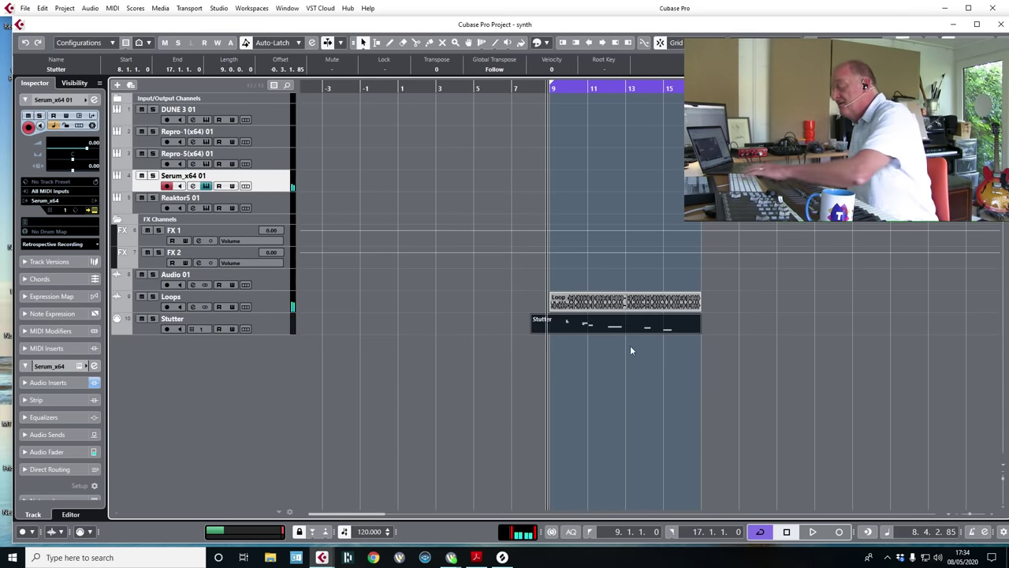
{"action": "key", "text": "Delete"}
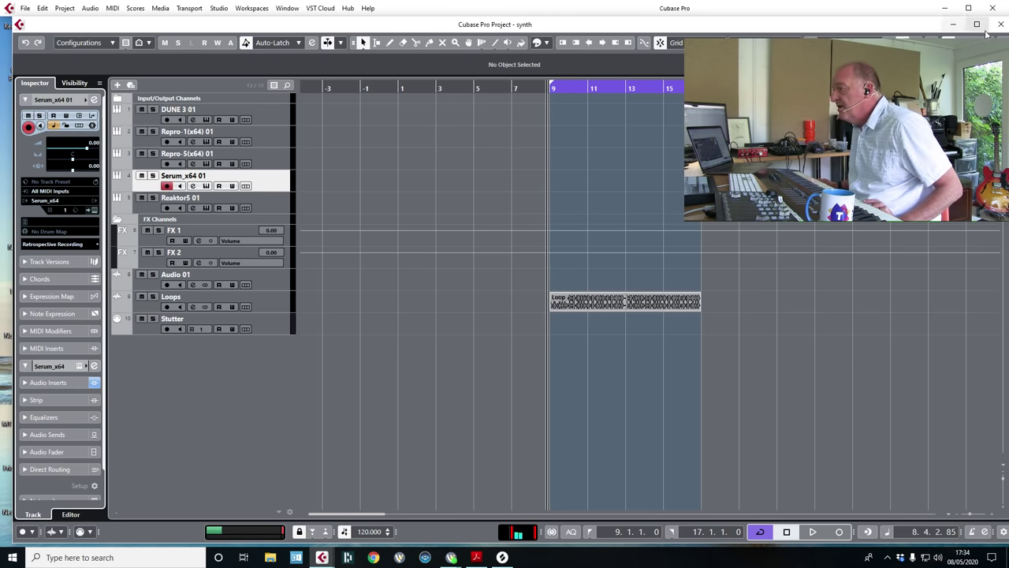
- Bypass the Guitar Rig 5 insert on the Serum_x64 01 channel in the MixConsole, and hide the lower zone
{"action": "key", "text": "alt+F3"}
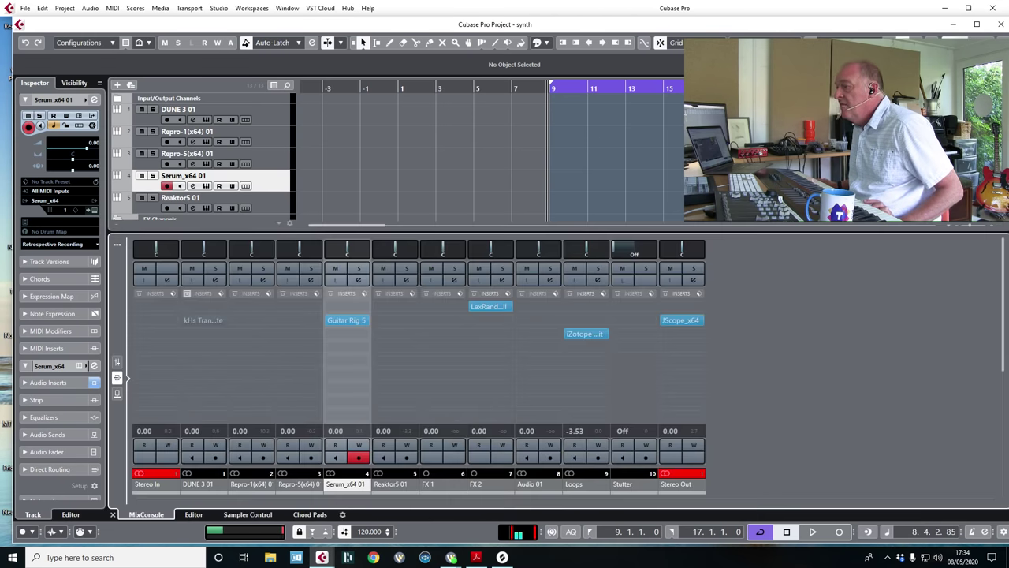
{"action": "left_click_drag", "start_coordinate": [334, 321], "coordinate": [335, 321]}
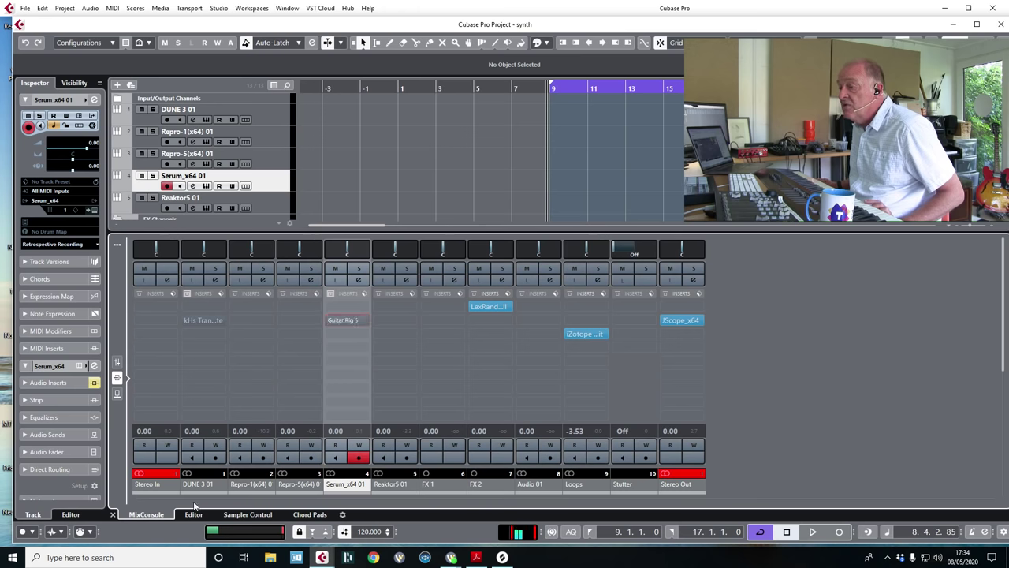
{"action": "left_click", "coordinate": [113, 515]}
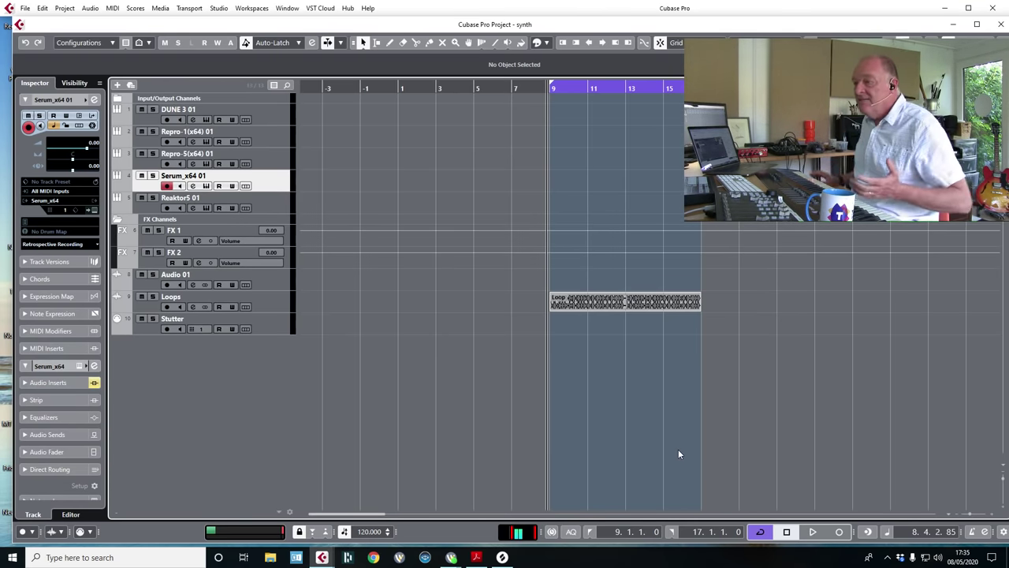
- Open Serum for the Serum_x64 01 track and load the pad preset PD D_Pad 1 [DU]
{"action": "left_click", "coordinate": [93, 211]}
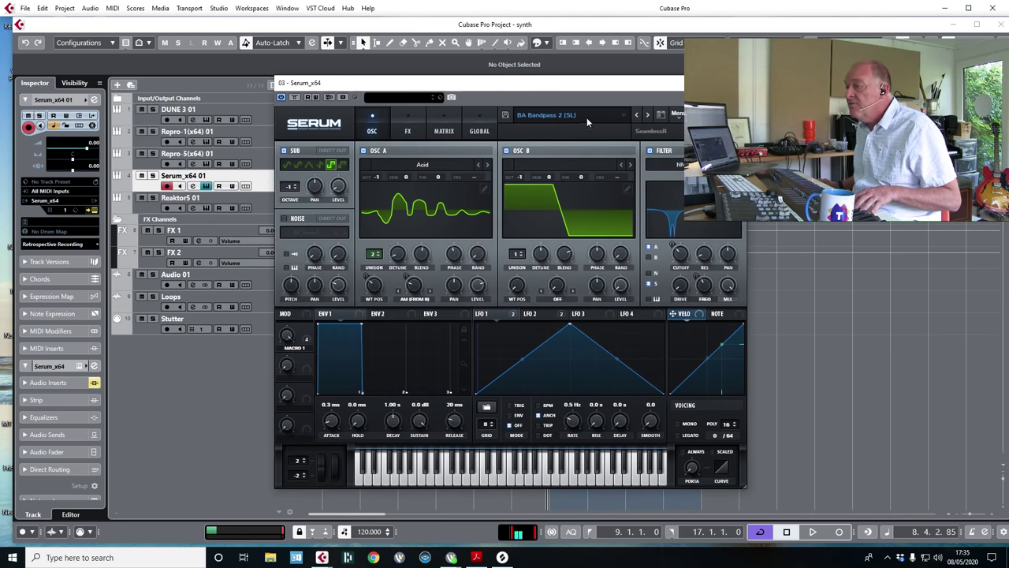
{"action": "left_click", "coordinate": [562, 112]}
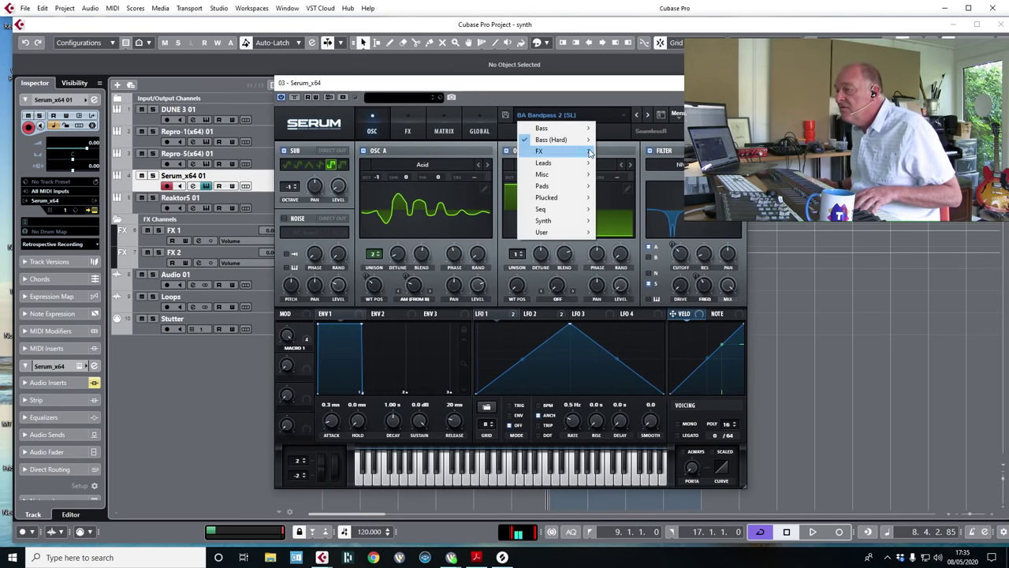
{"action": "mouse_move", "coordinate": [567, 188]}
{"action": "left_click", "coordinate": [677, 296]}
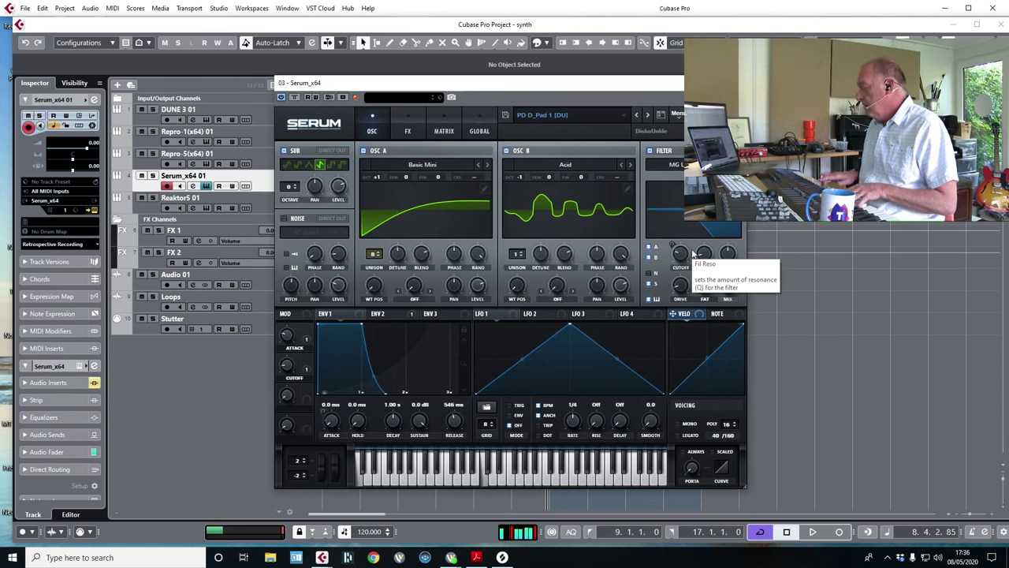
- Load the sequence preset SQ Fifth Ave 2 [JL] in Serum
{"action": "left_click", "coordinate": [558, 116]}
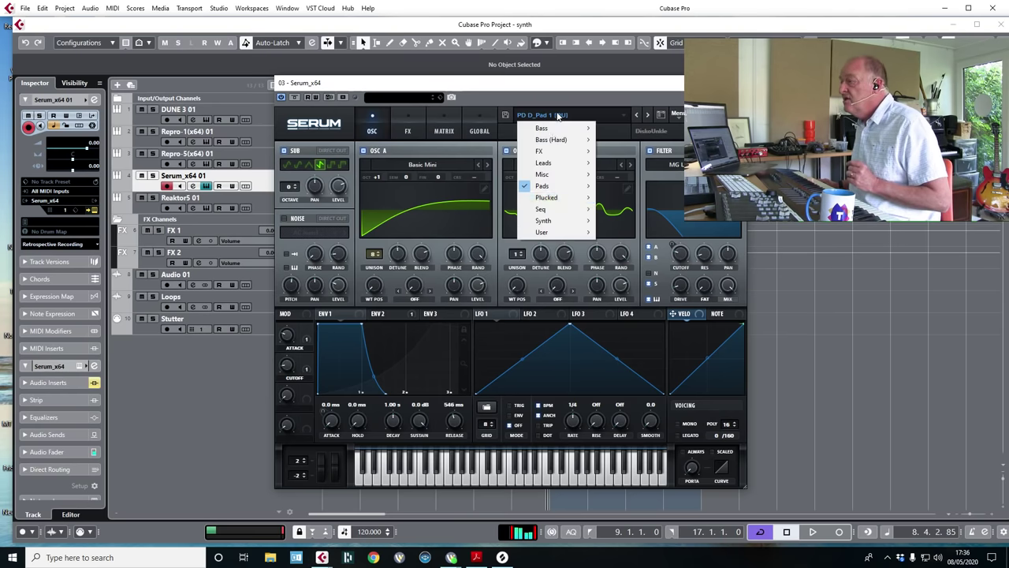
{"action": "mouse_move", "coordinate": [558, 210]}
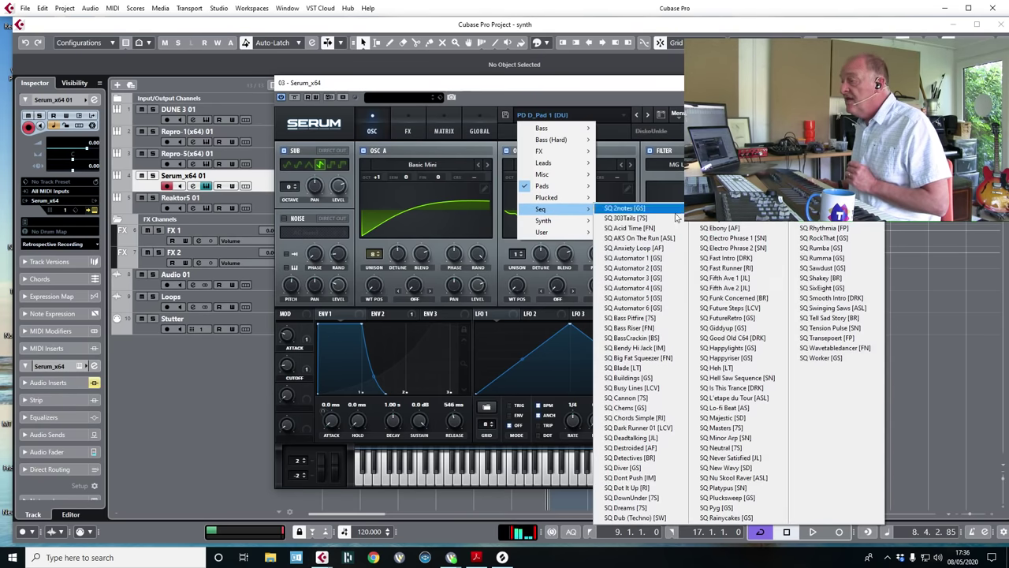
{"action": "left_click", "coordinate": [725, 287]}
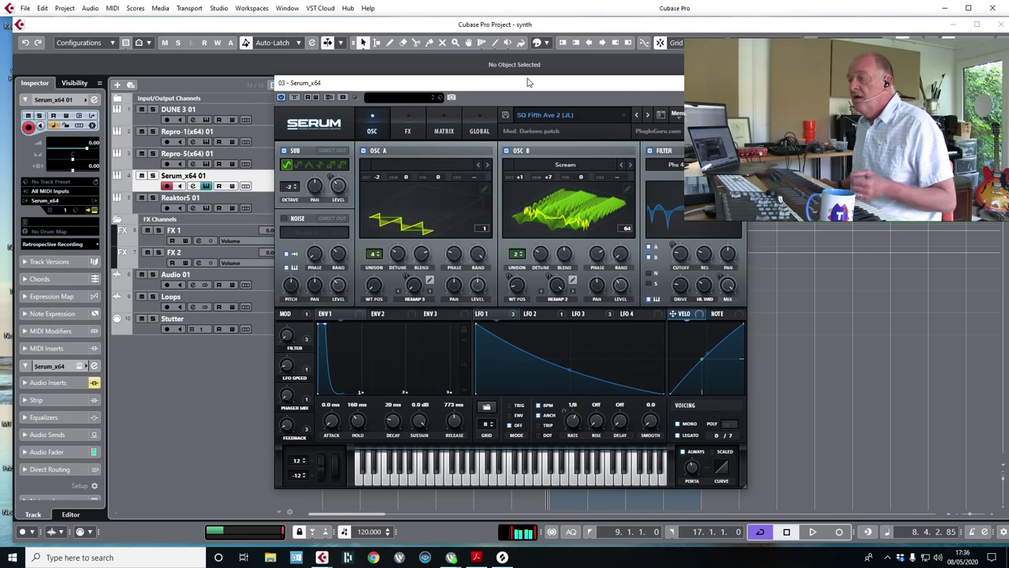
- Move the Serum window aside, record a MIDI part on Serum_x64 01 over the loop, and mute the Loops track
{"action": "left_click_drag", "start_coordinate": [520, 85], "coordinate": [863, 75]}
{"action": "key", "text": "KP_Multiply"}
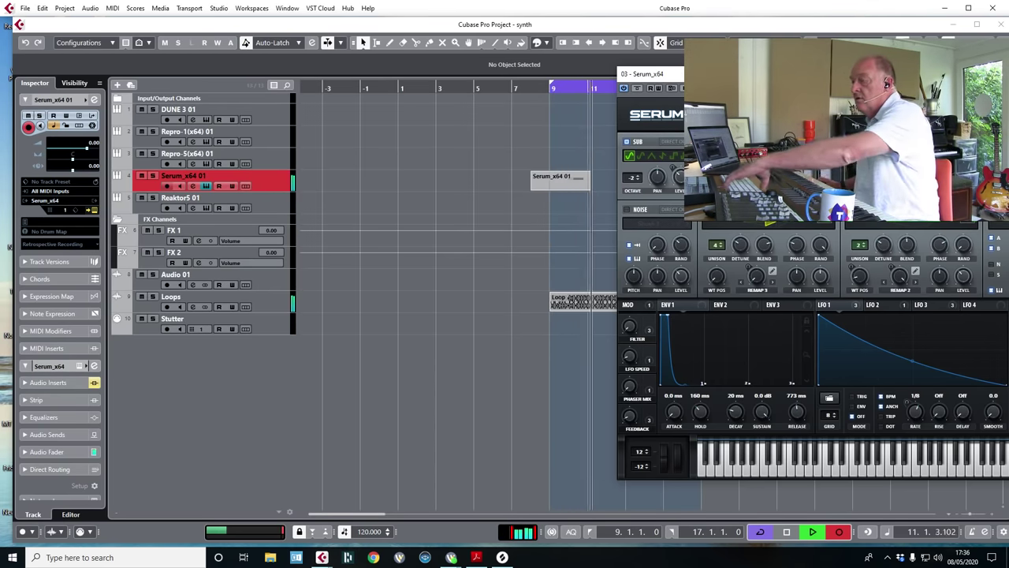
{"action": "left_click", "coordinate": [141, 296]}
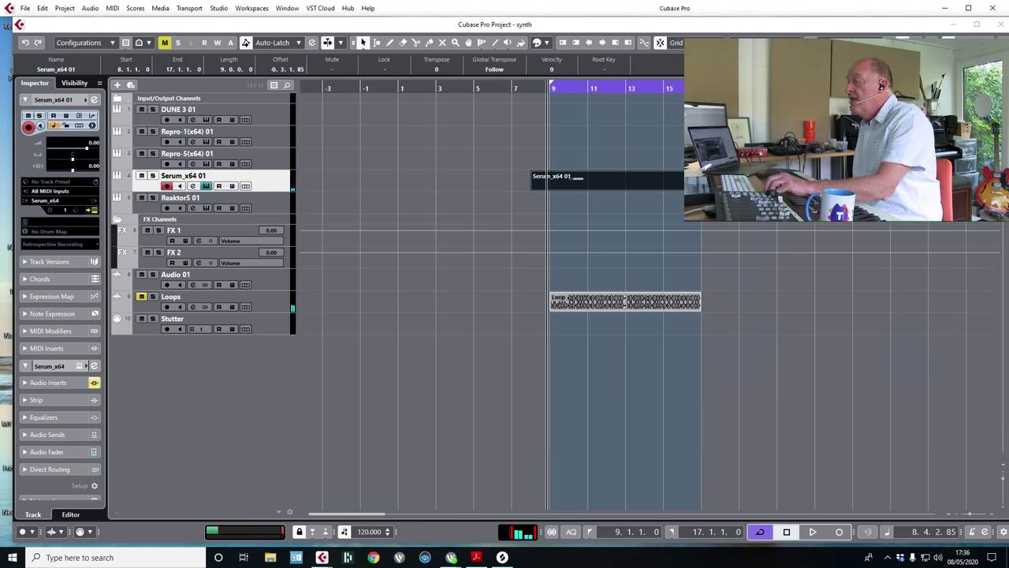
- Render the recorded Serum_x64 01 MIDI part in place to a new audio track
{"action": "right_click", "coordinate": [613, 178]}
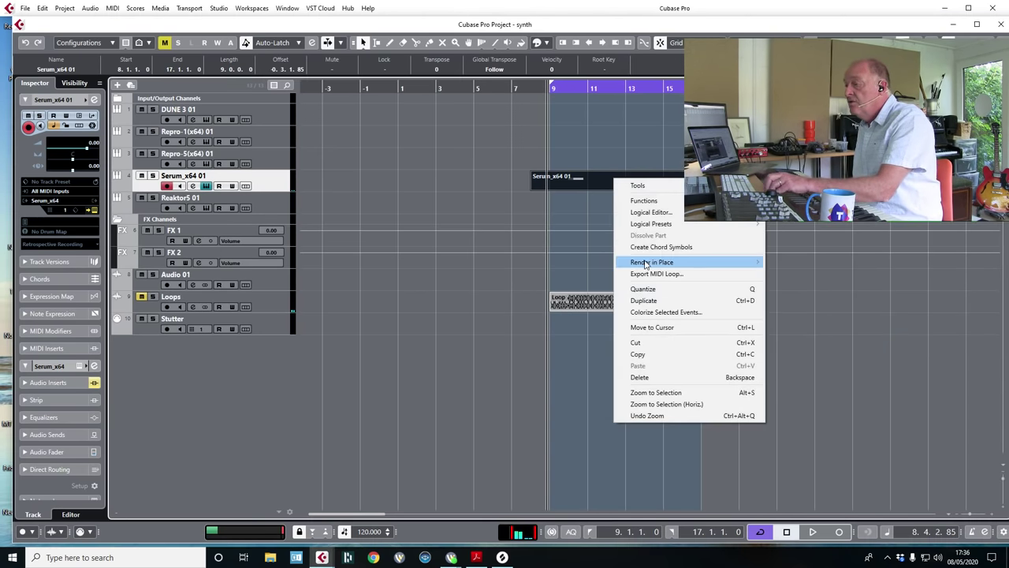
{"action": "mouse_move", "coordinate": [645, 266]}
{"action": "left_click", "coordinate": [834, 263]}
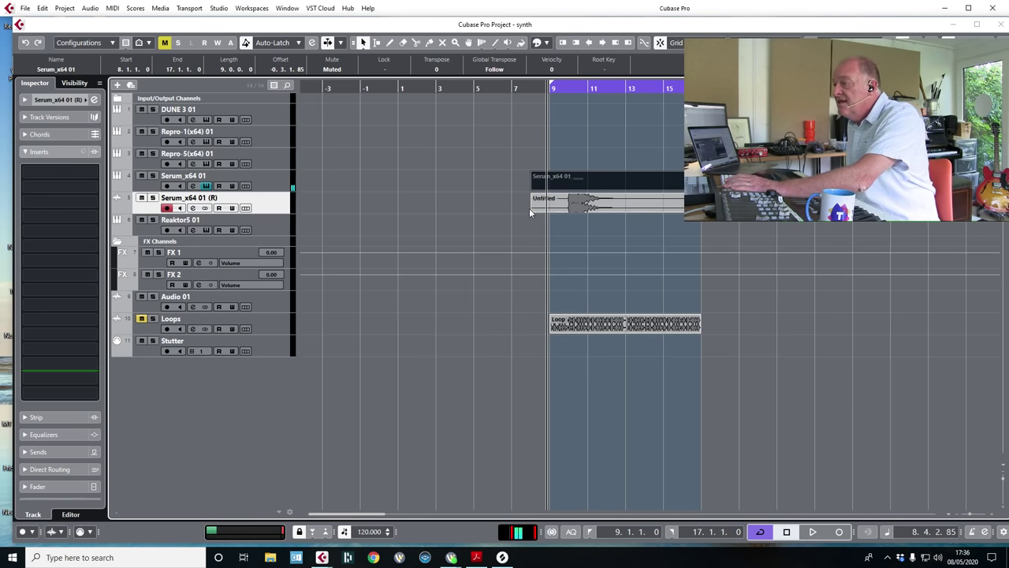
- Move the rendered Serum audio one bar earlier and trim it to bars 9 and 10, deleting the empty piece before bar 9
{"action": "left_click_drag", "start_coordinate": [568, 202], "coordinate": [550, 202]}
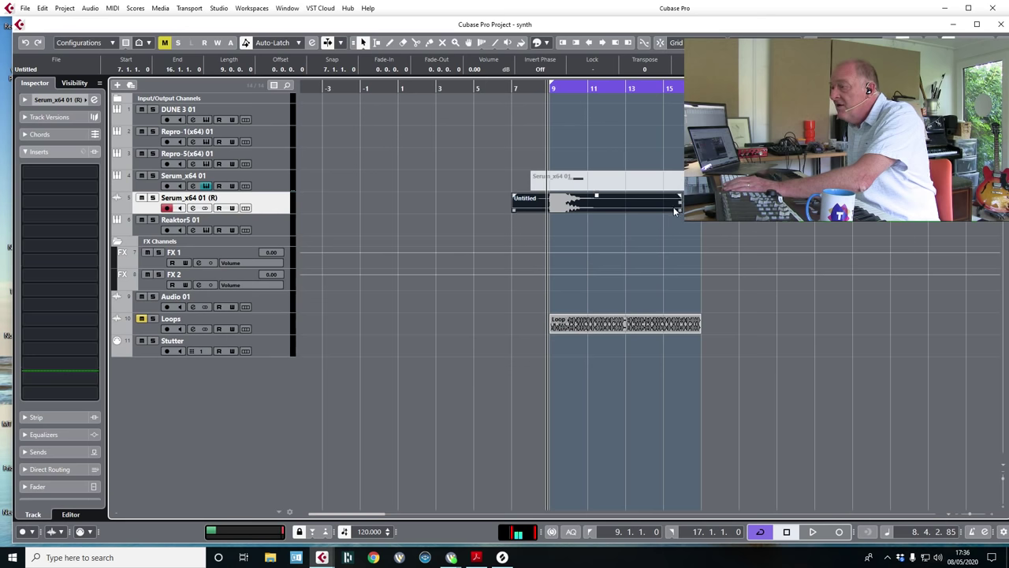
{"action": "left_click_drag", "start_coordinate": [678, 209], "coordinate": [552, 206]}
{"action": "left_click", "coordinate": [660, 42]}
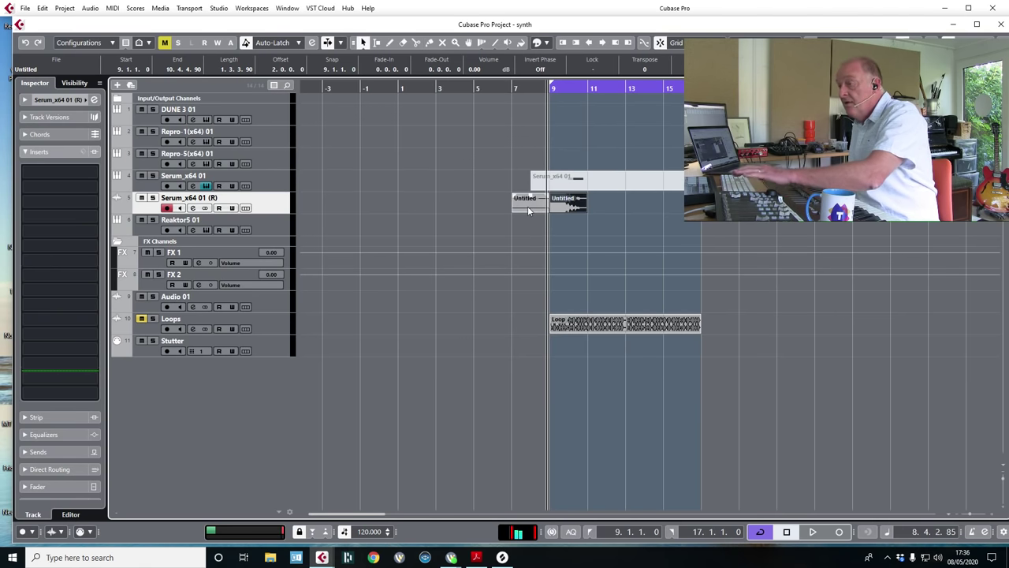
{"action": "left_click", "coordinate": [527, 206]}
{"action": "key", "text": "Delete"}
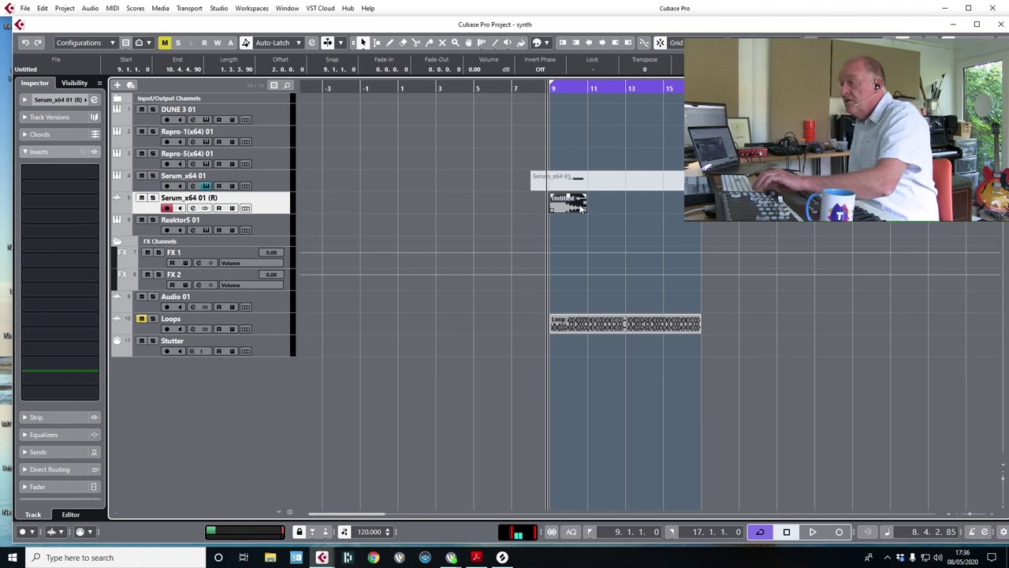
- Time-stretch the rendered Serum event from bar 9 to a length of six bars, ending at bar 15, and play it
{"action": "key", "text": "1"}
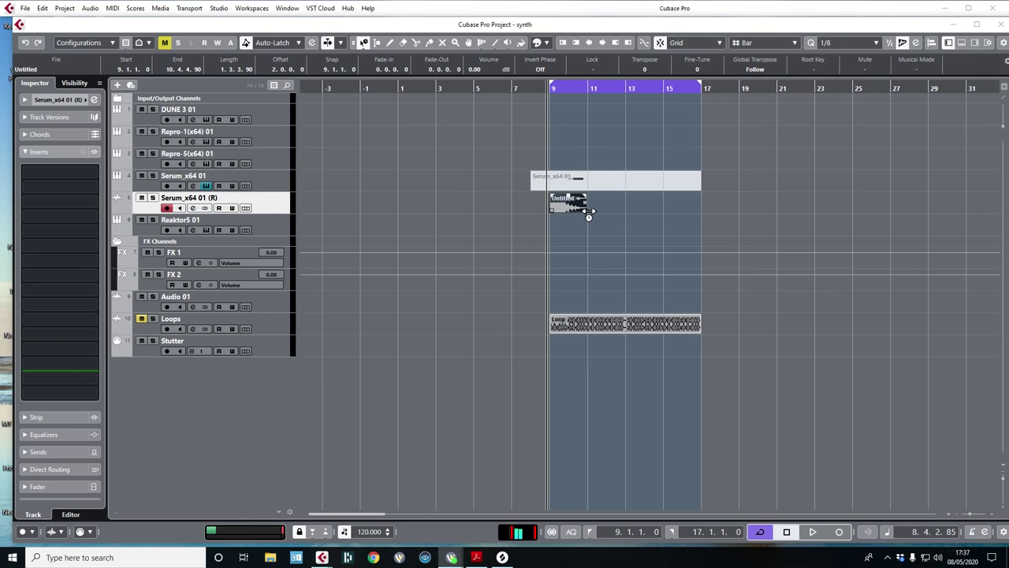
{"action": "left_click_drag", "start_coordinate": [588, 211], "coordinate": [671, 218]}
{"action": "key", "text": "space"}
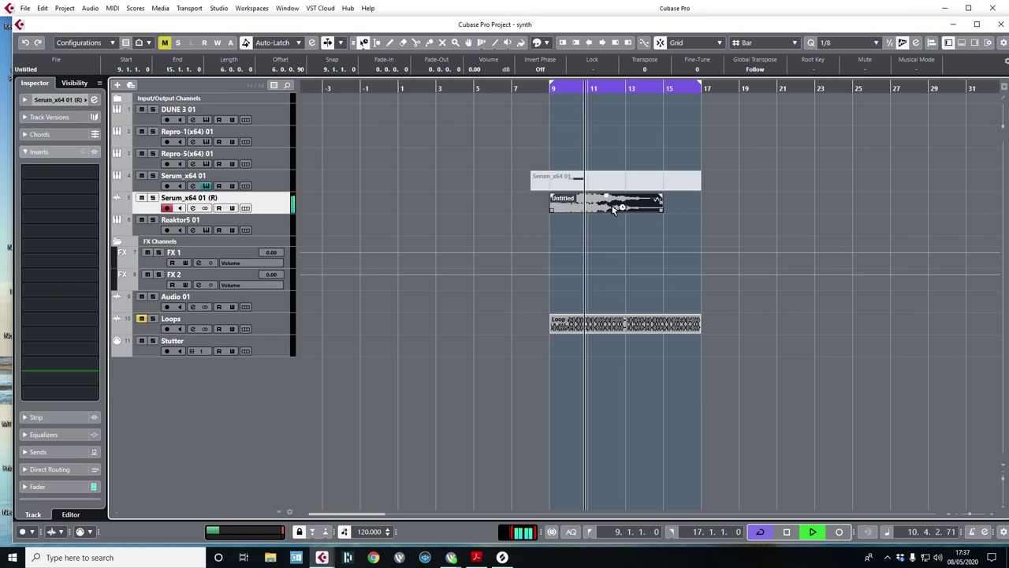
{"action": "key", "text": "space"}
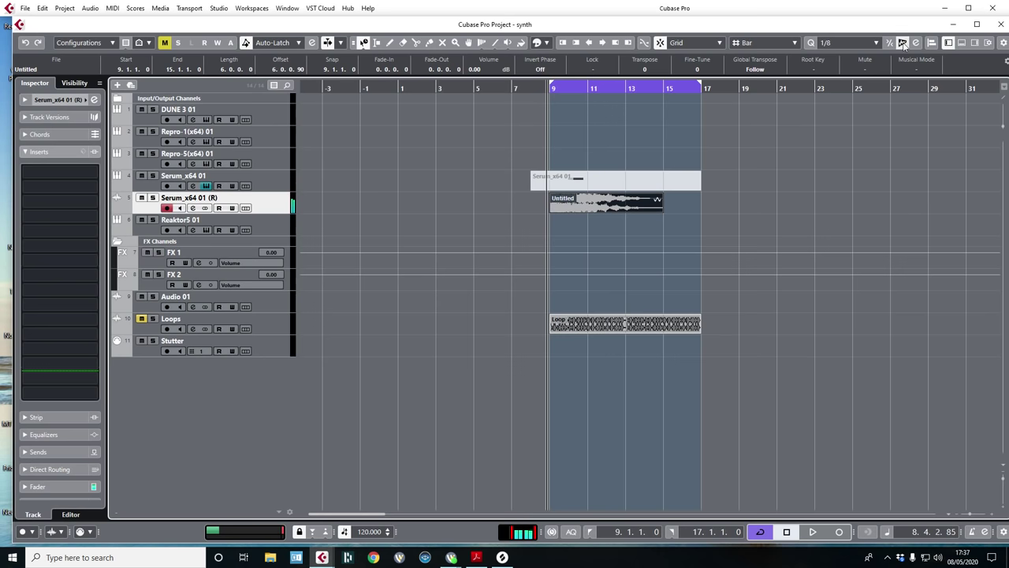
- Open the MixConsole in the lower zone and insert kHs Trance Gate in the second insert slot of Serum_x64 01 (R)
{"action": "left_click", "coordinate": [962, 42]}
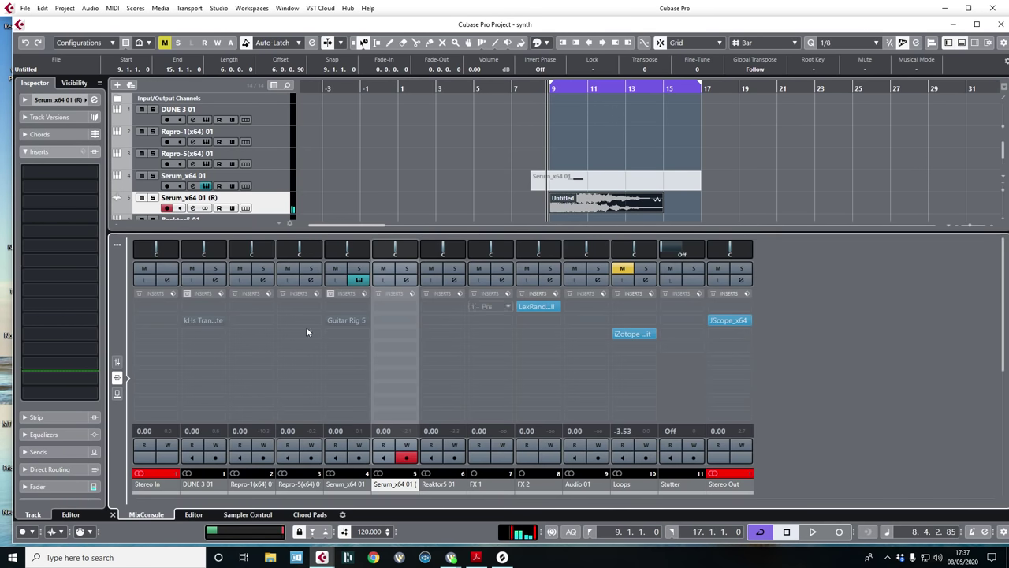
{"action": "key", "text": "space"}
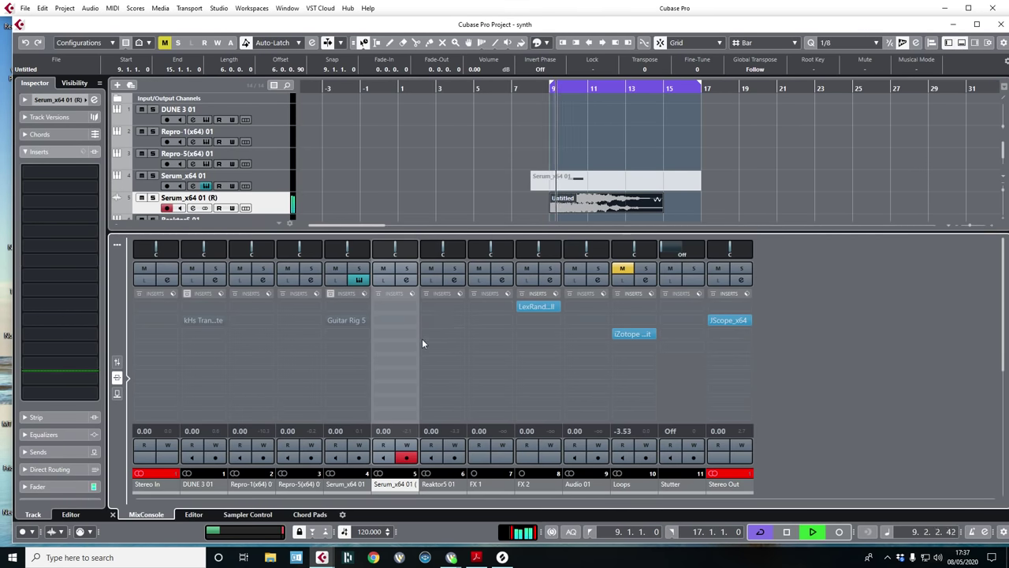
{"action": "key", "text": "space"}
{"action": "left_click", "coordinate": [414, 322]}
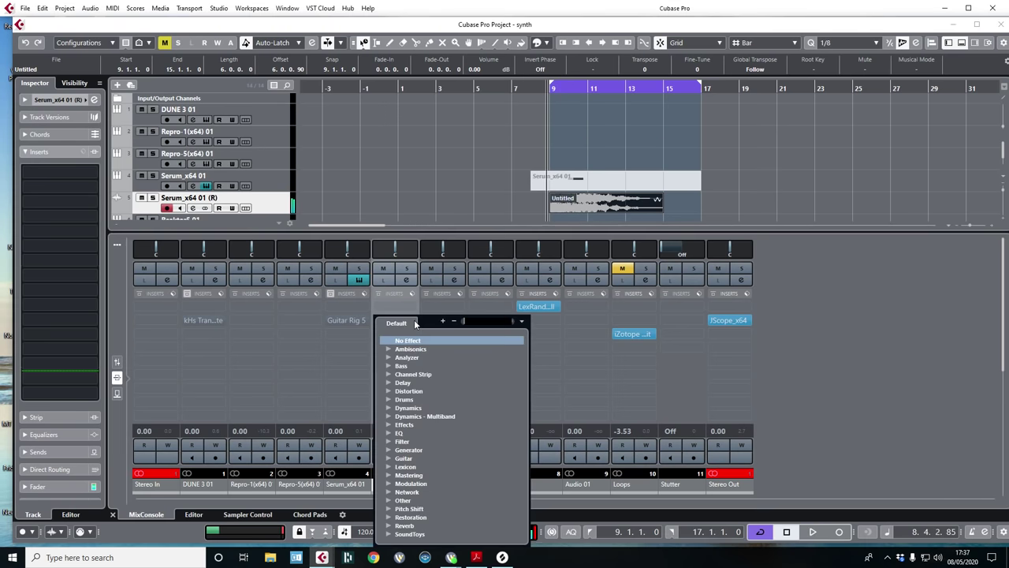
{"action": "type", "text": "trsan"}
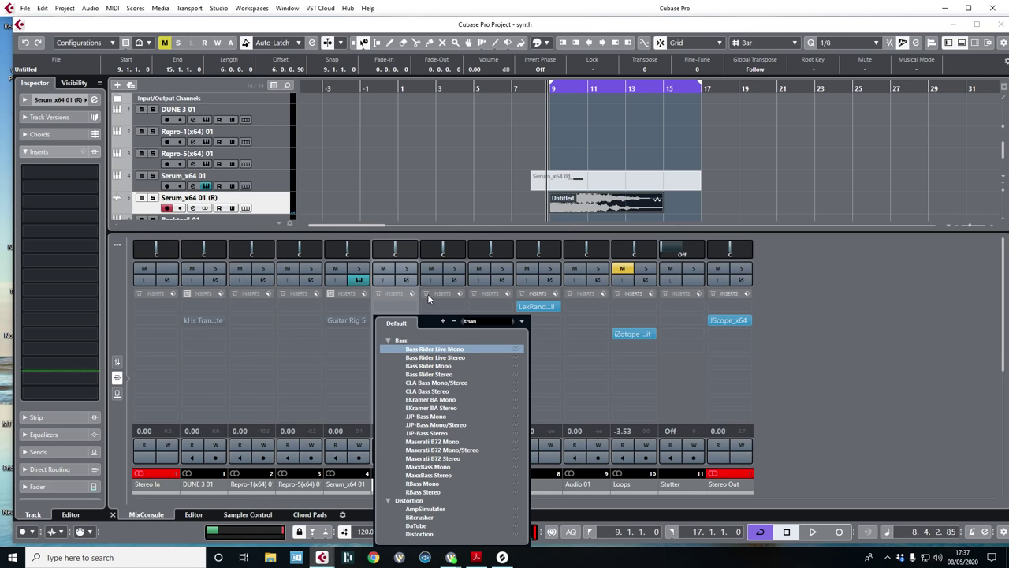
{"action": "key", "text": "BackSpace"}
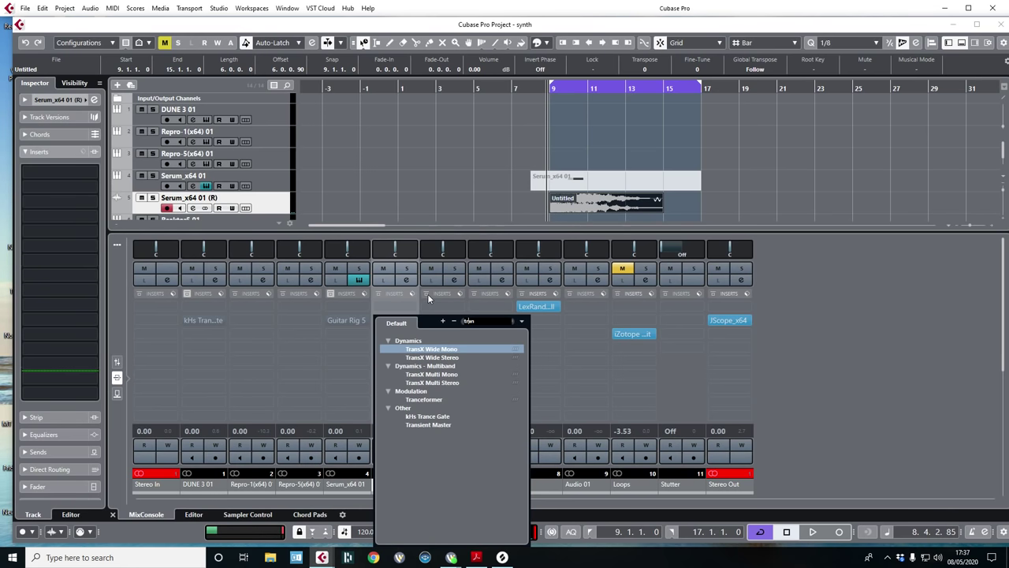
{"action": "left_click", "coordinate": [437, 417]}
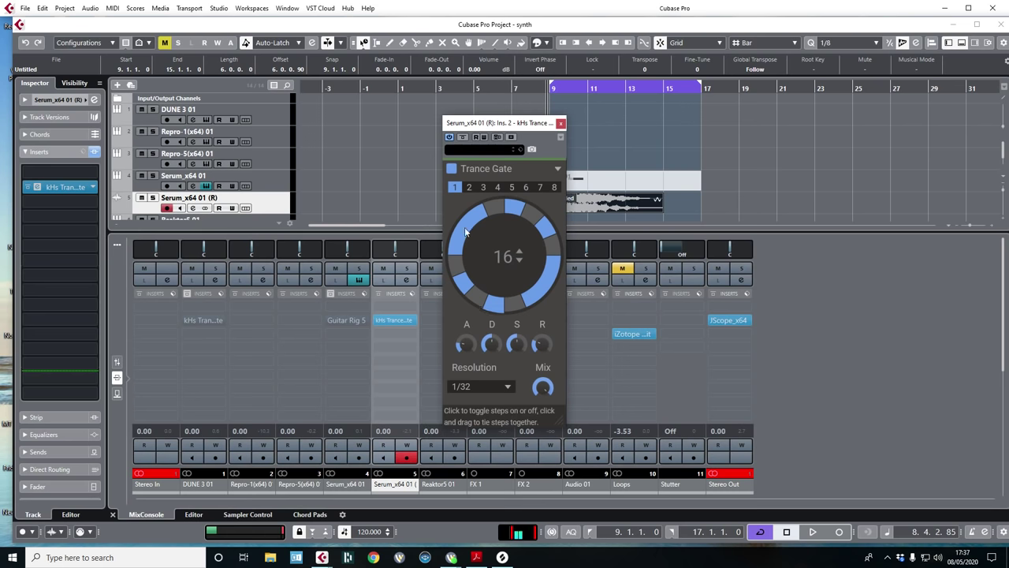
- Play the gated Serum audio and move the Trance Gate window clear of the arrangement
{"action": "key", "text": "space"}
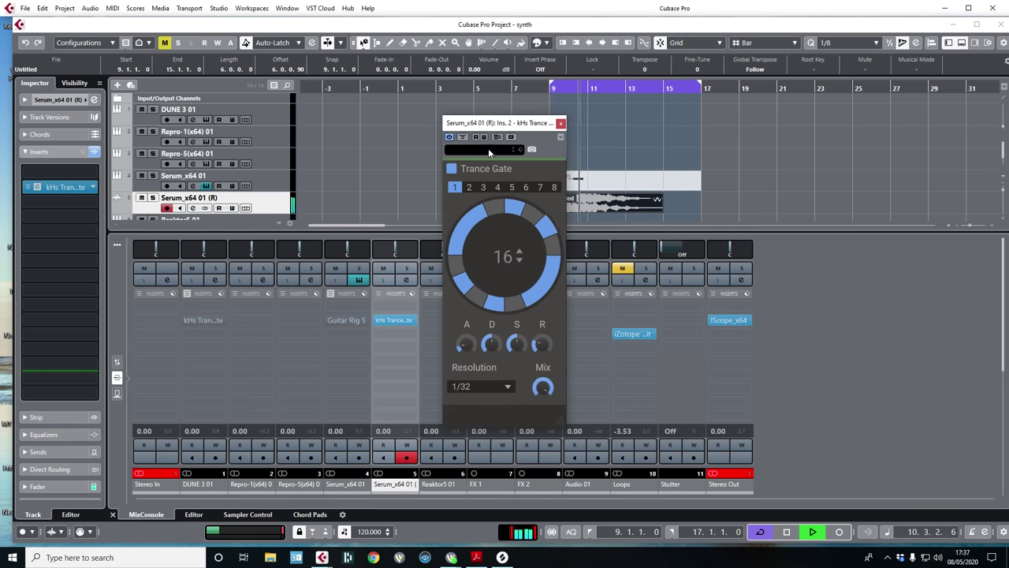
{"action": "left_click_drag", "start_coordinate": [494, 123], "coordinate": [922, 137]}
{"action": "key", "text": "space"}
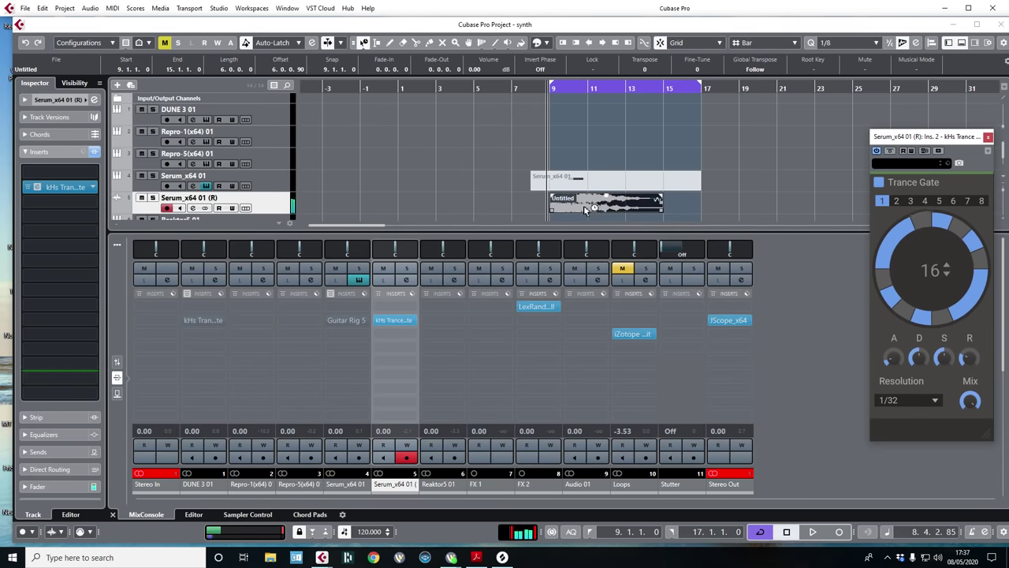
- Return to normal sizing, open Pitch Shift offline processing on the rendered Serum event, and reset its pitch envelope
{"action": "key", "text": "1"}
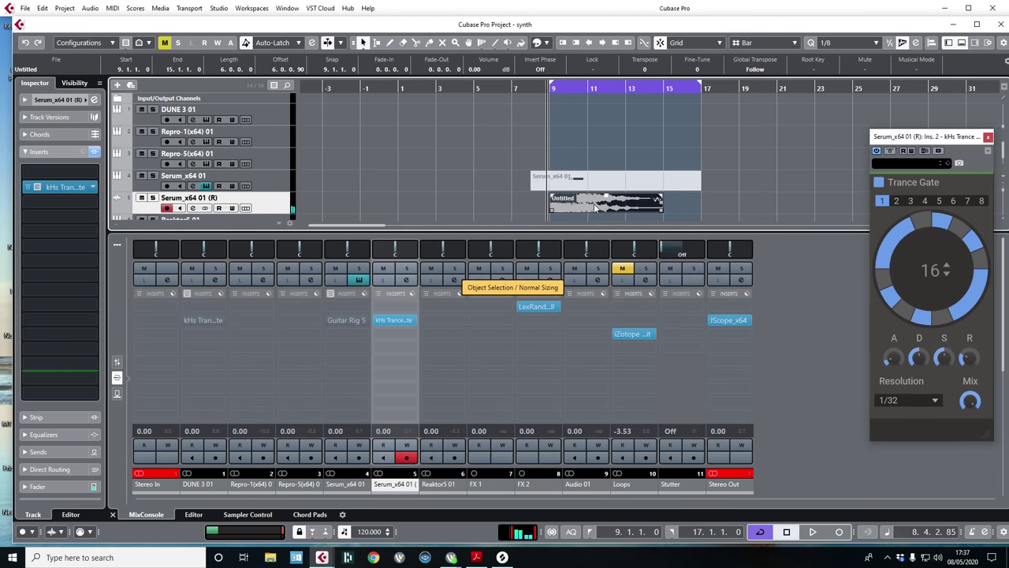
{"action": "right_click", "coordinate": [596, 206]}
{"action": "mouse_move", "coordinate": [631, 226]}
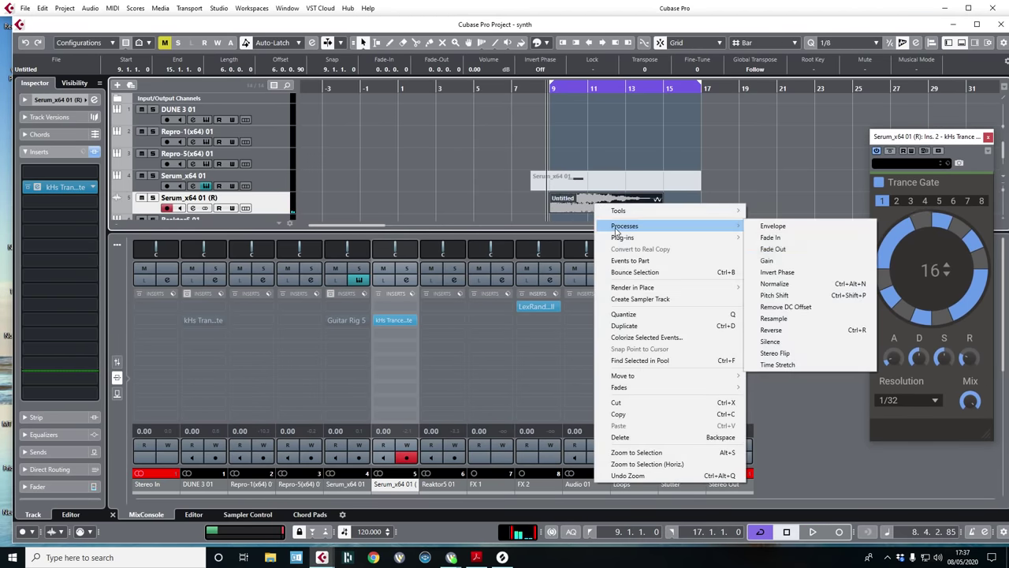
{"action": "left_click", "coordinate": [780, 295]}
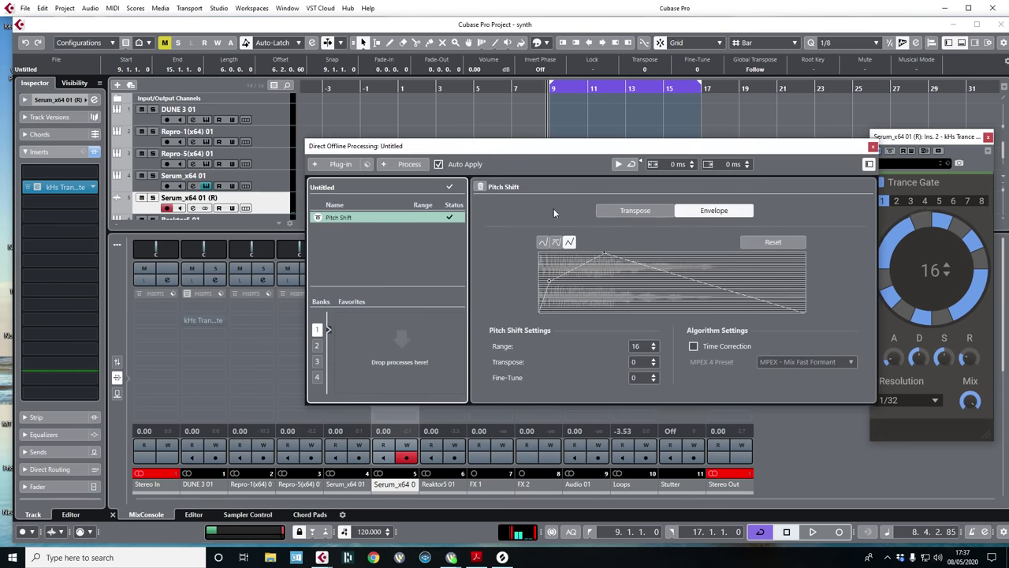
{"action": "left_click", "coordinate": [719, 211]}
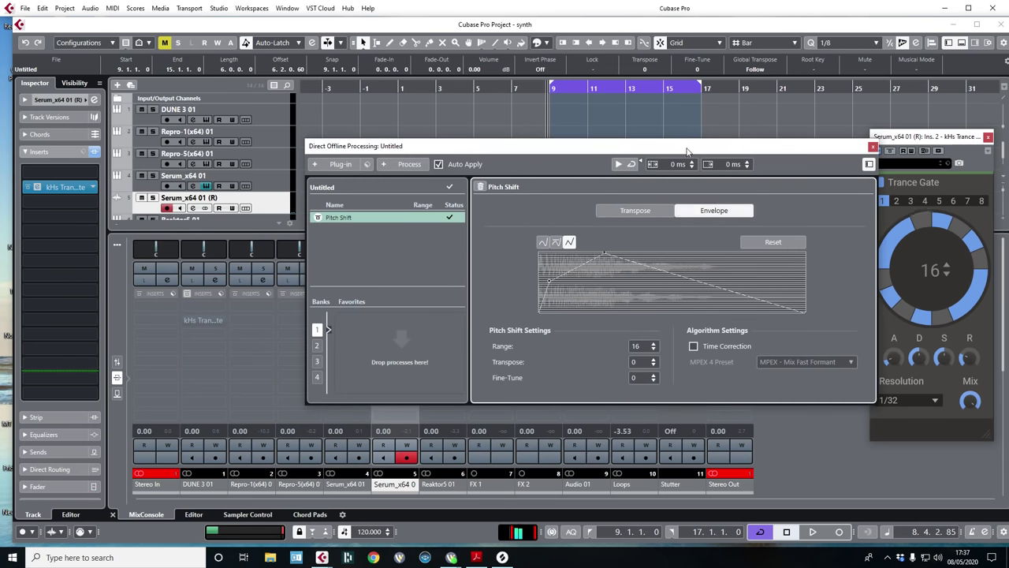
{"action": "left_click_drag", "start_coordinate": [549, 146], "coordinate": [450, 148]}
{"action": "left_click", "coordinate": [674, 244]}
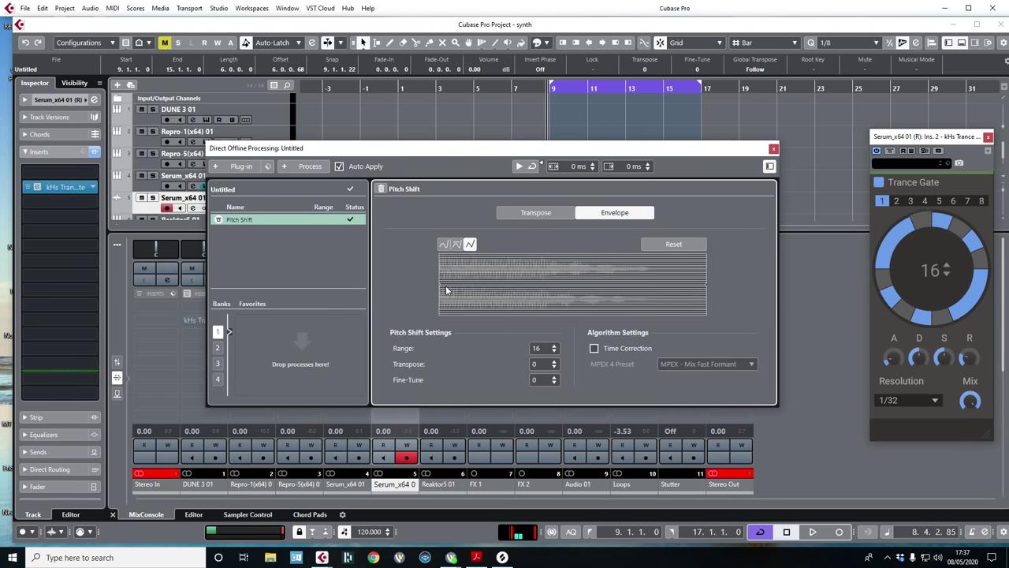
- Draw a pitch envelope that bends down to the minimum at the event's end, keep Time Correction off, and audition the processed event
{"action": "mouse_move", "coordinate": [446, 290]}
{"action": "left_mouse_down"}
{"action": "mouse_move", "coordinate": [667, 285]}
{"action": "mouse_move", "coordinate": [709, 326]}
{"action": "mouse_move", "coordinate": [679, 299]}
{"action": "mouse_move", "coordinate": [708, 325]}
{"action": "mouse_move", "coordinate": [706, 315]}
{"action": "left_mouse_up"}
{"action": "left_click_drag", "start_coordinate": [575, 283], "coordinate": [556, 292]}
{"action": "left_click", "coordinate": [594, 349]}
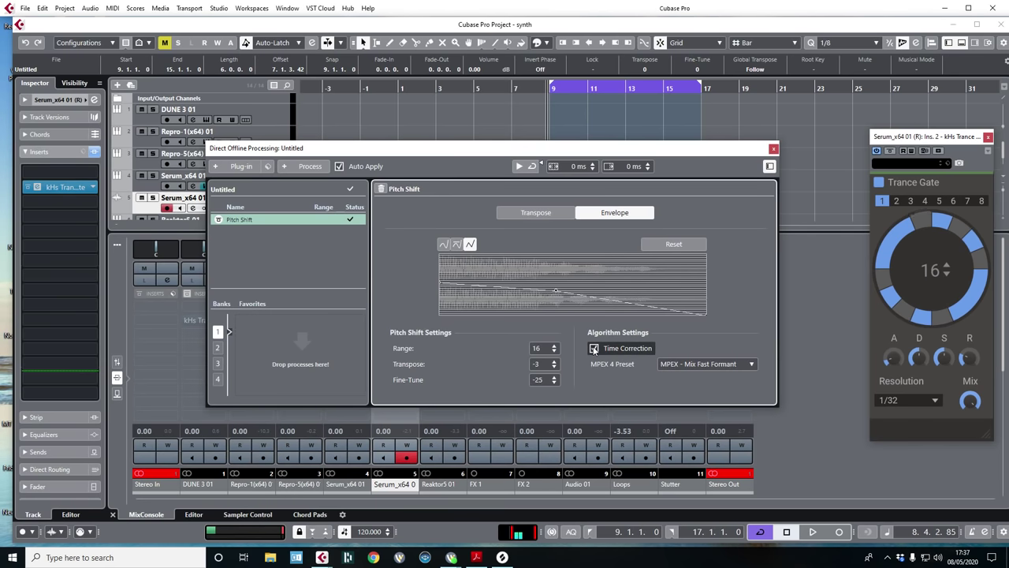
{"action": "left_click", "coordinate": [594, 349]}
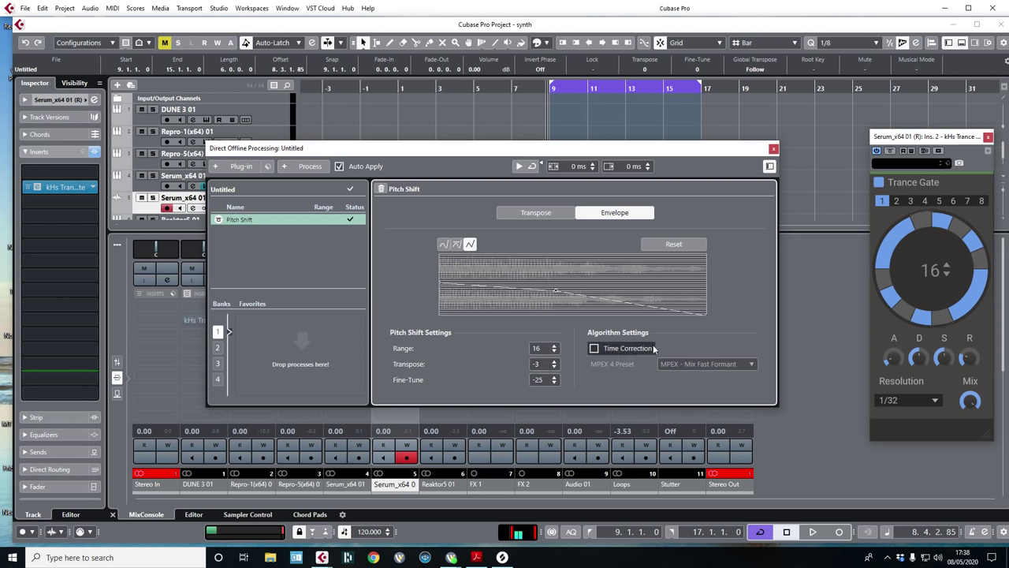
{"action": "left_click", "coordinate": [523, 168]}
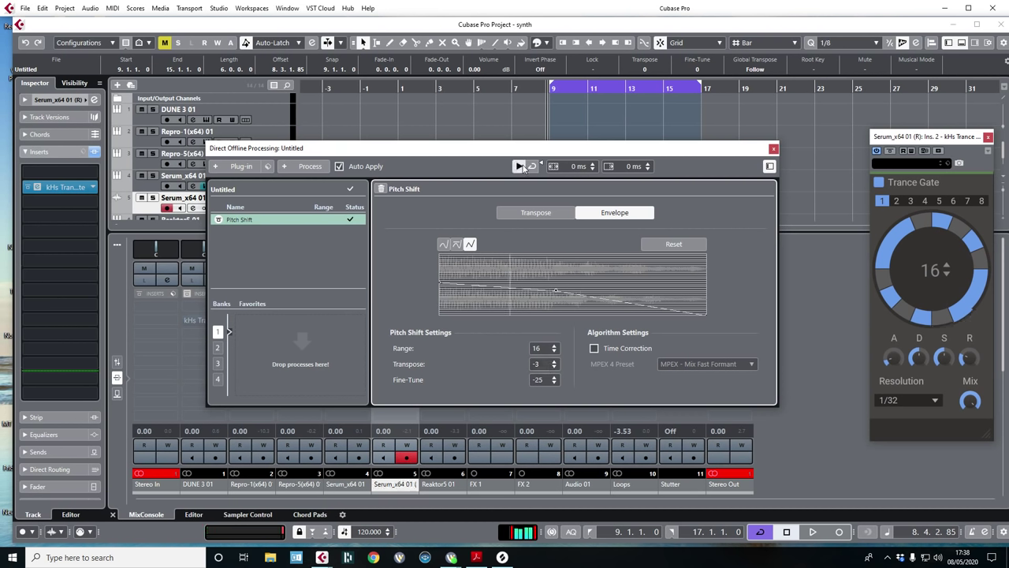
{"action": "left_click", "coordinate": [774, 150]}
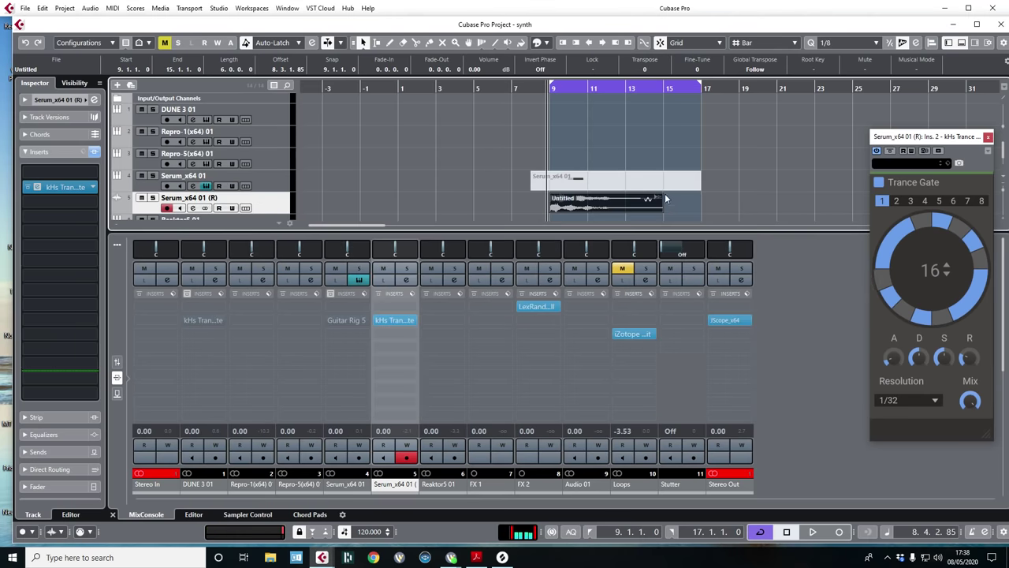
{"action": "key", "text": "space"}
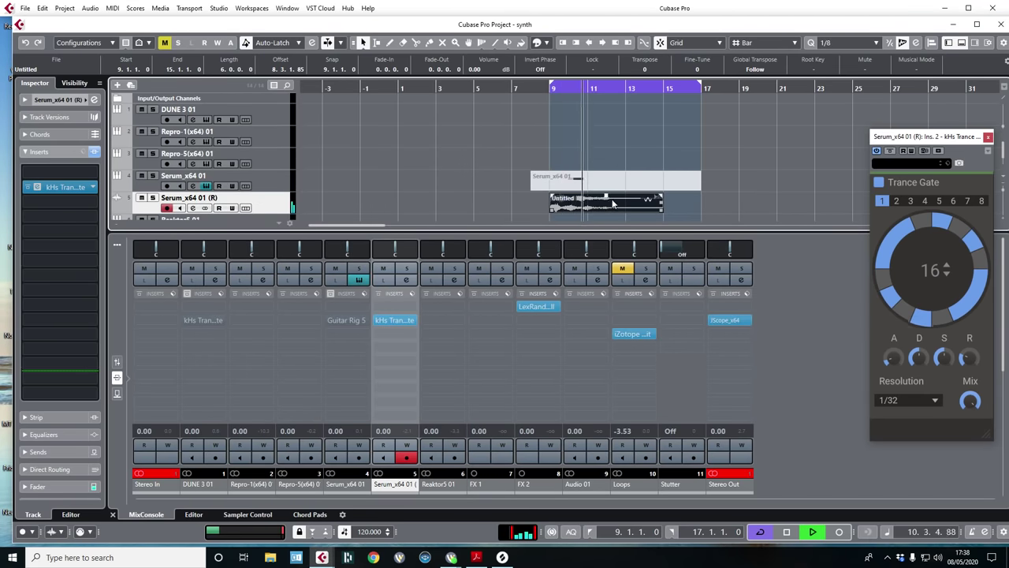
{"action": "key", "text": "space"}
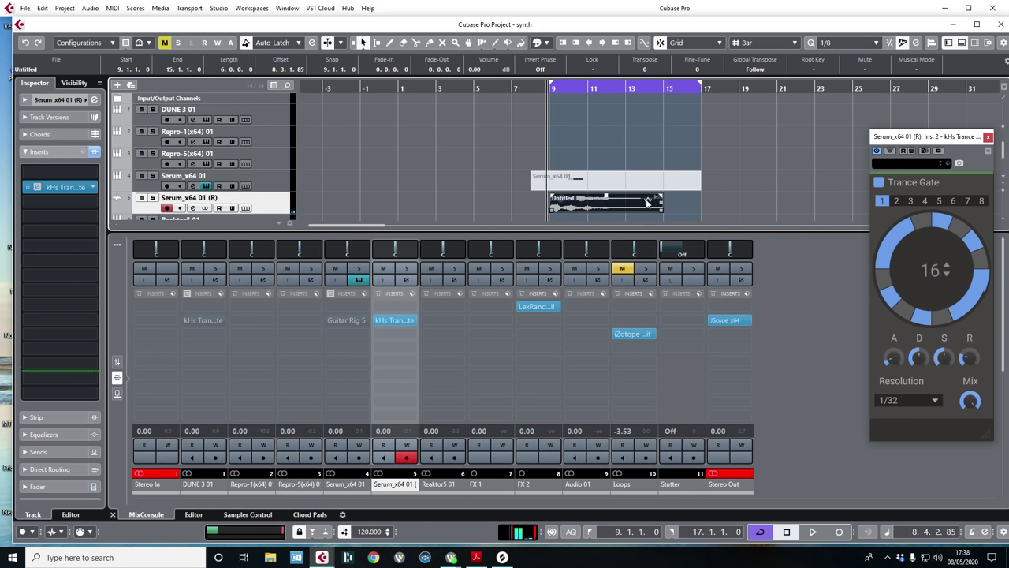
- Hide the MixConsole, play the pitch-shifted Serum event briefly, and move it to start at bar 11
{"action": "key", "text": "alt+Tab"}
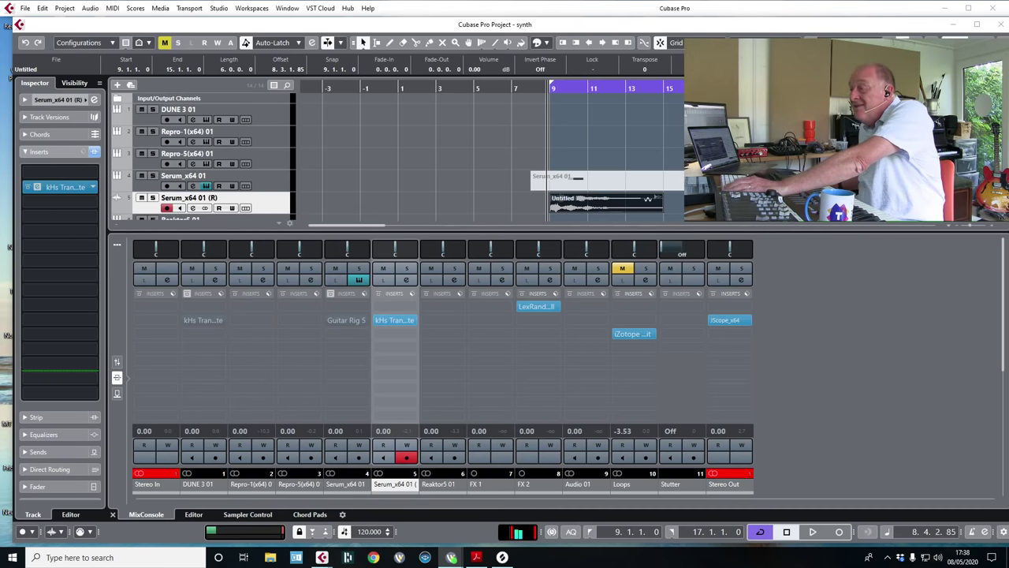
{"action": "key", "text": "ctrl+alt+e"}
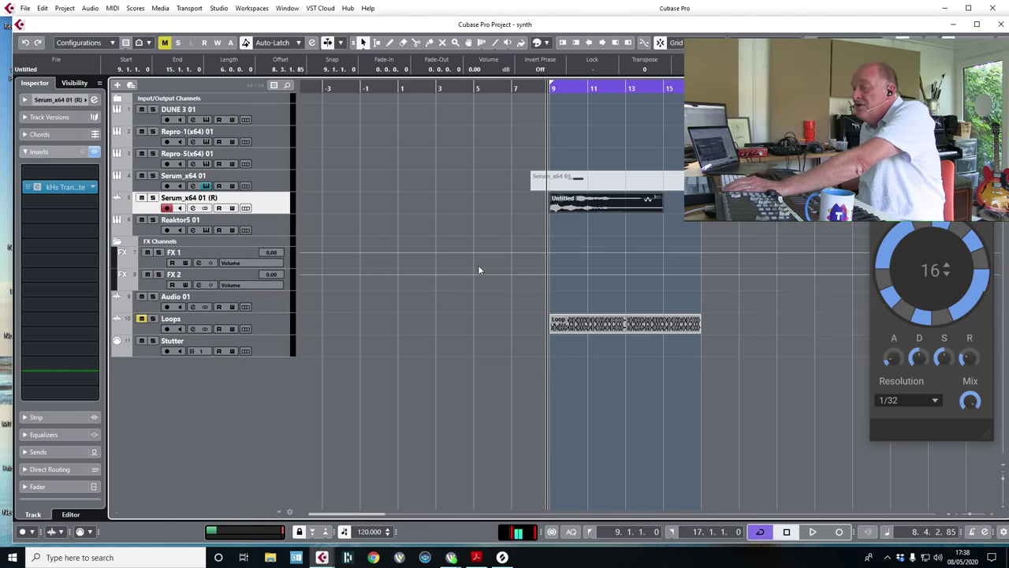
{"action": "key", "text": "space"}
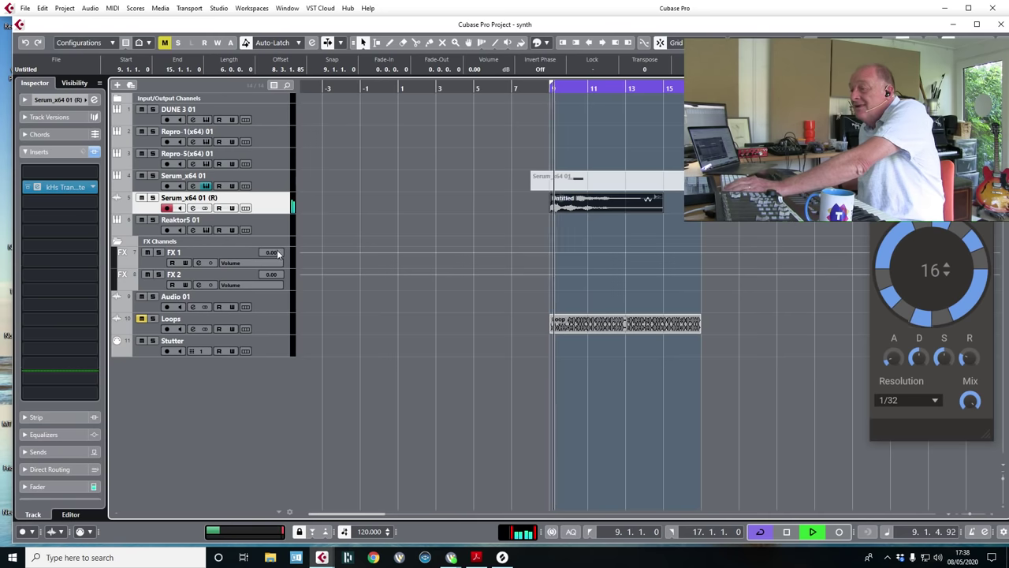
{"action": "key", "text": "space"}
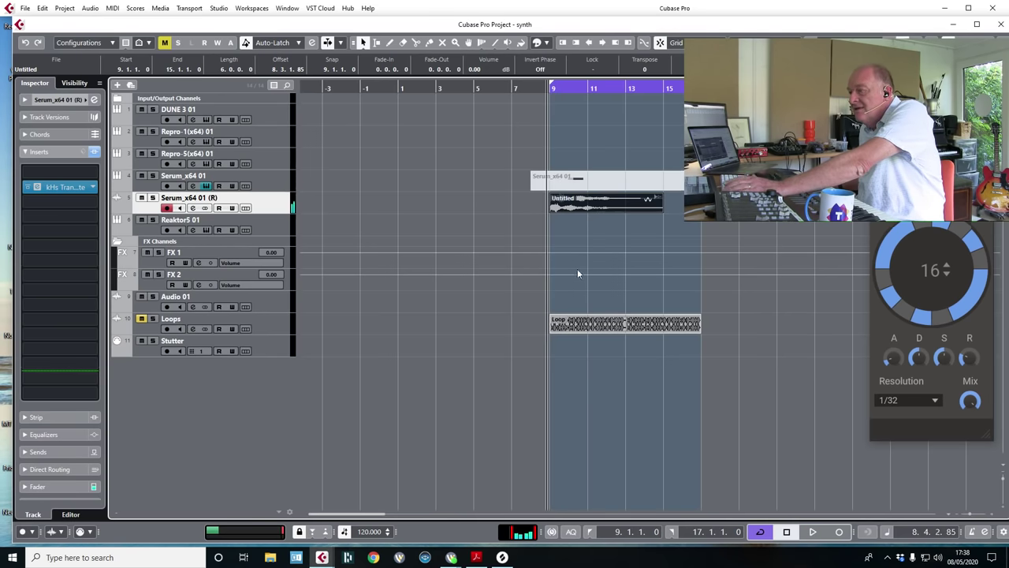
{"action": "left_click_drag", "start_coordinate": [578, 219], "coordinate": [617, 219]}
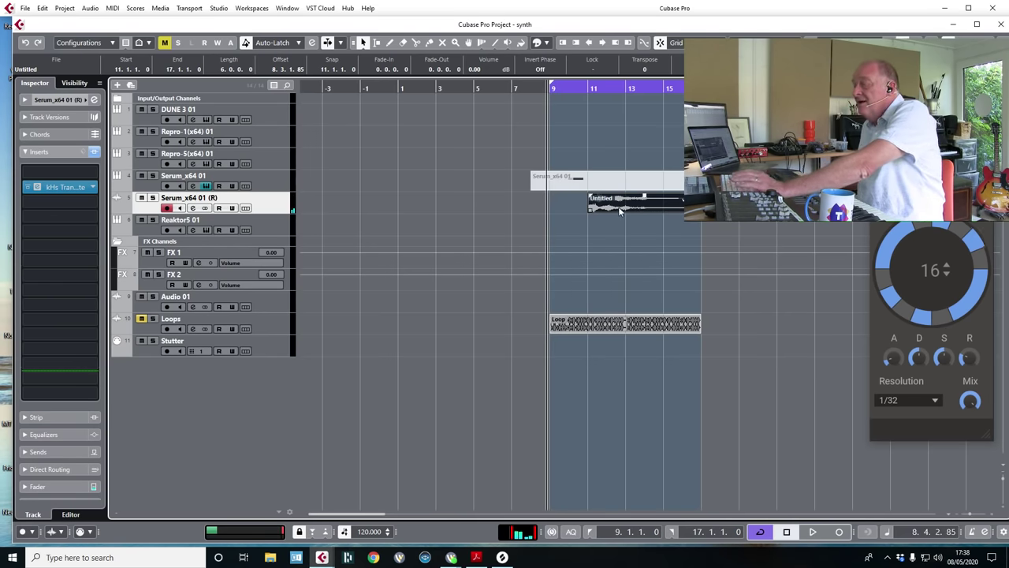
- Unmute the Loops track and play it together with the moved Serum event, dismissing the USB device notification
{"action": "key", "text": "space"}
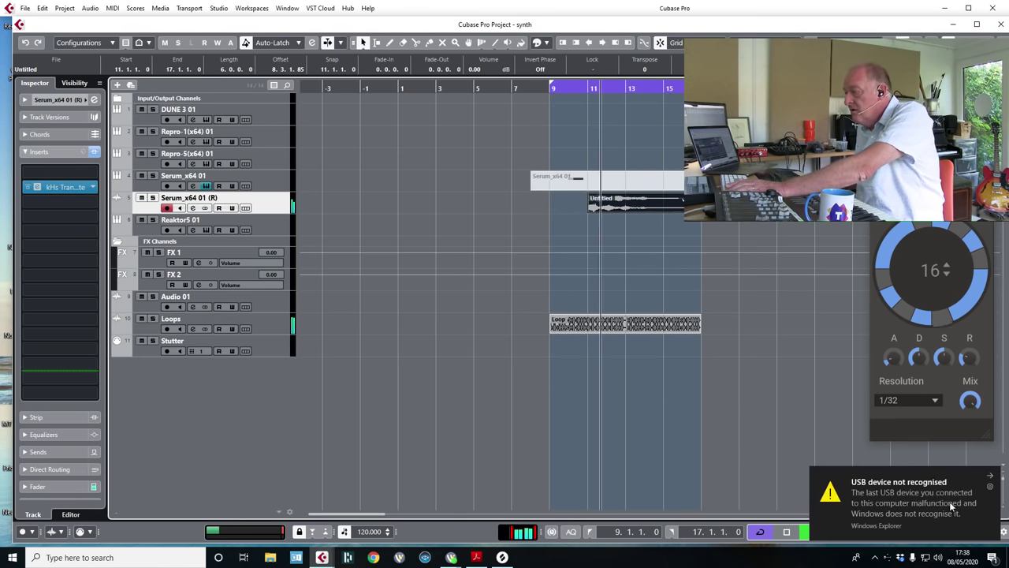
{"action": "left_click", "coordinate": [958, 498]}
{"action": "left_click", "coordinate": [578, 322]}
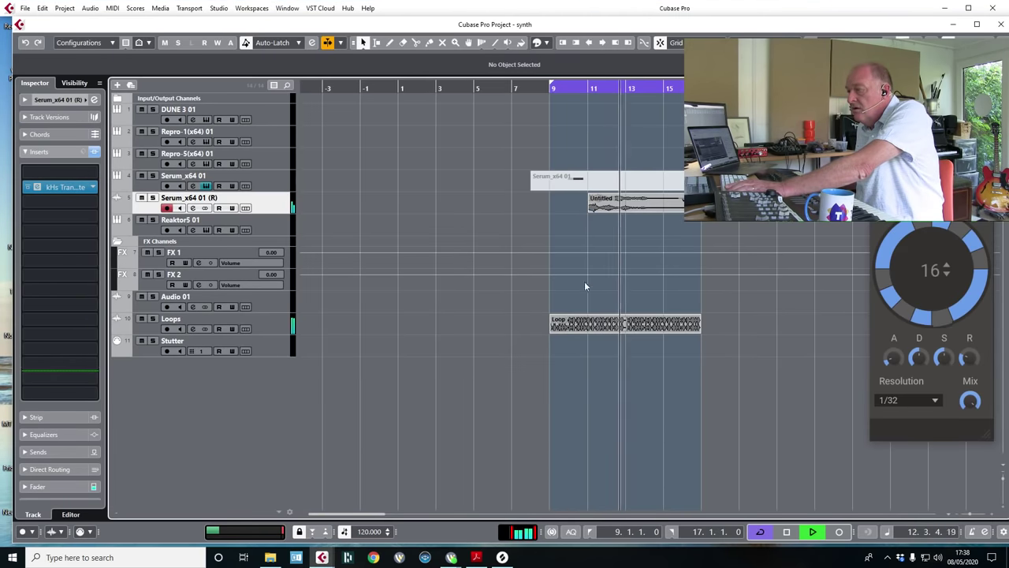
{"action": "key", "text": "space"}
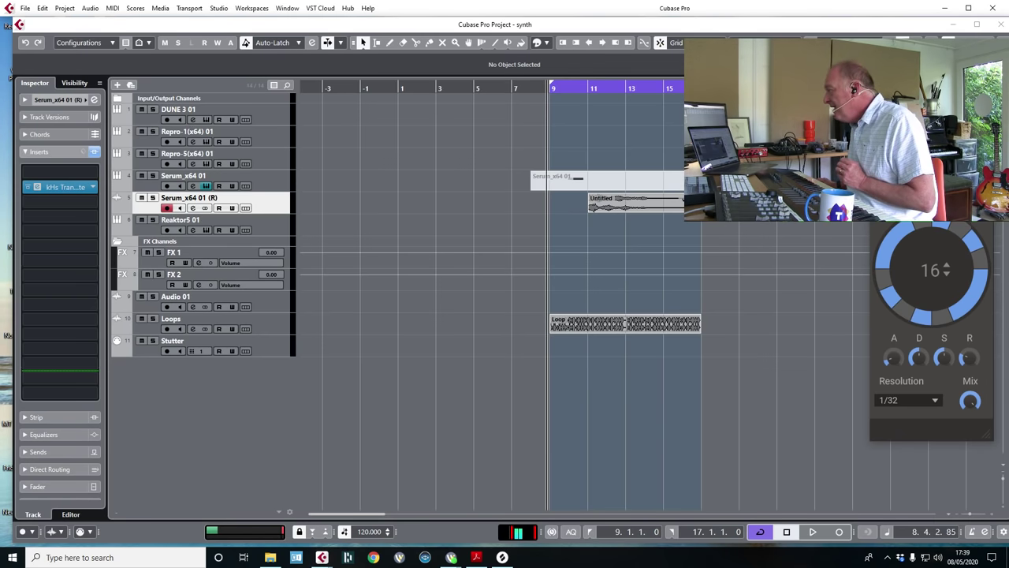
- Delete the Serum MIDI part and the rendered Serum audio event, keeping only the Loop event in the arrangement
{"action": "left_click", "coordinate": [825, 317]}
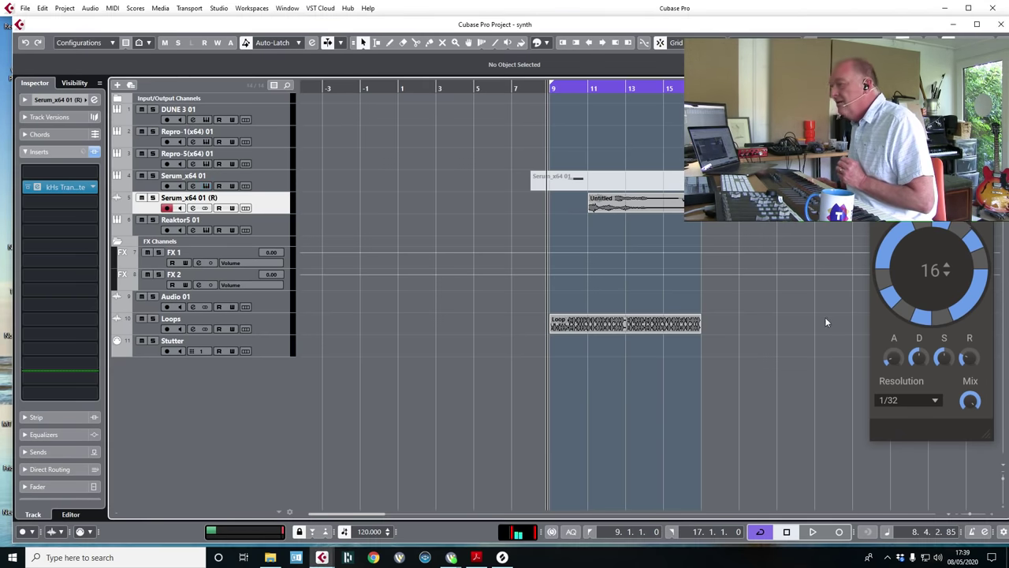
{"action": "left_click", "coordinate": [390, 399]}
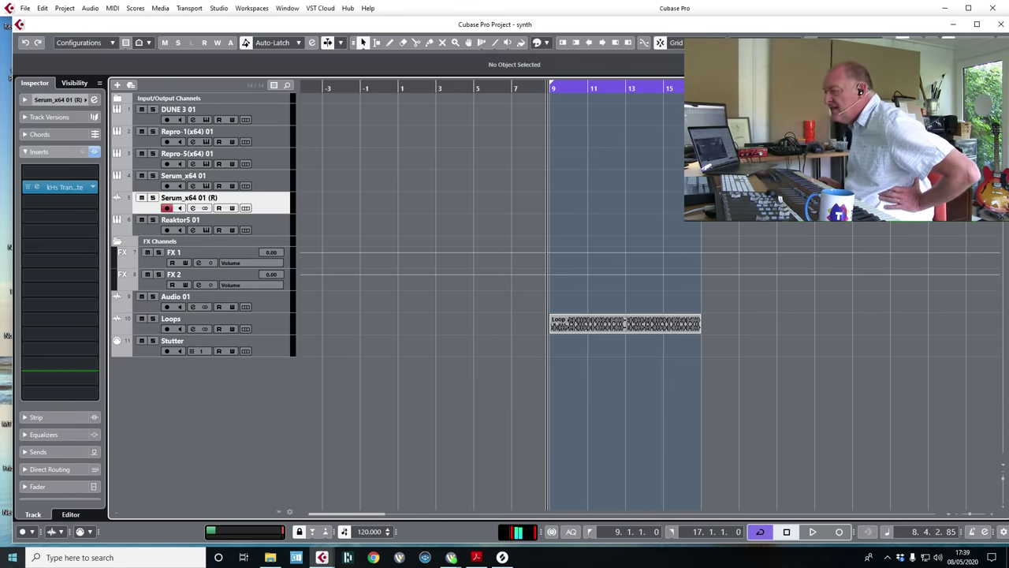
- Lower the Focusrite USB output volume to 14 and further to the minimum while playing the Loops track, and stop playback
{"action": "left_click", "coordinate": [938, 558]}
{"action": "left_click_drag", "start_coordinate": [881, 533], "coordinate": [875, 532]}
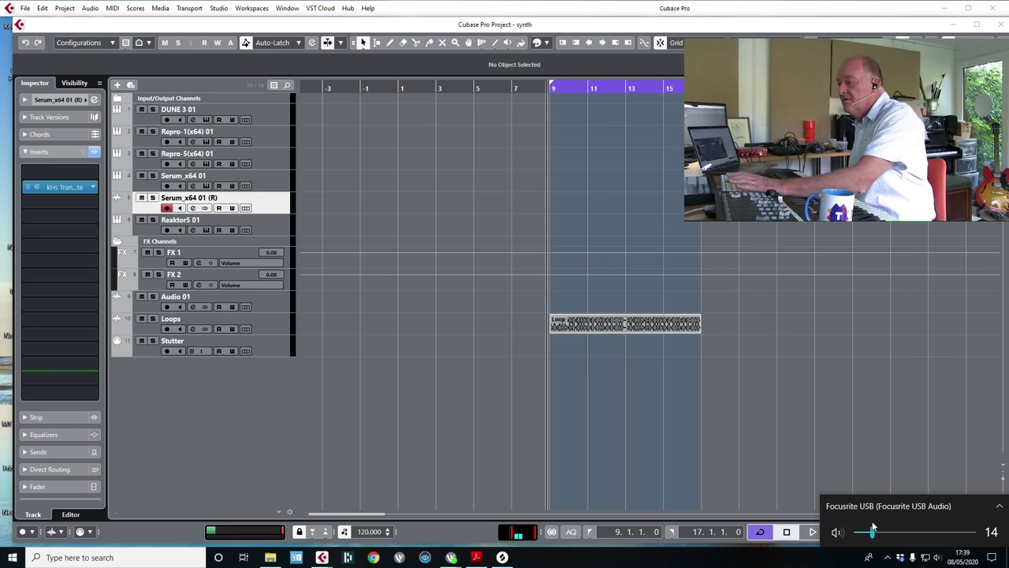
{"action": "left_click", "coordinate": [824, 398]}
{"action": "key", "text": "space"}
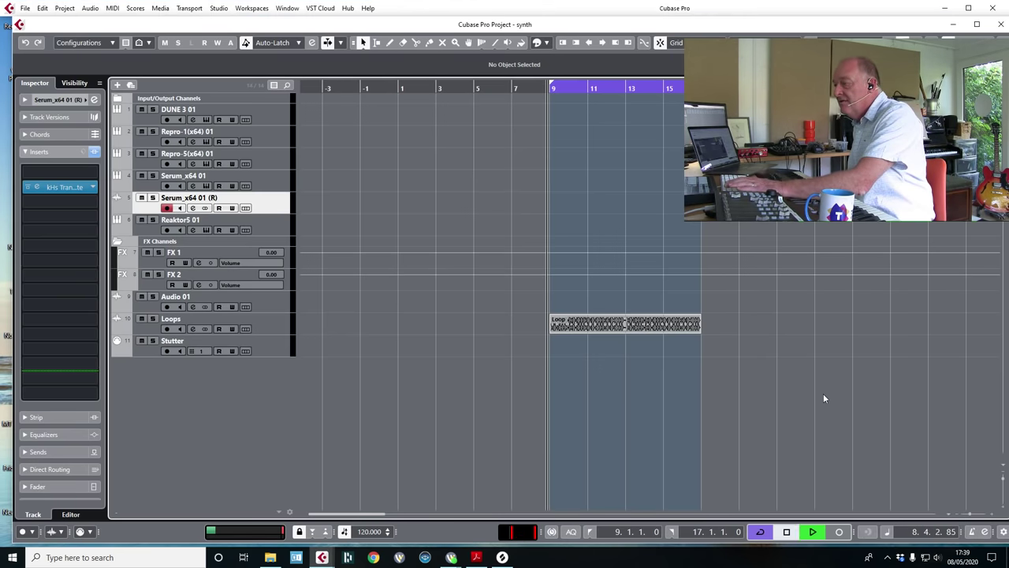
{"action": "left_click", "coordinate": [935, 559]}
{"action": "left_click_drag", "start_coordinate": [875, 532], "coordinate": [856, 532]}
{"action": "left_click", "coordinate": [849, 447]}
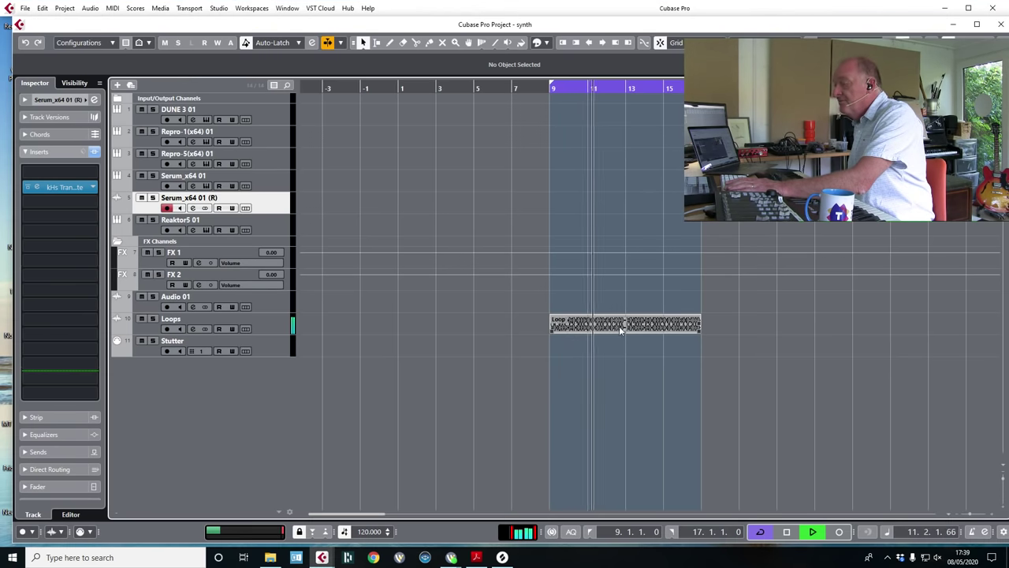
{"action": "key", "text": "space"}
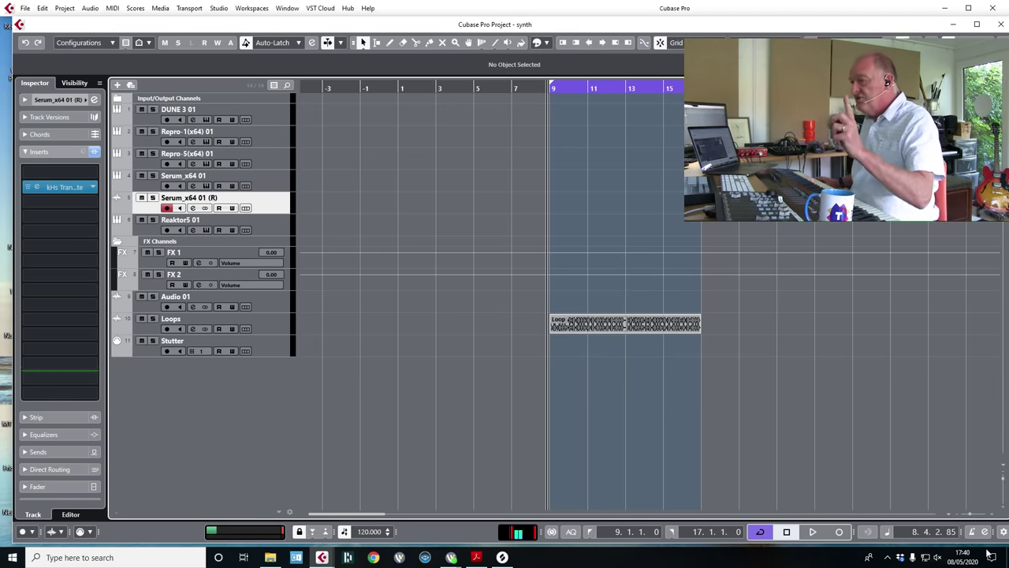
- Select the Loop event on the Loops track and switch to the Wirecast livestream window
{"action": "left_click", "coordinate": [606, 326]}
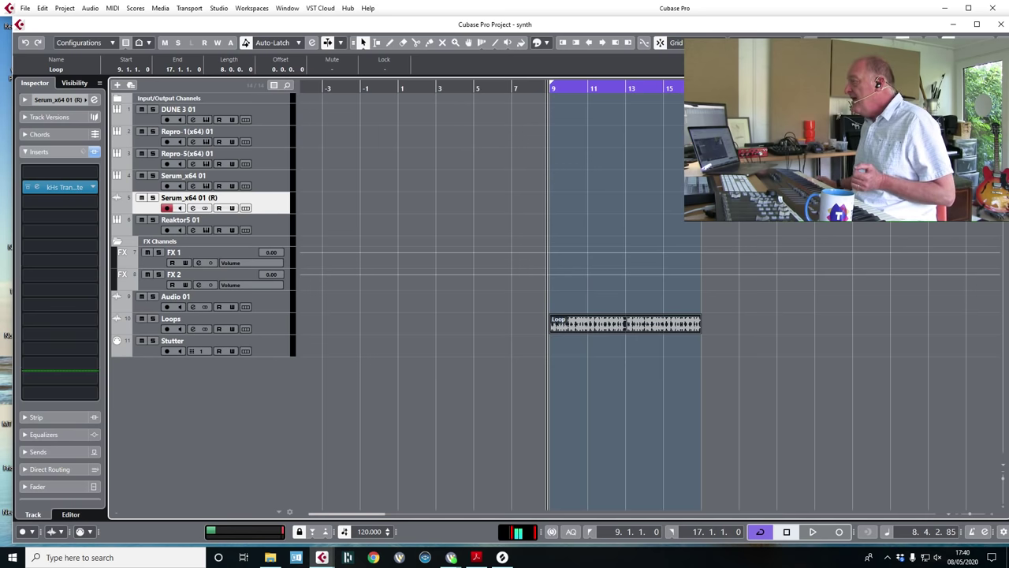
{"action": "key", "text": "alt+Tab"}
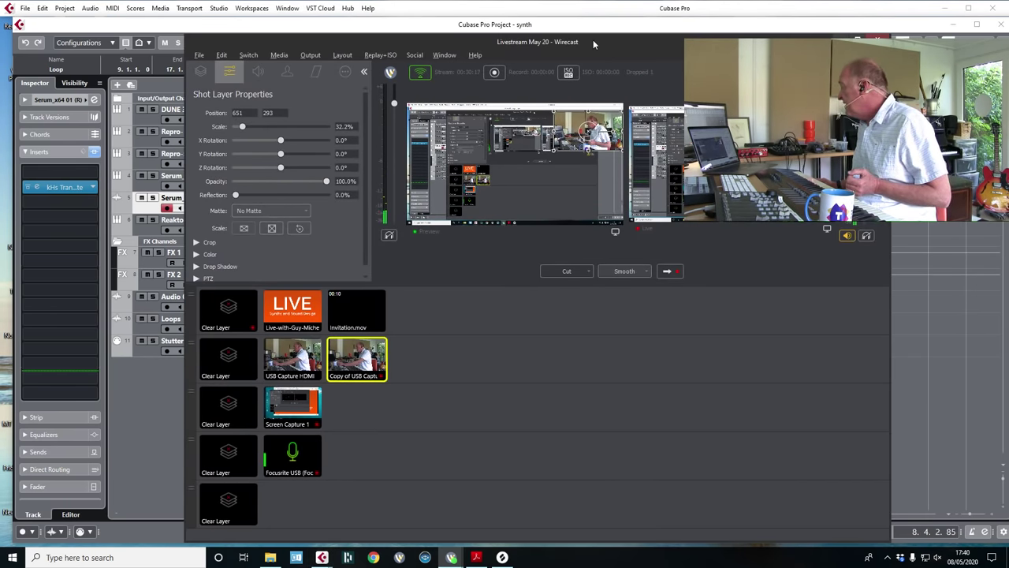
- Switch back to Cubase, open the instrument of the Reaktor5 01 track and move its window so the Razor panel is unobstructed
{"action": "key", "text": "alt+Tab"}
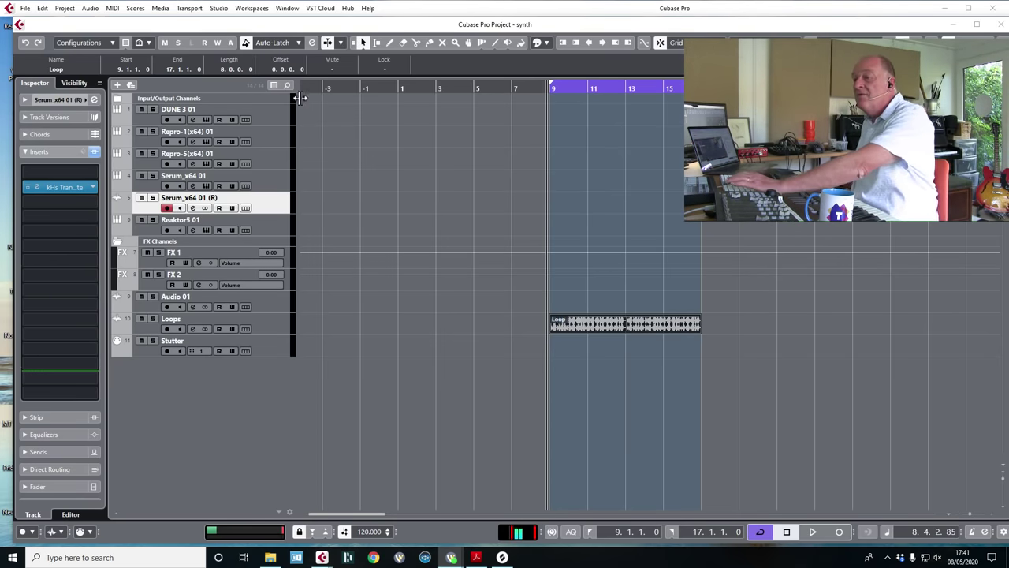
{"action": "left_click", "coordinate": [267, 220]}
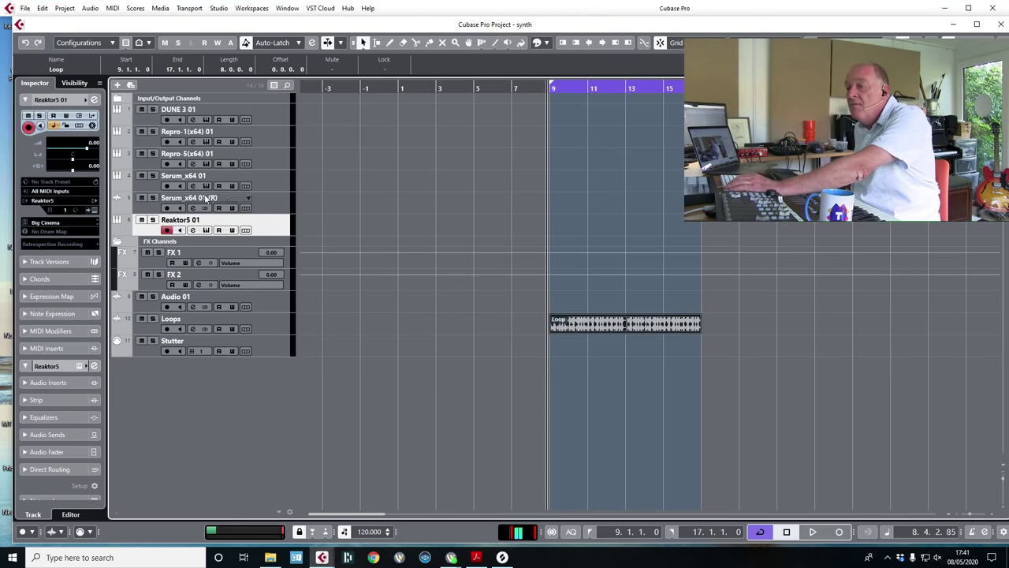
{"action": "left_click", "coordinate": [95, 211]}
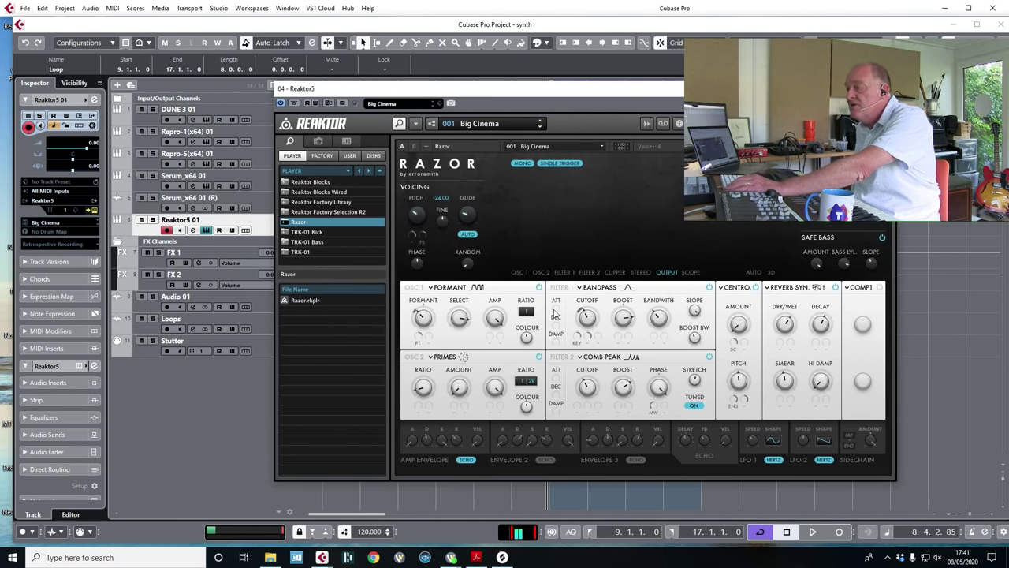
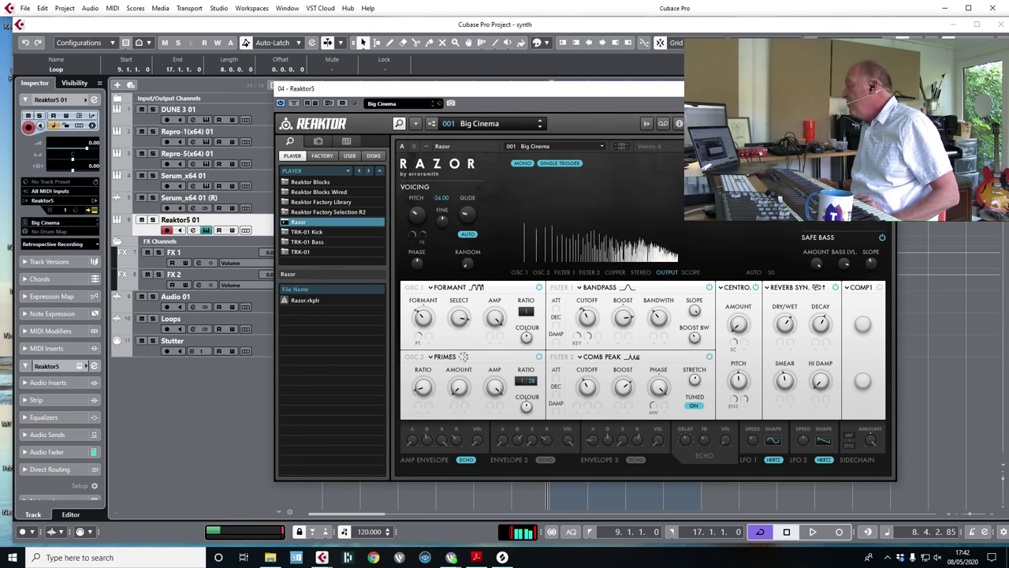
{"action": "left_click_drag", "start_coordinate": [610, 92], "coordinate": [453, 93]}
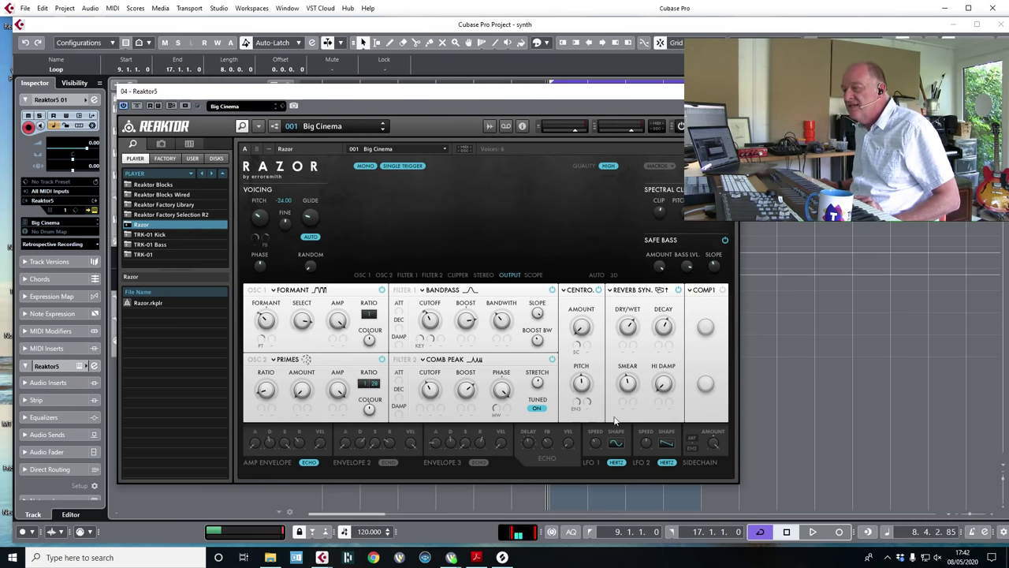
{"action": "left_click", "coordinate": [312, 95]}
{"action": "left_click_drag", "start_coordinate": [314, 93], "coordinate": [317, 93]}
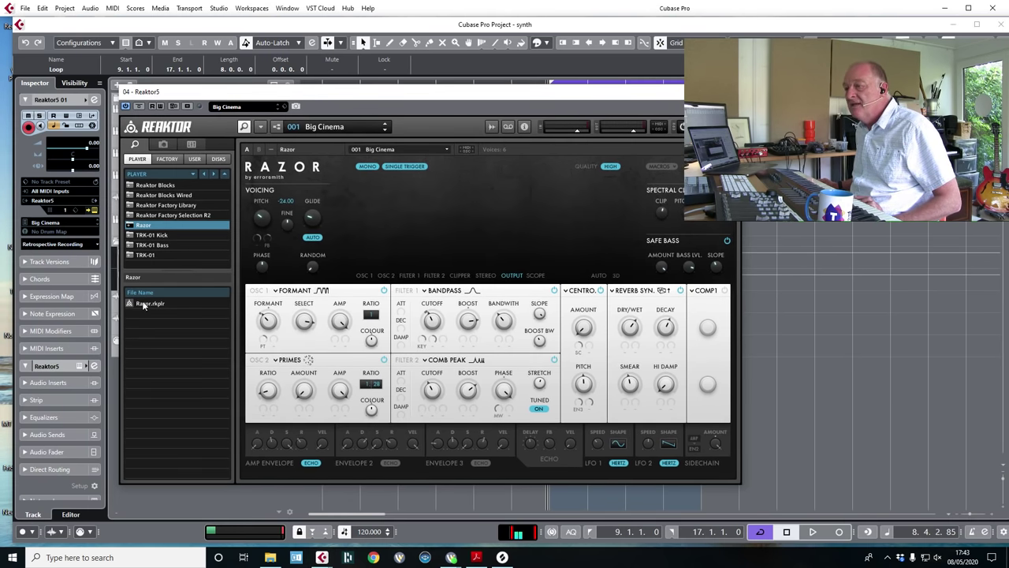
- Audition the RipItUp and PWM Bass presets from Razor's Best of Razor bank
{"action": "left_click", "coordinate": [412, 150]}
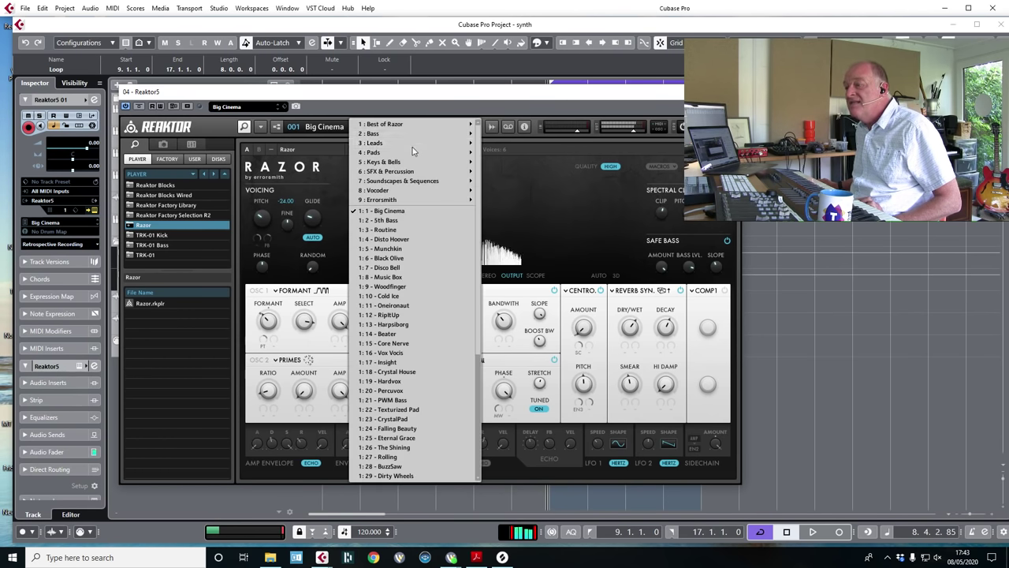
{"action": "left_click", "coordinate": [420, 317]}
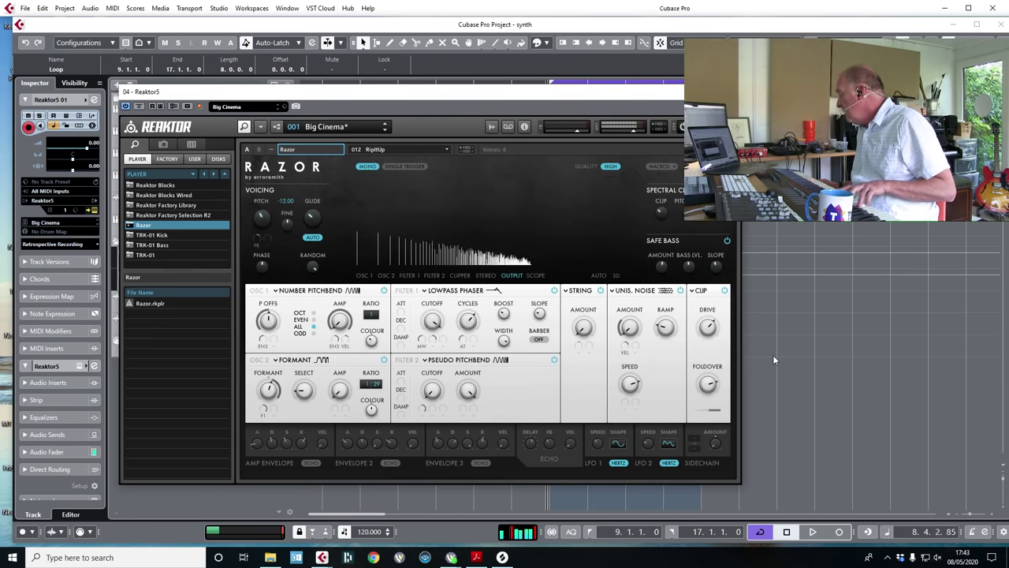
{"action": "left_click", "coordinate": [424, 149]}
{"action": "left_click", "coordinate": [447, 402]}
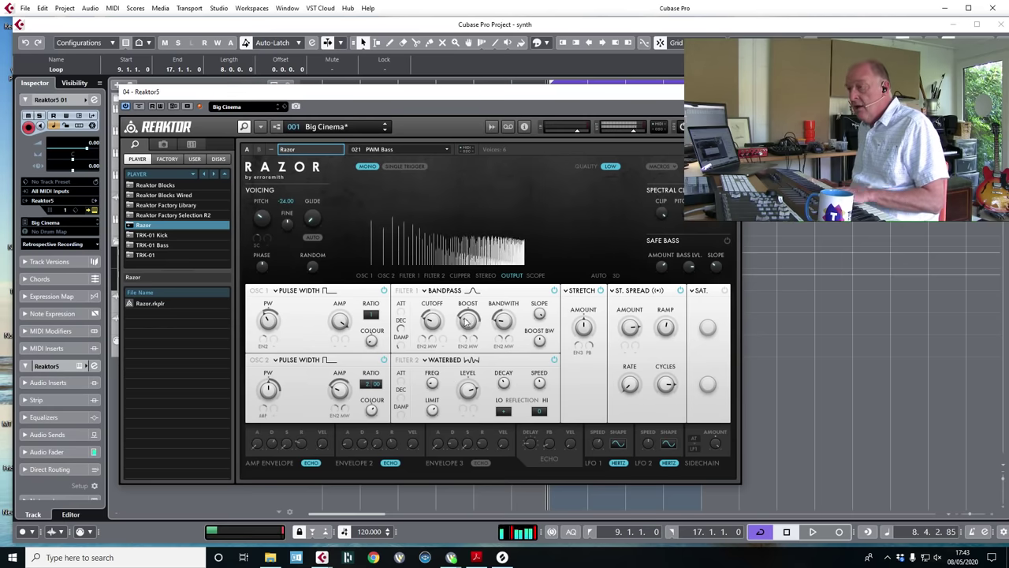
{"action": "left_click", "coordinate": [430, 149]}
{"action": "left_click", "coordinate": [456, 404]}
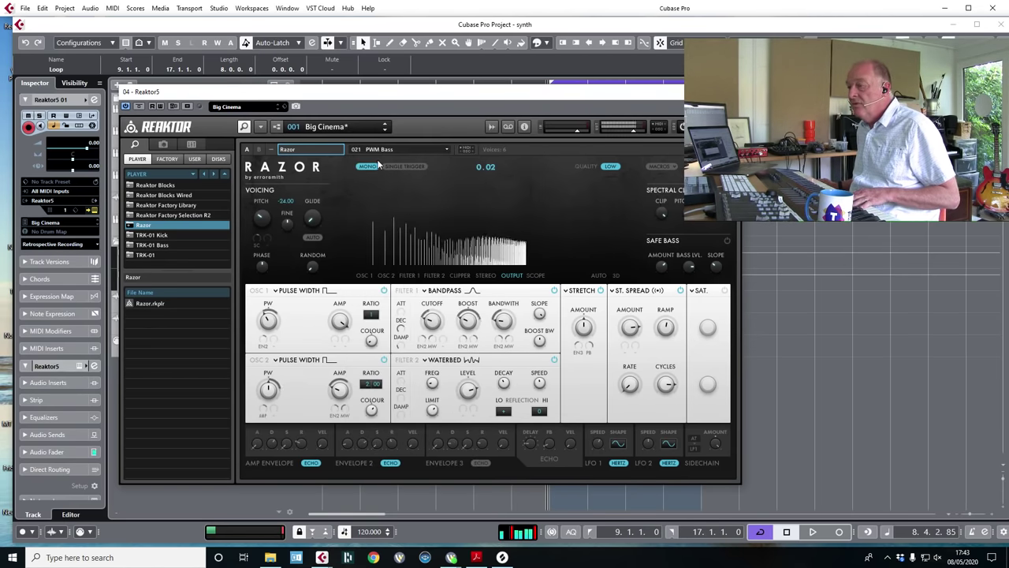
- Load the Dome preset in Razor and turn down the cutoff of the Filter 1 lowpass
{"action": "left_click", "coordinate": [427, 147]}
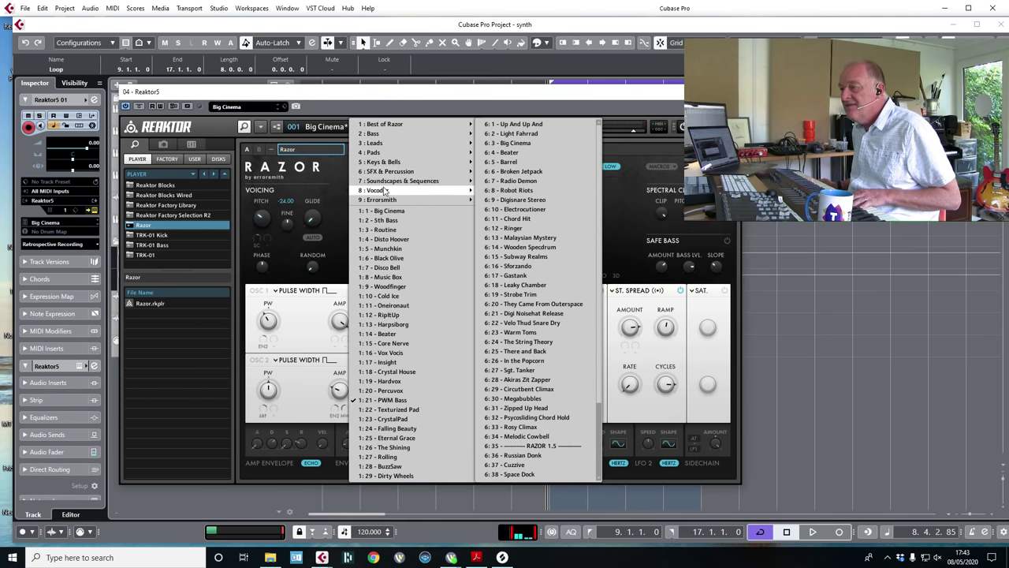
{"action": "mouse_move", "coordinate": [385, 191]}
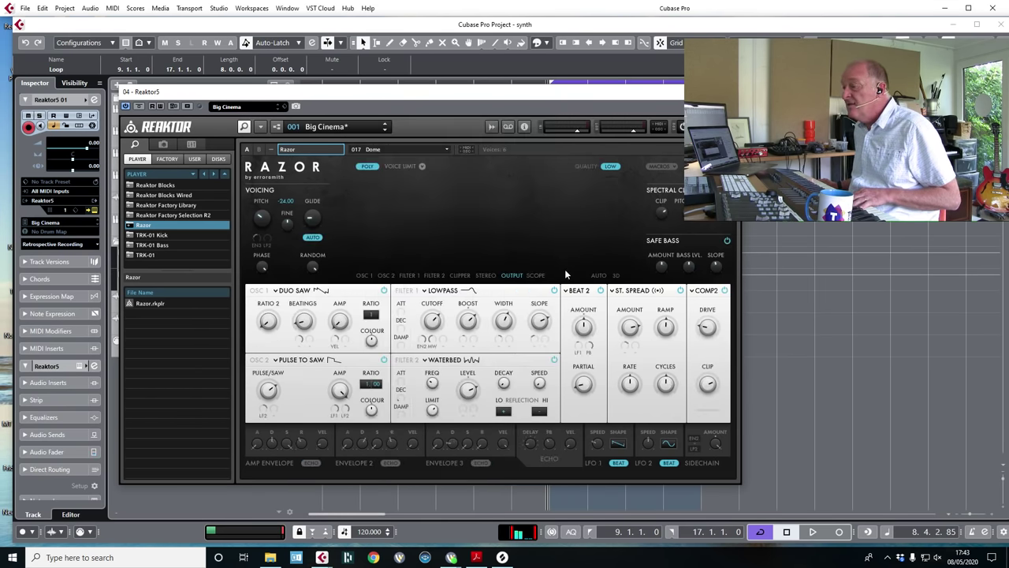
{"action": "left_click", "coordinate": [565, 272]}
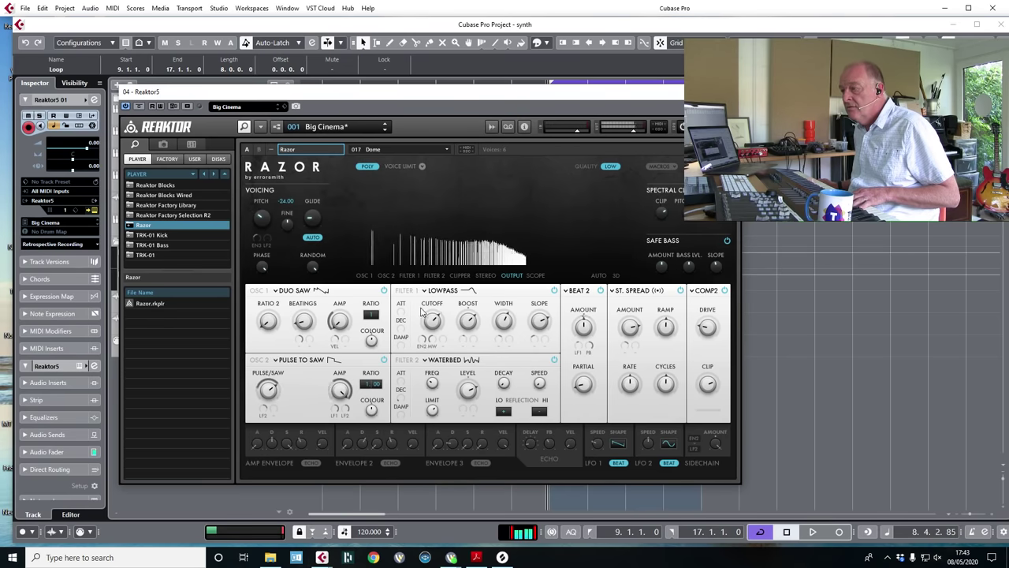
{"action": "mouse_move", "coordinate": [432, 324]}
{"action": "left_mouse_down"}
{"action": "mouse_move", "coordinate": [453, 367]}
{"action": "mouse_move", "coordinate": [434, 288]}
{"action": "mouse_move", "coordinate": [456, 355]}
{"action": "mouse_move", "coordinate": [429, 307]}
{"action": "mouse_move", "coordinate": [455, 359]}
{"action": "mouse_move", "coordinate": [453, 330]}
{"action": "mouse_move", "coordinate": [458, 347]}
{"action": "mouse_move", "coordinate": [447, 337]}
{"action": "left_mouse_up"}
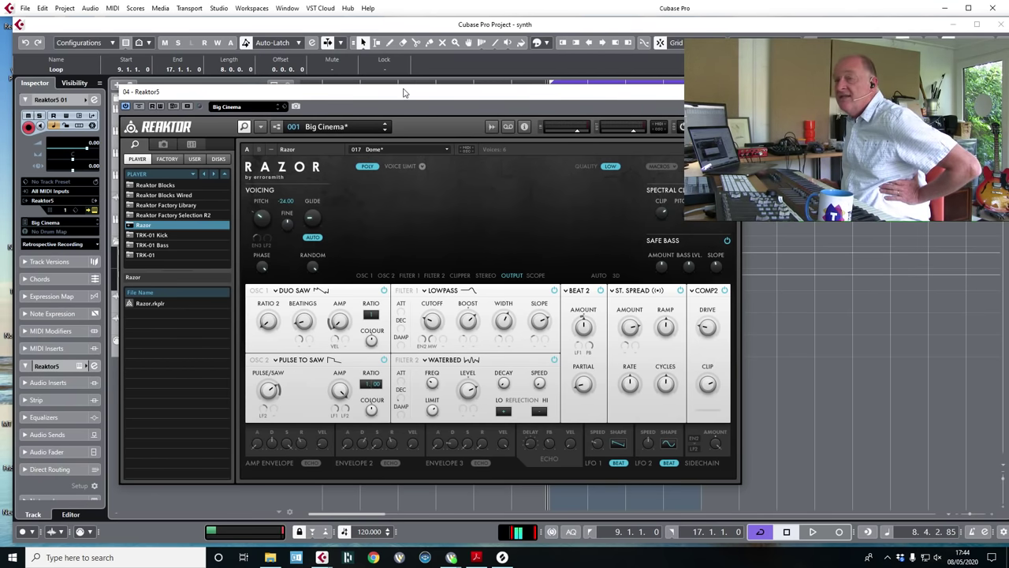
- Reposition the Reaktor5 window and switch Razor's LFO 1 from Beat to Hertz
{"action": "mouse_move", "coordinate": [403, 93]}
{"action": "left_mouse_down"}
{"action": "mouse_move", "coordinate": [390, 57]}
{"action": "mouse_move", "coordinate": [395, 100]}
{"action": "left_mouse_up"}
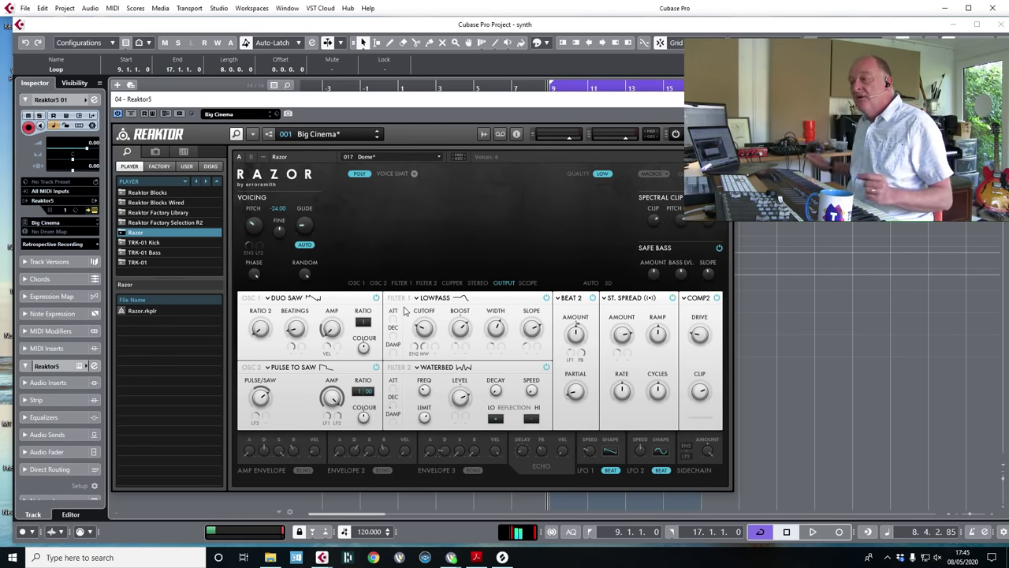
{"action": "left_click_drag", "start_coordinate": [357, 100], "coordinate": [373, 82]}
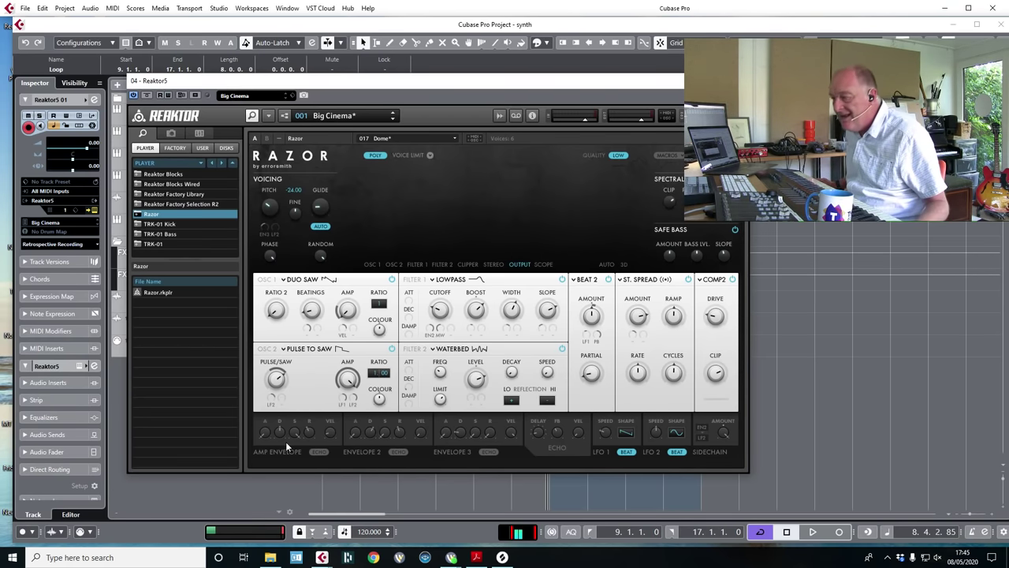
{"action": "left_click", "coordinate": [627, 453]}
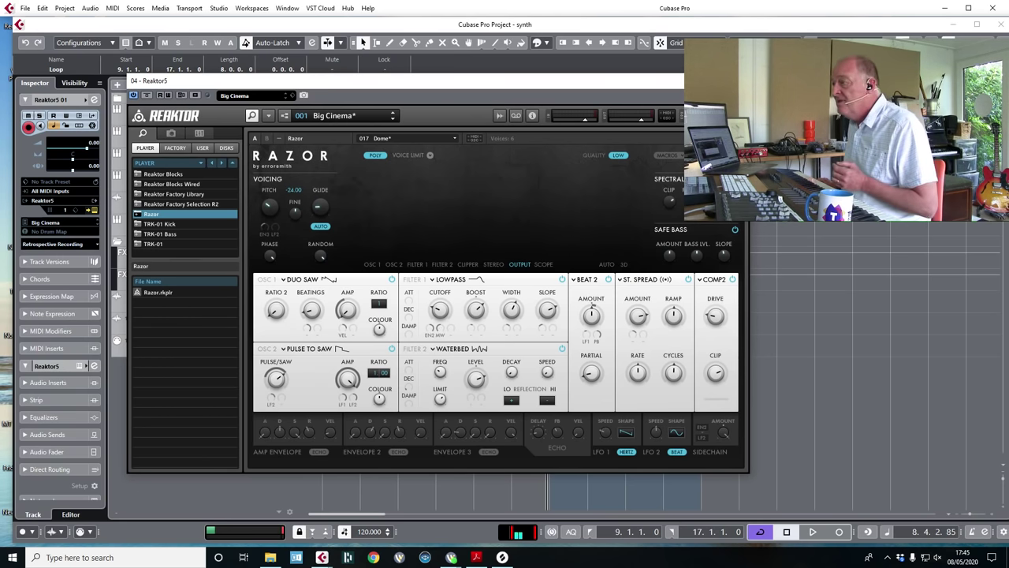
- Close the Reaktor5 window, open the instrument of the Repro-1(x64) 01 track and reposition its window
{"action": "left_click", "coordinate": [740, 81]}
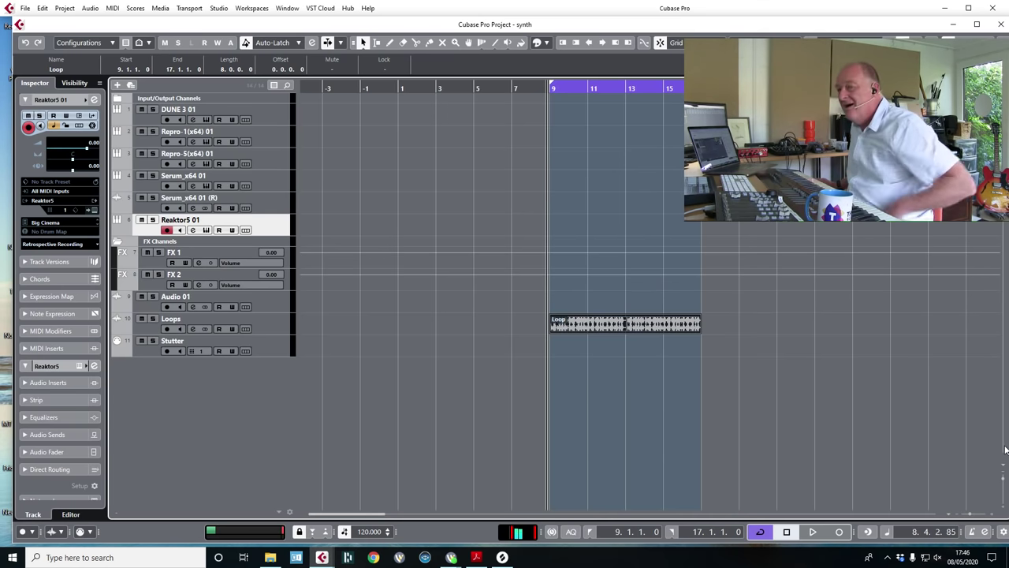
{"action": "left_click", "coordinate": [271, 134]}
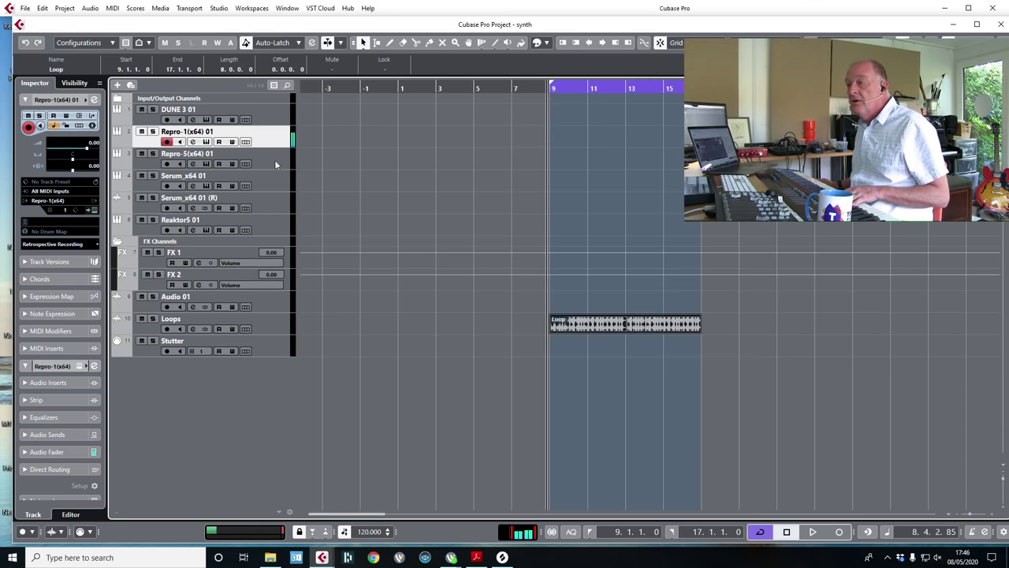
{"action": "left_click", "coordinate": [94, 210]}
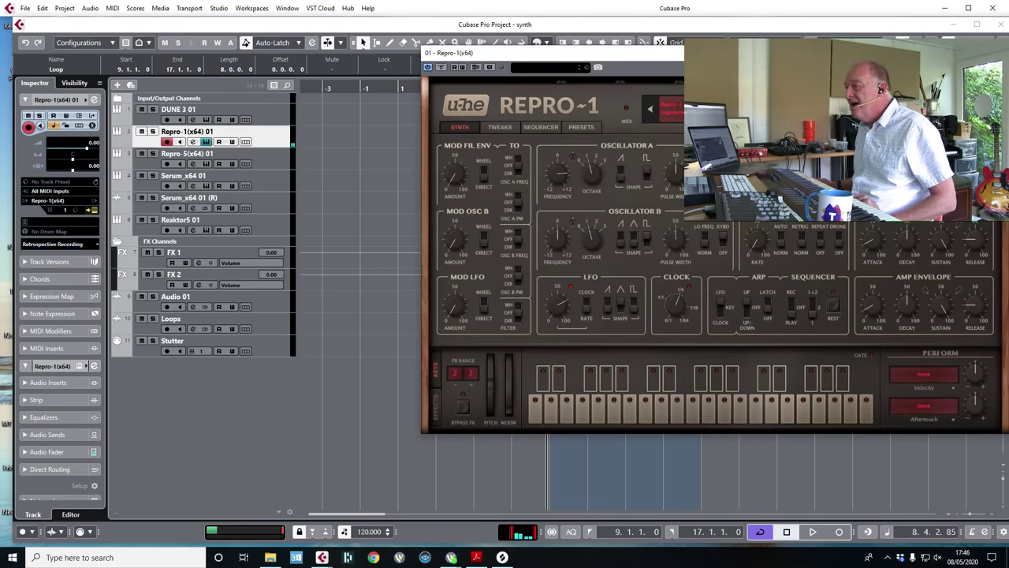
{"action": "left_click_drag", "start_coordinate": [552, 52], "coordinate": [264, 64]}
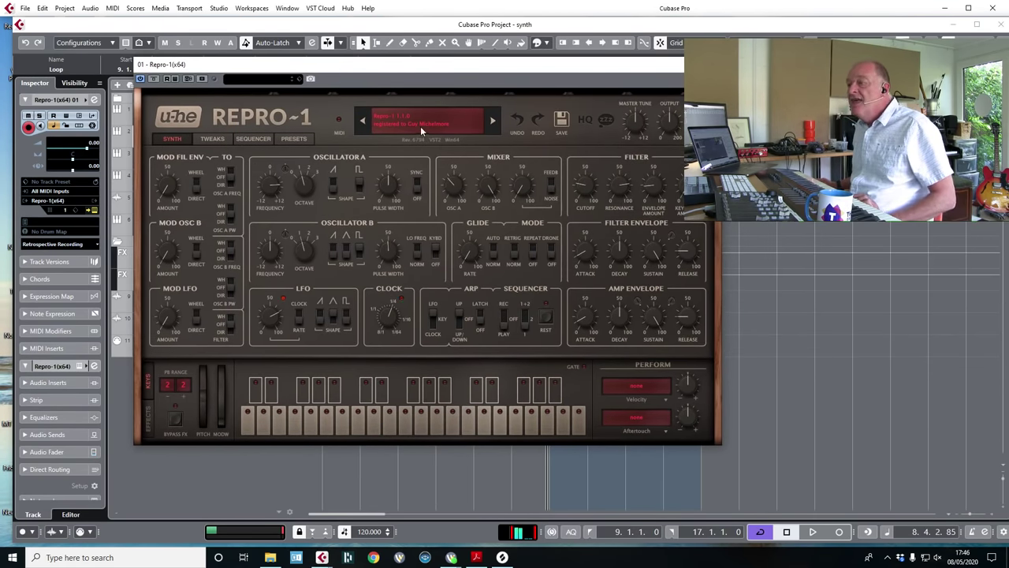
{"action": "left_click_drag", "start_coordinate": [376, 69], "coordinate": [316, 57]}
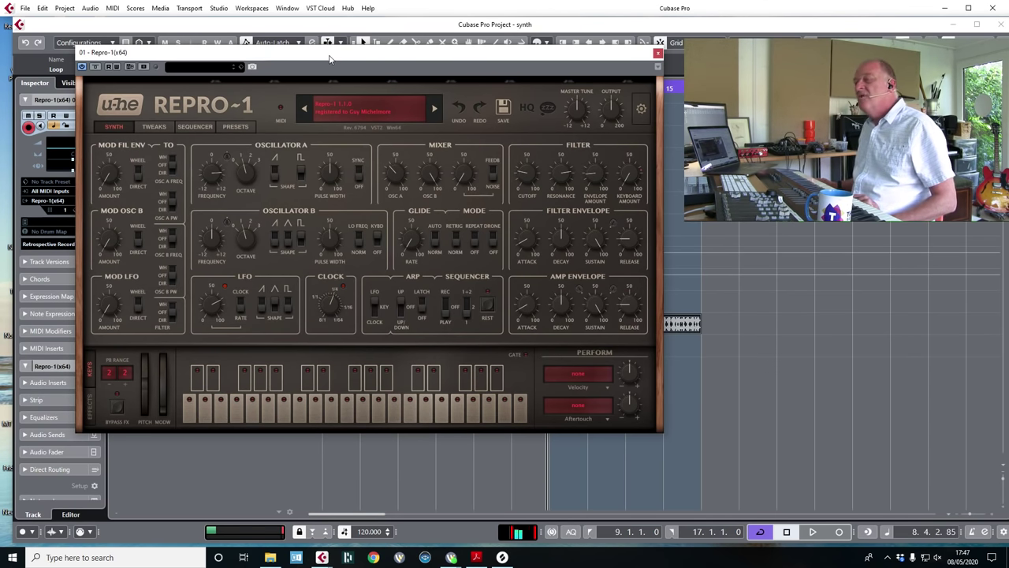
{"action": "left_click_drag", "start_coordinate": [330, 59], "coordinate": [487, 71]}
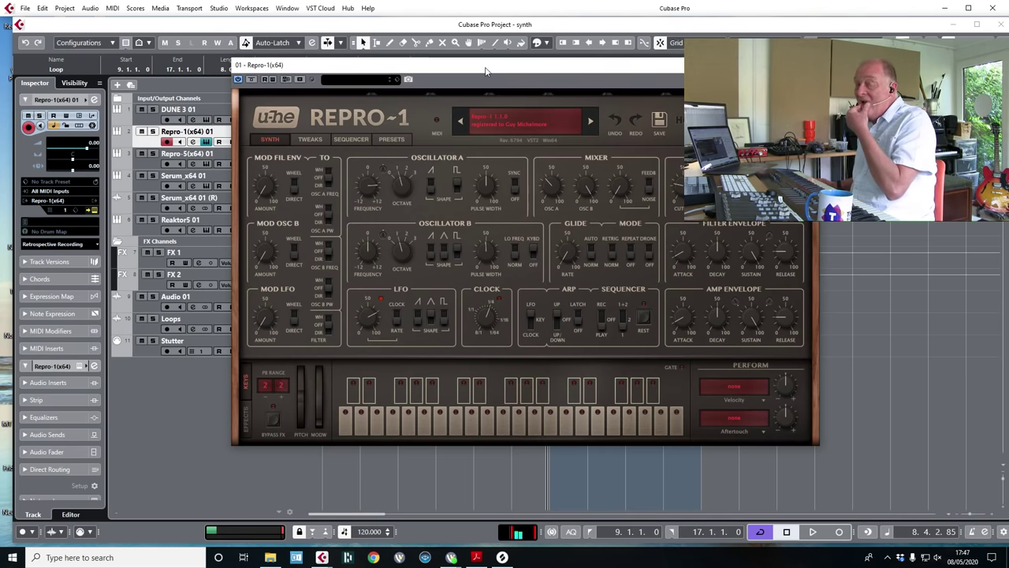
{"action": "left_click_drag", "start_coordinate": [487, 70], "coordinate": [540, 71]}
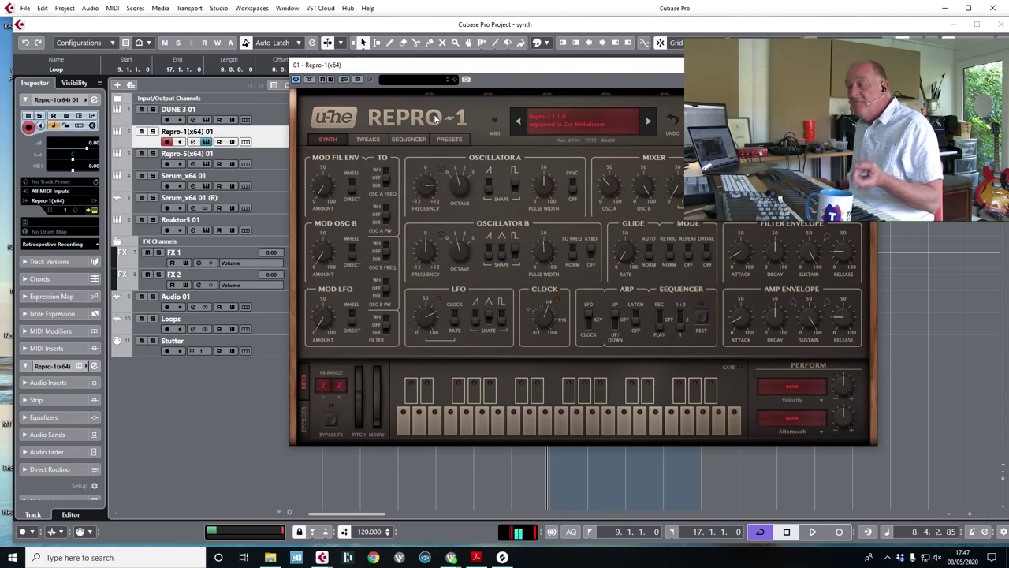
{"action": "left_click_drag", "start_coordinate": [514, 70], "coordinate": [349, 60]}
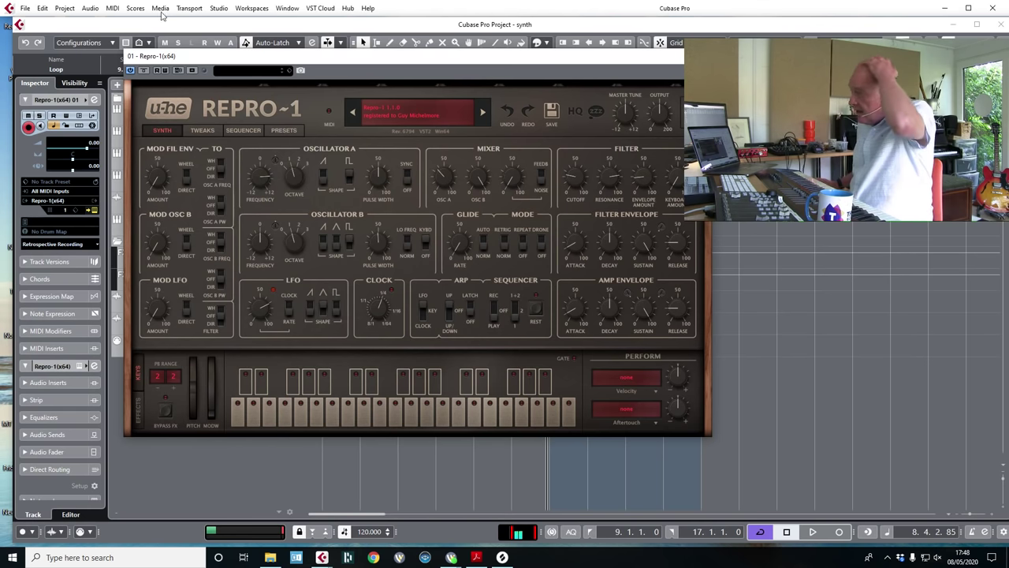
- Audition the Big Berty and Blue Skies Above presets in Repro-1
{"action": "left_click", "coordinate": [400, 116]}
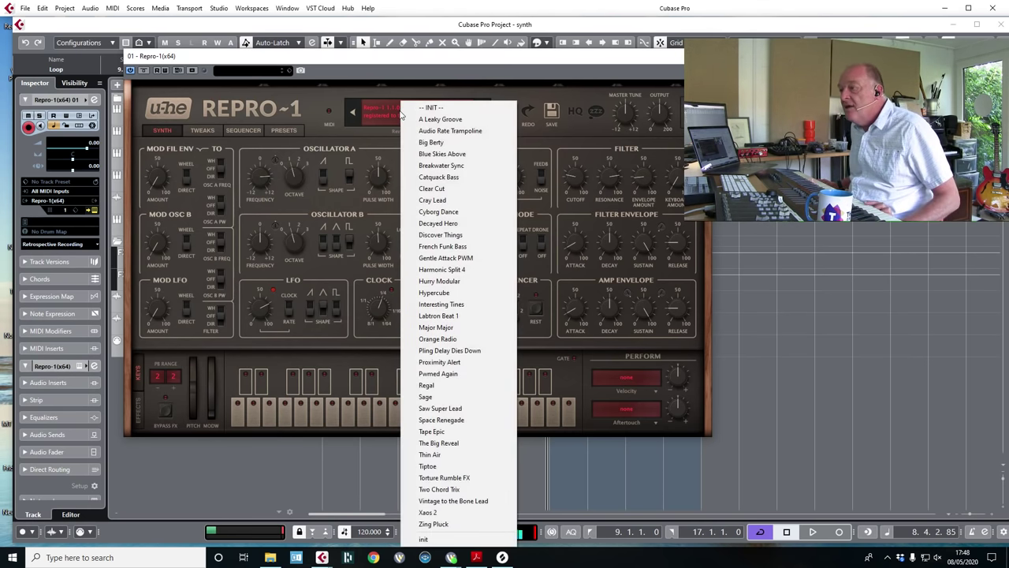
{"action": "left_click", "coordinate": [441, 143]}
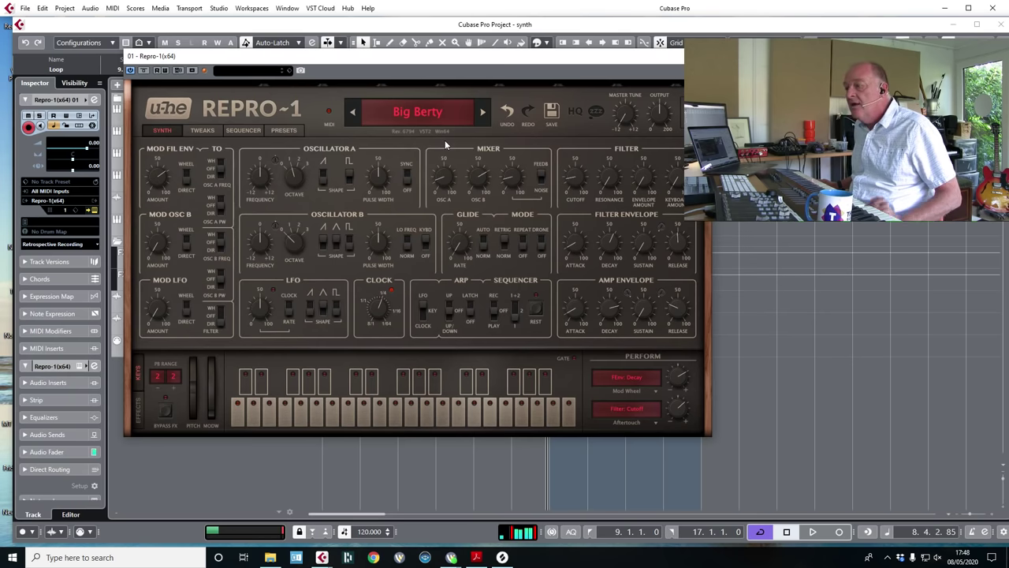
{"action": "left_click", "coordinate": [485, 118]}
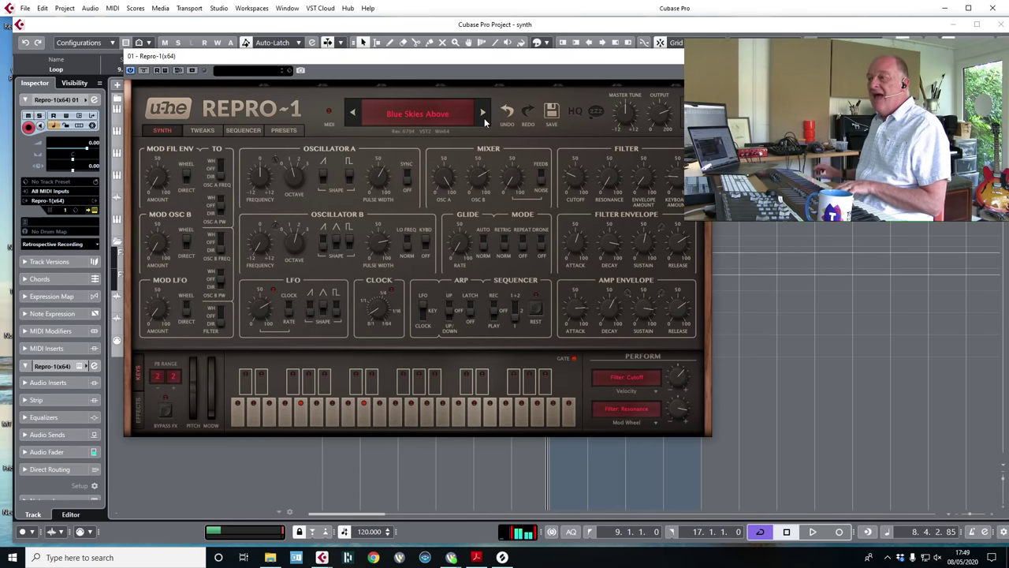
- Load the Proximity Alert preset in Repro-1 and advance to the Pwmed Again preset
{"action": "left_click", "coordinate": [424, 113]}
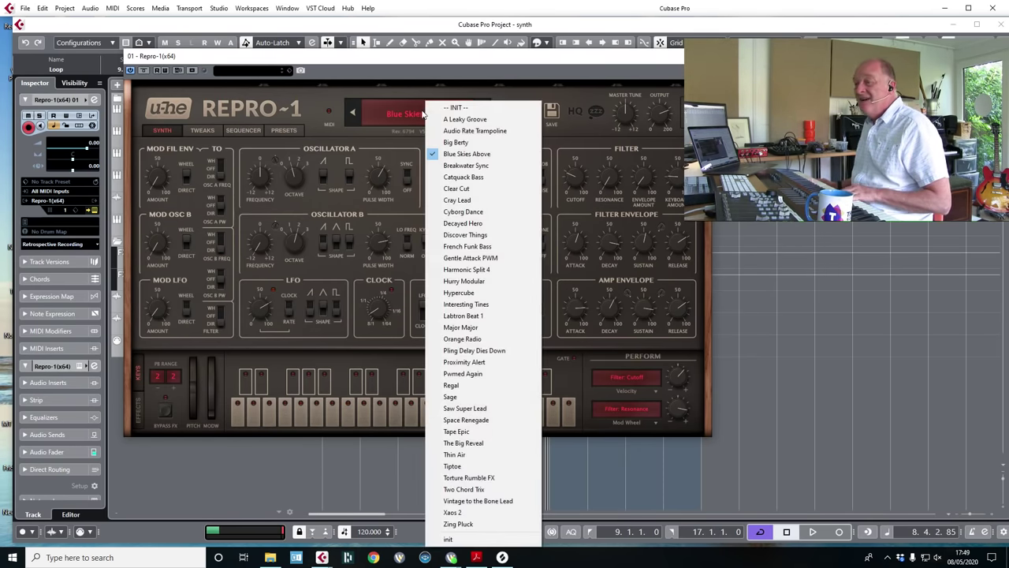
{"action": "left_click", "coordinate": [502, 362]}
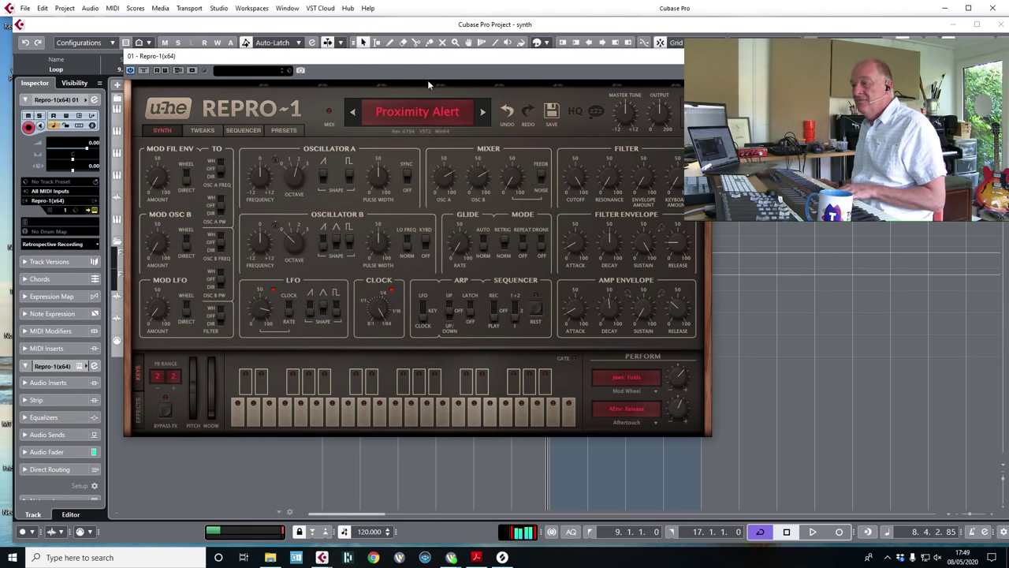
{"action": "left_click", "coordinate": [483, 112]}
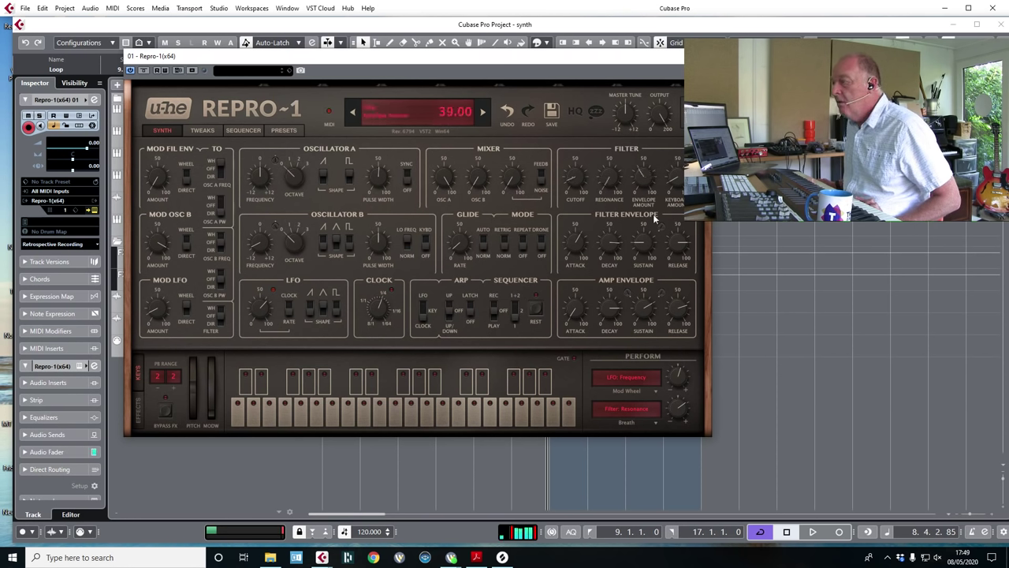
- Turn down Repro-1's filter cutoff, shorten the filter envelope's decay and set the amp envelope's decay to 41
{"action": "left_click_drag", "start_coordinate": [577, 252], "coordinate": [588, 346]}
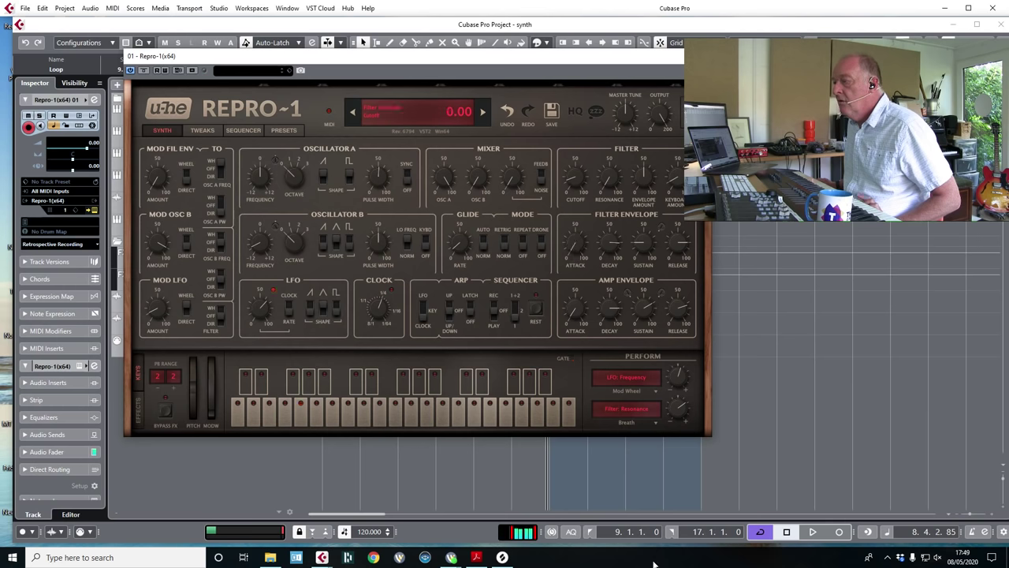
{"action": "mouse_move", "coordinate": [605, 246]}
{"action": "left_mouse_down"}
{"action": "mouse_move", "coordinate": [620, 308]}
{"action": "mouse_move", "coordinate": [592, 258]}
{"action": "left_mouse_up"}
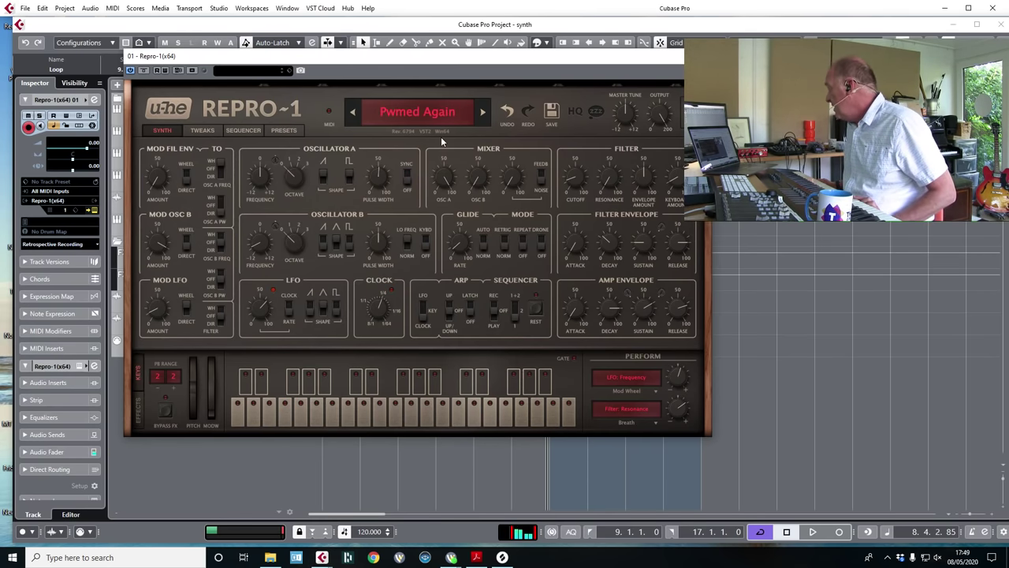
{"action": "left_click_drag", "start_coordinate": [455, 62], "coordinate": [381, 39]}
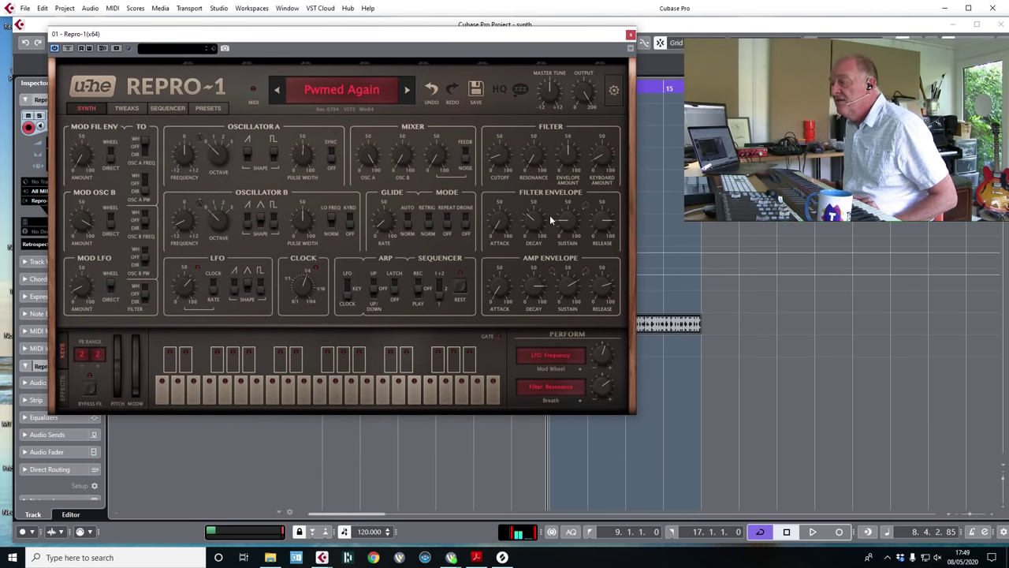
{"action": "left_click_drag", "start_coordinate": [544, 275], "coordinate": [541, 339]}
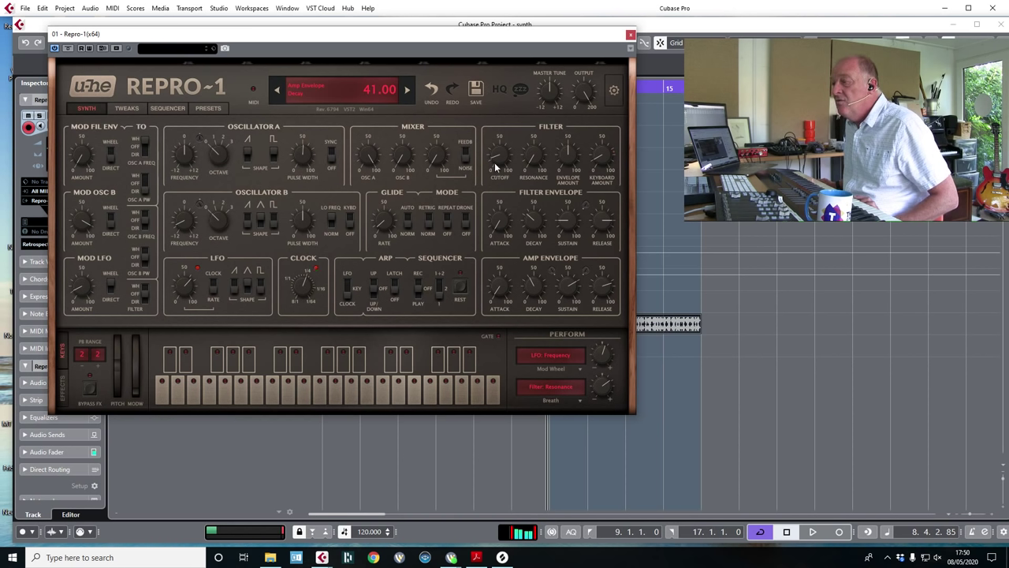
- Adjust the filter cutoff of the Pwmed Again sound in Repro-1
{"action": "left_click_drag", "start_coordinate": [499, 165], "coordinate": [509, 162]}
{"action": "left_click_drag", "start_coordinate": [609, 161], "coordinate": [507, 66]}
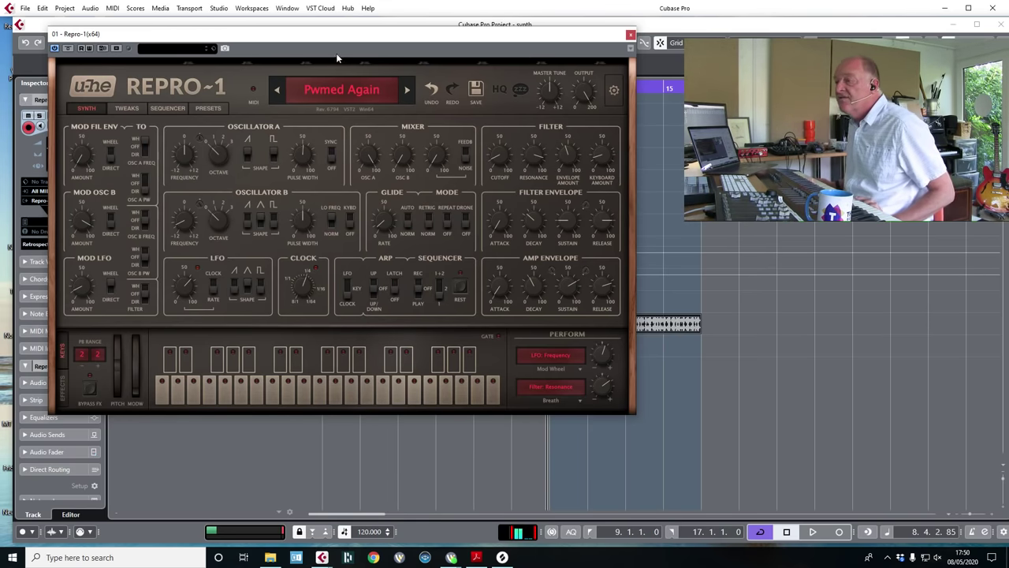
- Load the Big Berty preset in Repro-1 and turn down its filter cutoff
{"action": "left_click", "coordinate": [347, 93]}
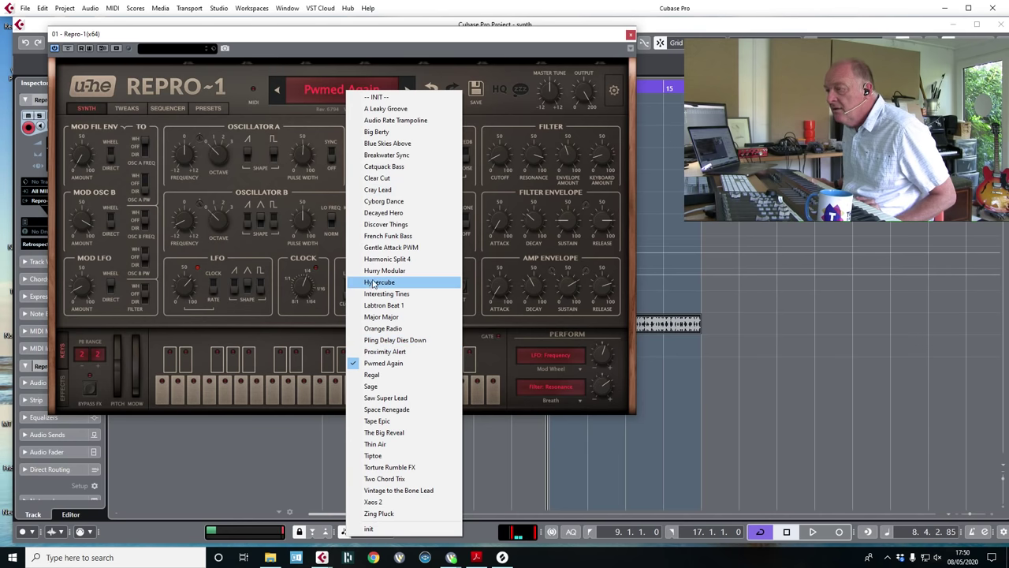
{"action": "left_click", "coordinate": [370, 134]}
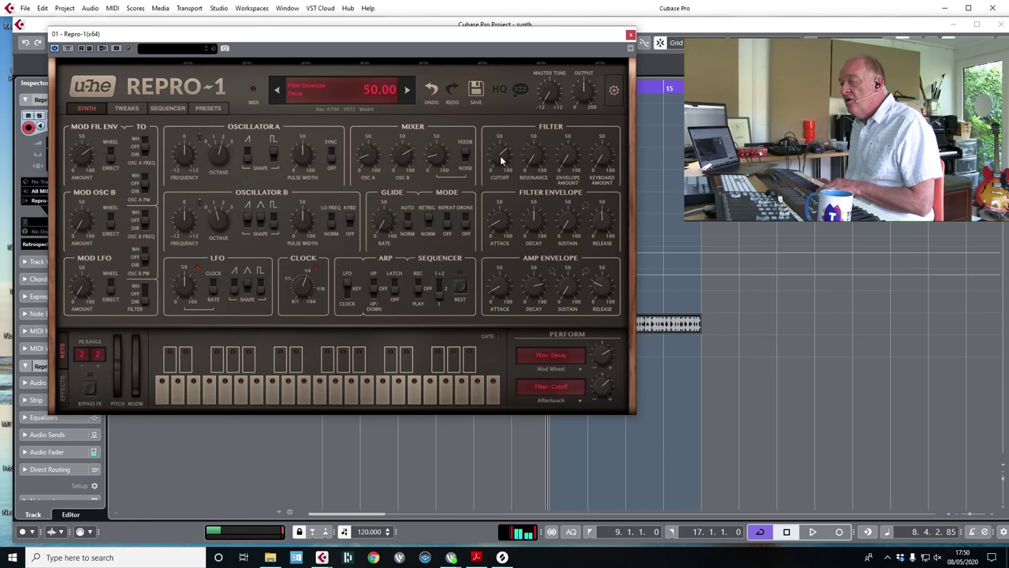
{"action": "left_click_drag", "start_coordinate": [501, 160], "coordinate": [557, 225]}
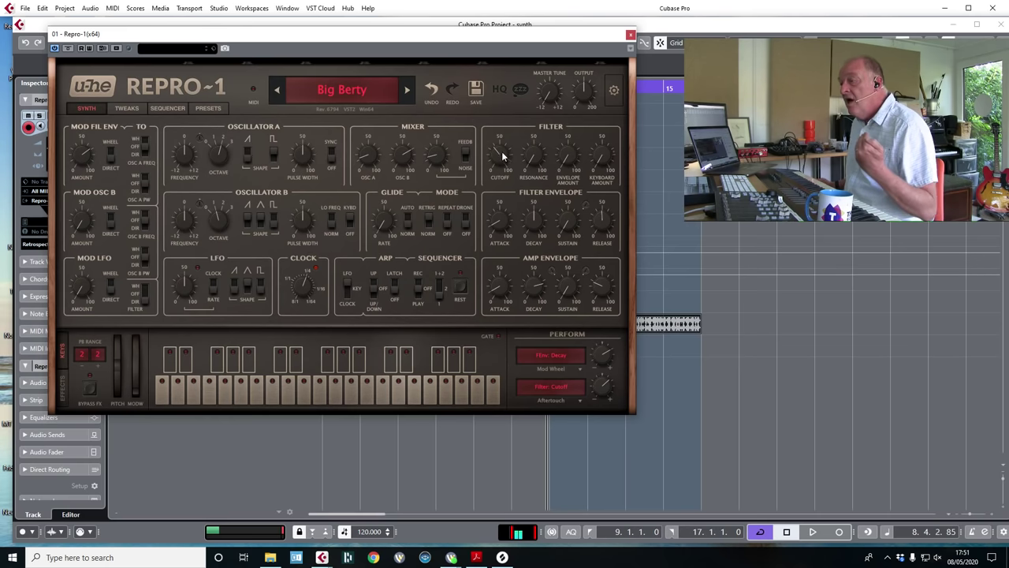
{"action": "mouse_move", "coordinate": [500, 157]}
{"action": "left_mouse_down"}
{"action": "mouse_move", "coordinate": [509, 169]}
{"action": "mouse_move", "coordinate": [506, 161]}
{"action": "left_mouse_up"}
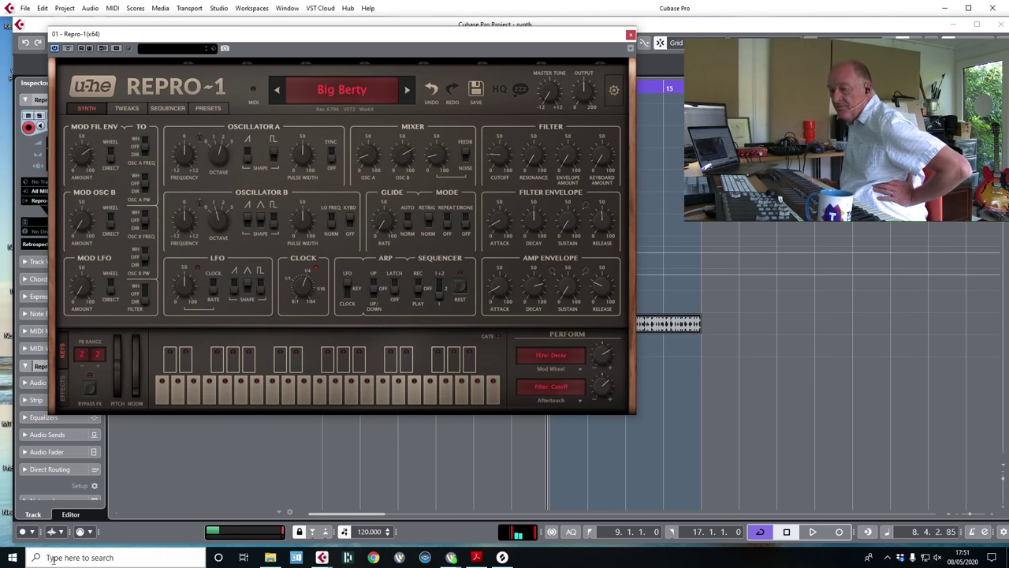
- Open the Windows settings and return to the Repro-1 window in Cubase
{"action": "left_click", "coordinate": [12, 557]}
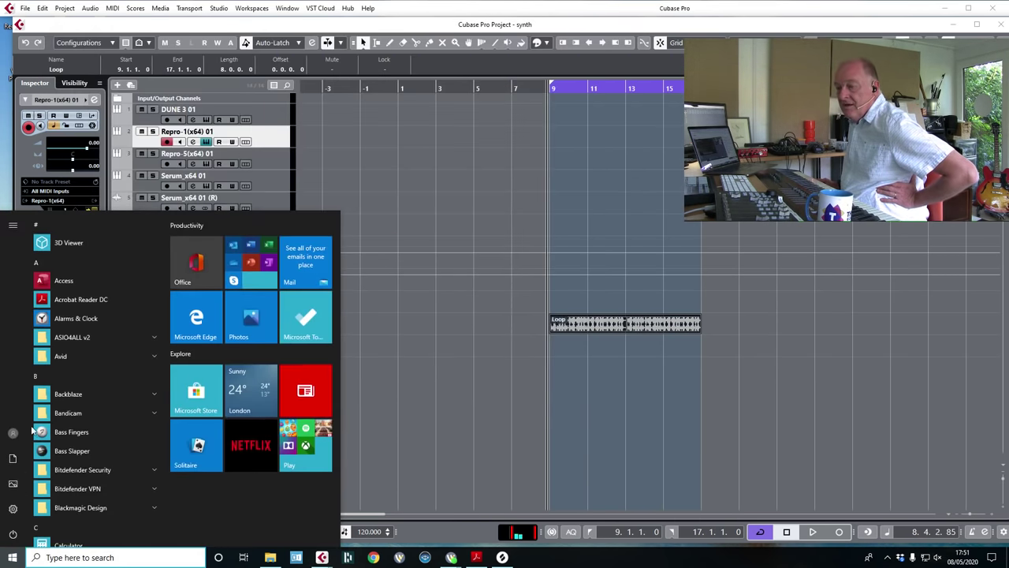
{"action": "left_click", "coordinate": [14, 508]}
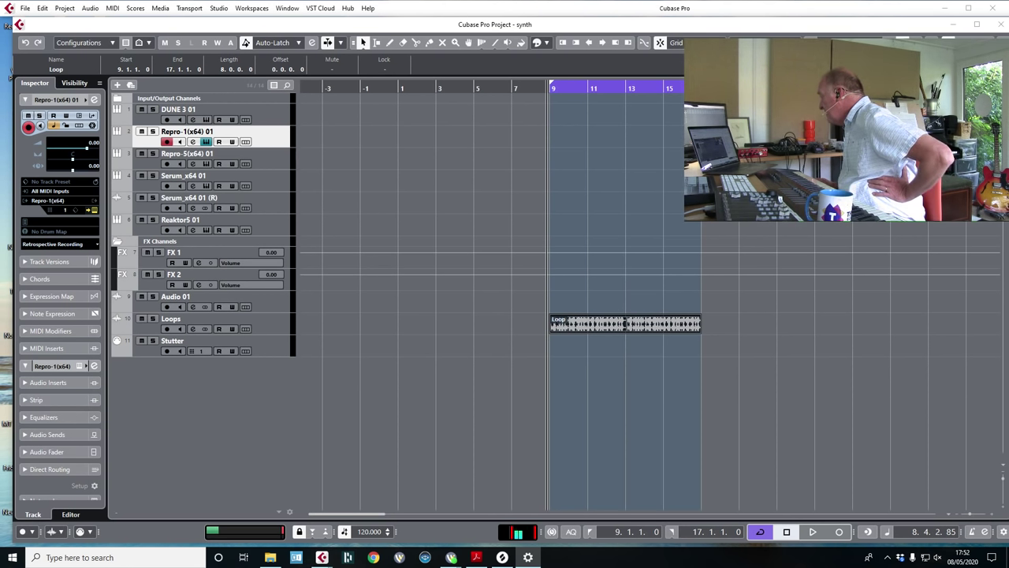
{"action": "key", "text": "Return"}
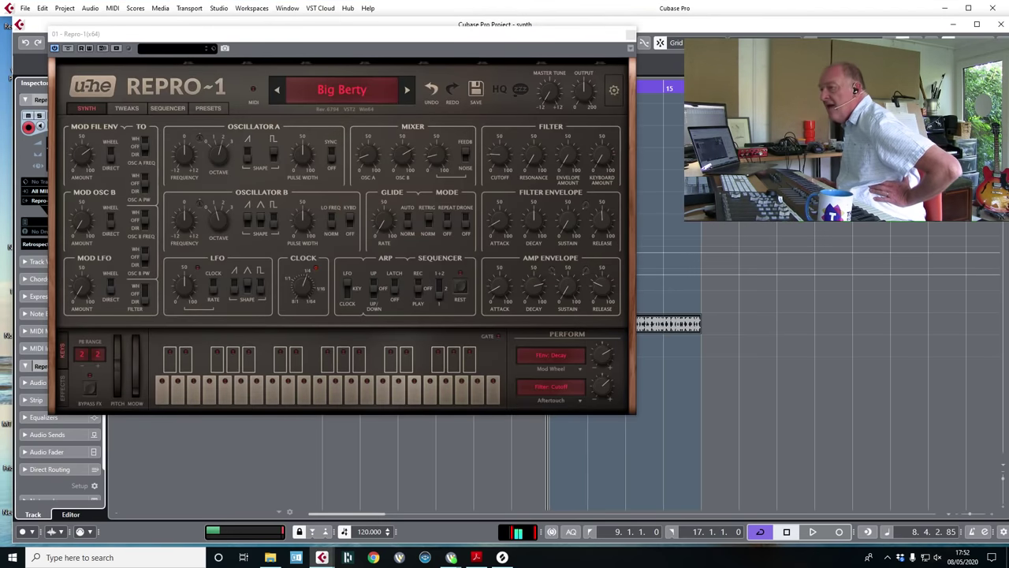
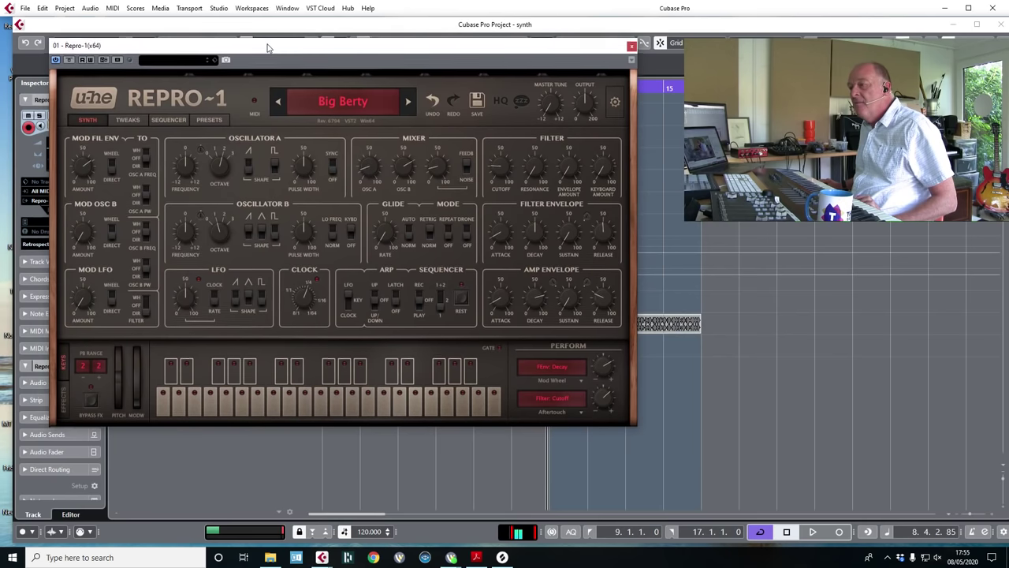
- Reposition the Repro-1 window and sweep Big Berty's filter cutoff up and down
{"action": "left_click_drag", "start_coordinate": [267, 49], "coordinate": [262, 45]}
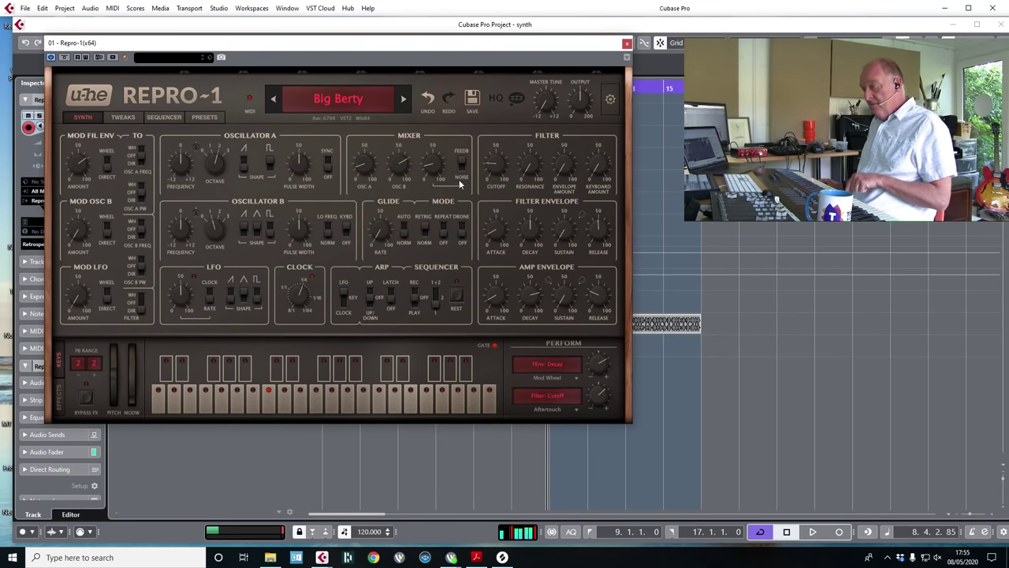
{"action": "mouse_move", "coordinate": [497, 161]}
{"action": "left_mouse_down"}
{"action": "mouse_move", "coordinate": [505, 102]}
{"action": "mouse_move", "coordinate": [529, 172]}
{"action": "mouse_move", "coordinate": [509, 116]}
{"action": "mouse_move", "coordinate": [504, 51]}
{"action": "mouse_move", "coordinate": [503, 146]}
{"action": "left_mouse_up"}
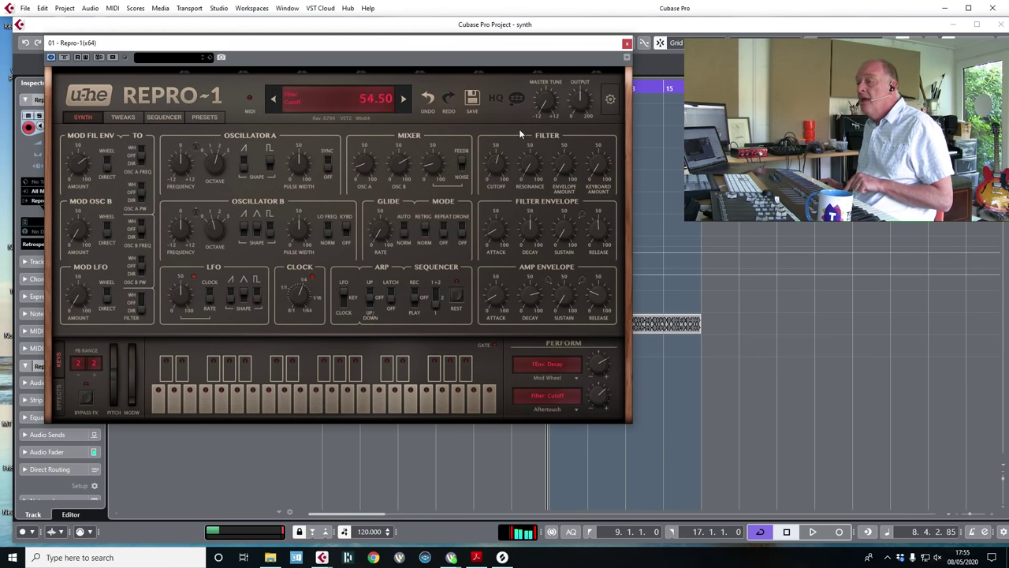
{"action": "left_click_drag", "start_coordinate": [497, 162], "coordinate": [503, 172]}
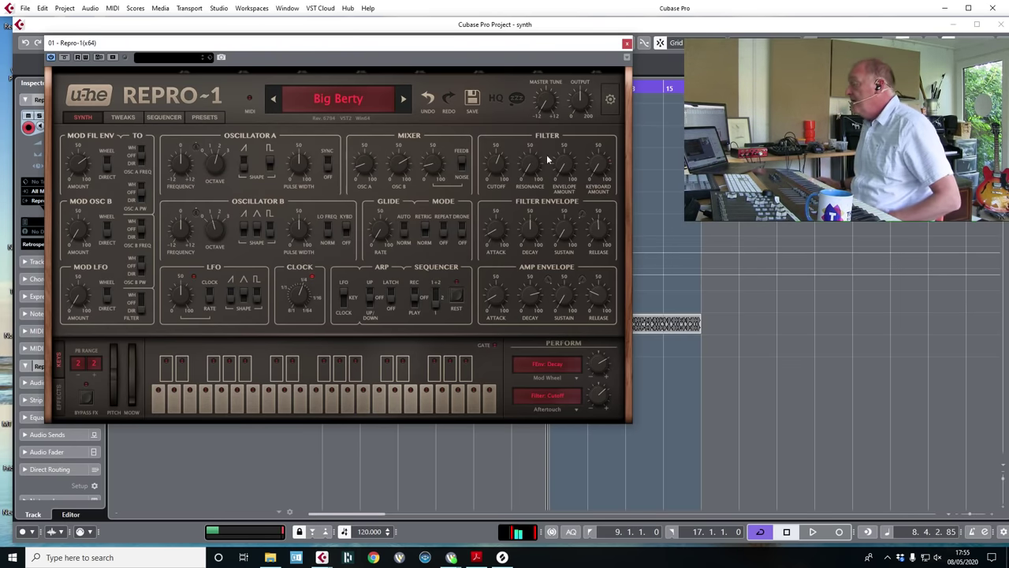
- Reopen the instrument of the Repro-1(x64) 01 track and show its sequencer page
{"action": "key", "text": "Escape"}
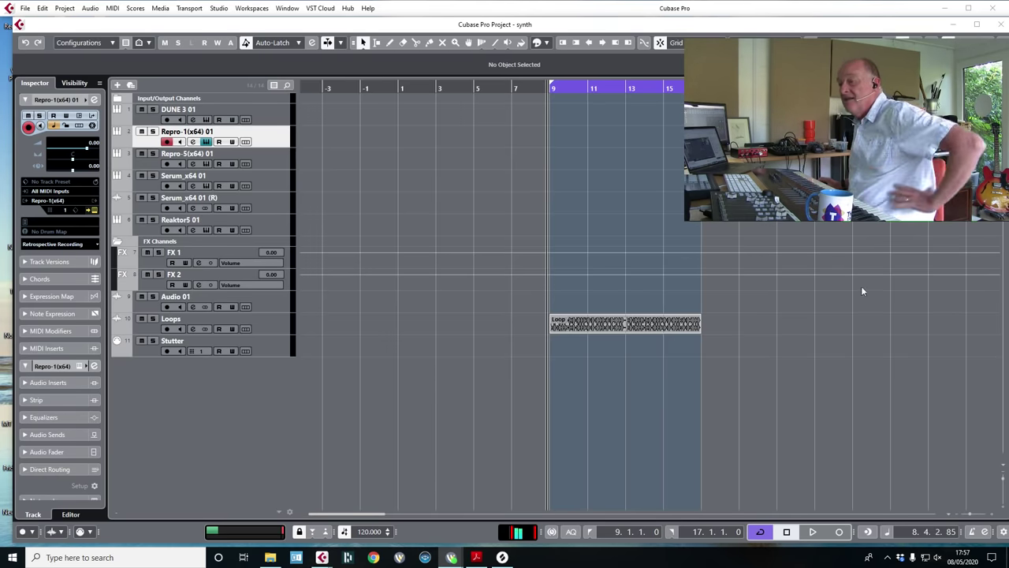
{"action": "left_click", "coordinate": [276, 134]}
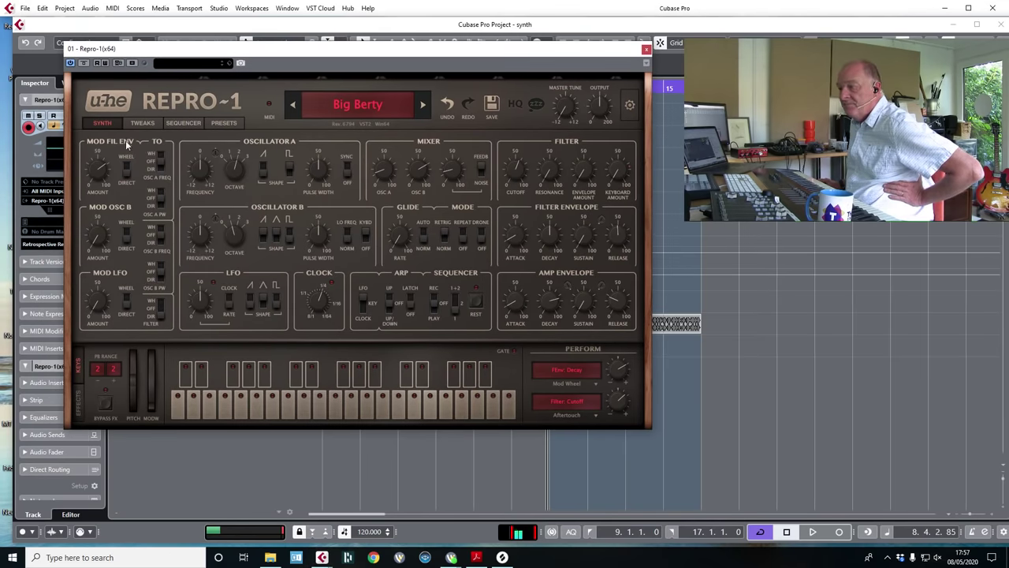
{"action": "left_click", "coordinate": [172, 122]}
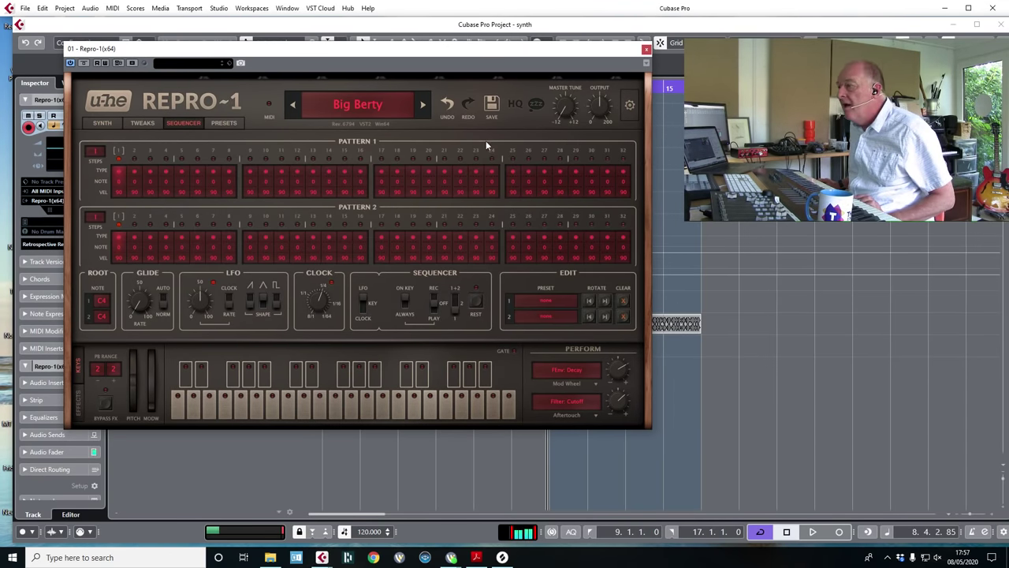
- Audition the Proximity Alert preset in Repro-1, and load Decayed Hero
{"action": "left_click", "coordinate": [335, 105]}
{"action": "left_click", "coordinate": [389, 366]}
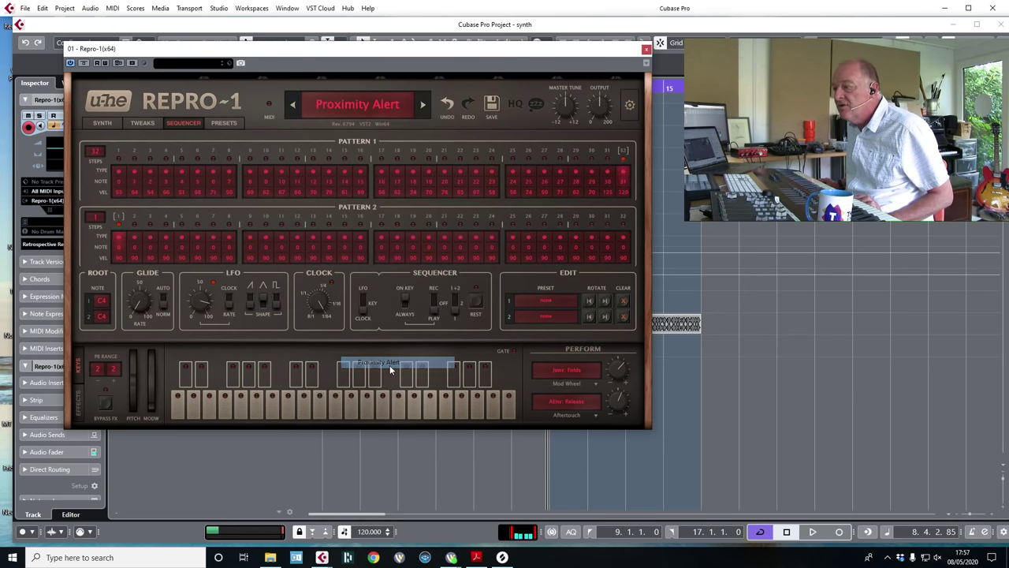
{"action": "left_click", "coordinate": [359, 106]}
{"action": "left_click", "coordinate": [388, 223]}
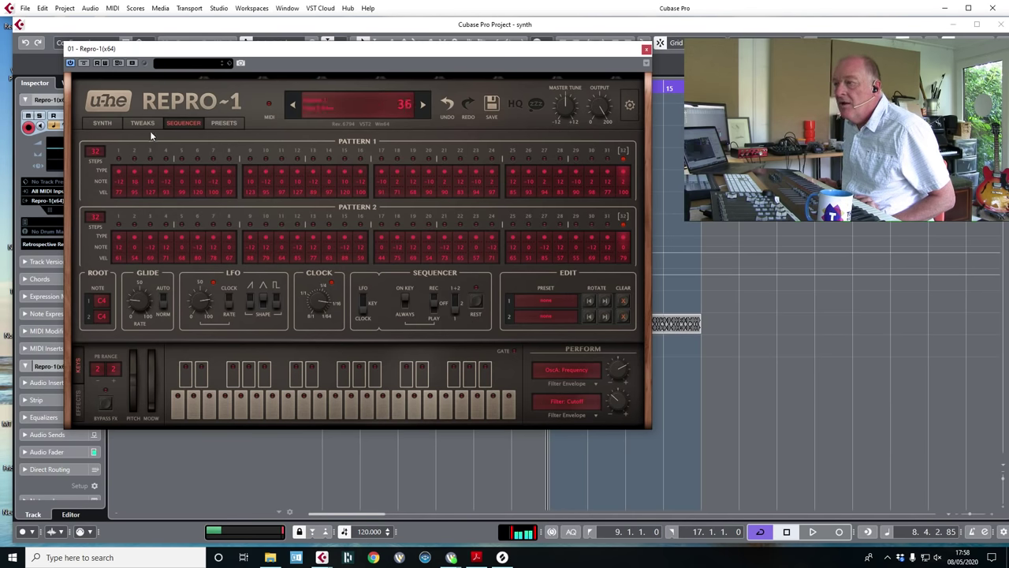
- Set Repro-1's sequencer to On Key, record an 8-step phrase into Pattern 1 and switch the sequencer to Play
{"action": "left_click", "coordinate": [96, 123]}
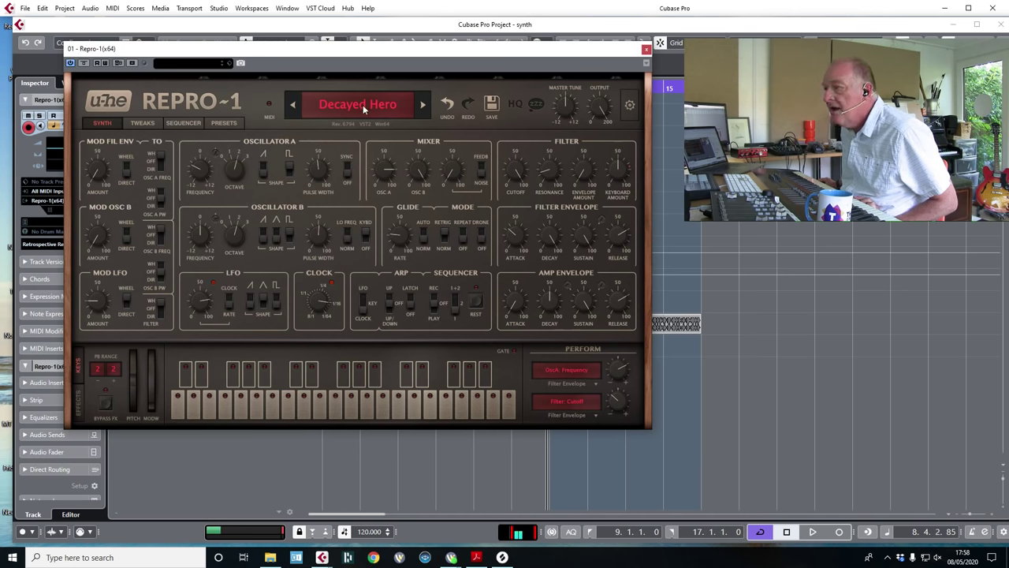
{"action": "left_click", "coordinate": [183, 123]}
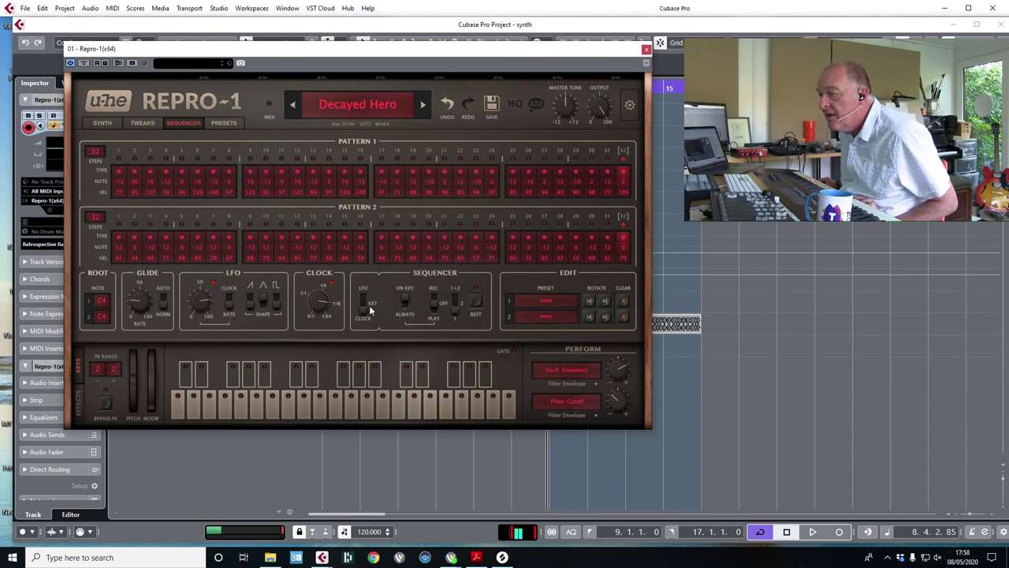
{"action": "left_click", "coordinate": [405, 301]}
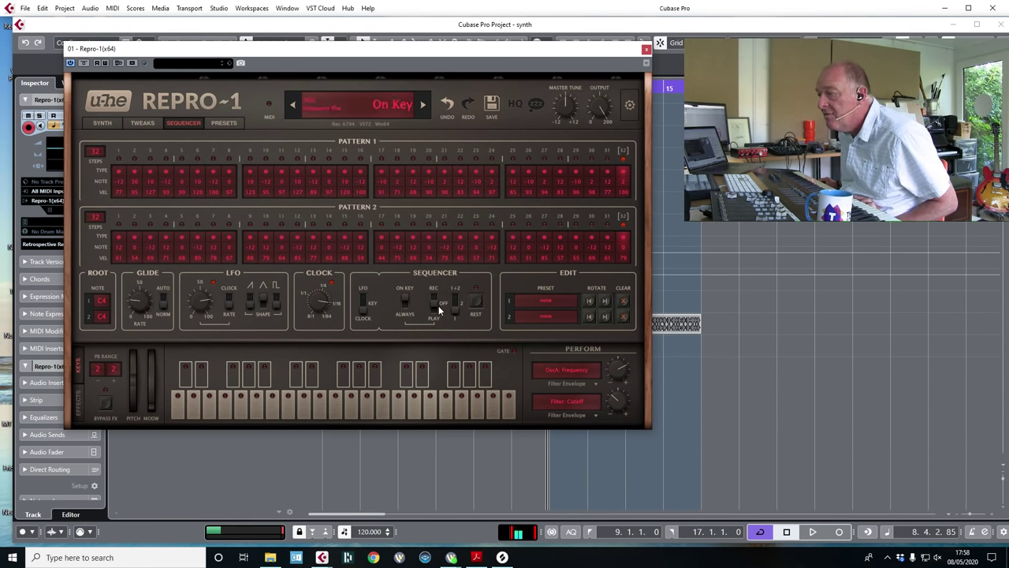
{"action": "left_click", "coordinate": [436, 309]}
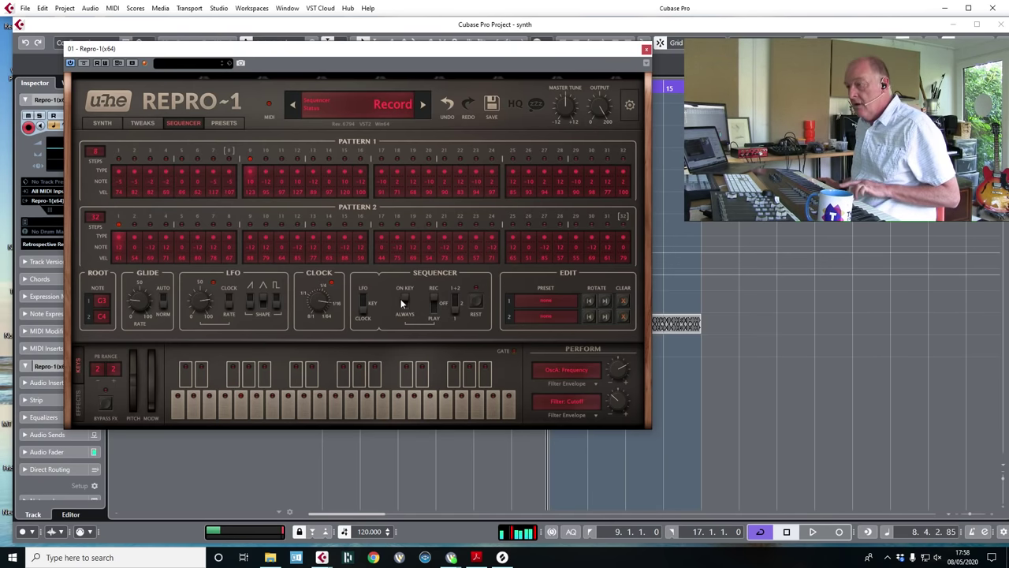
{"action": "left_click", "coordinate": [432, 301]}
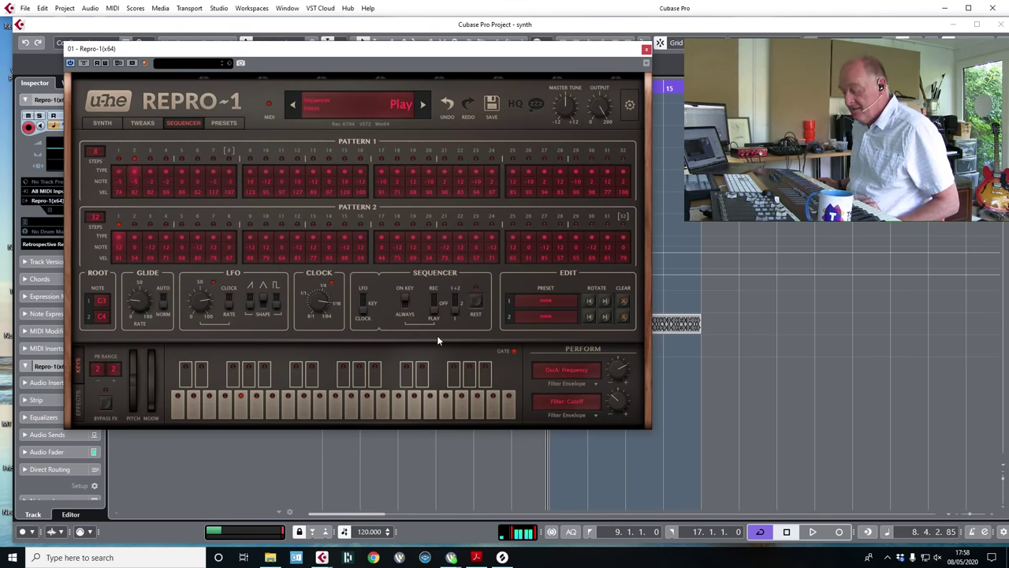
- Adjust Decayed Hero's filter cutoff on the synth page and return to the sequencer page
{"action": "left_click", "coordinate": [109, 123]}
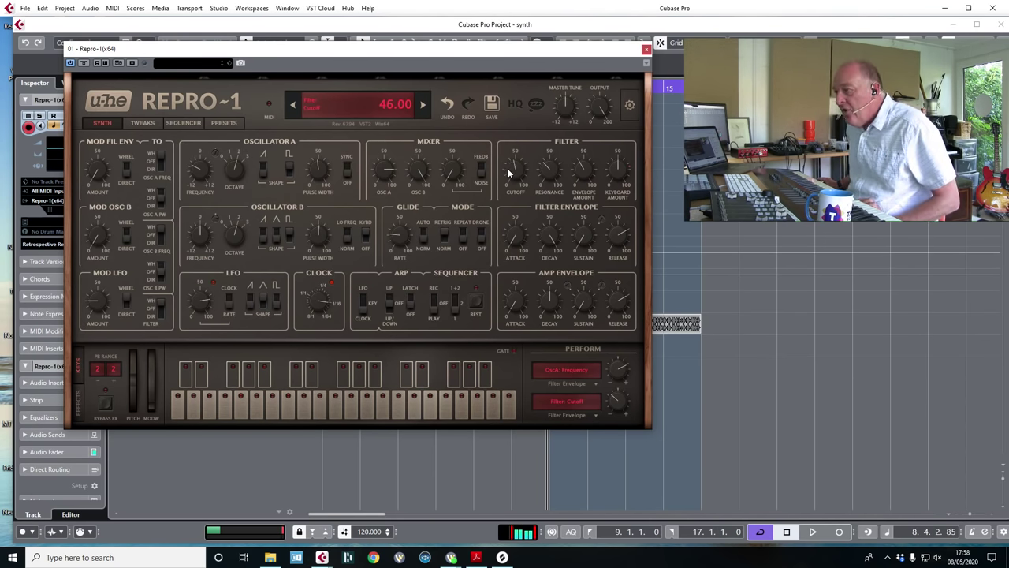
{"action": "scroll", "coordinate": [507, 167], "scroll_direction": "down", "scroll_amount": 1}
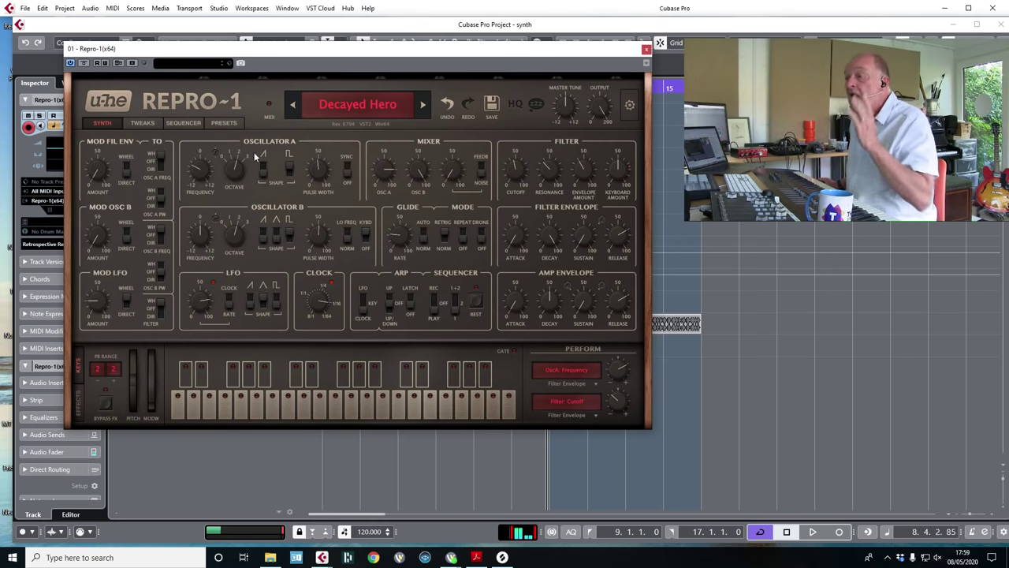
{"action": "left_click", "coordinate": [183, 123]}
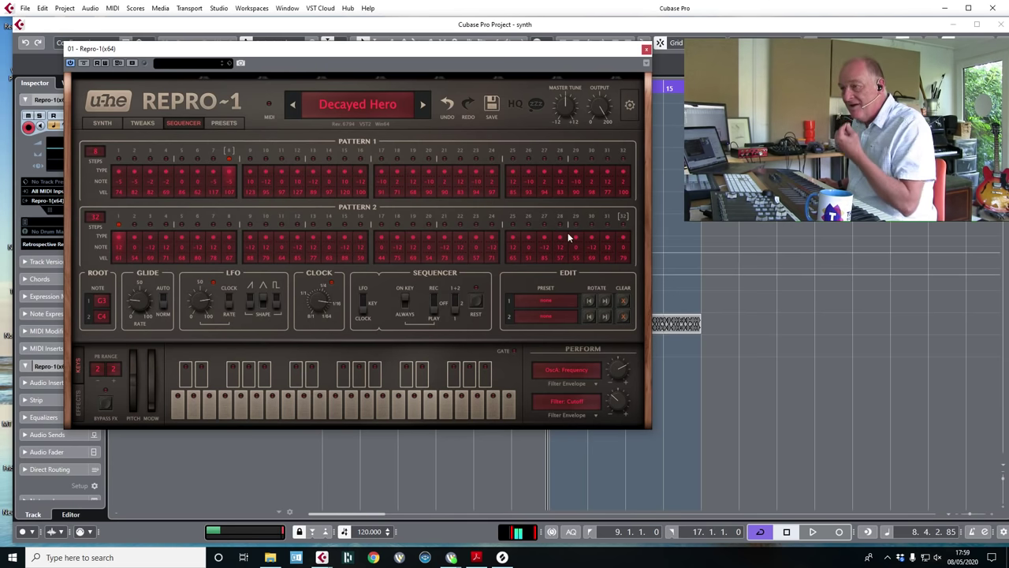
- Close Repro-1, open the instrument of the Repro-5(x64) 01 track and reposition its window
{"action": "left_click", "coordinate": [645, 49]}
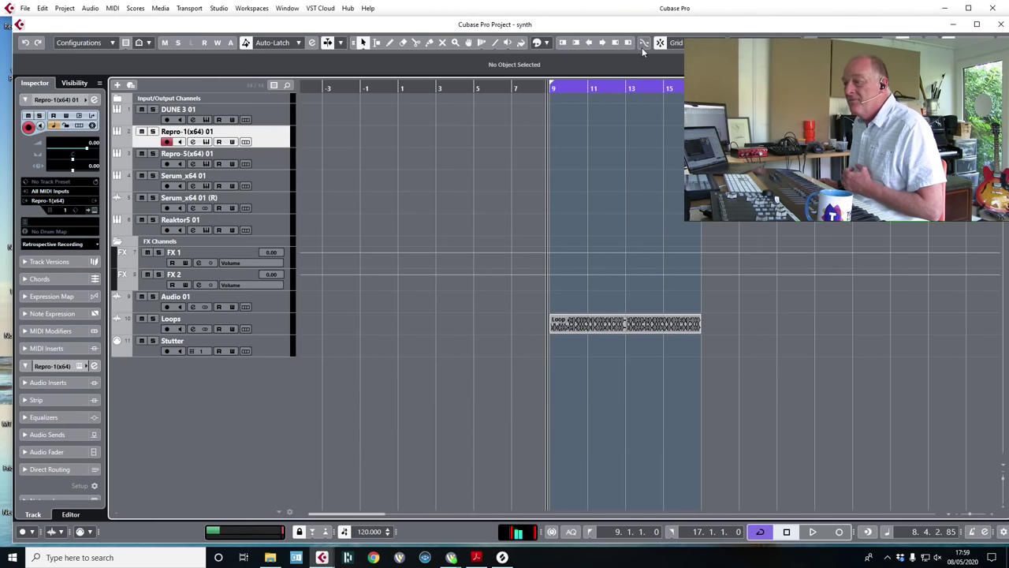
{"action": "left_click", "coordinate": [261, 159]}
{"action": "left_click", "coordinate": [94, 209]}
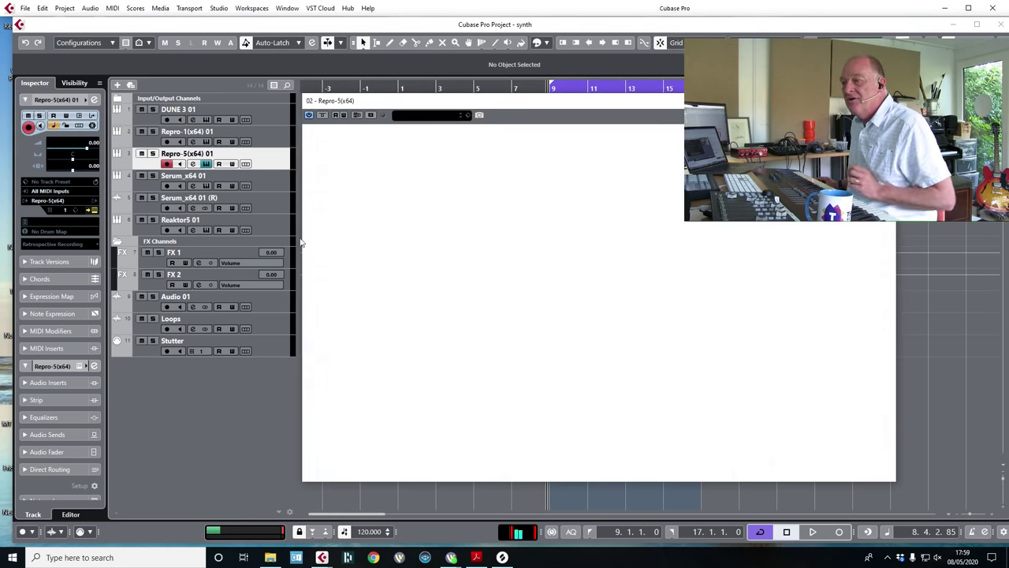
{"action": "left_click_drag", "start_coordinate": [499, 103], "coordinate": [229, 44]}
- Shape the Aubergine sound in Repro-5 with a filter envelope sustain of 42 and a filter cutoff of 49
{"action": "scroll", "coordinate": [335, 95], "scroll_direction": "up", "scroll_amount": 1}
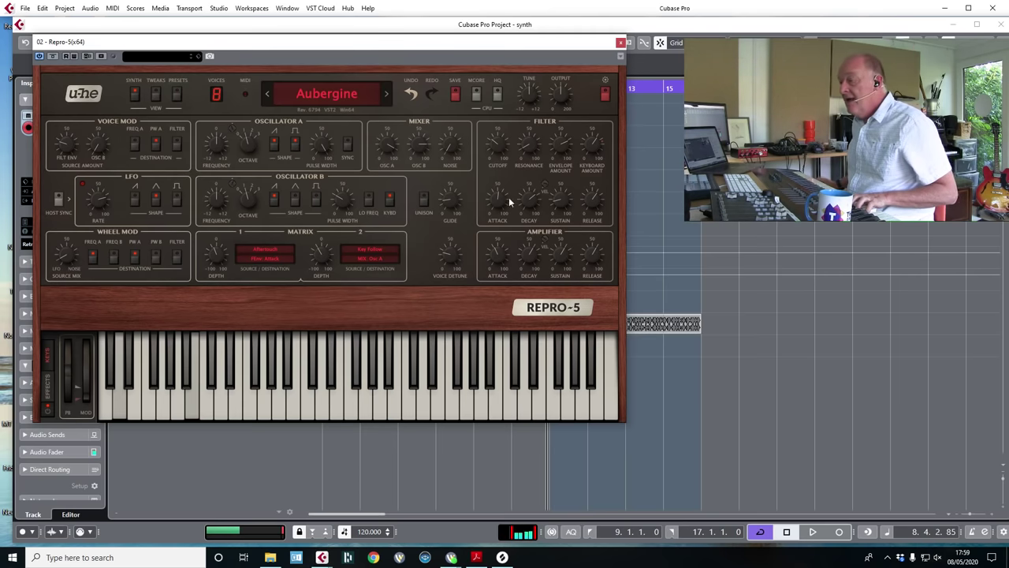
{"action": "scroll", "coordinate": [554, 169], "scroll_direction": "down", "scroll_amount": 2}
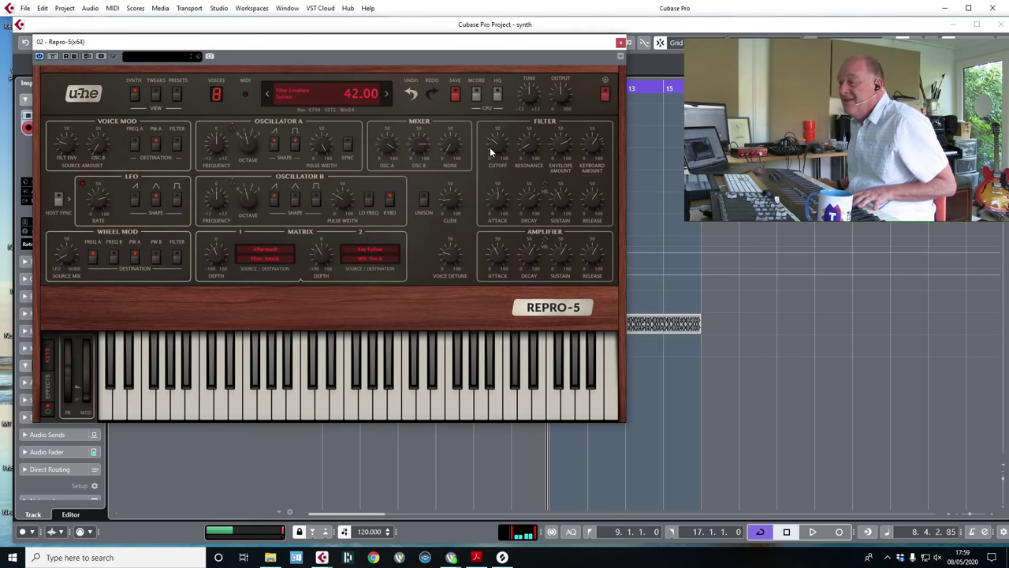
{"action": "scroll", "coordinate": [495, 140], "scroll_direction": "down", "scroll_amount": 7}
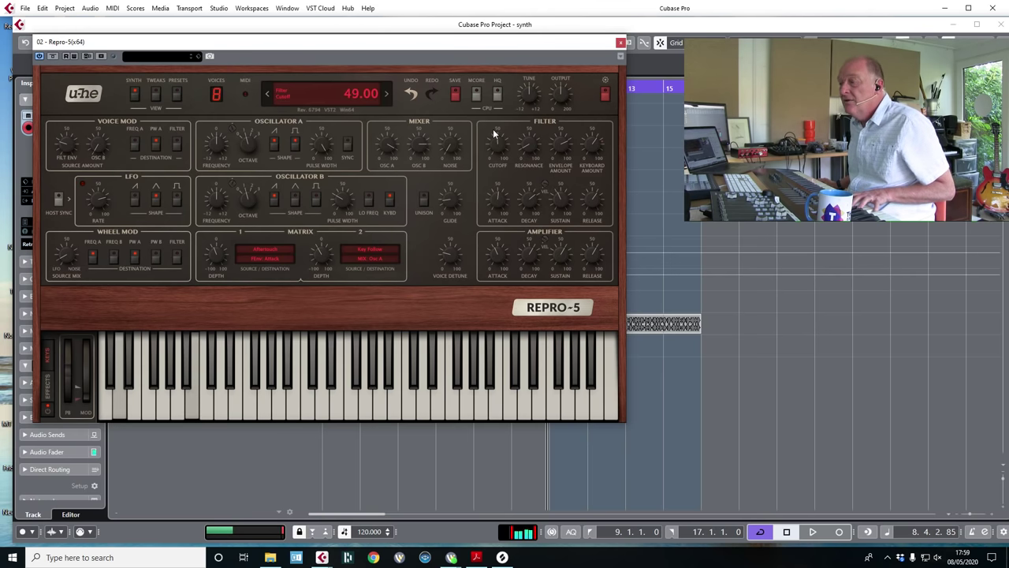
- Load the 4 Osc Monster Lead preset in Repro-5 and reposition its window
{"action": "left_click", "coordinate": [287, 94]}
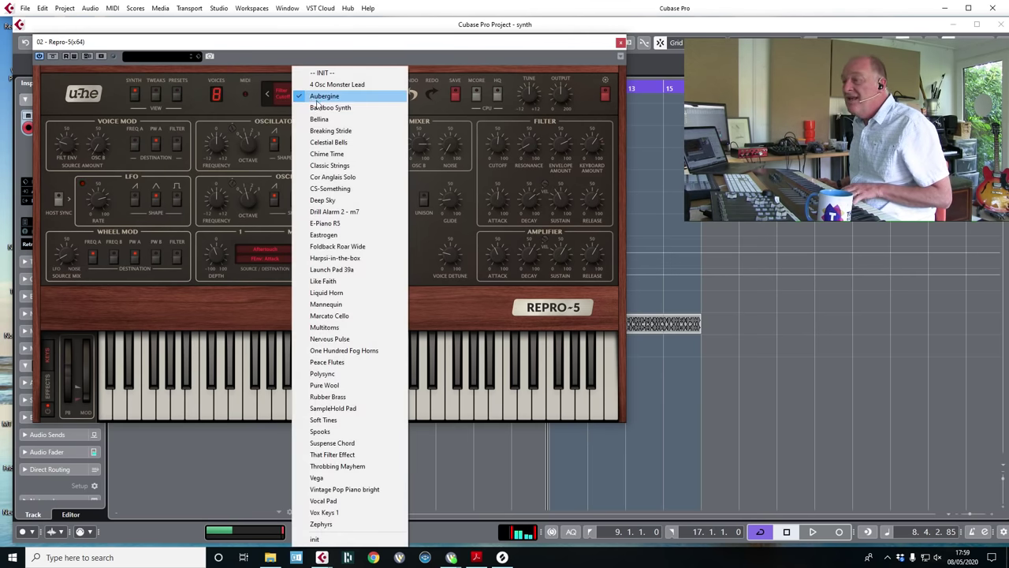
{"action": "left_click", "coordinate": [322, 85]}
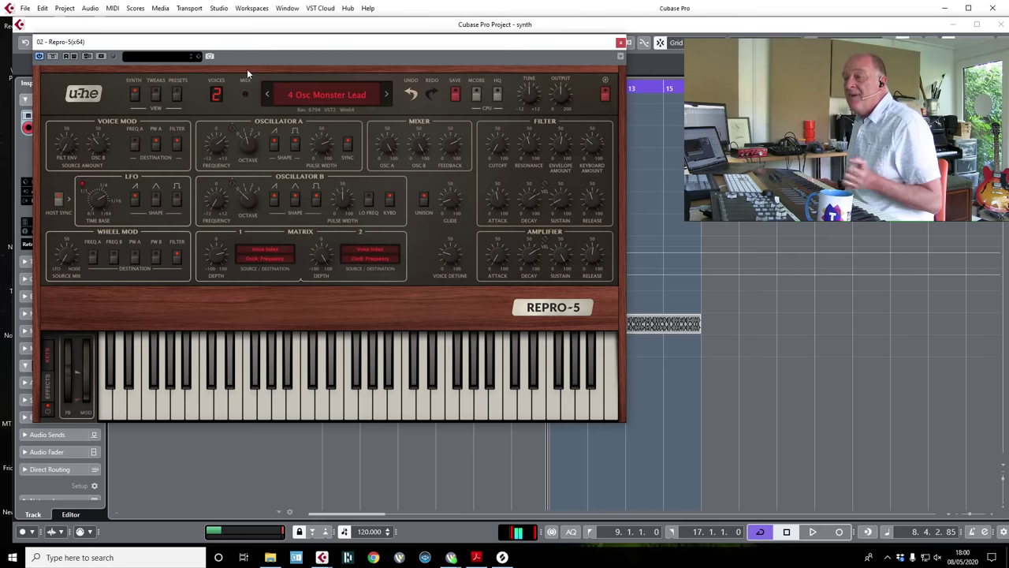
{"action": "left_click_drag", "start_coordinate": [263, 41], "coordinate": [286, 71]}
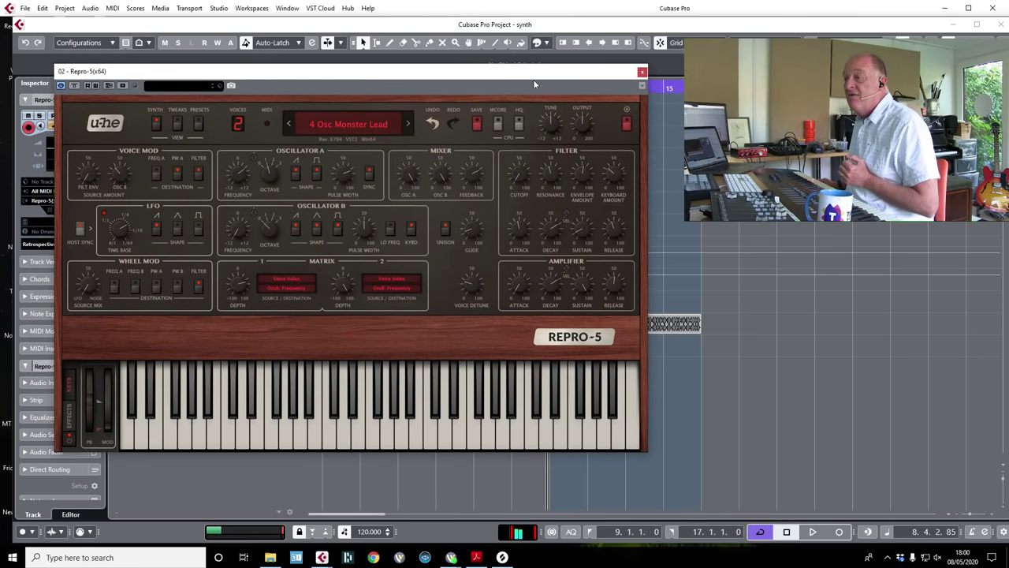
- Close Repro-5 and add a ZebraHZ instrument track below the DUNE 3 01 track
{"action": "left_click", "coordinate": [642, 72]}
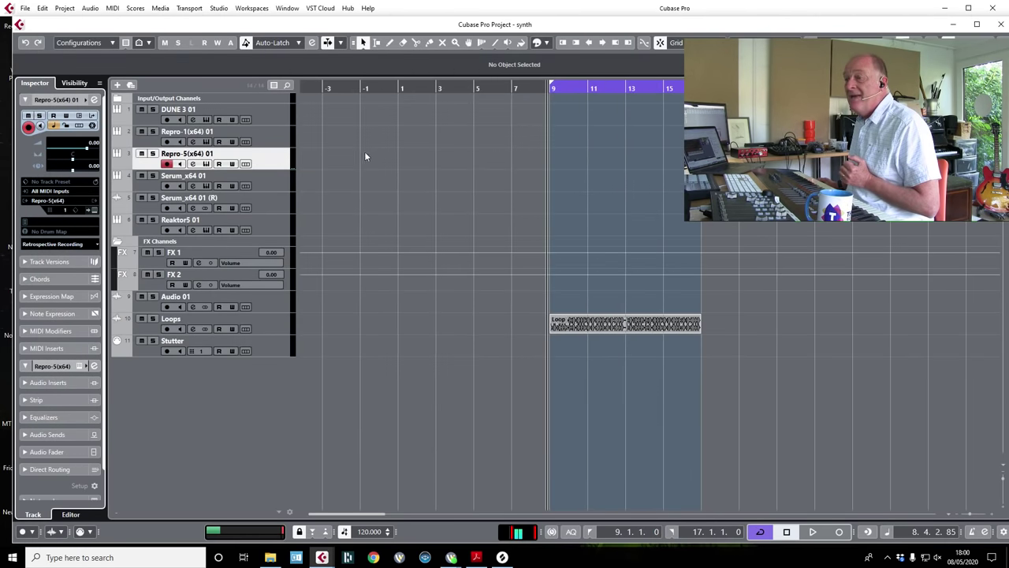
{"action": "left_click", "coordinate": [272, 115]}
{"action": "right_click", "coordinate": [272, 115]}
{"action": "mouse_move", "coordinate": [312, 132]}
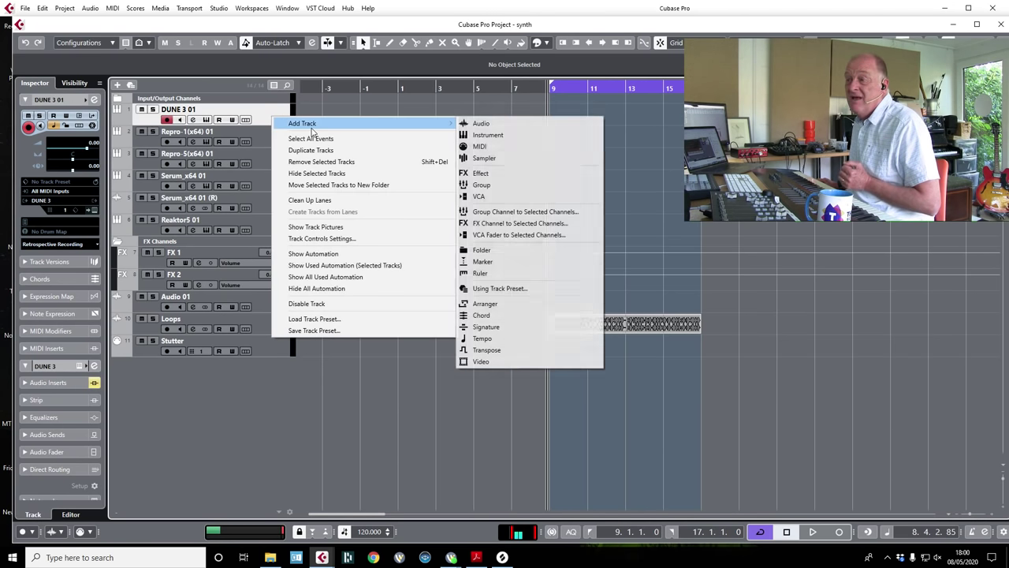
{"action": "left_click", "coordinate": [499, 134]}
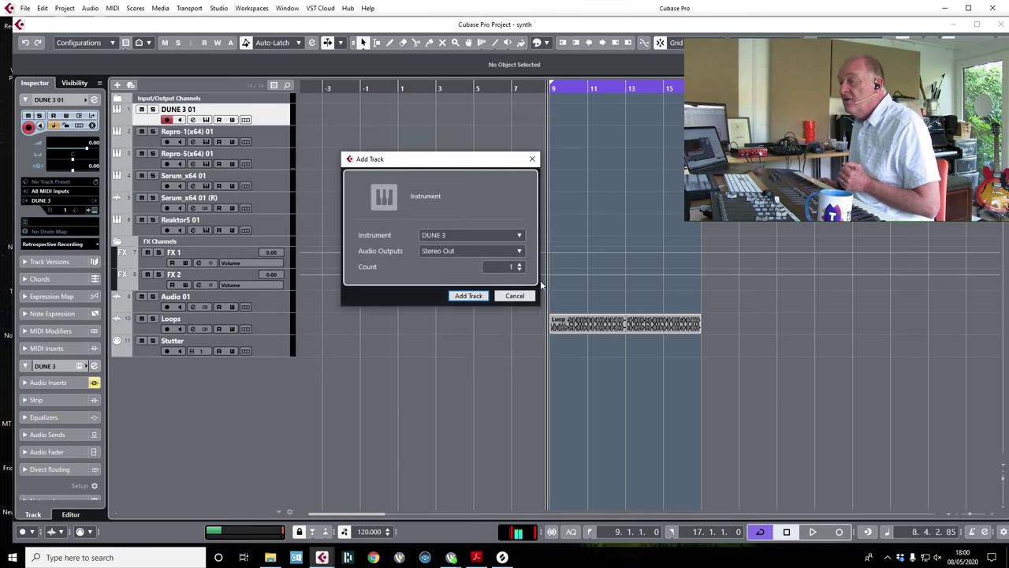
{"action": "left_click", "coordinate": [478, 234]}
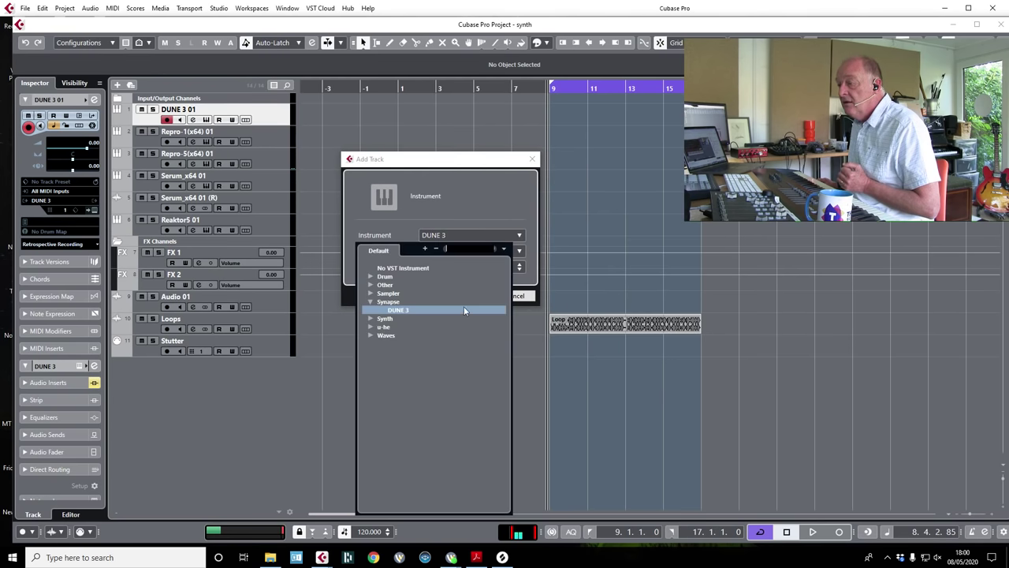
{"action": "left_click", "coordinate": [371, 326]}
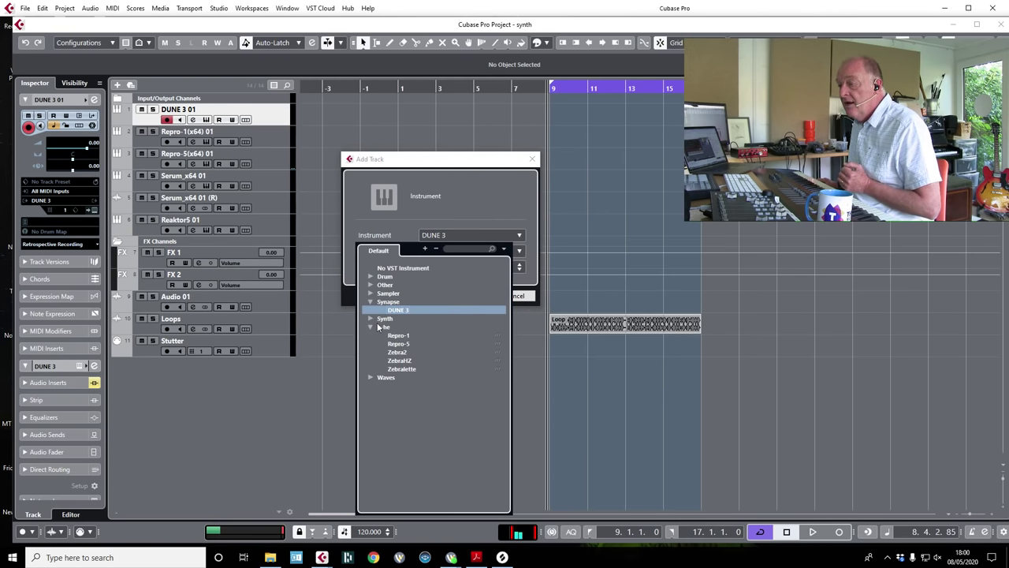
{"action": "left_click", "coordinate": [408, 361]}
{"action": "left_click", "coordinate": [469, 296]}
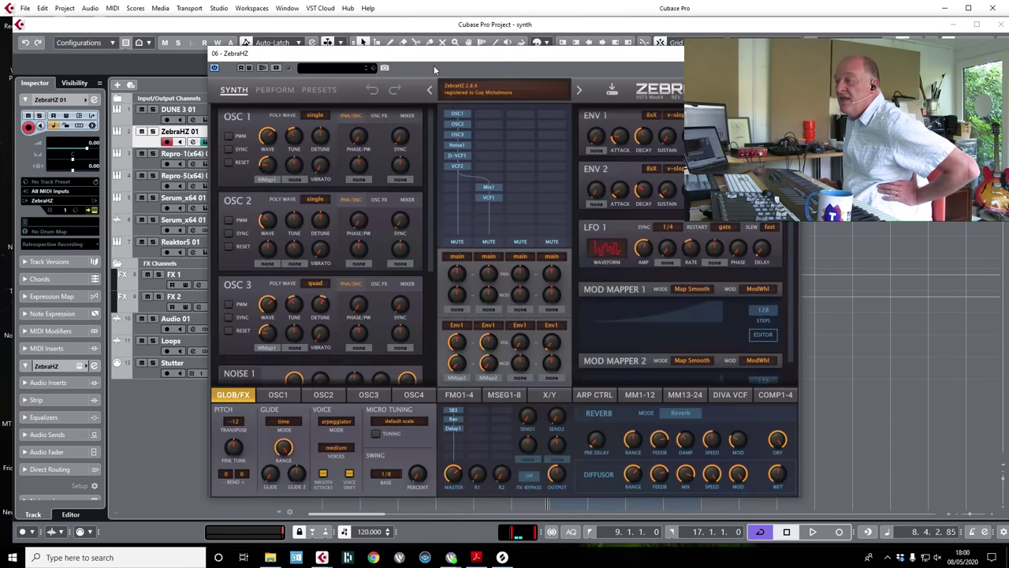
- Reposition the ZebraHZ window and show the Drums + Clocks folder in its preset browser, with Favourites collapsed
{"action": "left_click_drag", "start_coordinate": [441, 57], "coordinate": [302, 55]}
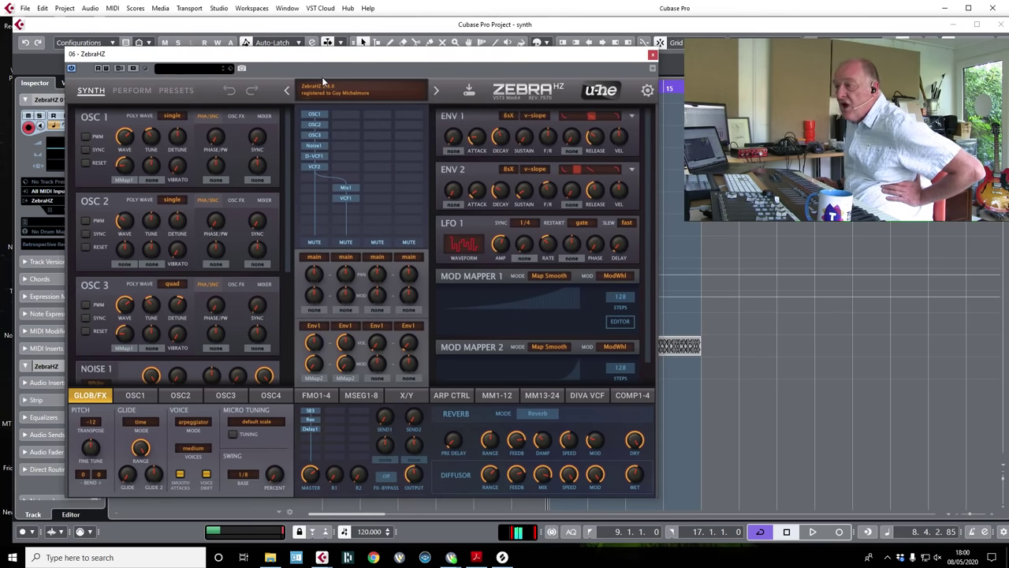
{"action": "left_click", "coordinate": [369, 90]}
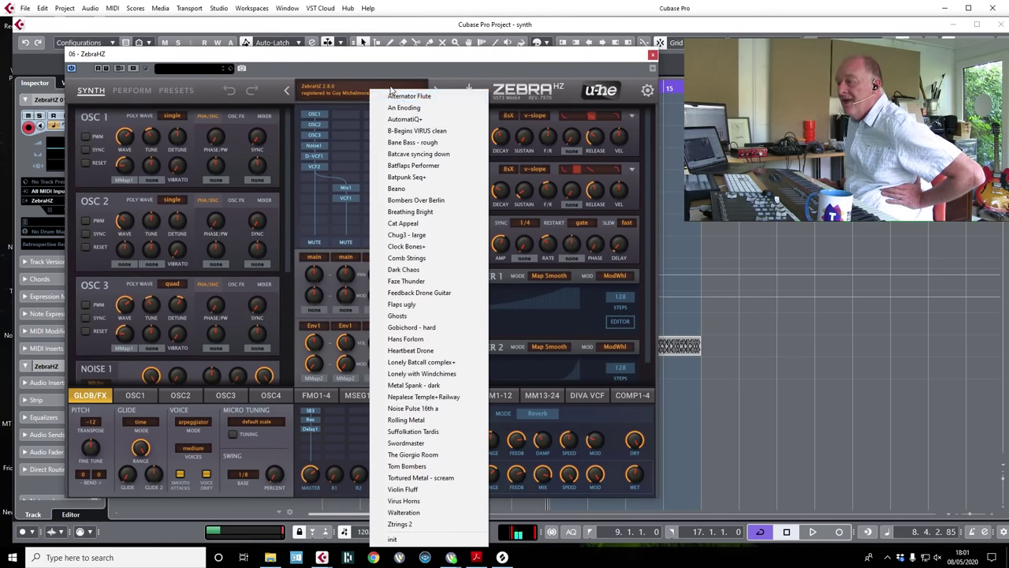
{"action": "left_click", "coordinate": [376, 68]}
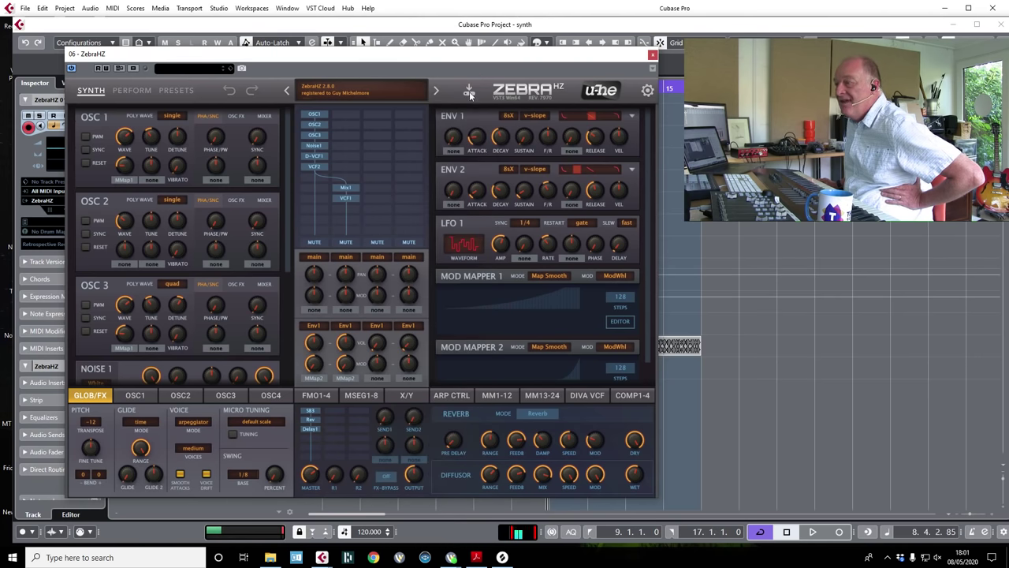
{"action": "left_click", "coordinate": [175, 92]}
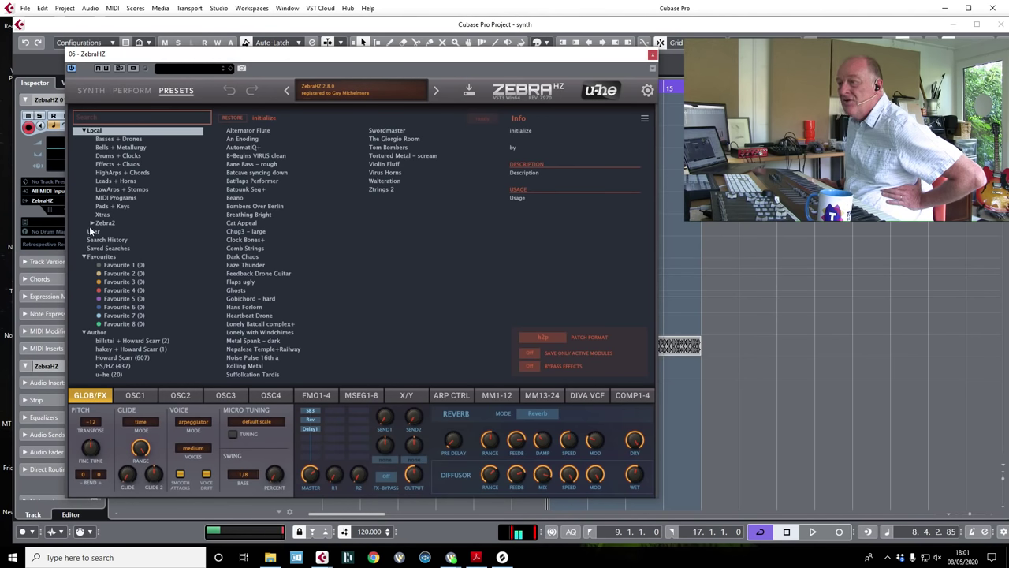
{"action": "left_click", "coordinate": [85, 257]}
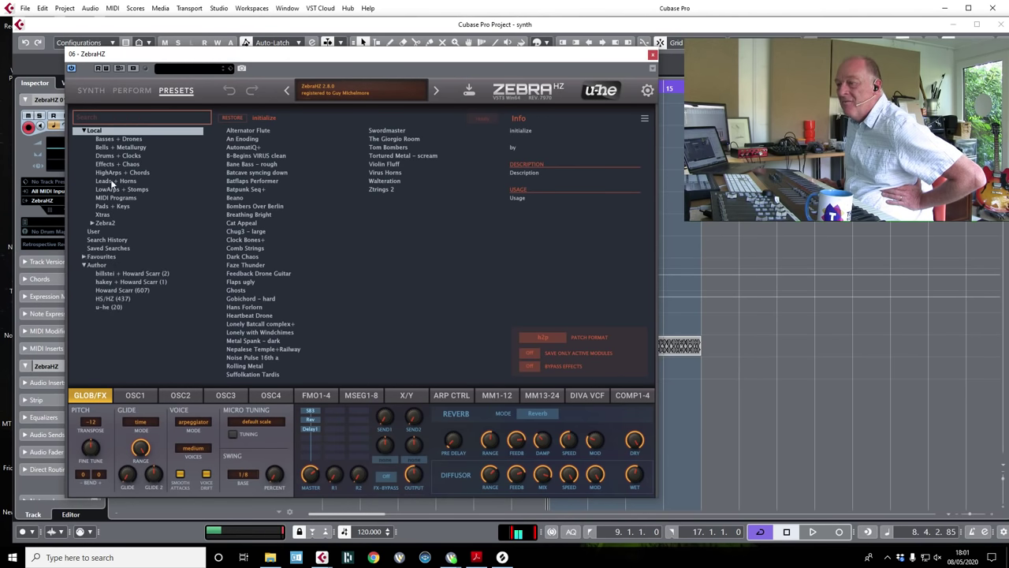
{"action": "left_click", "coordinate": [146, 157]}
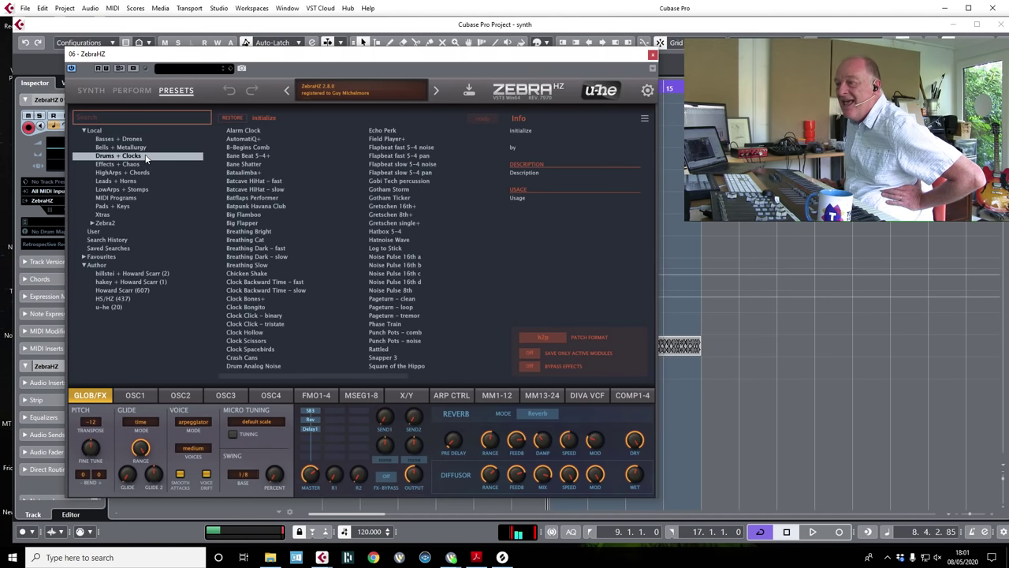
- Audition the Batcave HiHat - fast, Batcave HiHat - slow, Batflaps Performer and Flapbeat fast 5-4 noise presets in ZebraHZ
{"action": "left_click", "coordinate": [271, 182]}
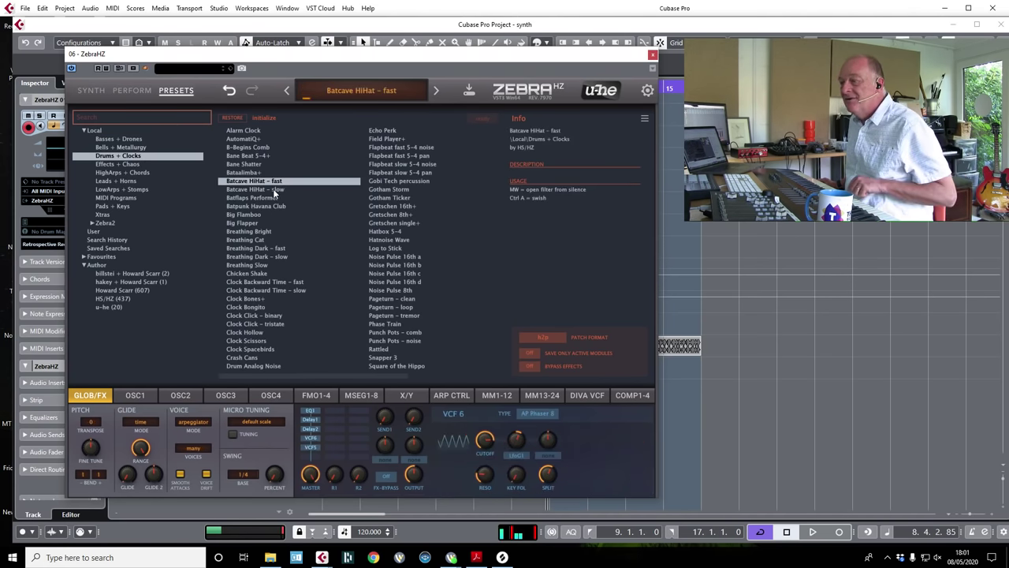
{"action": "left_click_drag", "start_coordinate": [264, 56], "coordinate": [360, 16]}
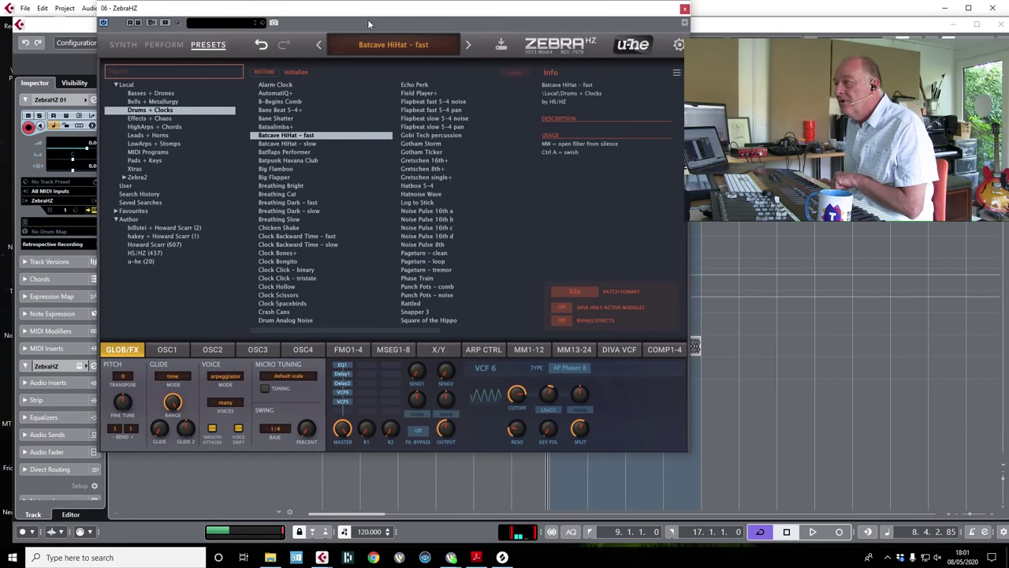
{"action": "left_click", "coordinate": [300, 146]}
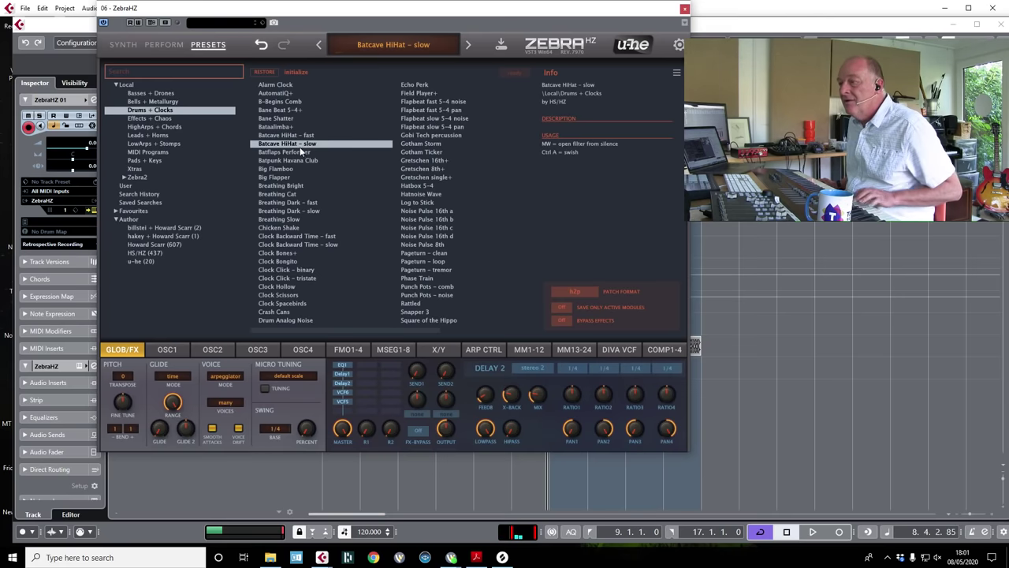
{"action": "left_click", "coordinate": [297, 152]}
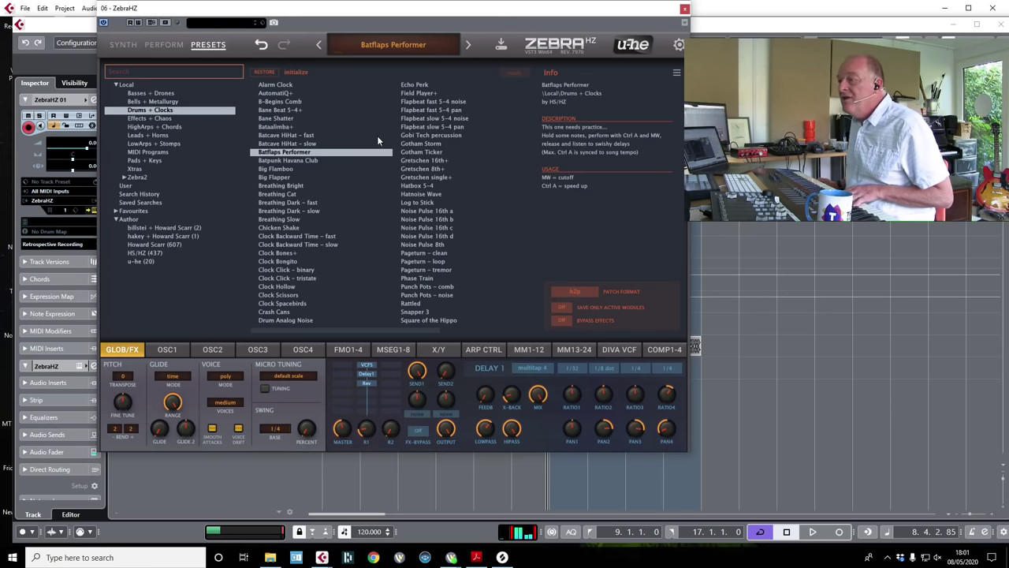
{"action": "left_click", "coordinate": [414, 103]}
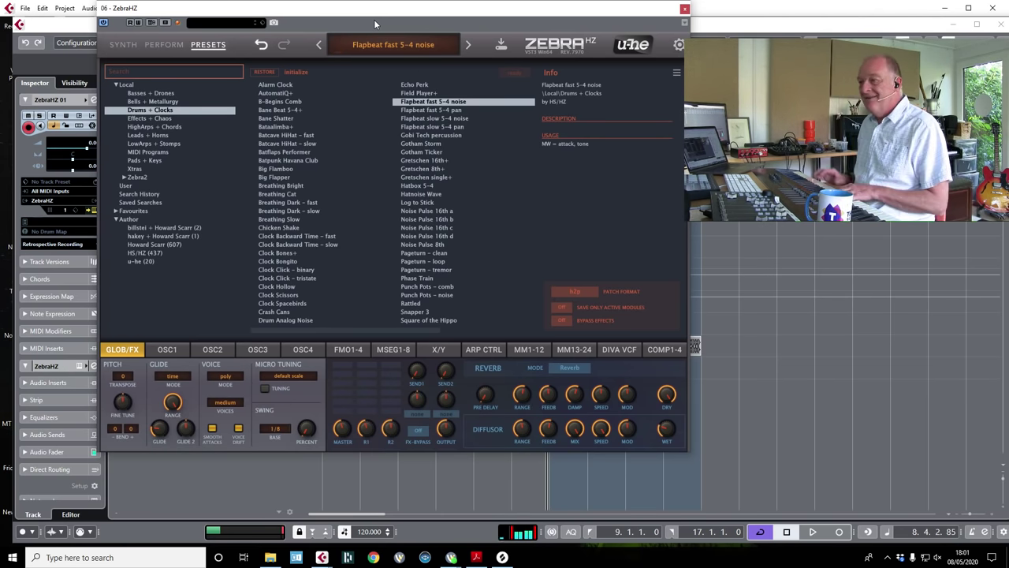
- Load the B-Begins simple 3 preset from LowArps + Stomps and raise the EQ1 Mid1 gain to 24 on the synth page
{"action": "left_click", "coordinate": [180, 145]}
{"action": "left_click", "coordinate": [294, 180]}
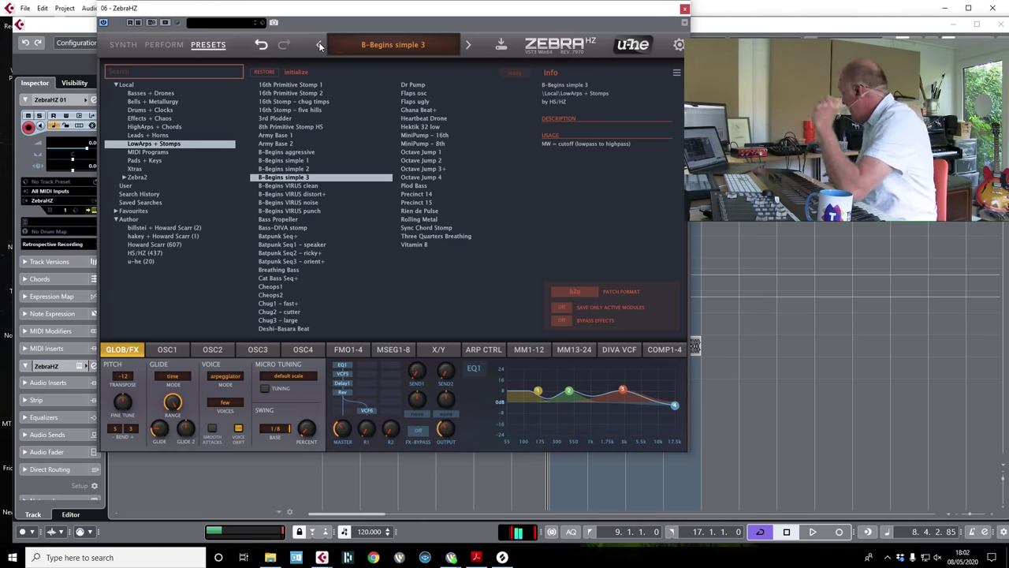
{"action": "left_click", "coordinate": [123, 42]}
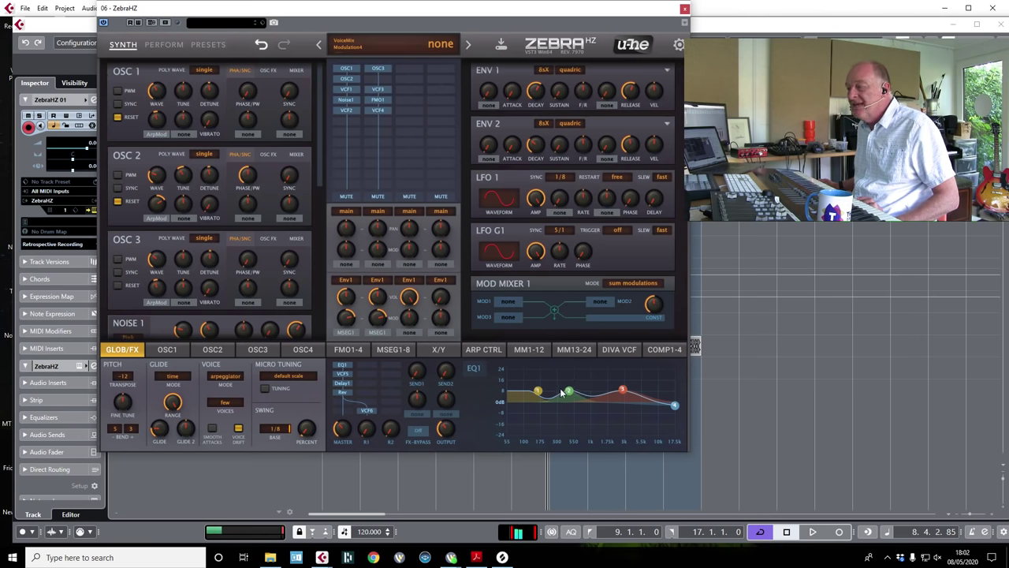
{"action": "left_click_drag", "start_coordinate": [570, 393], "coordinate": [544, 358]}
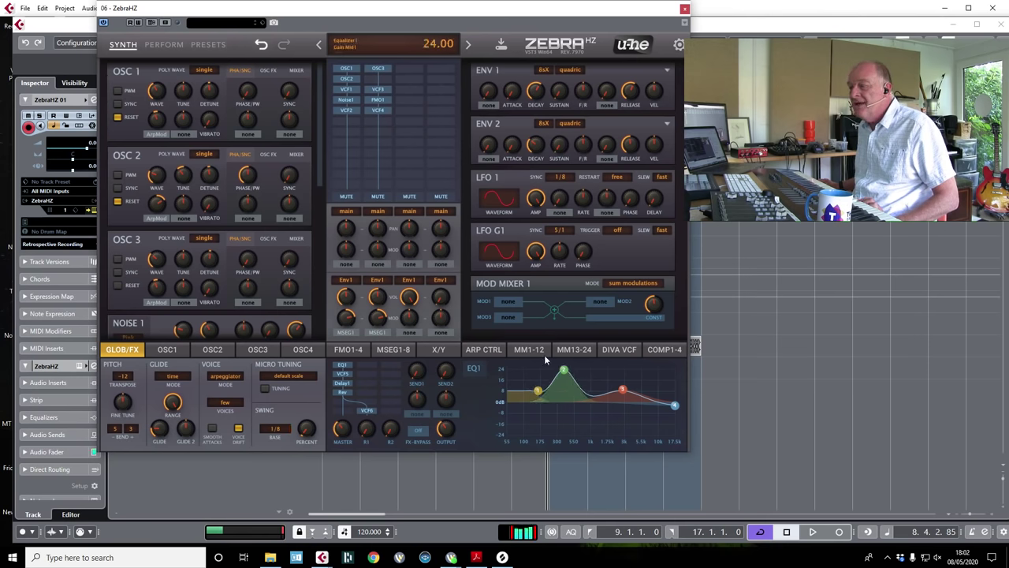
- Show ZebraHZ's MSEG1-8 envelope section, reposition the plug-in window and close it
{"action": "left_click", "coordinate": [393, 349]}
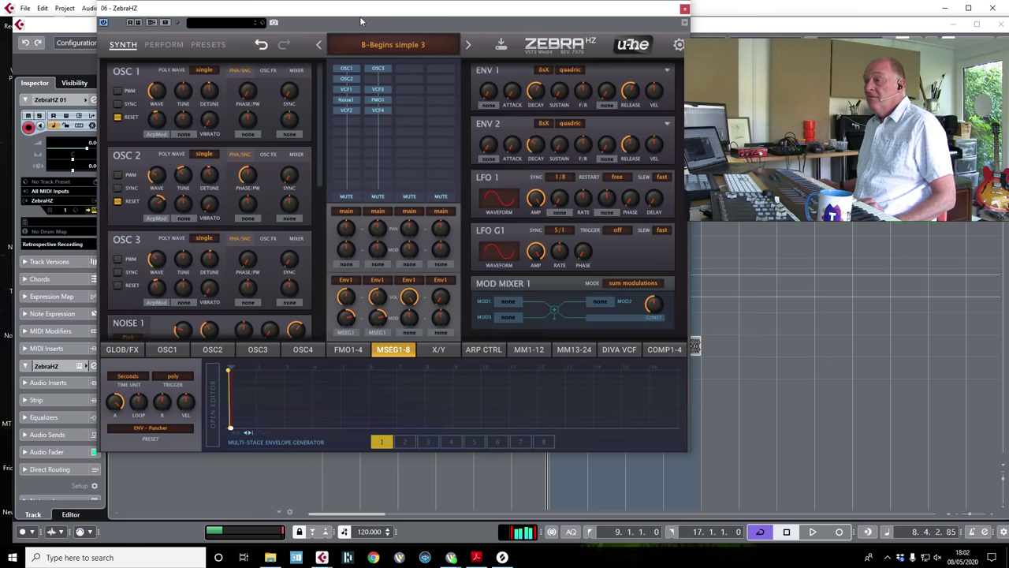
{"action": "left_click_drag", "start_coordinate": [359, 16], "coordinate": [406, 57]}
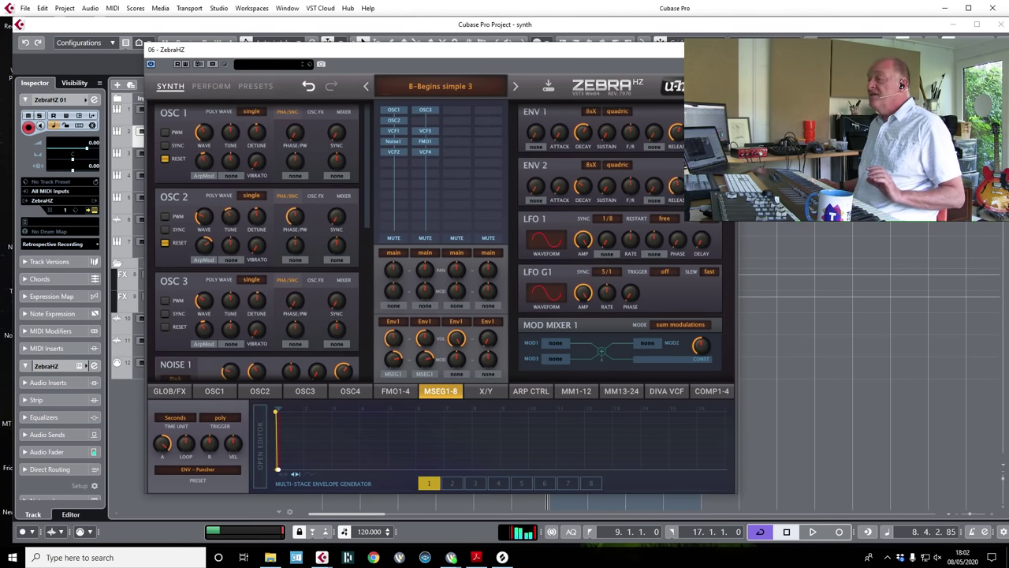
{"action": "left_click", "coordinate": [723, 49]}
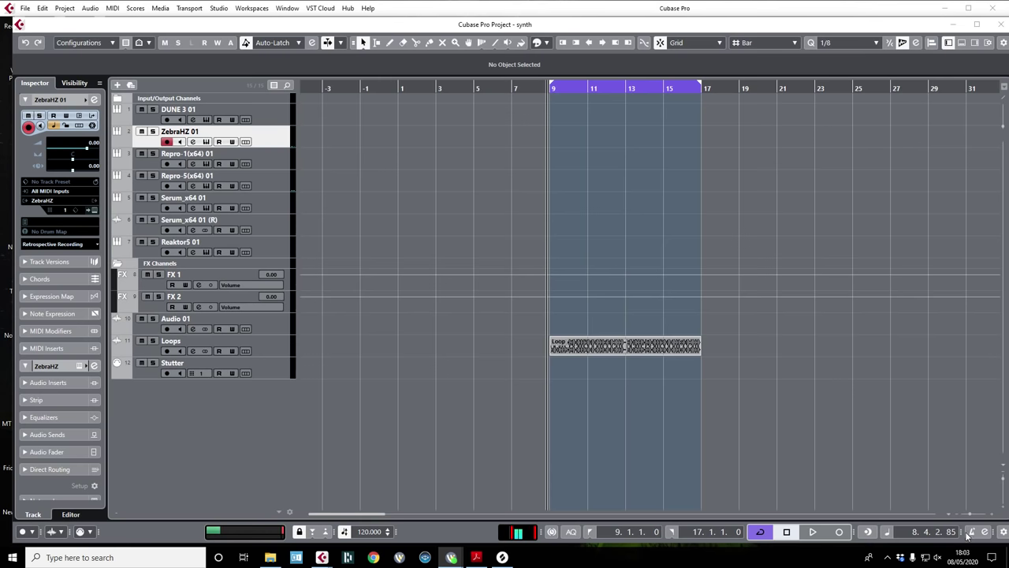
- Play the loop from bar 9 to 17, and record a MIDI part on the ZebraHZ 01 track over that range
{"action": "key", "text": "space"}
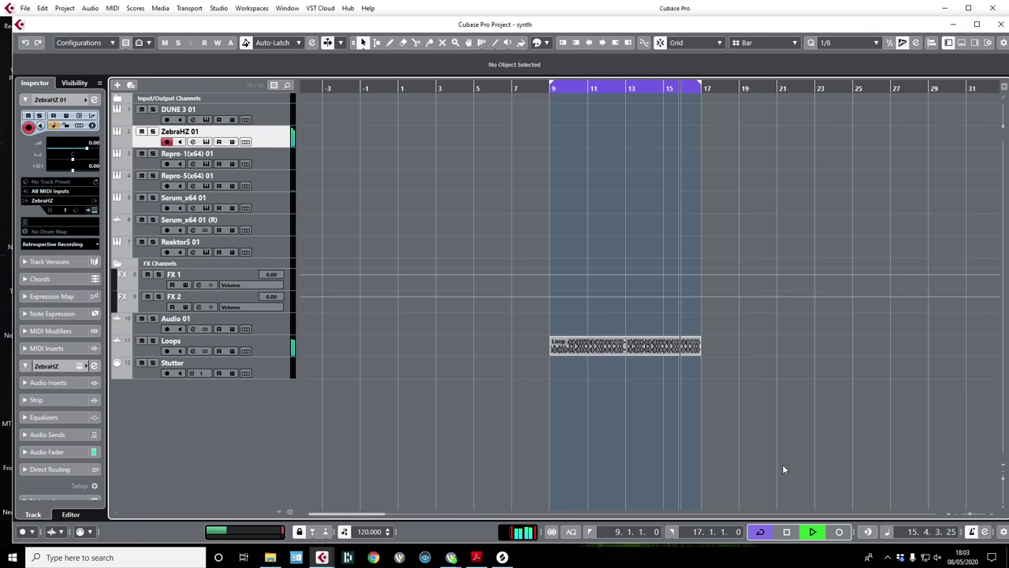
{"action": "key", "text": "space"}
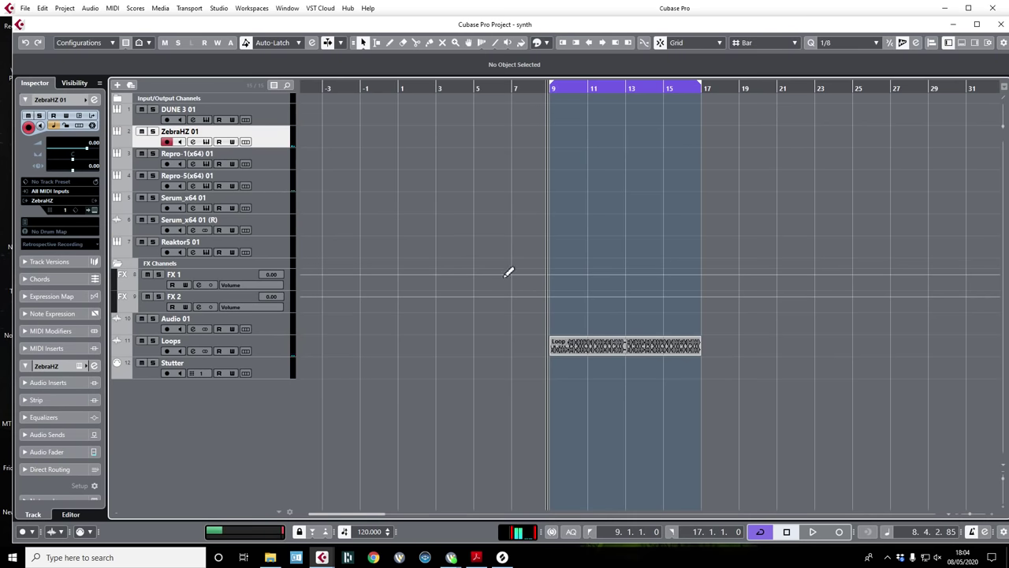
{"action": "key", "text": "KP_Multiply"}
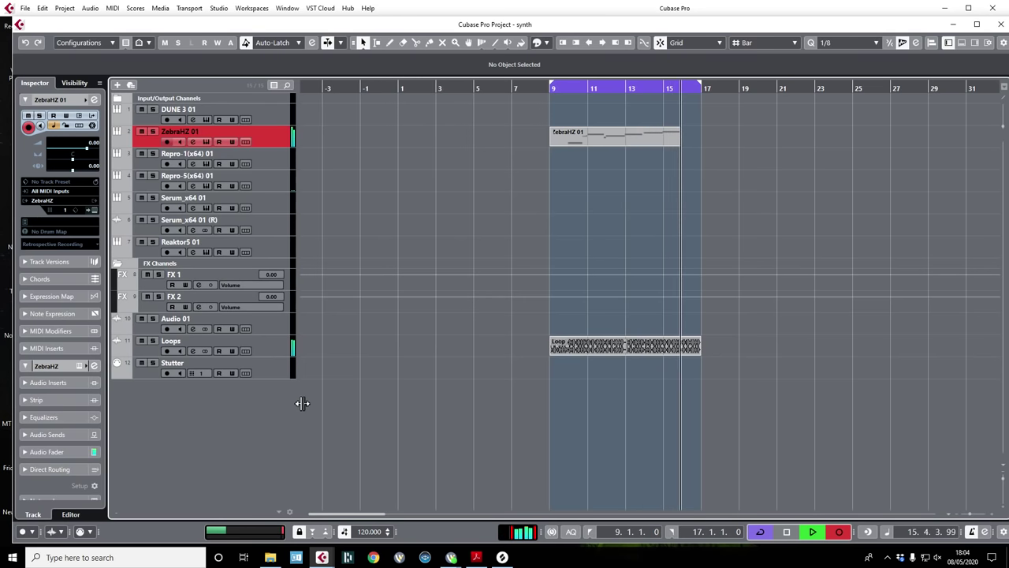
{"action": "key", "text": "space"}
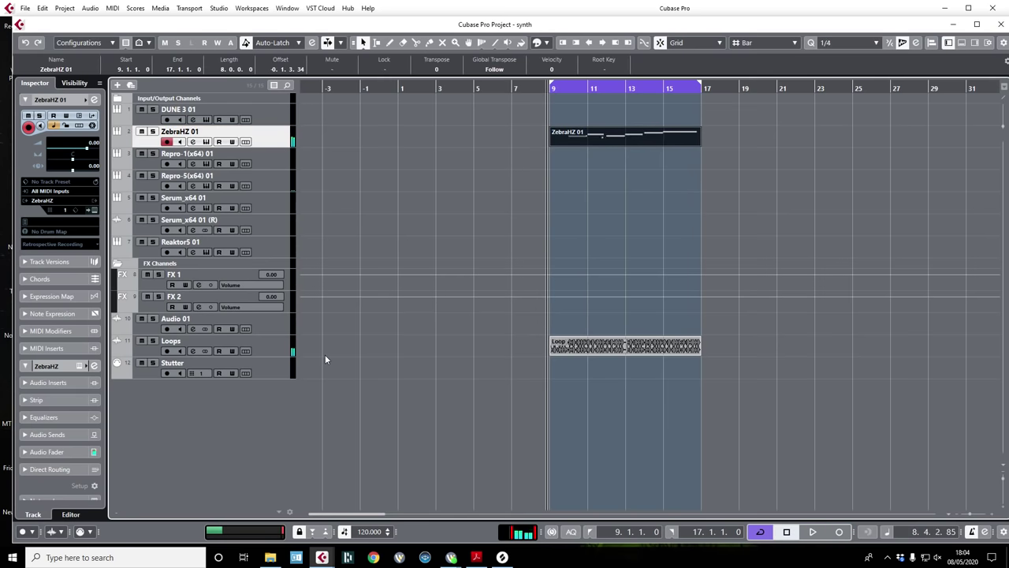
- Render the recorded ZebraHZ 01 part in place with the current settings
{"action": "right_click", "coordinate": [637, 141]}
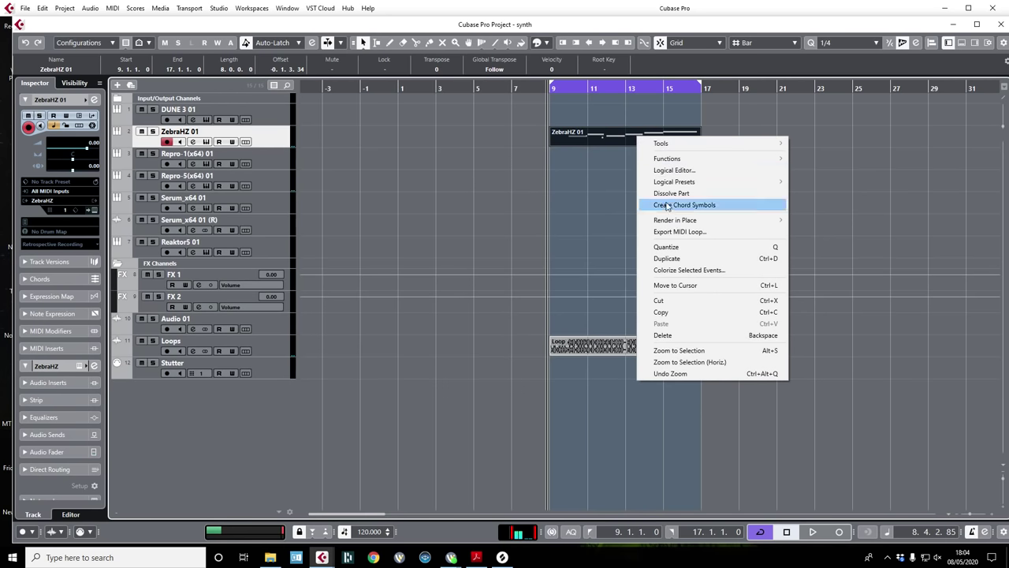
{"action": "mouse_move", "coordinate": [752, 219]}
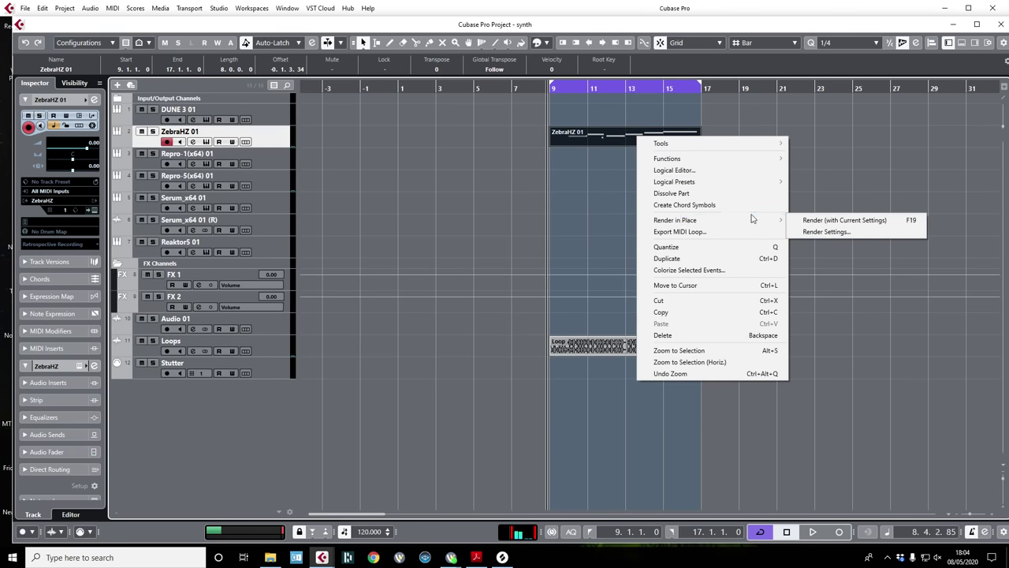
{"action": "left_click", "coordinate": [817, 219]}
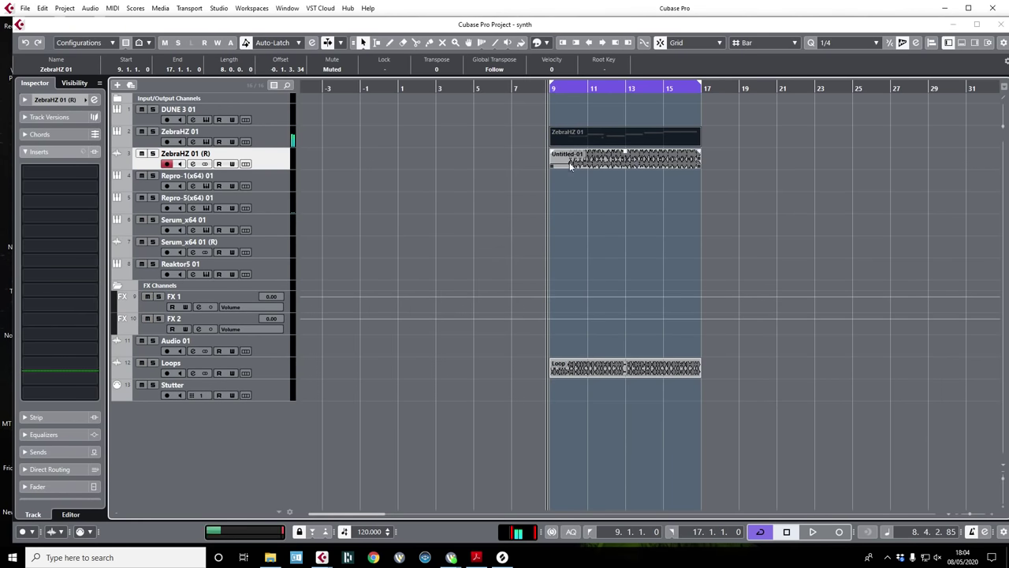
- Enlarge the ZebraHZ 01 (R) track and examine the rendered waveform closely from bar 9 to the first hits at bar 10
{"action": "left_click_drag", "start_coordinate": [283, 170], "coordinate": [282, 263]}
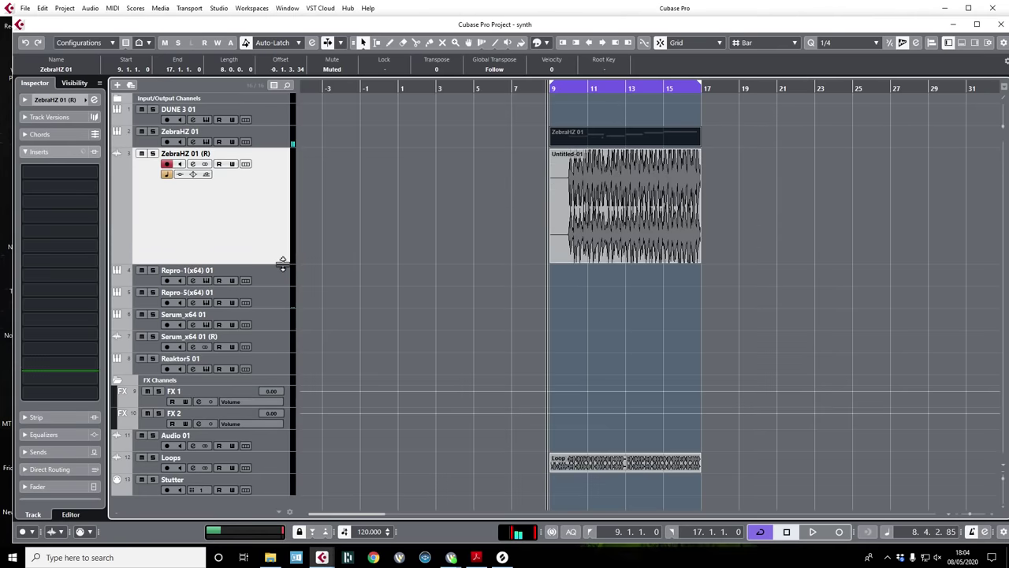
{"action": "key", "text": "h"}
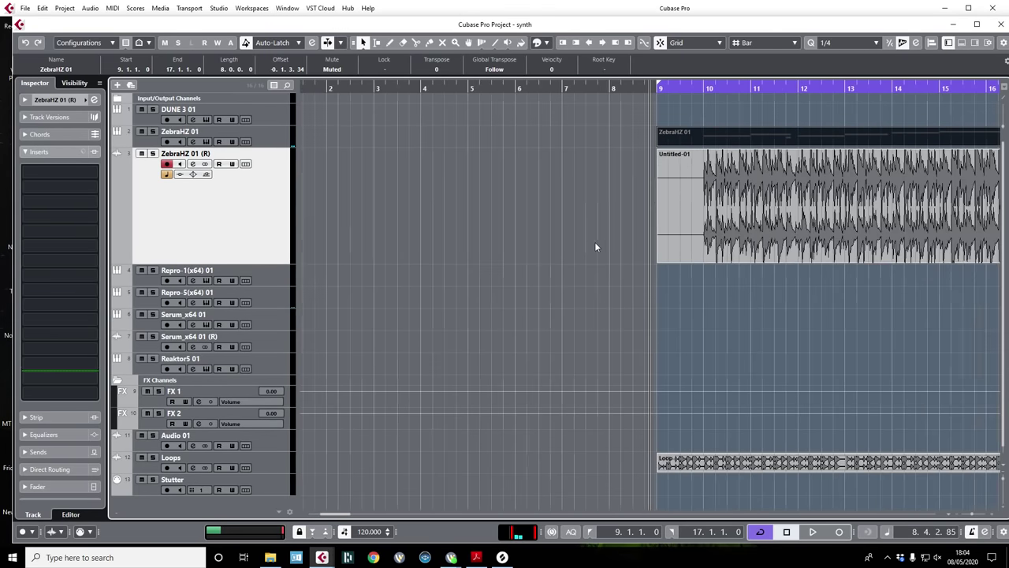
{"action": "key", "text": "h"}
{"action": "scroll", "coordinate": [561, 262], "scroll_direction": "right", "scroll_amount": 2}
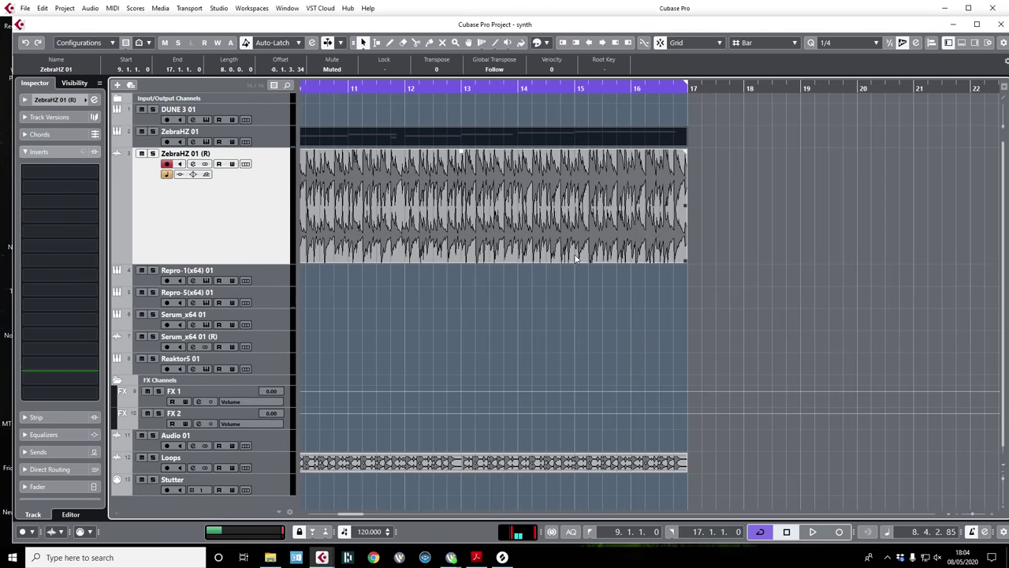
{"action": "scroll", "coordinate": [575, 258], "scroll_direction": "left", "scroll_amount": 3}
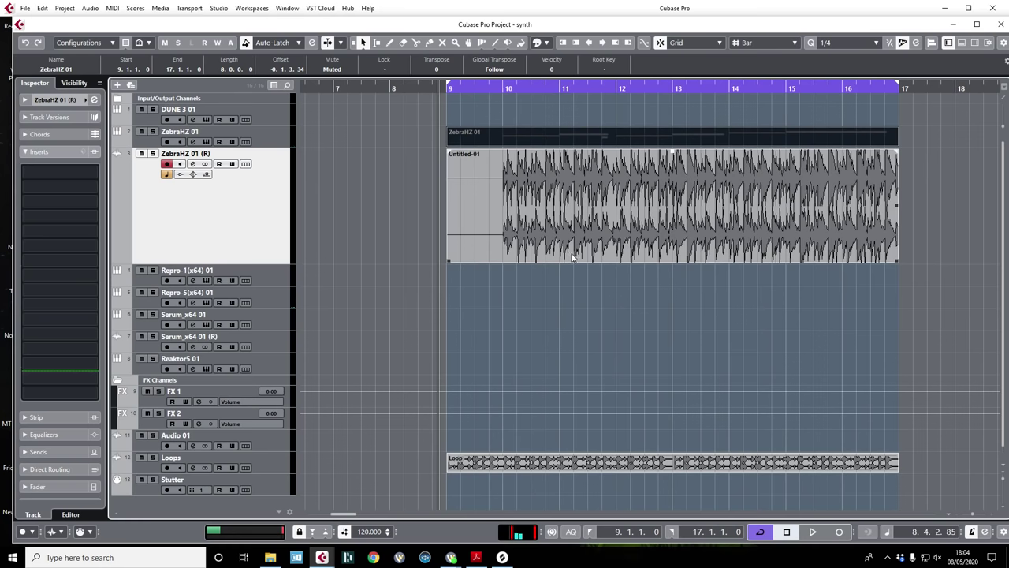
{"action": "key", "text": "h"}
{"action": "key", "text": "h"}
{"action": "key", "text": "h"}
{"action": "key", "text": "h"}
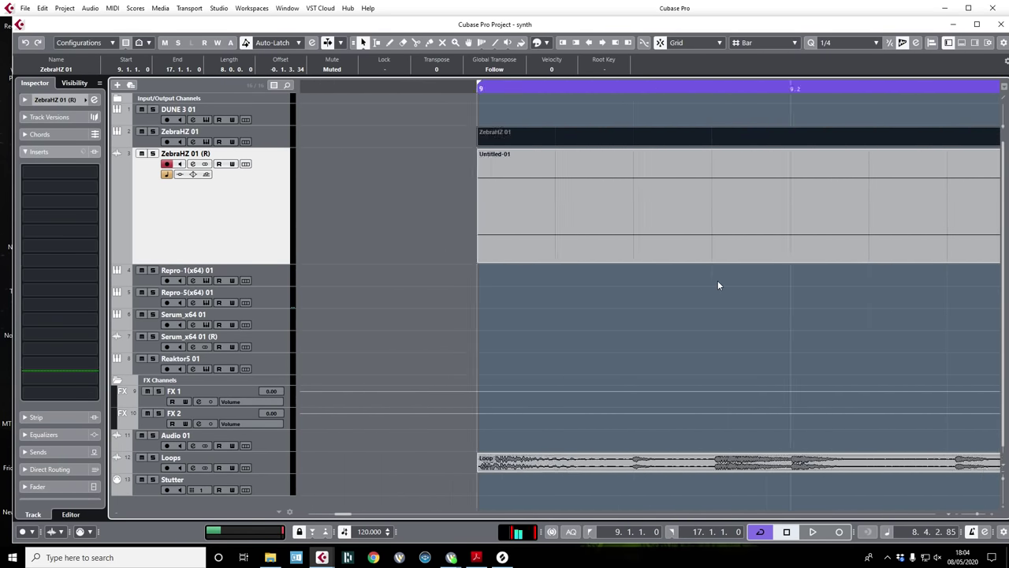
{"action": "scroll", "coordinate": [717, 280], "scroll_direction": "right", "scroll_amount": 3}
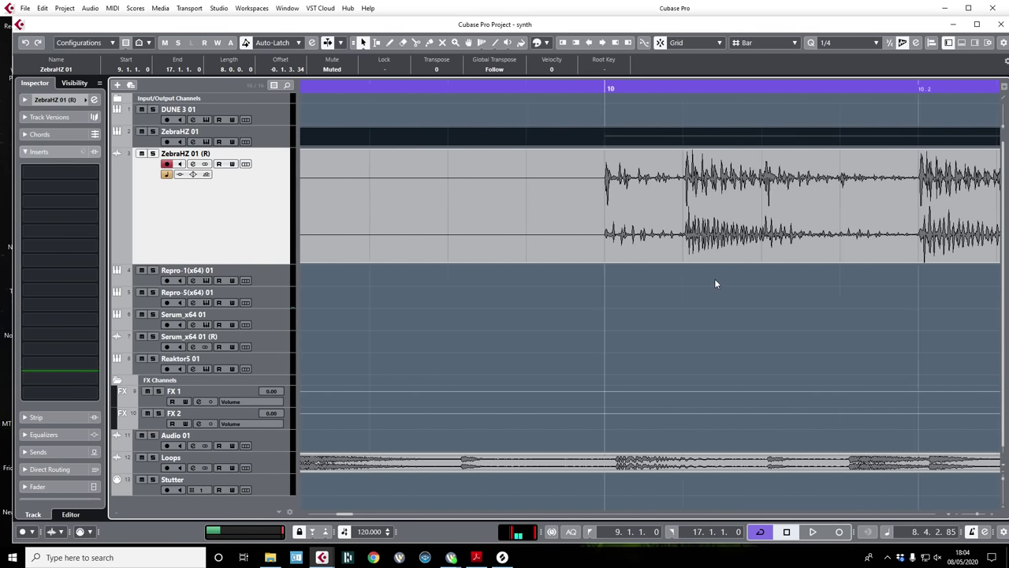
{"action": "scroll", "coordinate": [714, 278], "scroll_direction": "right", "scroll_amount": 3}
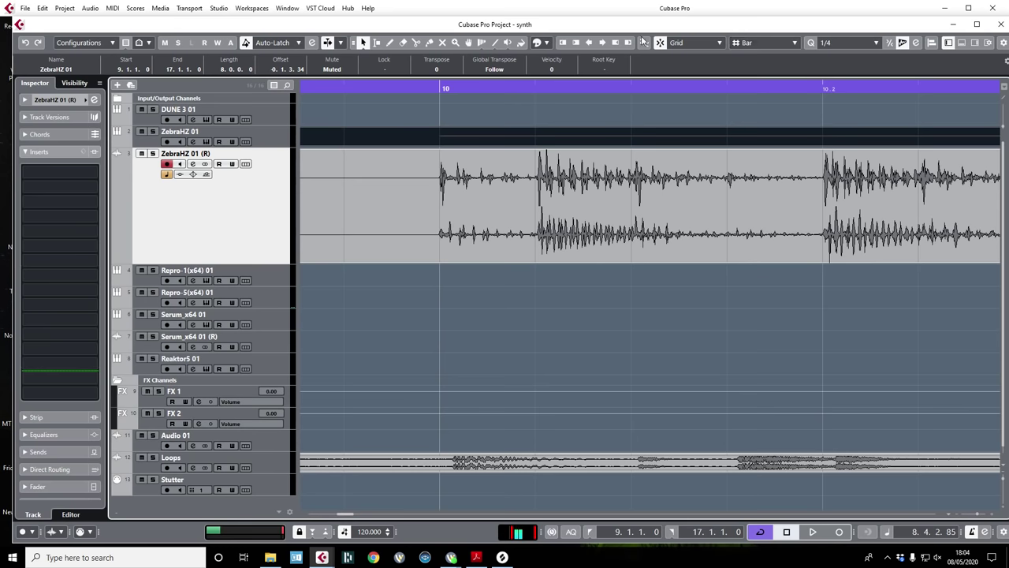
- With snap off, split the rendered ZebraHZ audio at 9.4.4.114, just before bar 10, and delete the silent section before the cut
{"action": "key", "text": "3"}
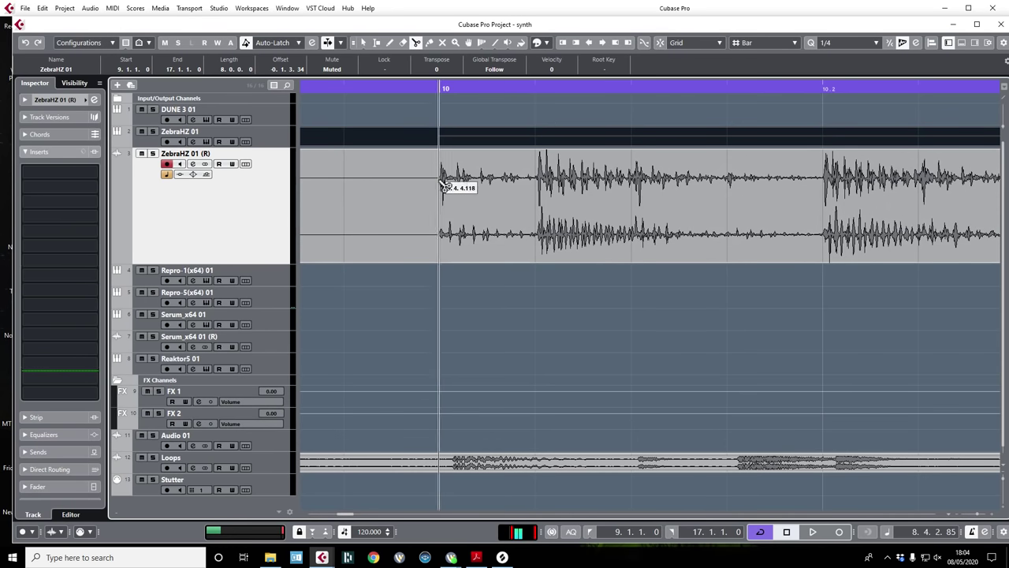
{"action": "left_click", "coordinate": [440, 193]}
{"action": "key", "text": "1"}
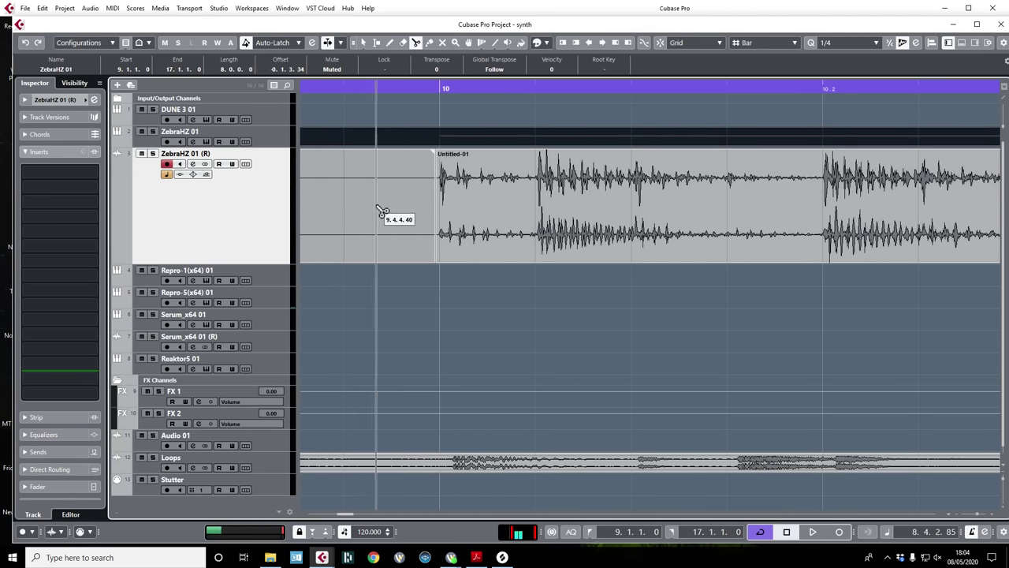
{"action": "left_click", "coordinate": [378, 204]}
{"action": "key", "text": "Delete"}
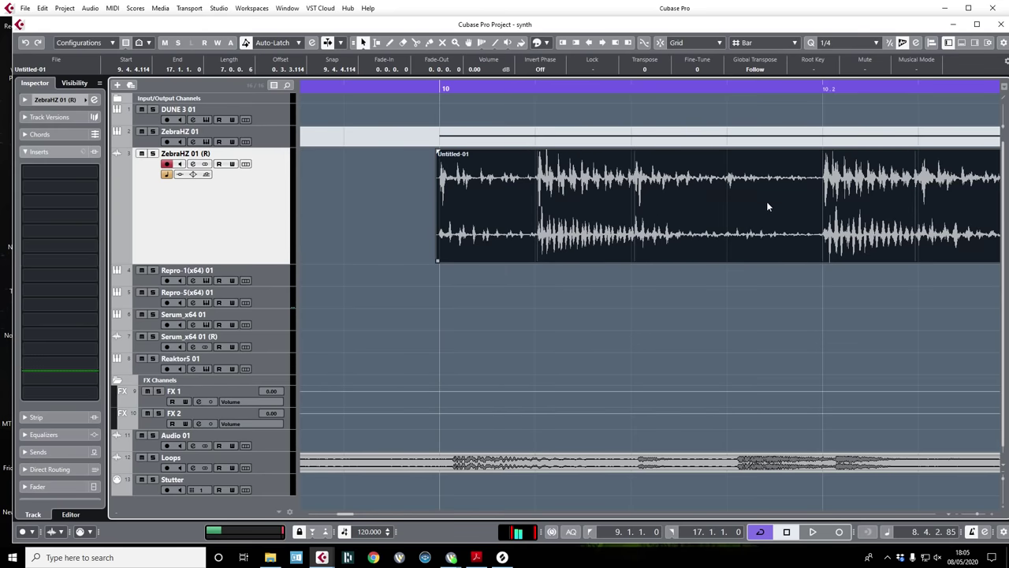
- Nudge the trimmed ZebraHZ audio event slightly earlier so it starts at 9.4.4.107, checking later hits against the grid, and play it with the loop
{"action": "left_click_drag", "start_coordinate": [767, 203], "coordinate": [764, 203]}
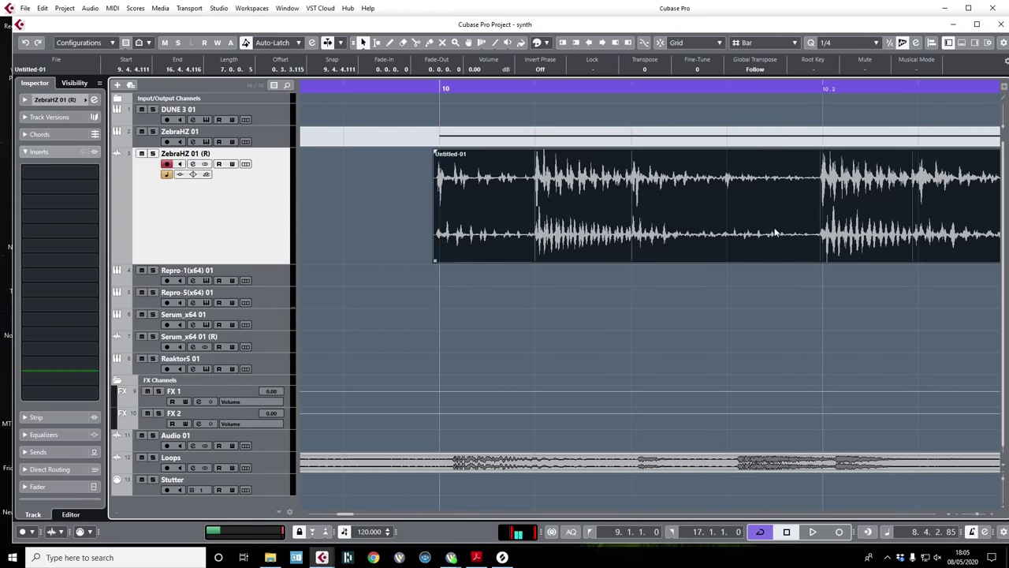
{"action": "scroll", "coordinate": [763, 257], "scroll_direction": "right", "scroll_amount": 5}
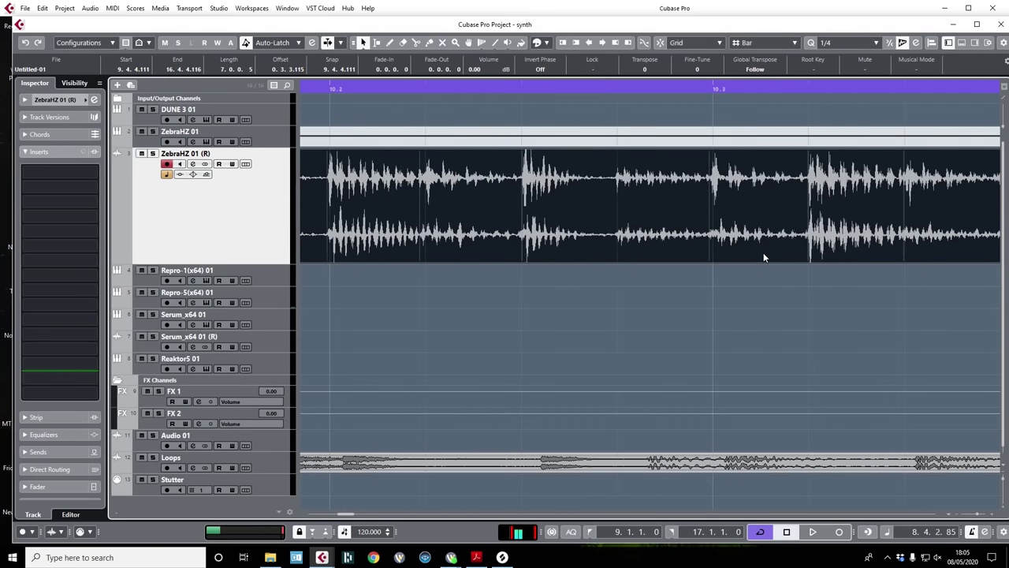
{"action": "scroll", "coordinate": [763, 253], "scroll_direction": "right", "scroll_amount": 2}
{"action": "scroll", "coordinate": [763, 252], "scroll_direction": "right", "scroll_amount": 2}
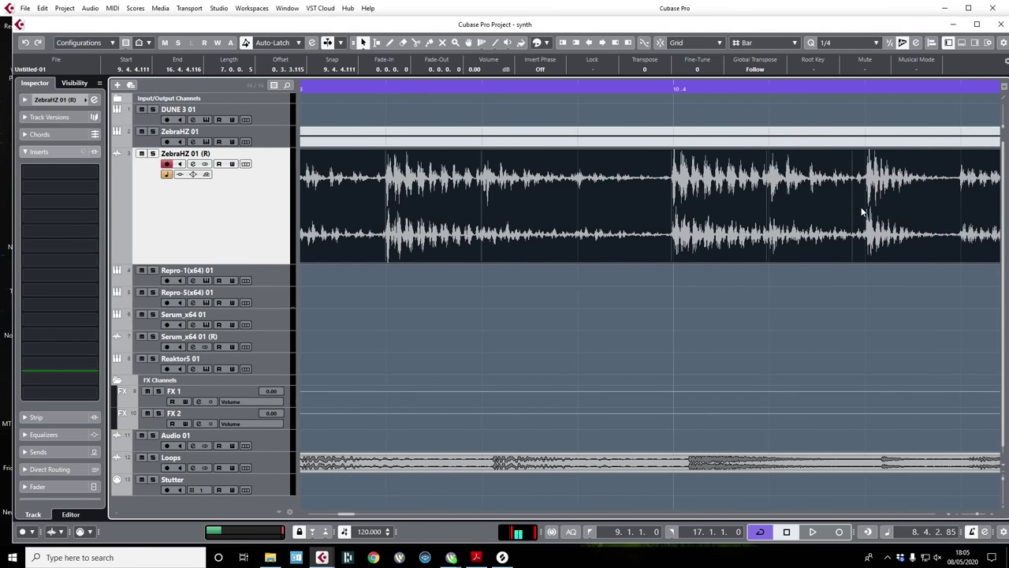
{"action": "left_click_drag", "start_coordinate": [872, 197], "coordinate": [867, 198]}
{"action": "key", "text": "space"}
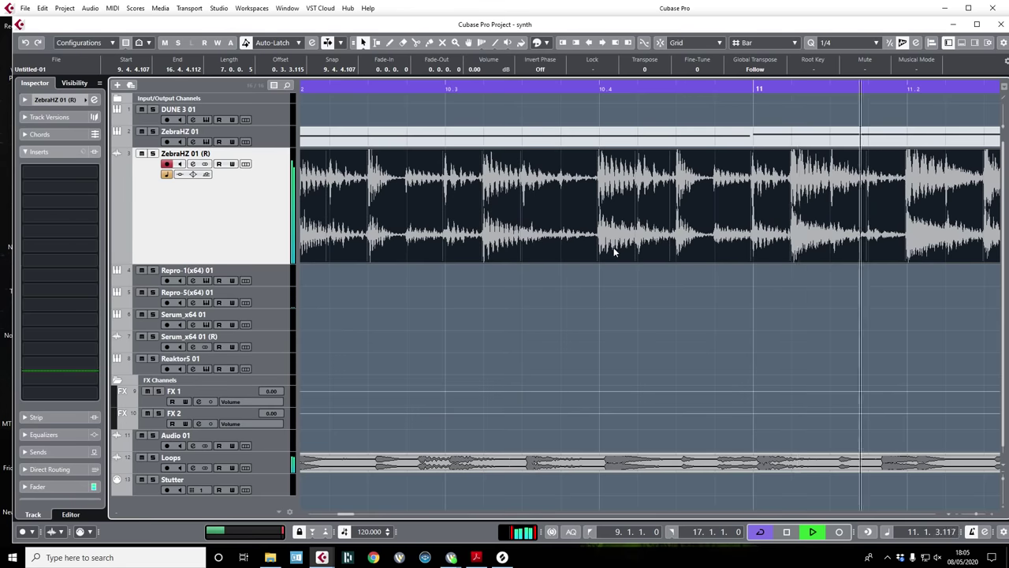
{"action": "key", "text": "space"}
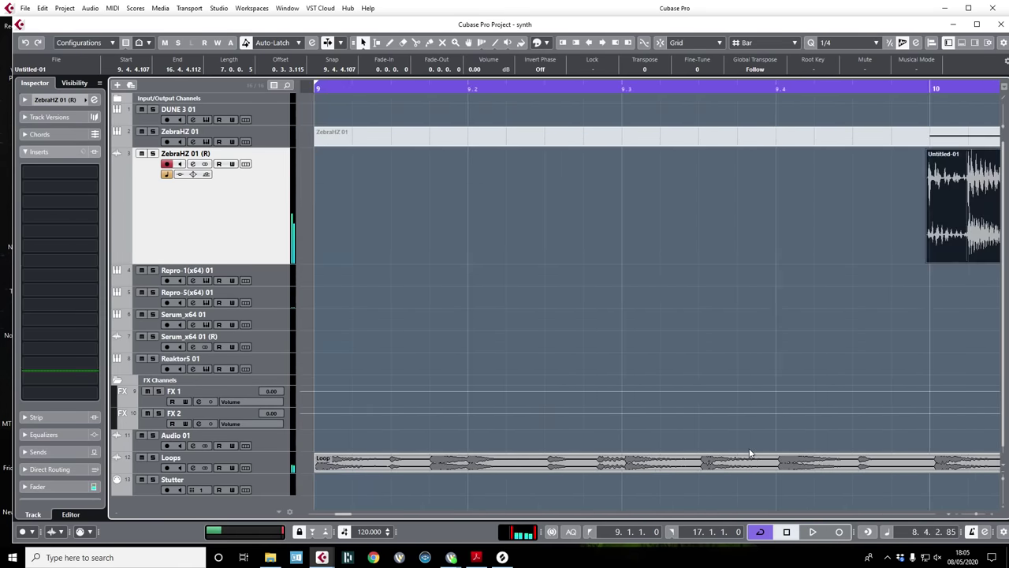
- Delete the Loop event from the Loops track and play the rendered ZebraHZ audio on its own
{"action": "left_click", "coordinate": [770, 468]}
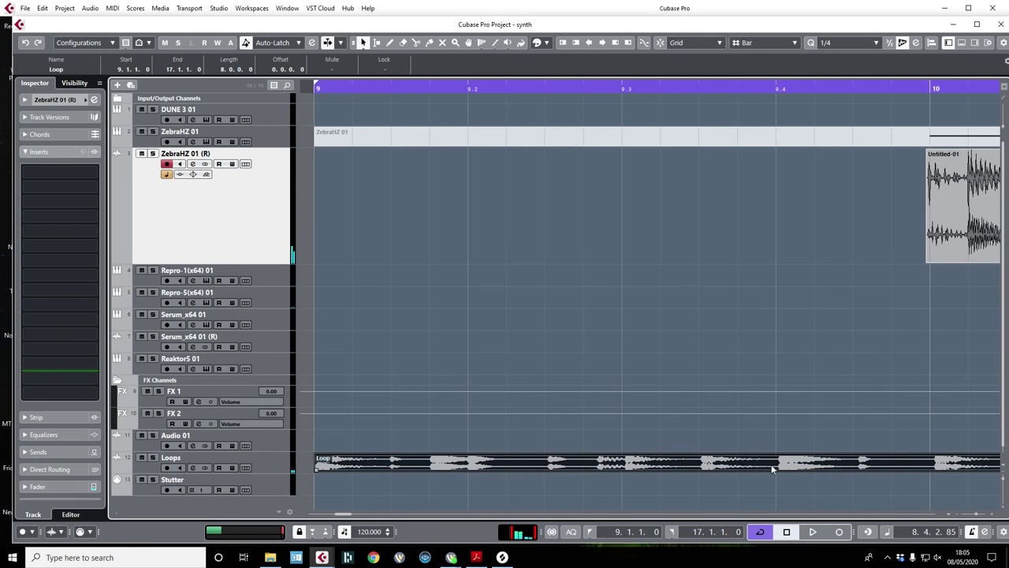
{"action": "key", "text": "Delete"}
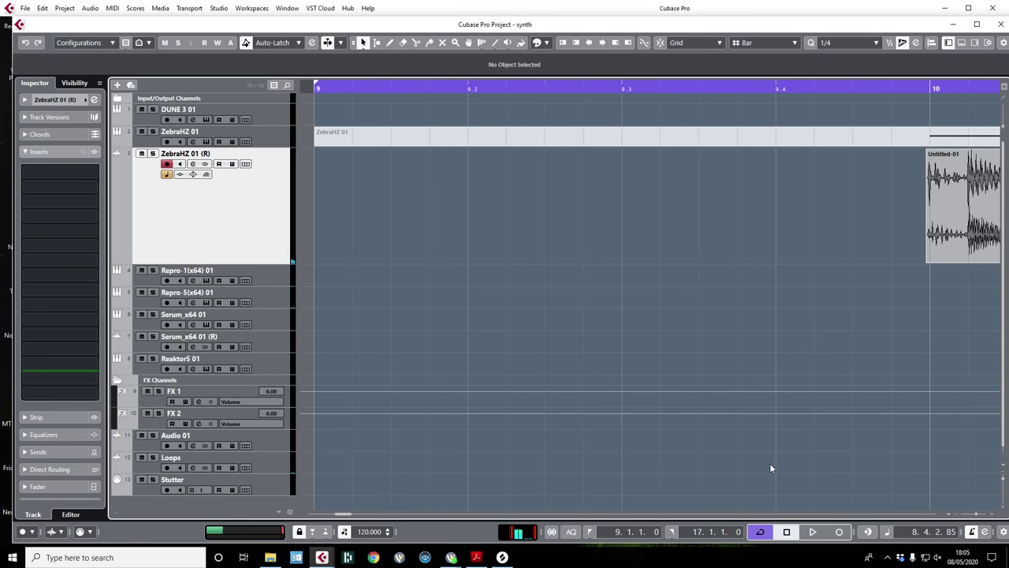
{"action": "key", "text": "space"}
{"action": "key", "text": "g"}
{"action": "key", "text": "g"}
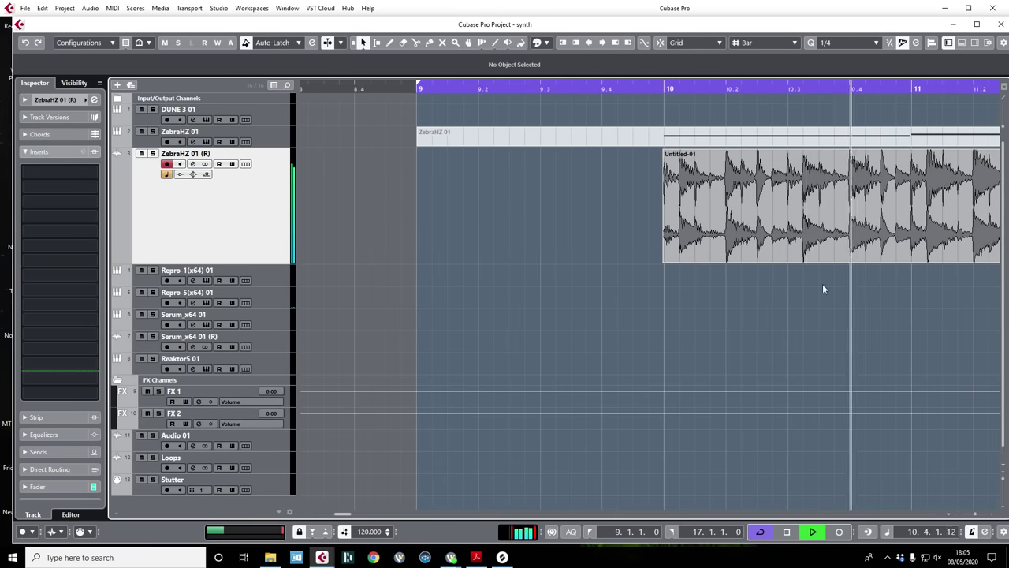
{"action": "key", "text": "space"}
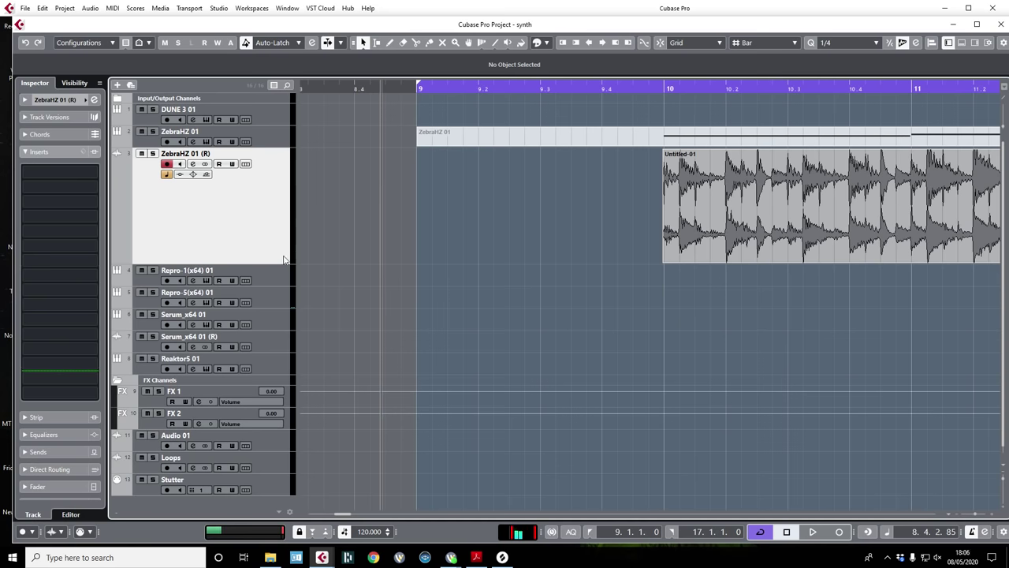
- Reduce the ZebraHZ 01 (R) track's height and expand its basic channel and routing settings
{"action": "left_click_drag", "start_coordinate": [276, 264], "coordinate": [263, 203]}
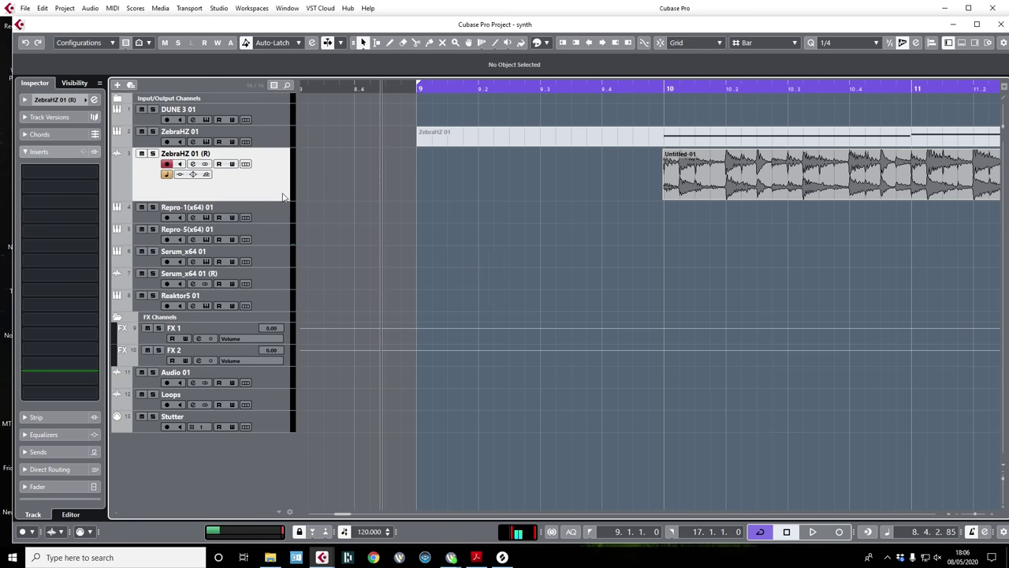
{"action": "left_click", "coordinate": [25, 99]}
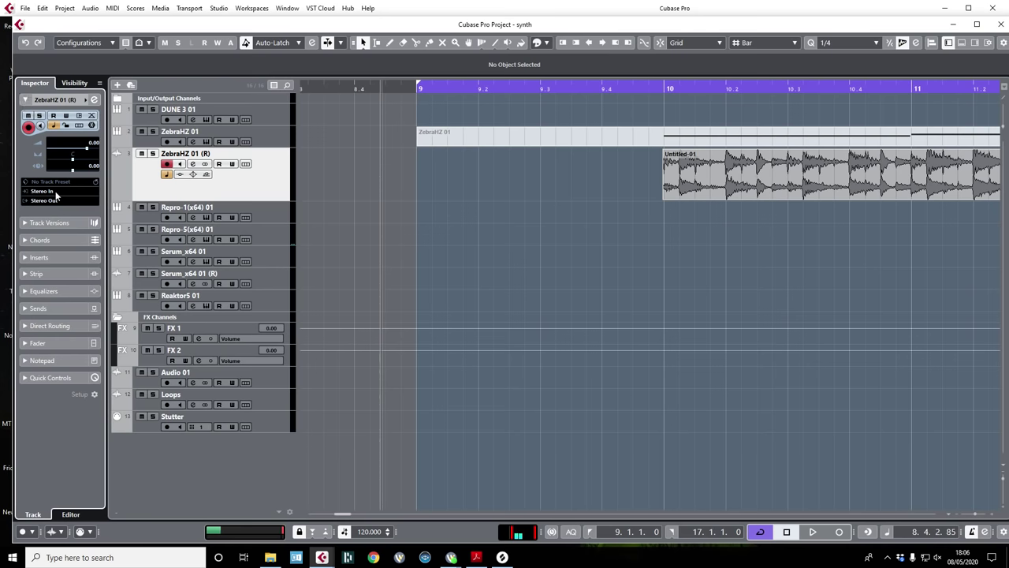
{"action": "left_click", "coordinate": [90, 187]}
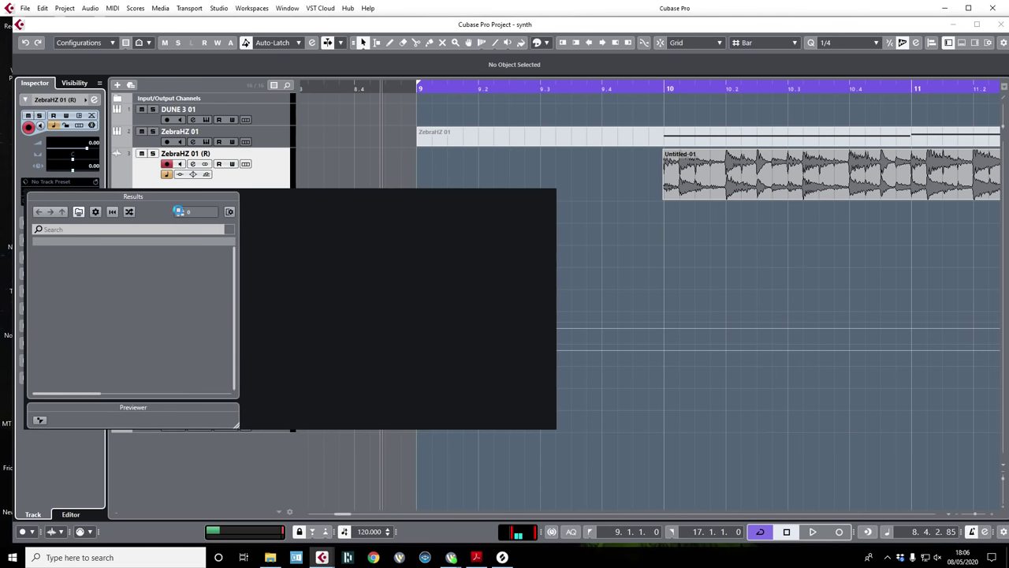
{"action": "key", "text": "Escape"}
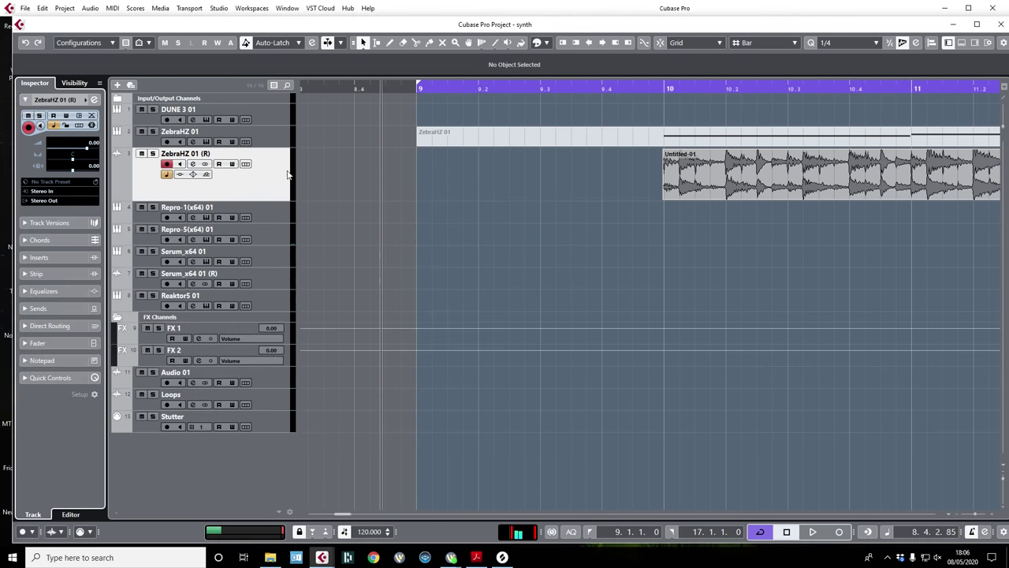
- Open the ZebraHZ instrument from the ZebraHZ 01 track to view its synth page, reposition the plug-in window and close it
{"action": "left_click", "coordinate": [262, 134]}
{"action": "left_click", "coordinate": [93, 211]}
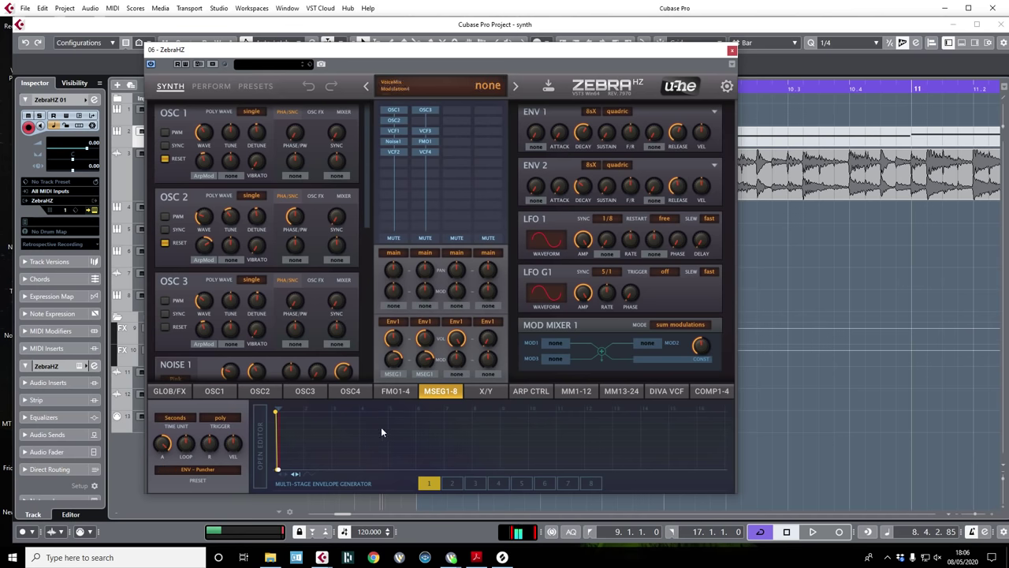
{"action": "left_click_drag", "start_coordinate": [457, 59], "coordinate": [417, 46]}
{"action": "left_click", "coordinate": [691, 35]}
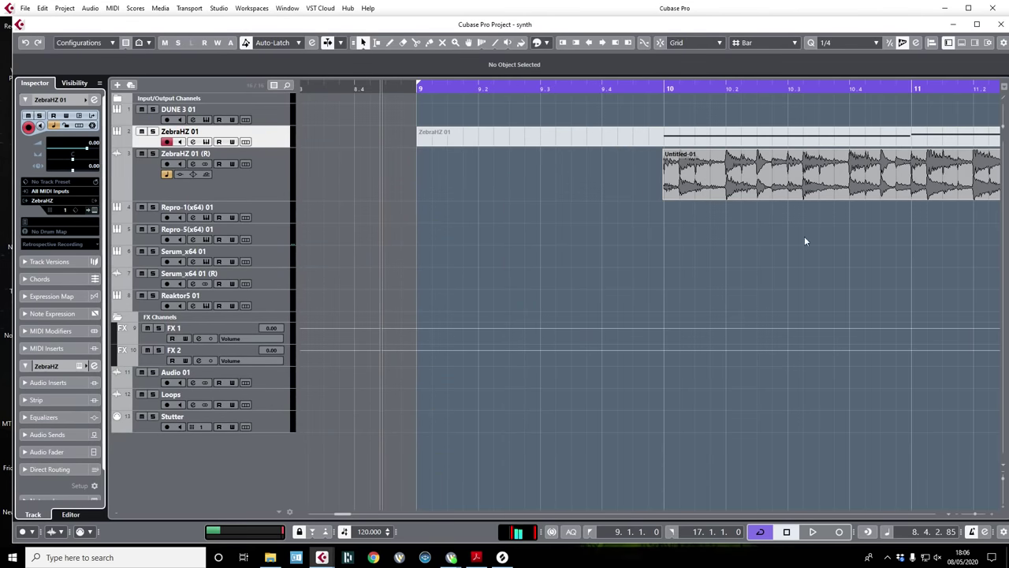
{"action": "scroll", "coordinate": [665, 328], "scroll_direction": "right", "scroll_amount": 3}
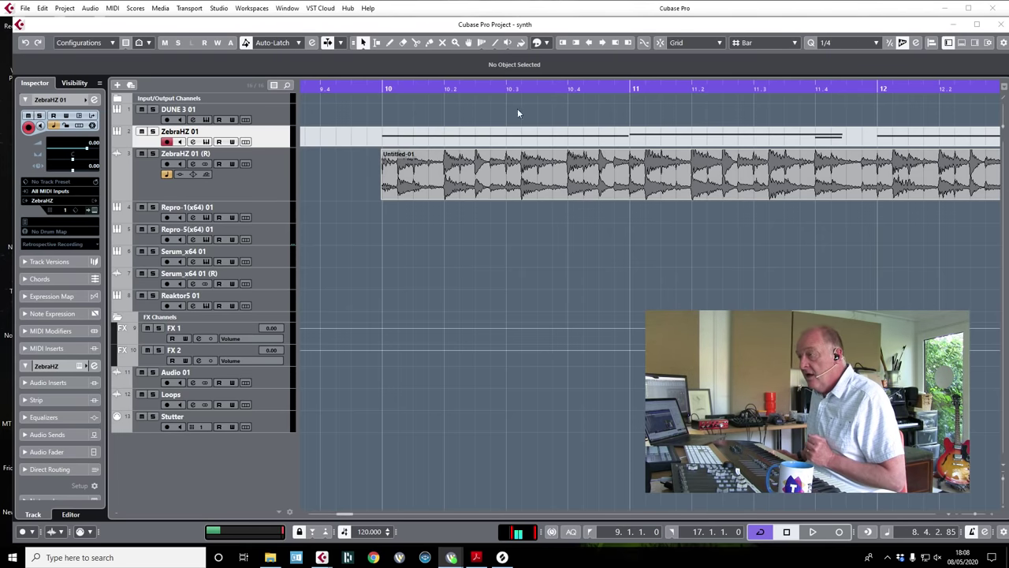
{"action": "left_click", "coordinate": [529, 455]}
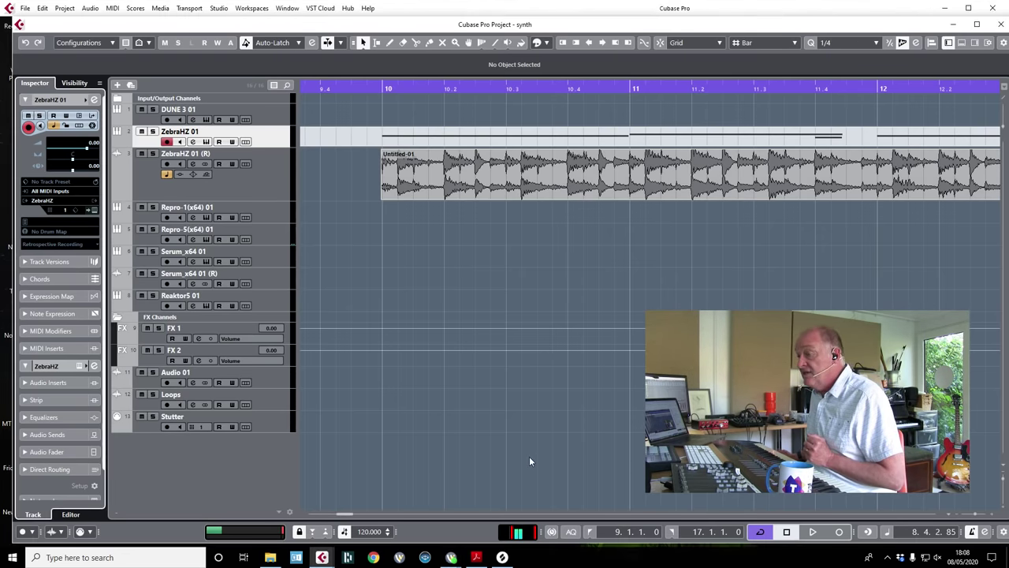
- Switch to Chrome, open the iZotope Deals page, review the Music Maker's Bundle offer and close the browser
{"action": "left_click", "coordinate": [373, 557]}
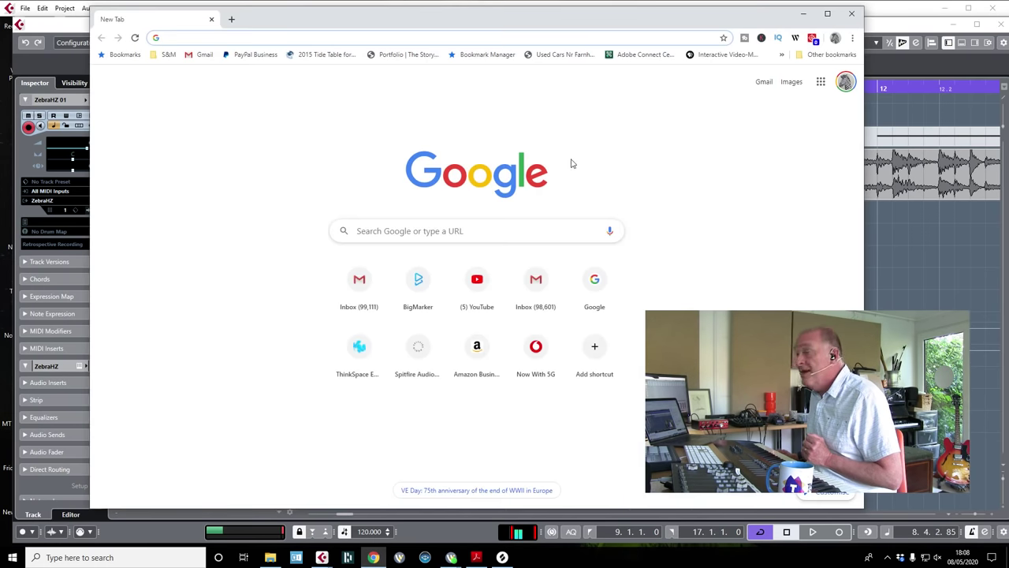
{"action": "type", "text": "izo"}
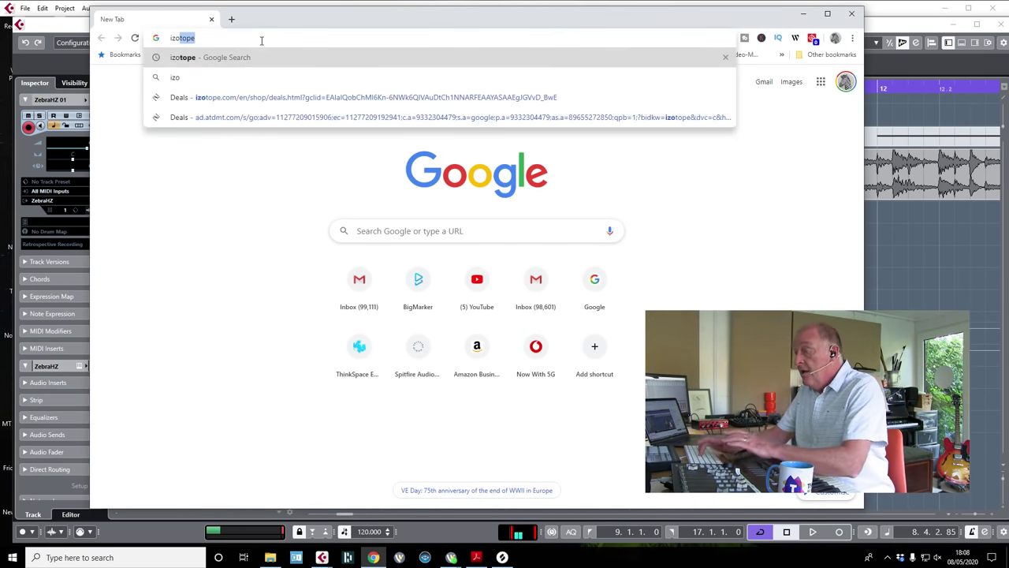
{"action": "left_click", "coordinate": [302, 99]}
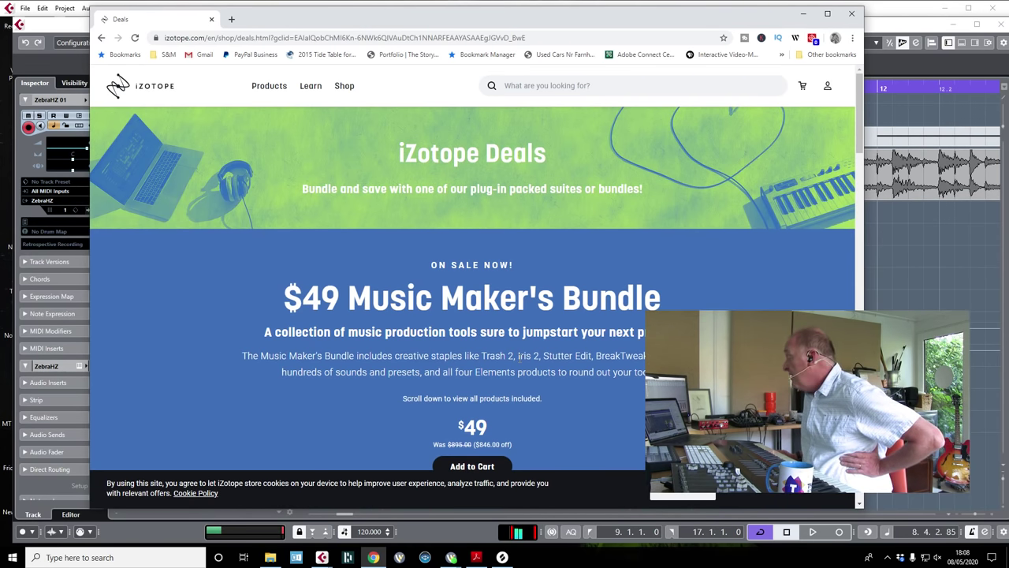
{"action": "scroll", "coordinate": [543, 316], "scroll_direction": "down", "scroll_amount": 1}
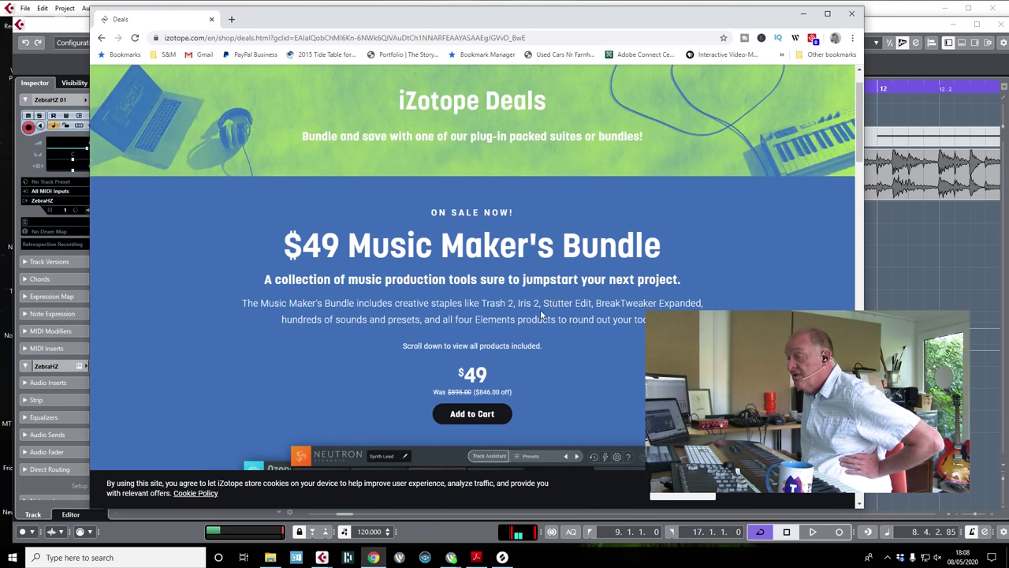
{"action": "scroll", "coordinate": [599, 310], "scroll_direction": "down", "scroll_amount": 1}
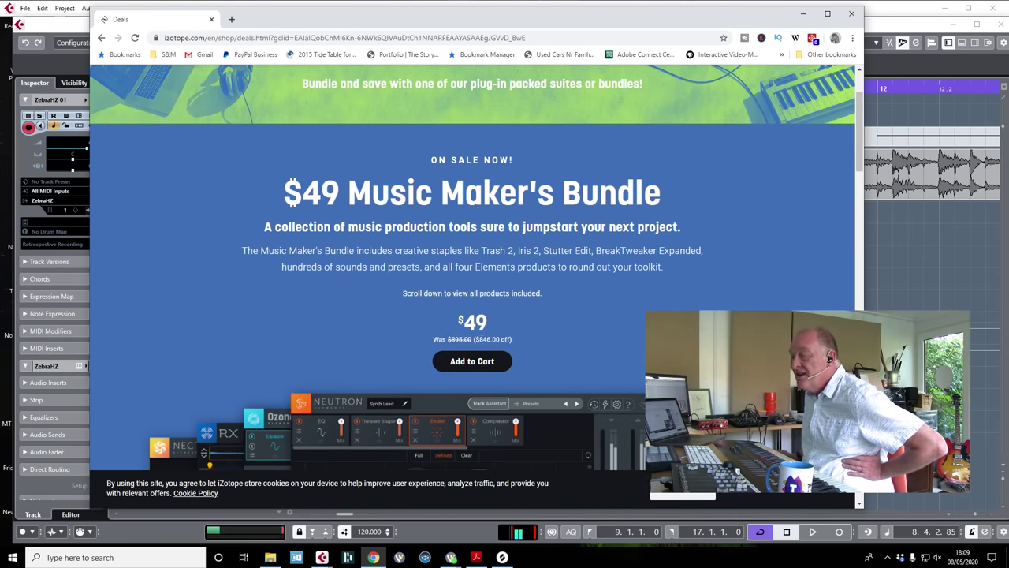
{"action": "scroll", "coordinate": [473, 284], "scroll_direction": "down", "scroll_amount": 2}
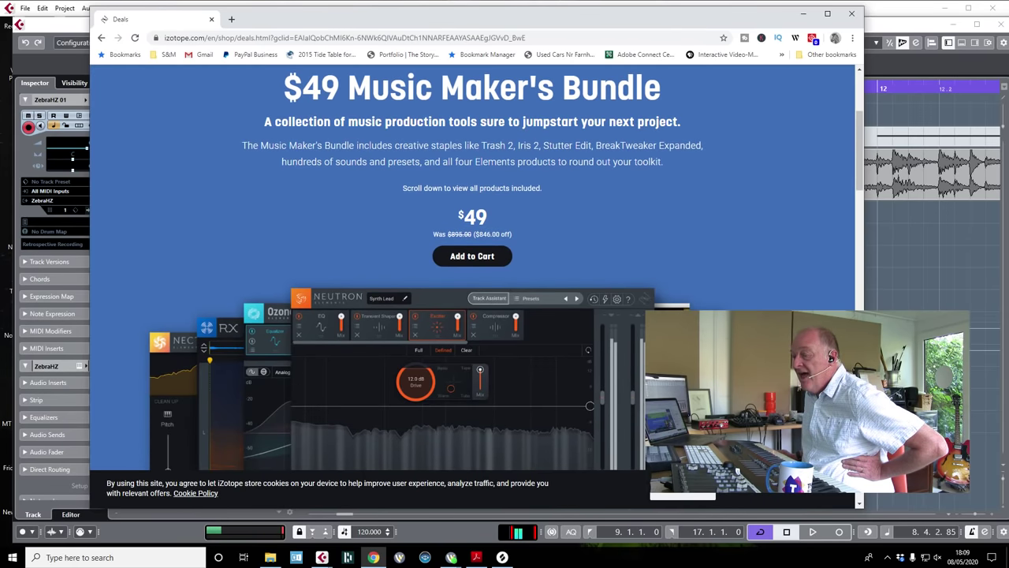
{"action": "left_click", "coordinate": [851, 13]}
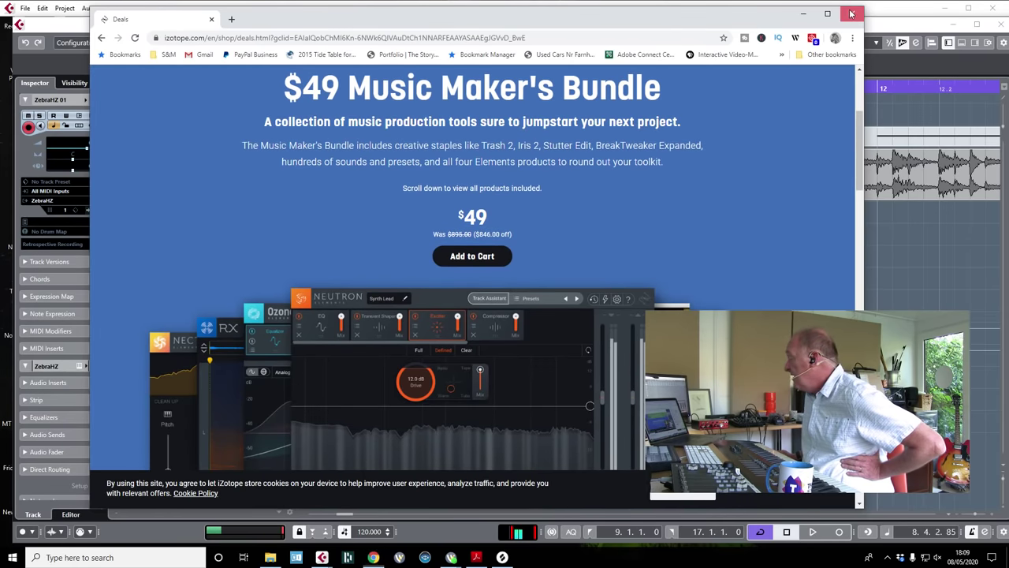
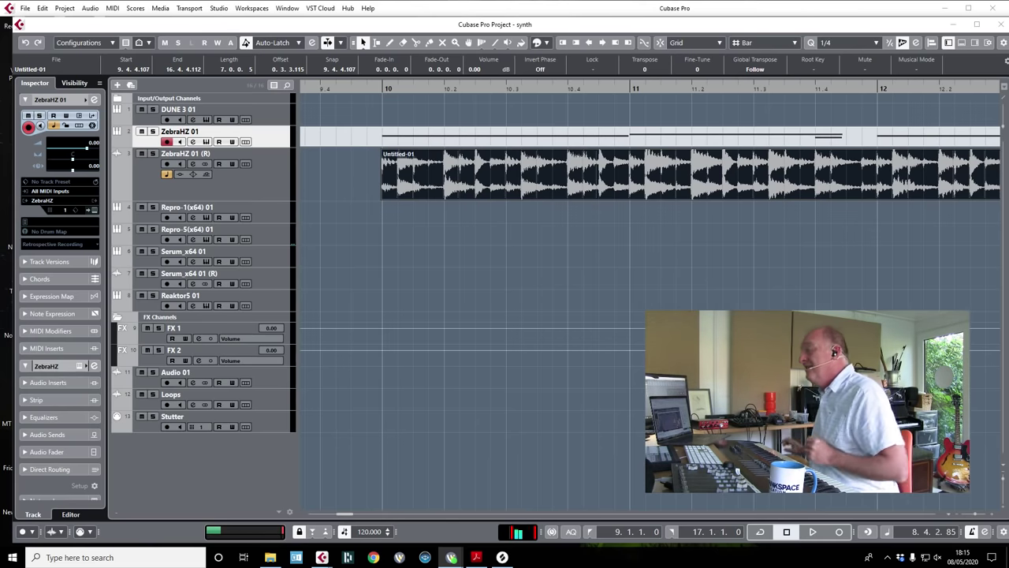
- Delete the recorded ZebraHZ MIDI part together with its rendered audio event
{"action": "left_click", "coordinate": [477, 163]}
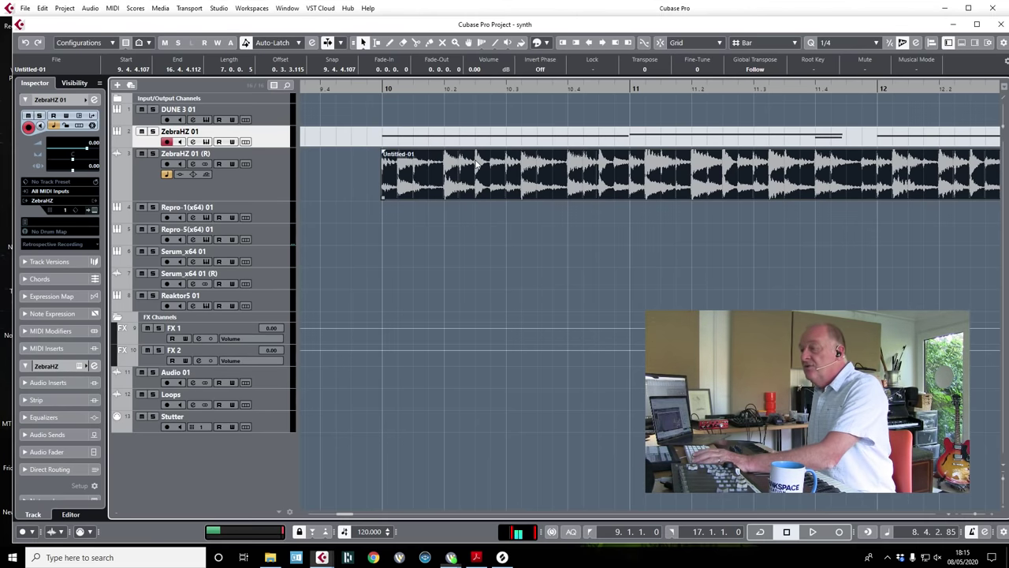
{"action": "key", "text": "Delete"}
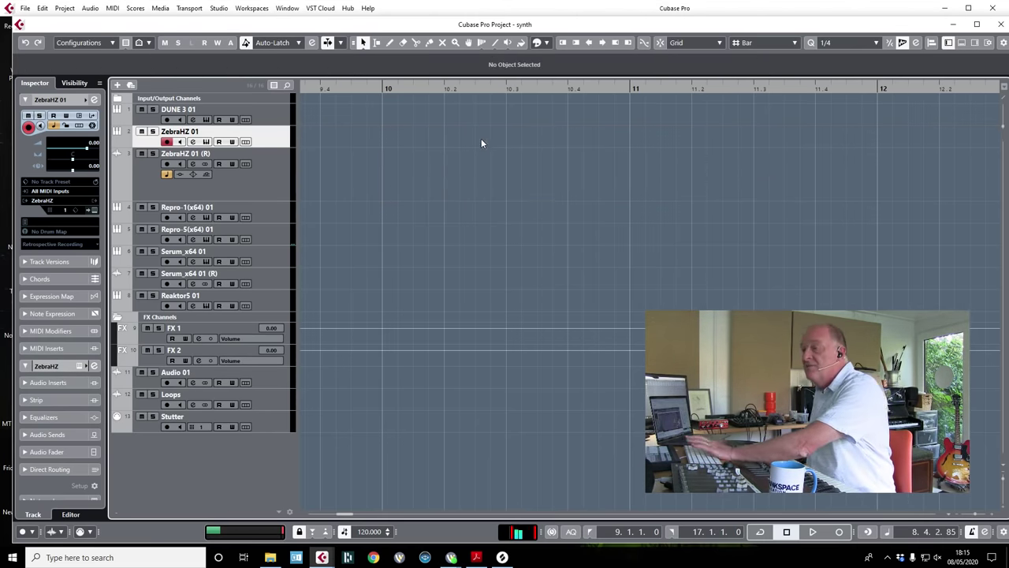
- Set the left locator and the project cursor to the start of bar 6
{"action": "key", "text": "g"}
{"action": "key", "text": "g"}
{"action": "key", "text": "g"}
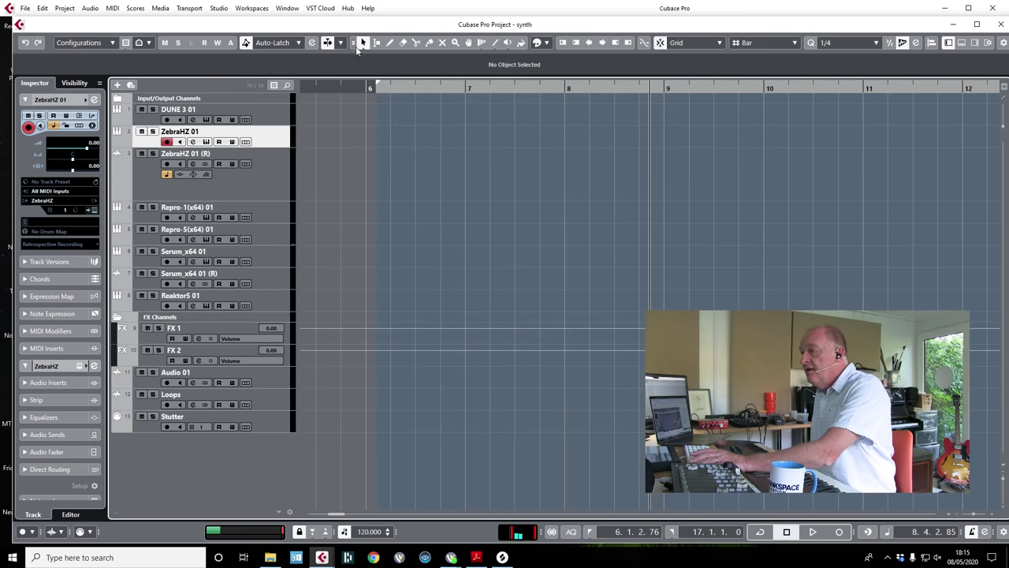
{"action": "left_click", "coordinate": [374, 84]}
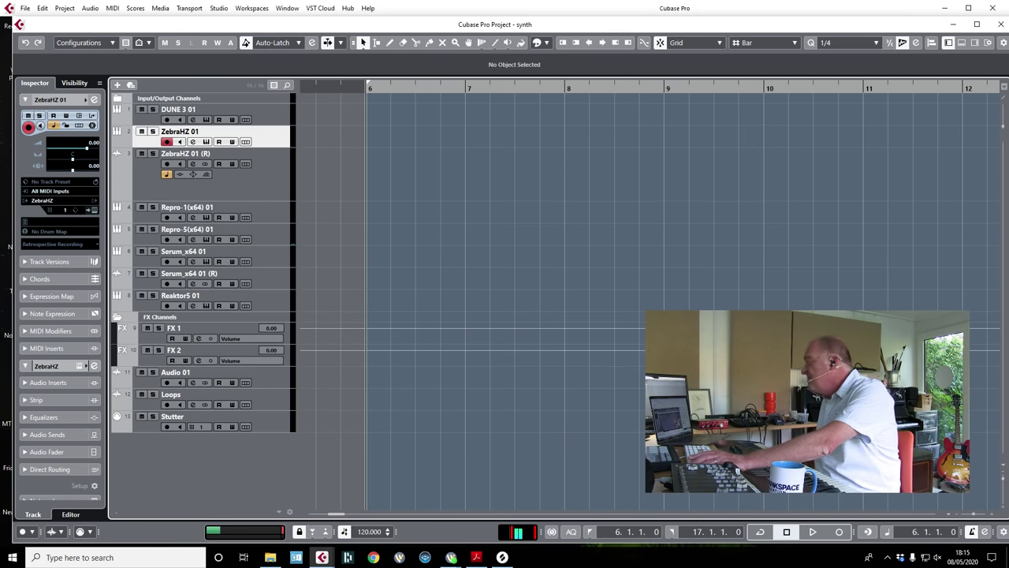
{"action": "key", "text": "g"}
{"action": "key", "text": "g"}
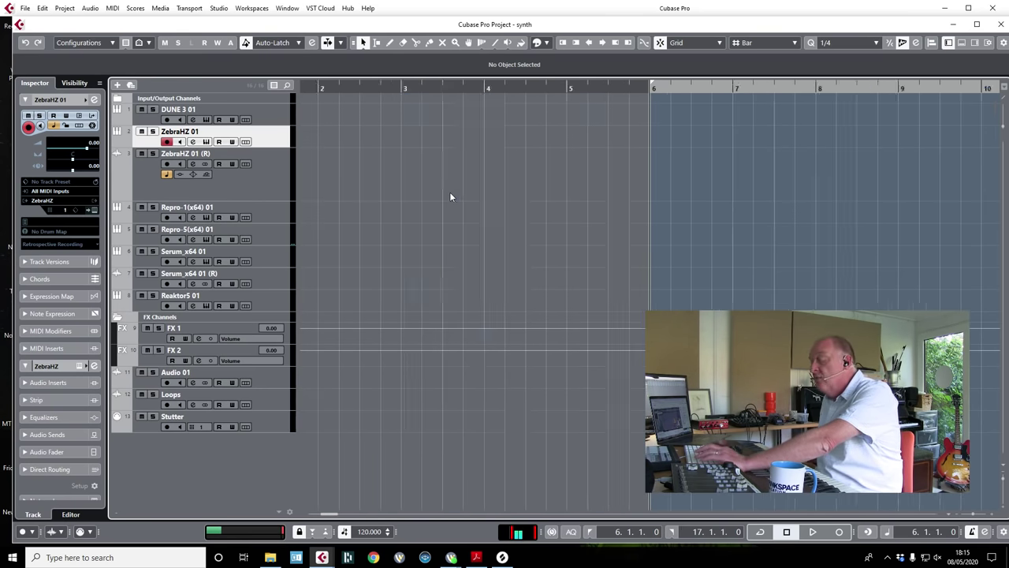
{"action": "scroll", "coordinate": [724, 232], "scroll_direction": "right", "scroll_amount": 5}
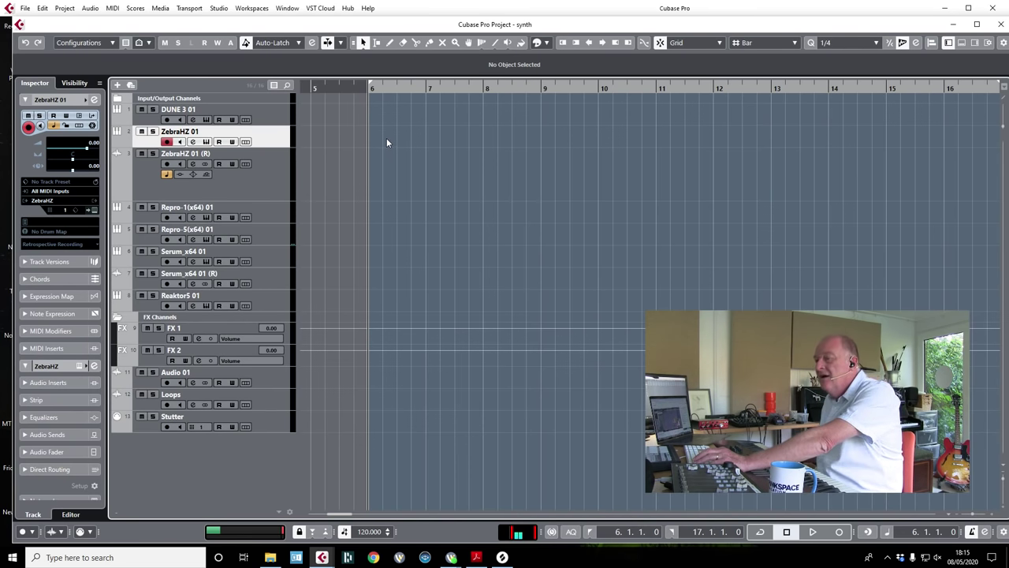
- Record a new MIDI part on the DUNE 3 01 track starting at bar 6
{"action": "left_click", "coordinate": [276, 116]}
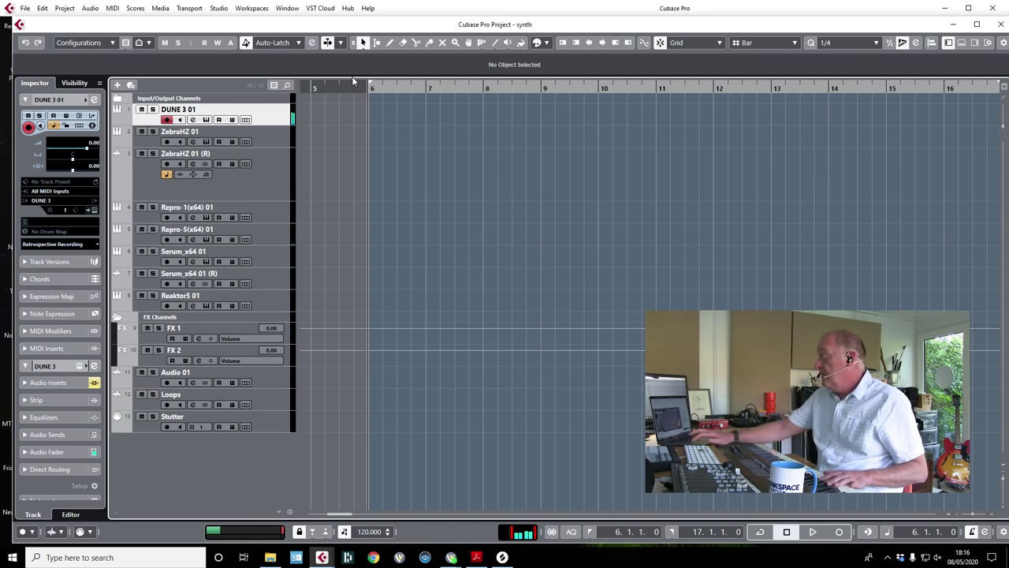
{"action": "key", "text": "KP_Multiply"}
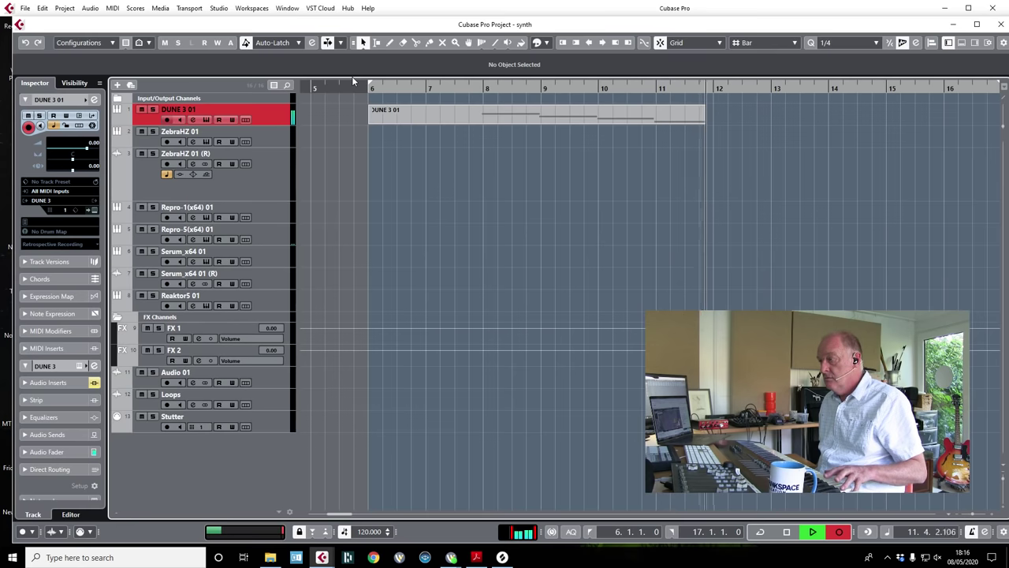
{"action": "key", "text": "space"}
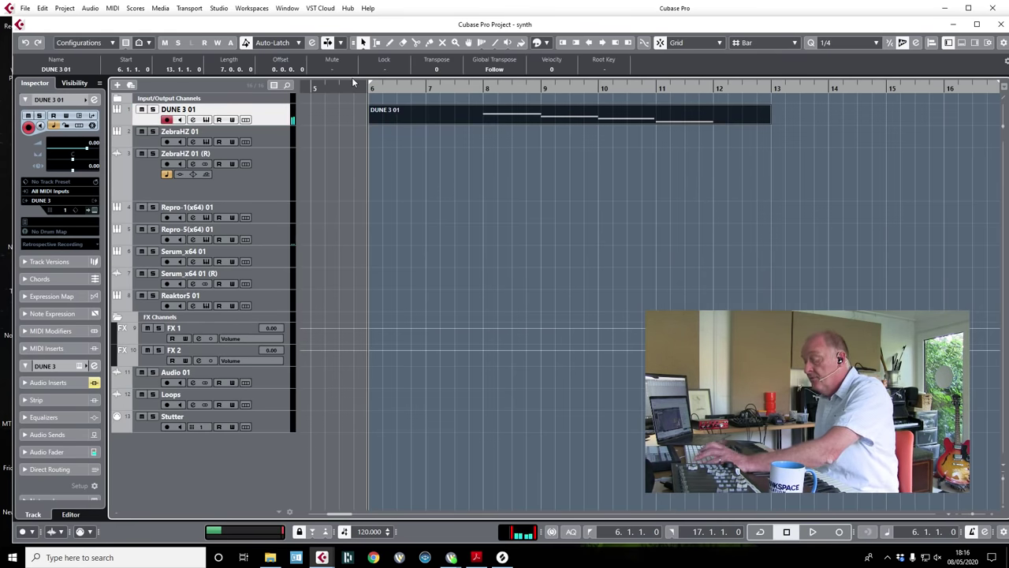
- Split the recorded DUNE 3 01 MIDI part at bar 8
{"action": "key", "text": "3"}
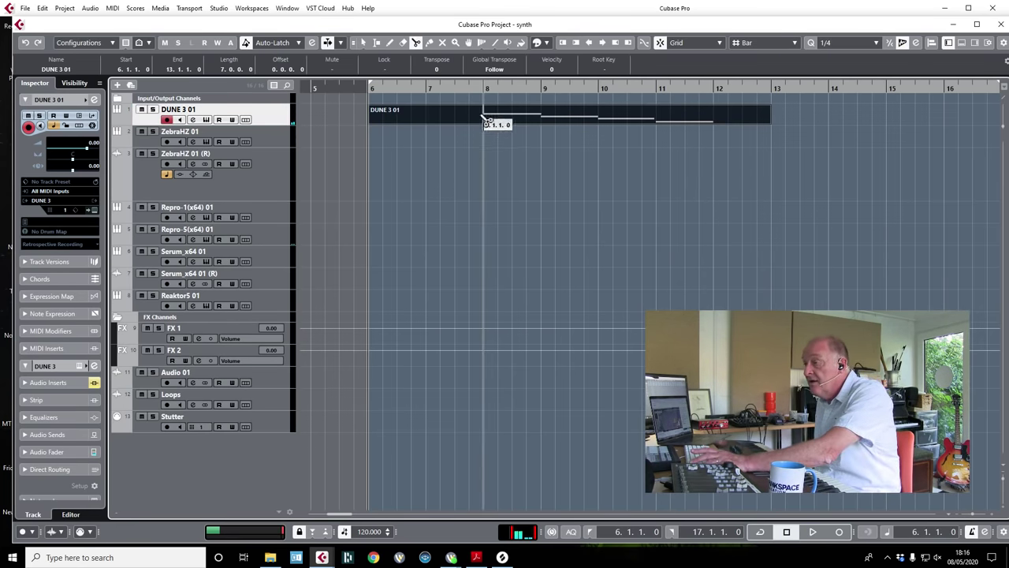
{"action": "left_click", "coordinate": [484, 115]}
{"action": "left_click", "coordinate": [728, 134]}
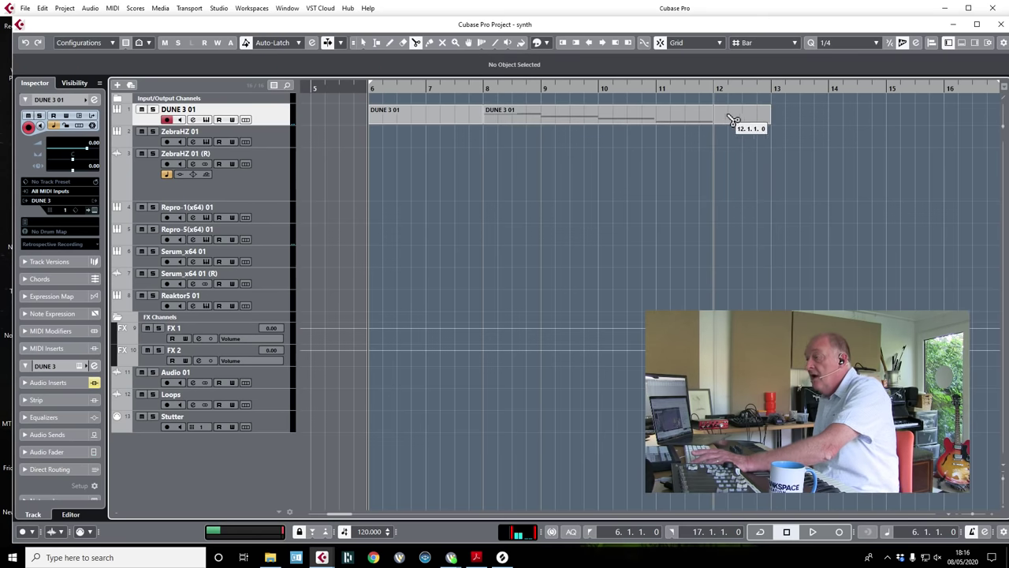
- Render in place the DUNE 3 01 MIDI part that starts at bar 8
{"action": "key", "text": "1"}
{"action": "left_click", "coordinate": [614, 113]}
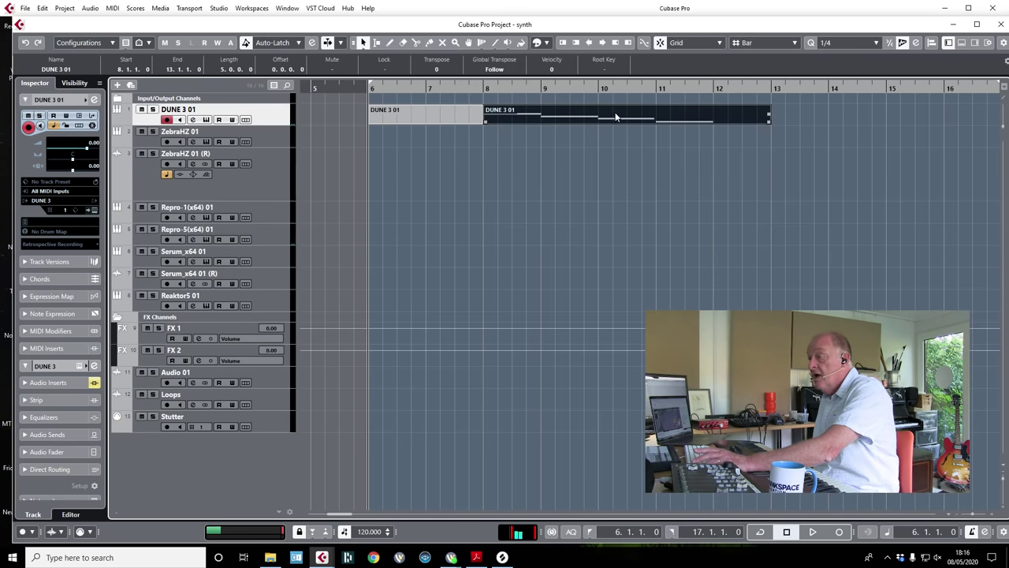
{"action": "right_click", "coordinate": [621, 120]}
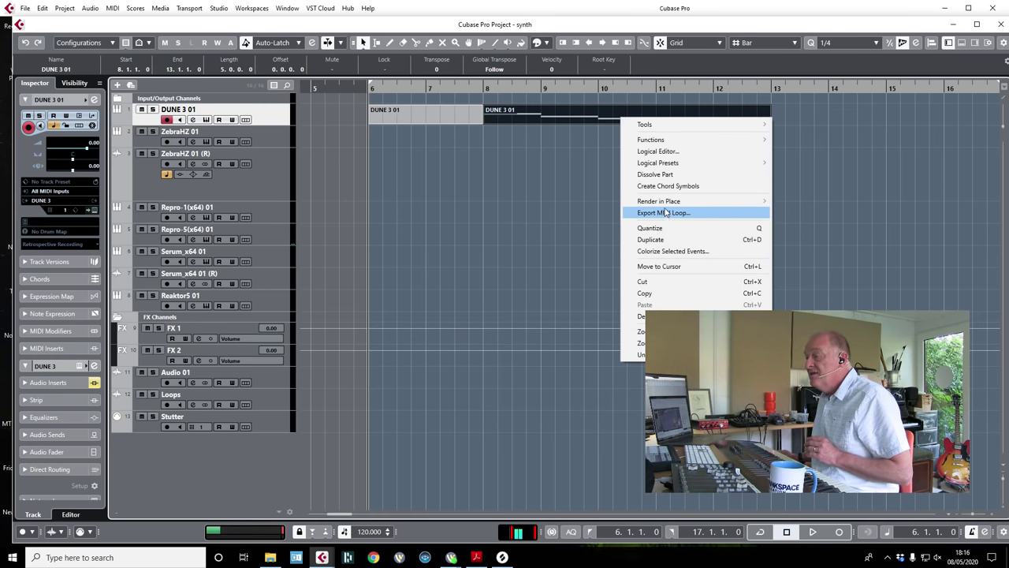
{"action": "mouse_move", "coordinate": [668, 204]}
{"action": "left_click", "coordinate": [830, 202]}
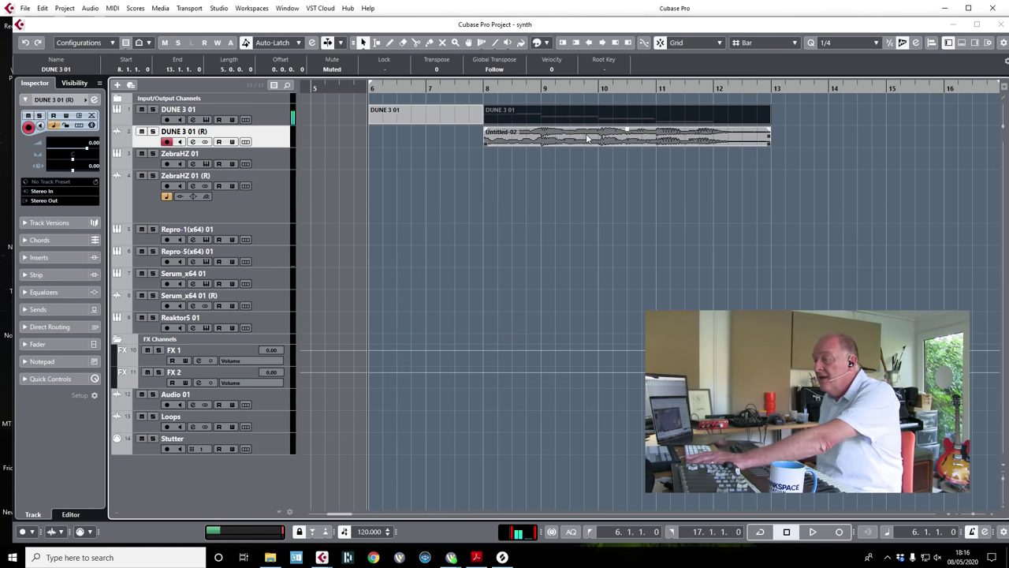
- Split the rendered DUNE 3 audio event at bar 12 and delete the leftover last bar
{"action": "left_click", "coordinate": [623, 140]}
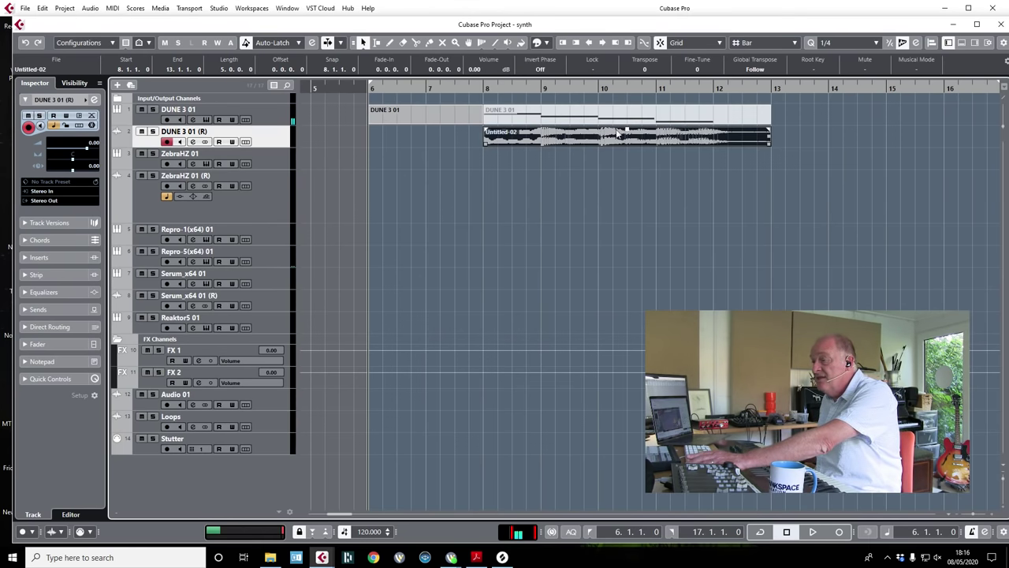
{"action": "key", "text": "3"}
{"action": "left_click", "coordinate": [741, 140]}
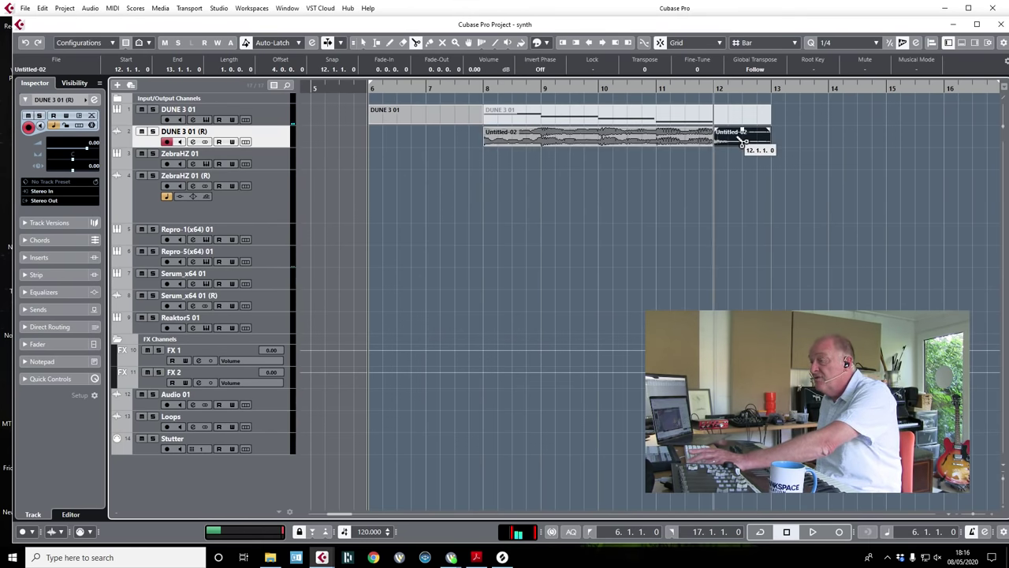
{"action": "key", "text": "Delete"}
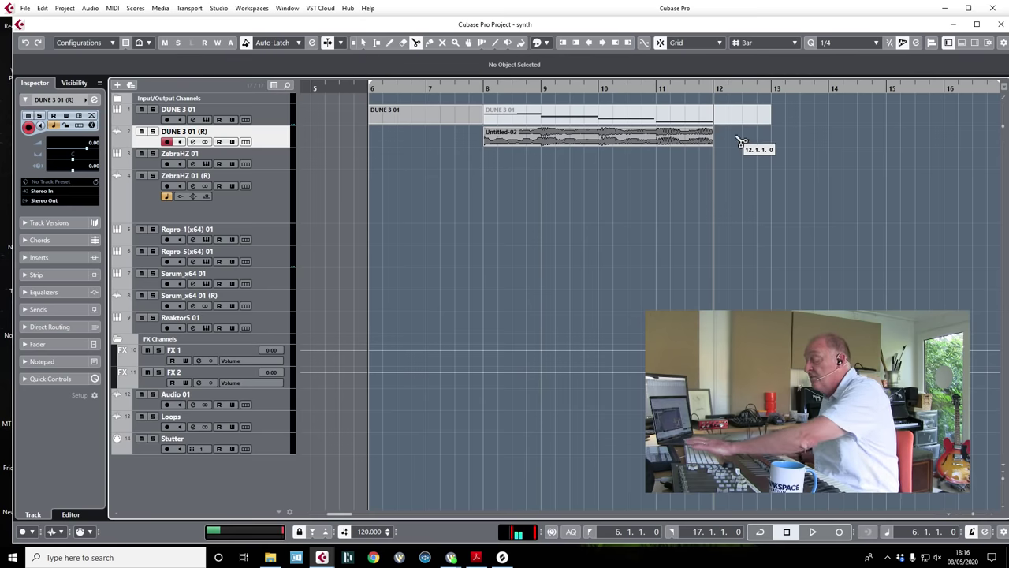
- Duplicate the four-bar rendered DUNE 3 audio event four times in a row, and briefly play the project from bar 6
{"action": "key", "text": "1"}
{"action": "left_click", "coordinate": [662, 139]}
{"action": "key", "text": "ctrl+d"}
{"action": "key", "text": "ctrl+d"}
{"action": "key", "text": "ctrl+d"}
{"action": "key", "text": "ctrl+d"}
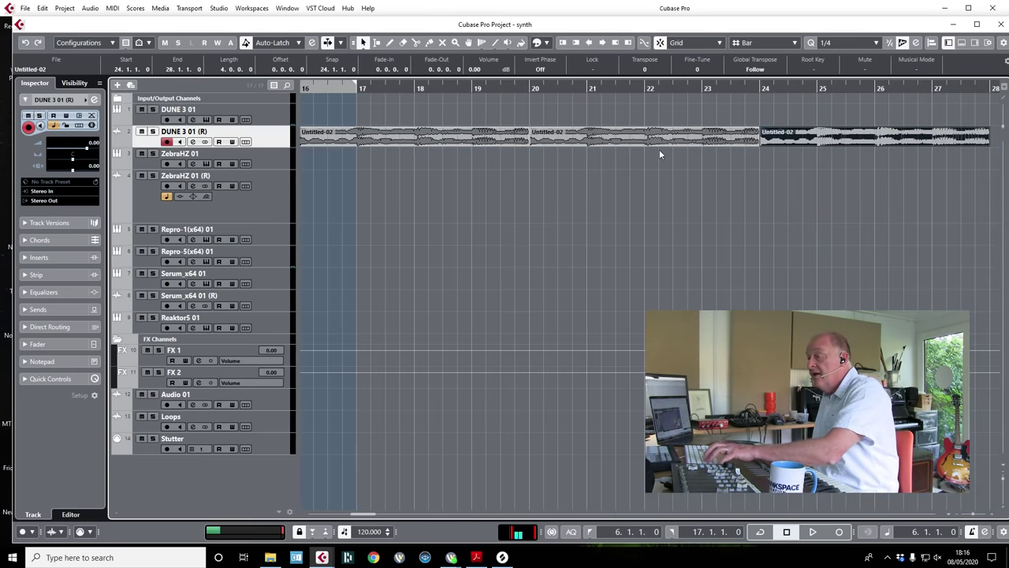
{"action": "key", "text": "space"}
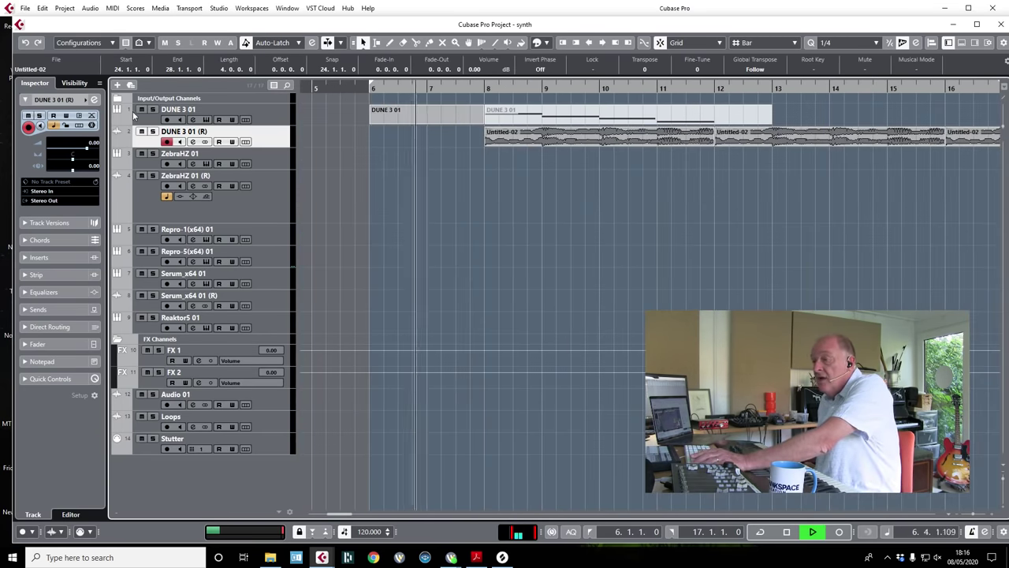
{"action": "key", "text": "space"}
- Disable the DUNE 3 01 instrument track
{"action": "right_click", "coordinate": [269, 112]}
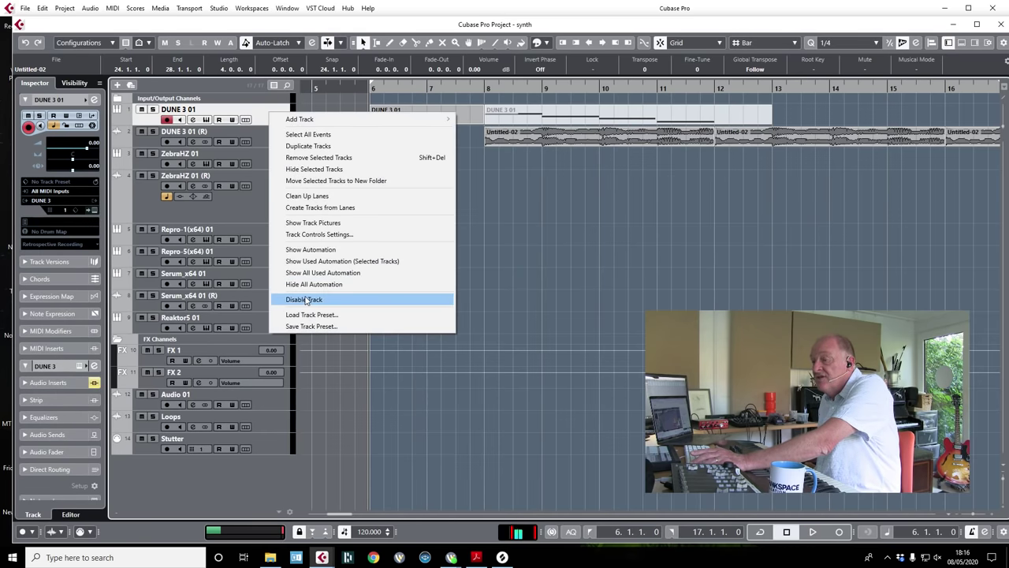
{"action": "left_click", "coordinate": [312, 297]}
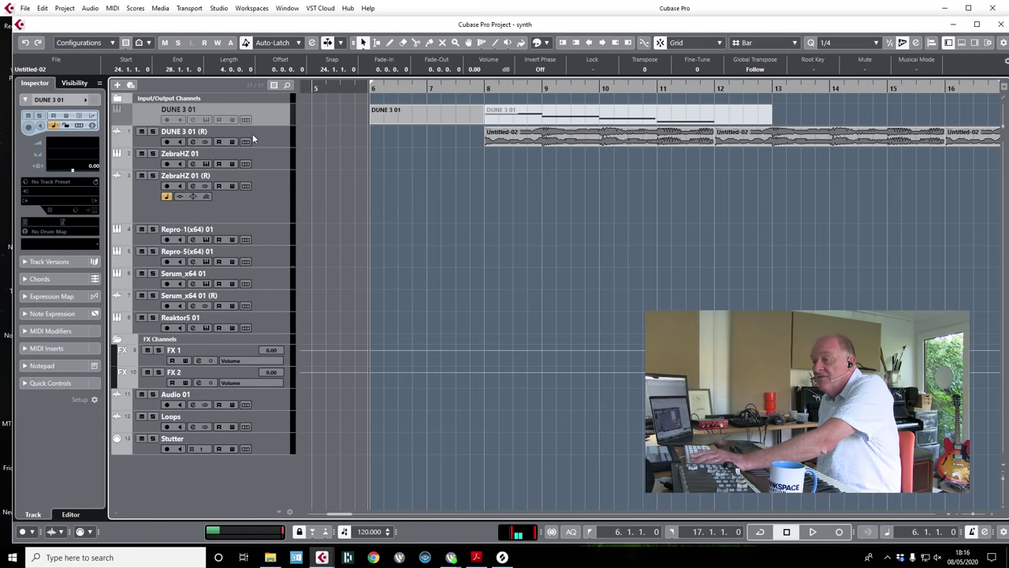
- Select the Serum_x64 01 track, open its instrument editor and move the editor window so it is fully accessible
{"action": "left_click", "coordinate": [269, 155]}
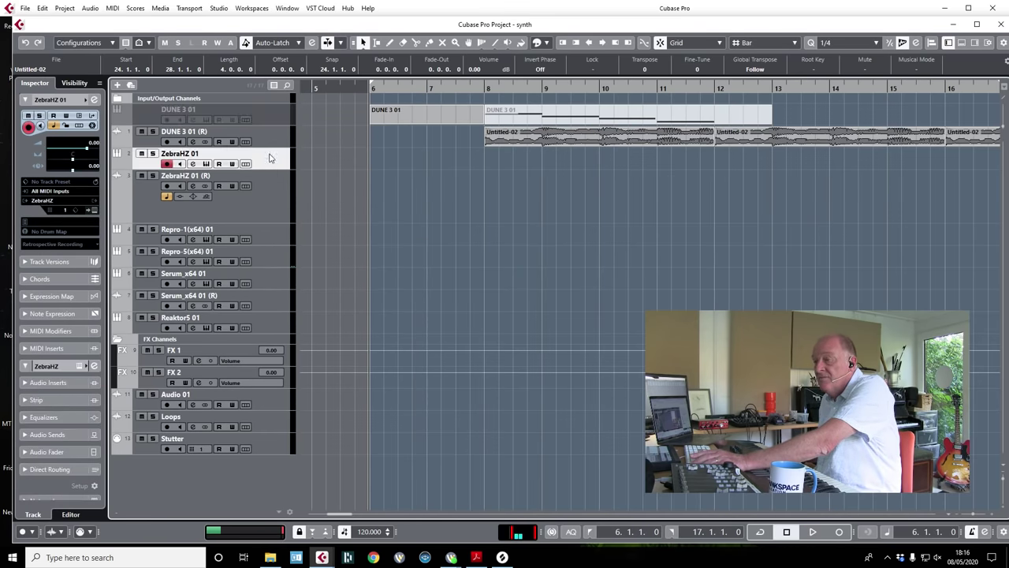
{"action": "left_click", "coordinate": [269, 278]}
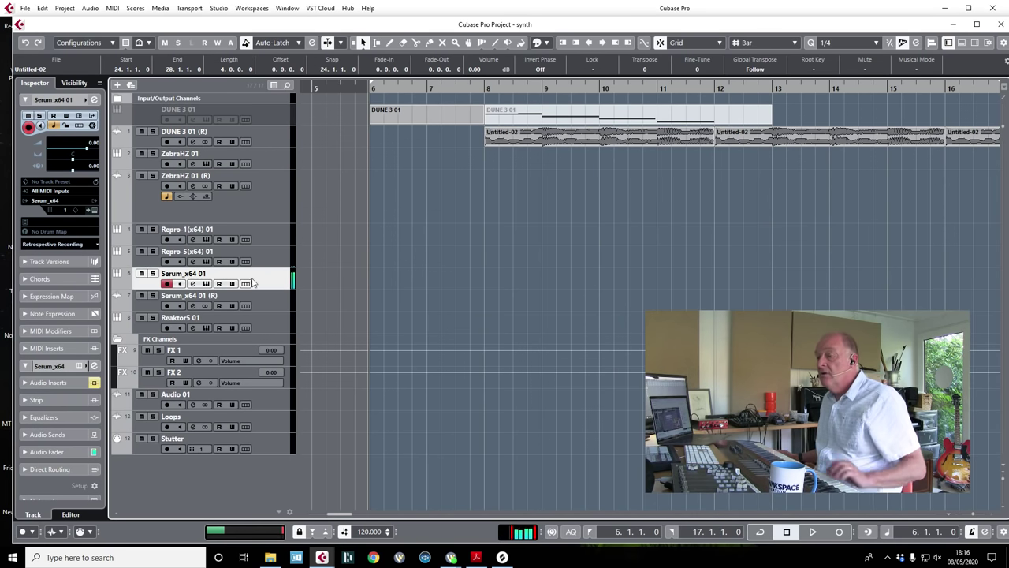
{"action": "left_click", "coordinate": [93, 211]}
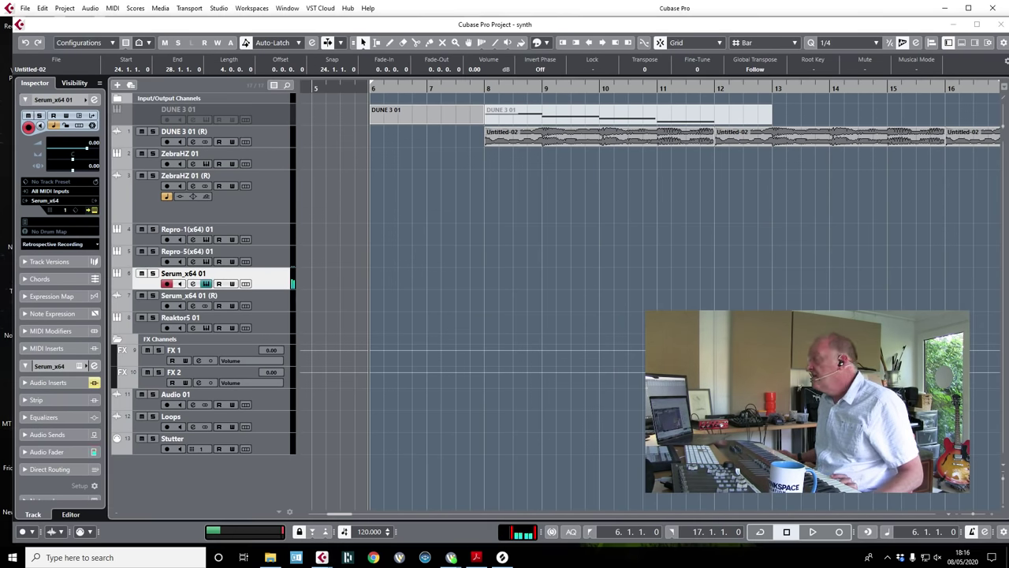
{"action": "left_click", "coordinate": [93, 99]}
{"action": "left_click_drag", "start_coordinate": [308, 135], "coordinate": [287, 26]}
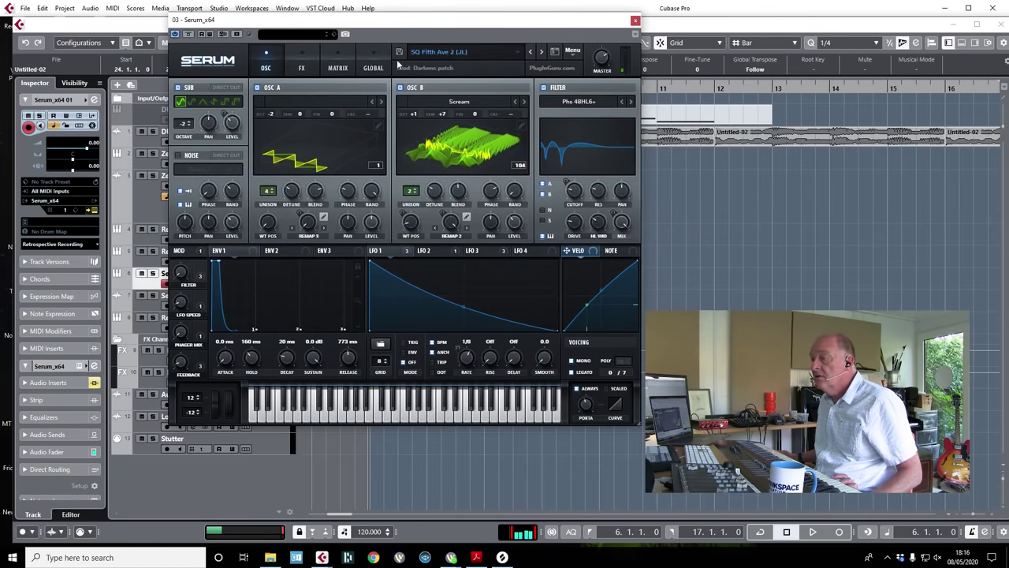
{"action": "left_click_drag", "start_coordinate": [406, 26], "coordinate": [416, 98]}
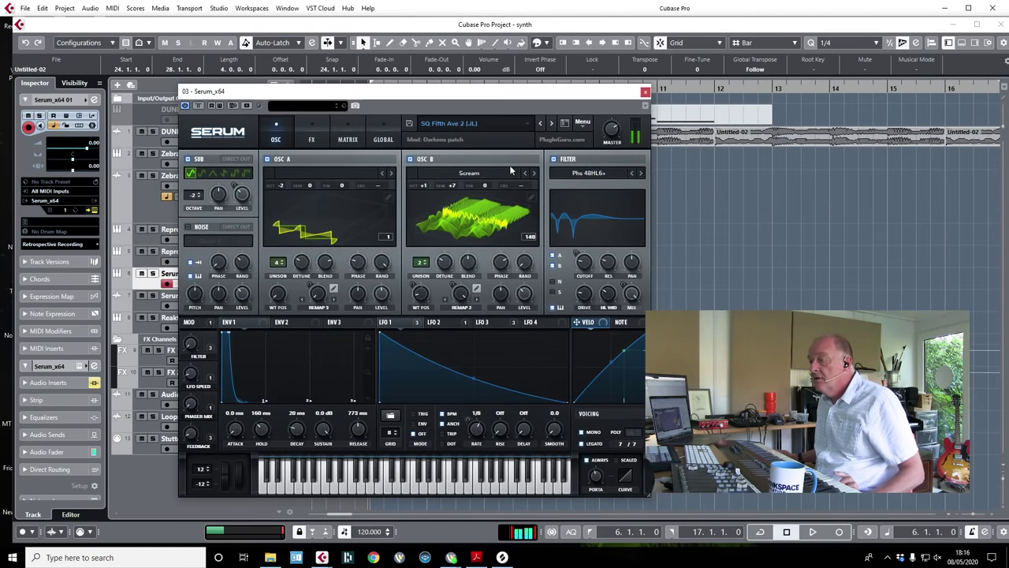
- Load the LD Brutality [FN] preset from Serum's Leads category
{"action": "left_click", "coordinate": [439, 124]}
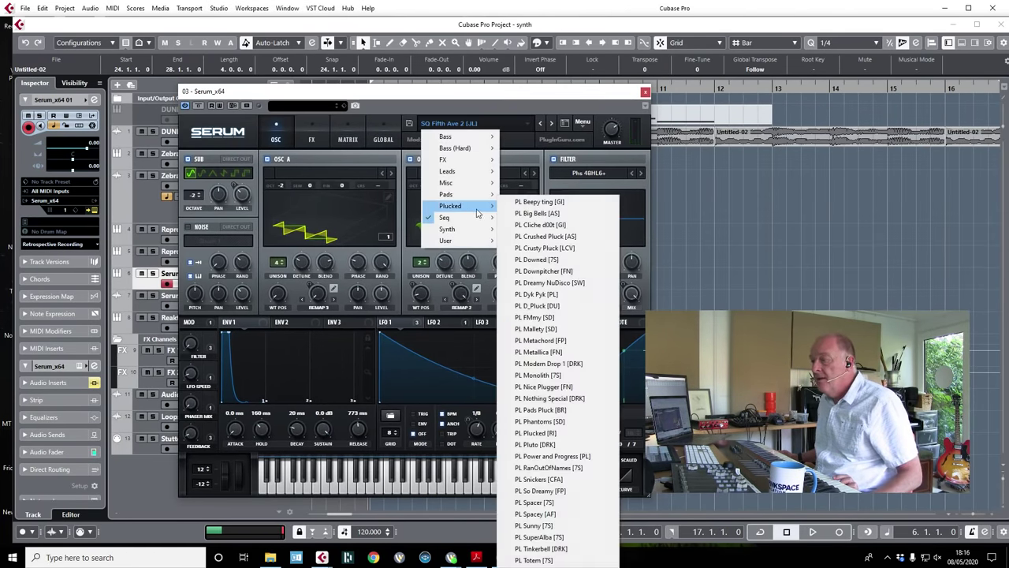
{"action": "mouse_move", "coordinate": [465, 171]}
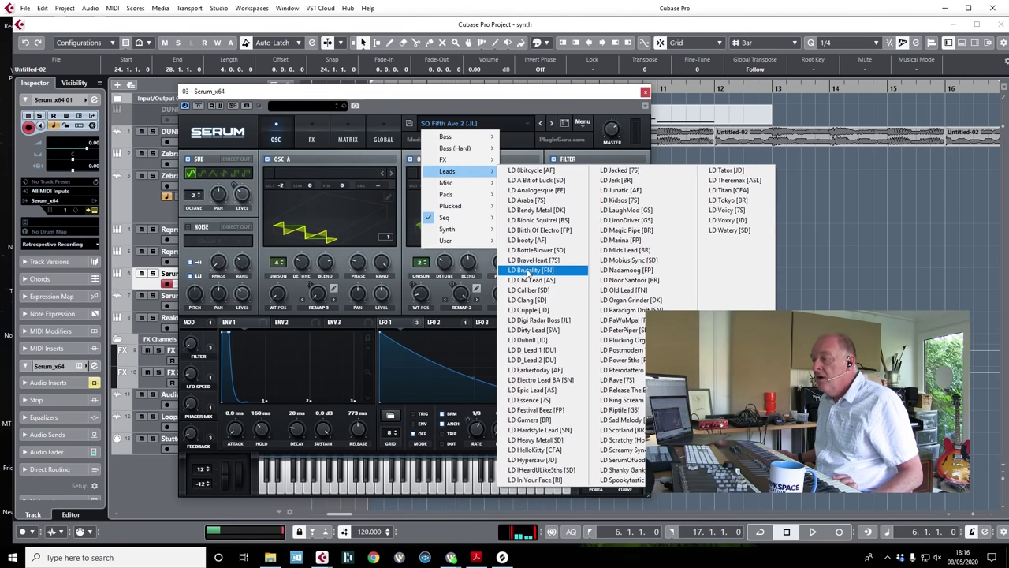
{"action": "left_click", "coordinate": [522, 270]}
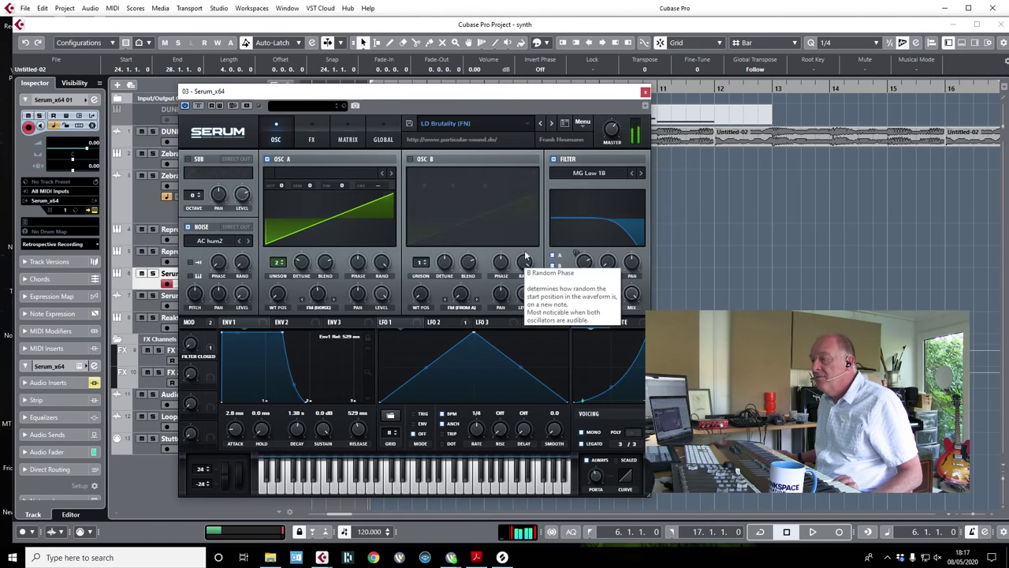
- Audition the following Serum lead presets one by one up to LD Dirty Lead [SW] and set the master volume to 29%
{"action": "left_click", "coordinate": [552, 124]}
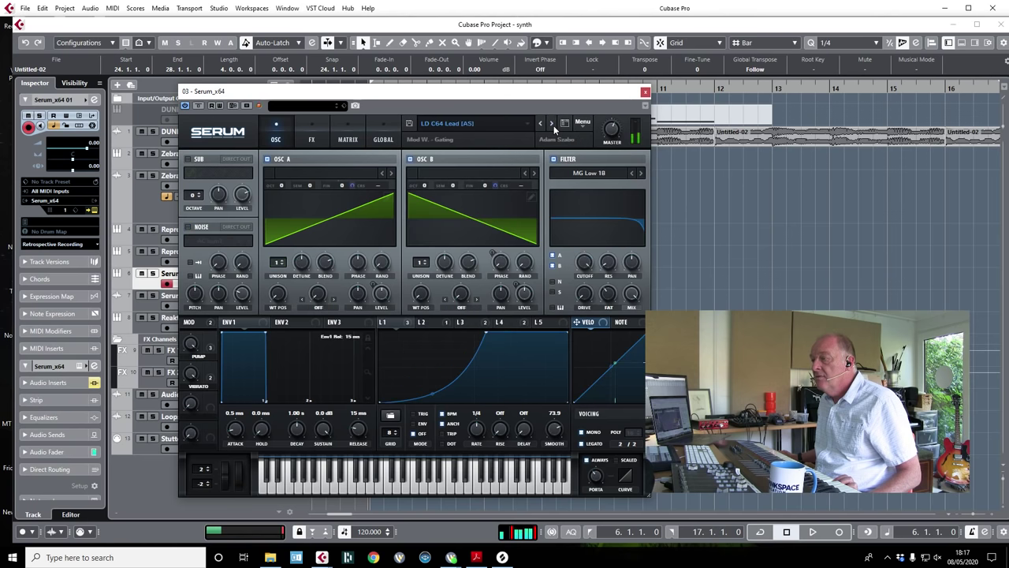
{"action": "left_click", "coordinate": [552, 123]}
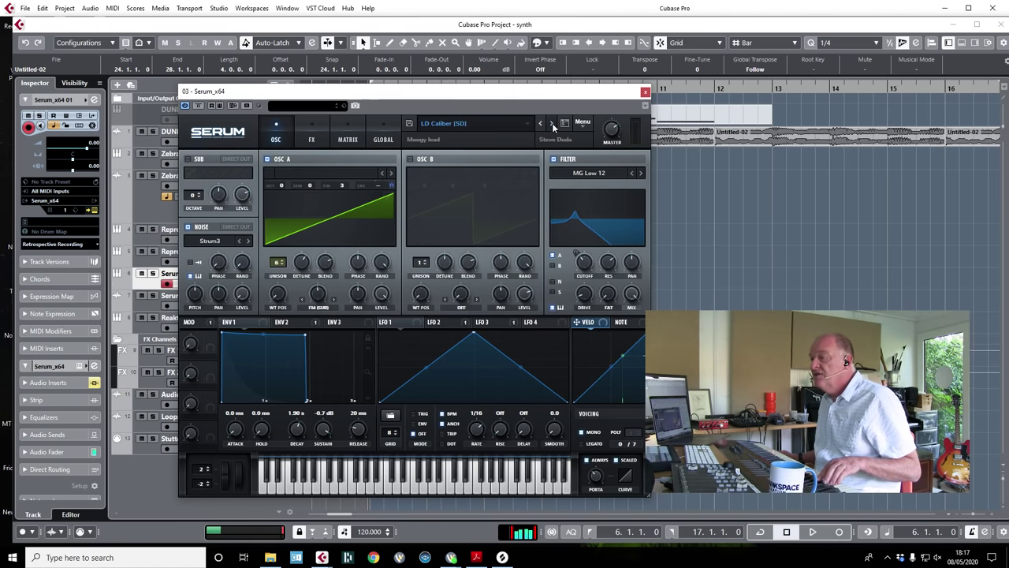
{"action": "left_click", "coordinate": [552, 123]}
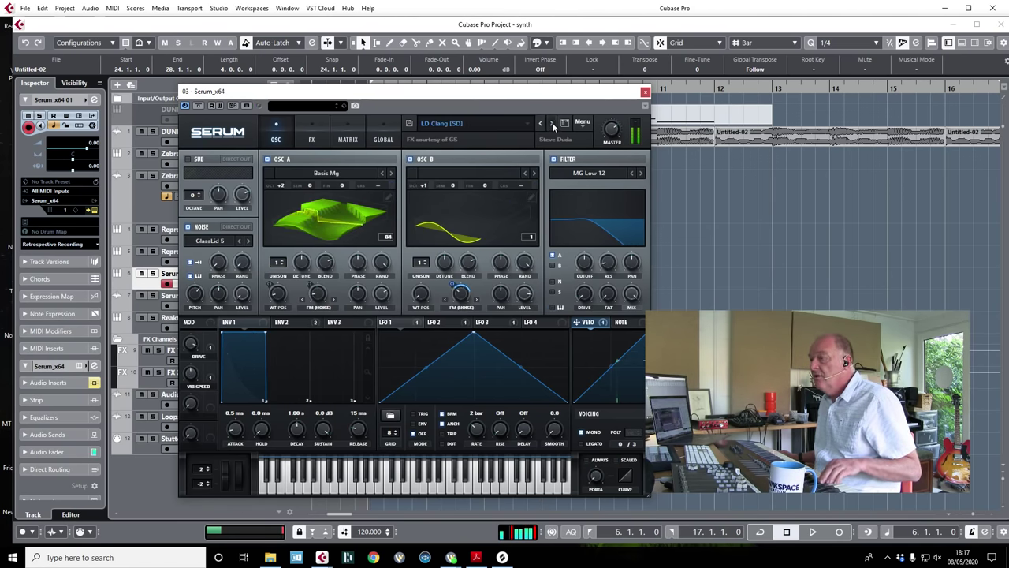
{"action": "left_click", "coordinate": [552, 123]}
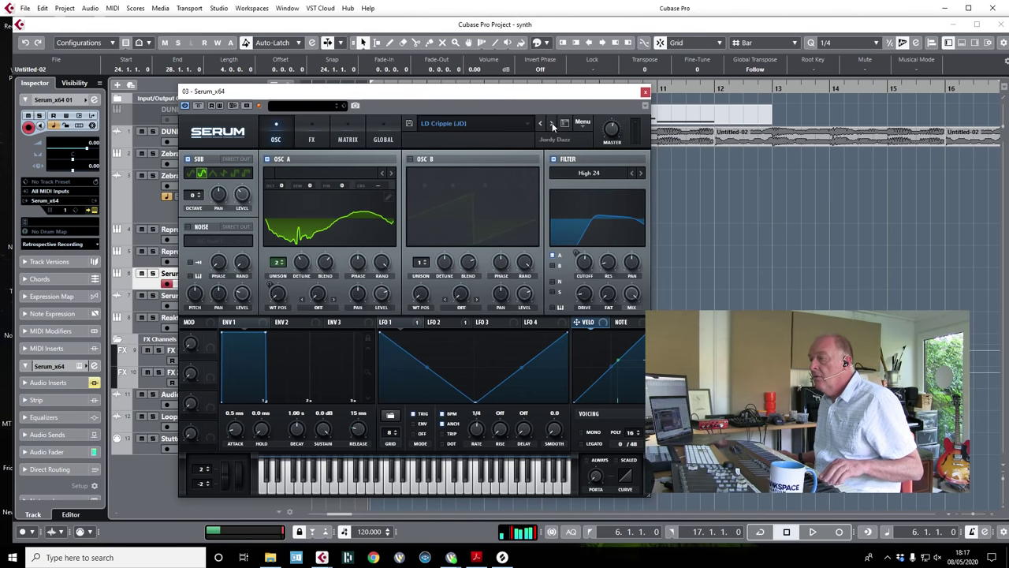
{"action": "left_click", "coordinate": [552, 123]}
{"action": "left_click", "coordinate": [552, 123]}
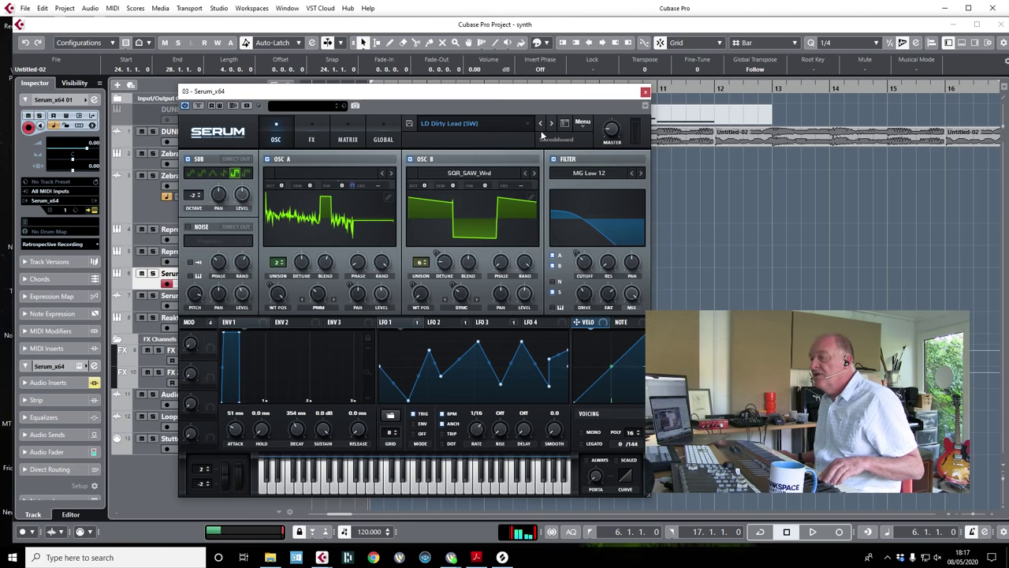
{"action": "scroll", "coordinate": [607, 130], "scroll_direction": "down", "scroll_amount": 3}
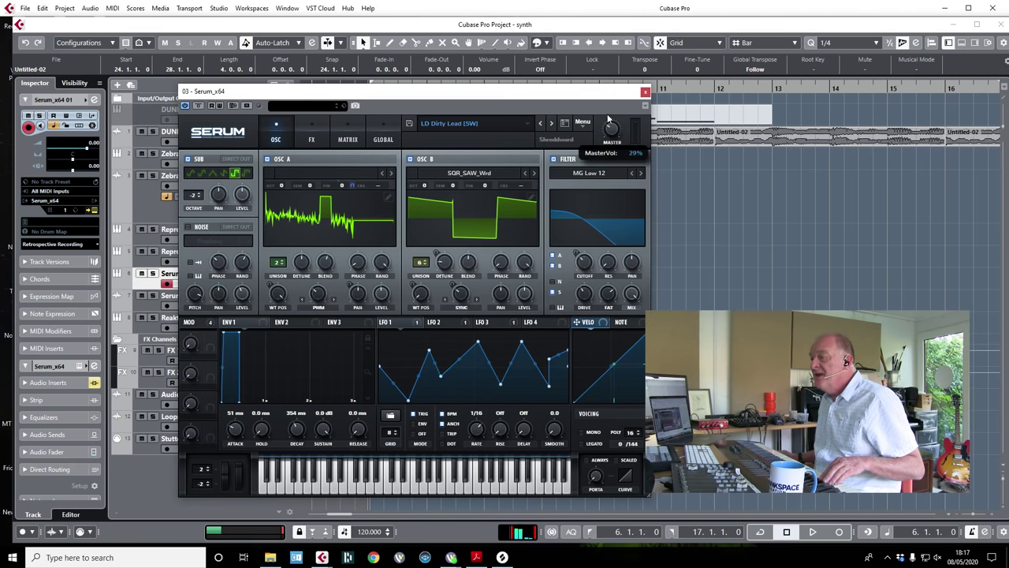
- Load the LD Dubrill [JD] lead preset and record a short part on the Serum_x64 01 track from bar 6
{"action": "left_click", "coordinate": [554, 125]}
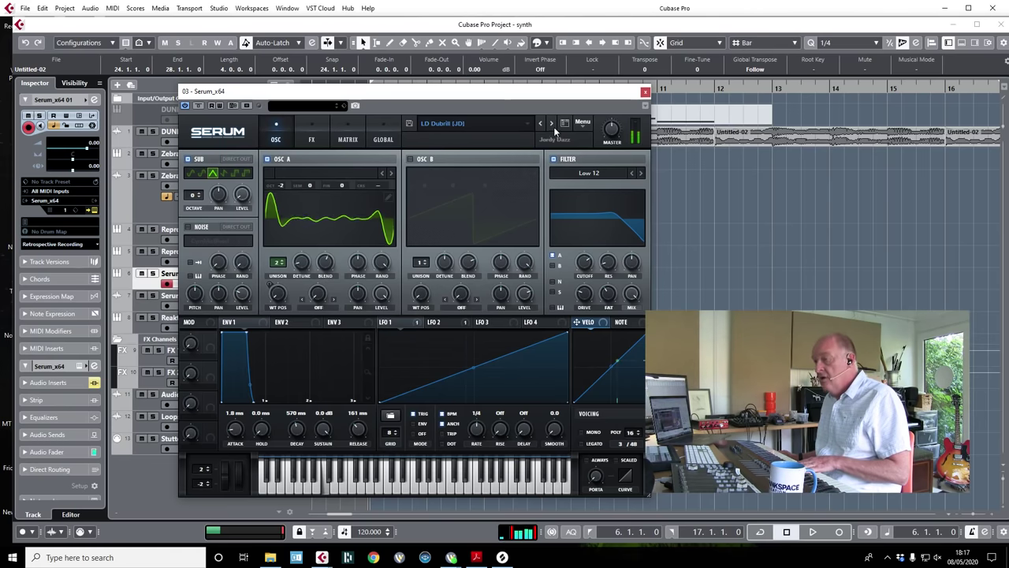
{"action": "left_click_drag", "start_coordinate": [221, 91], "coordinate": [1008, 226]}
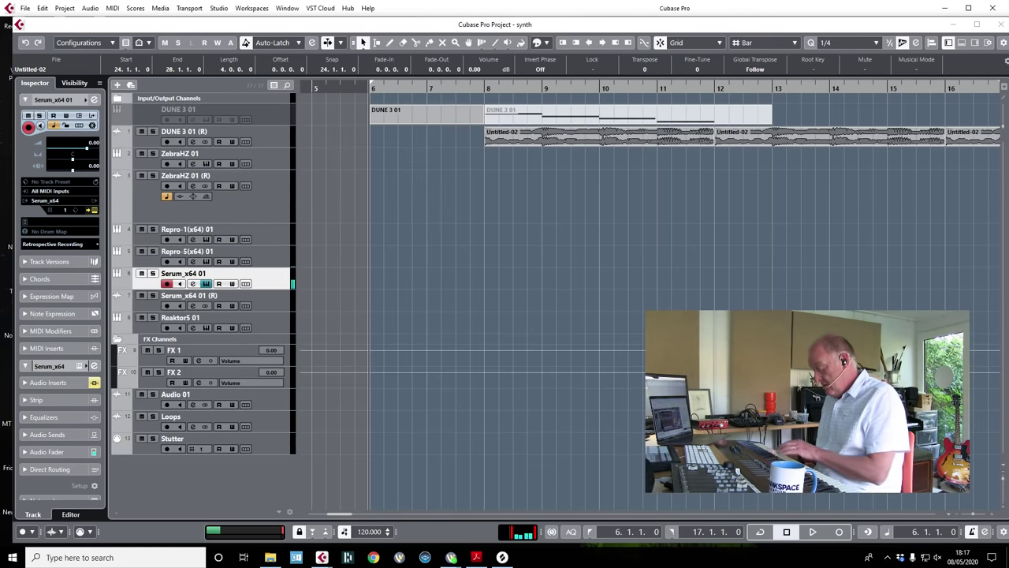
{"action": "key", "text": "KP_Multiply"}
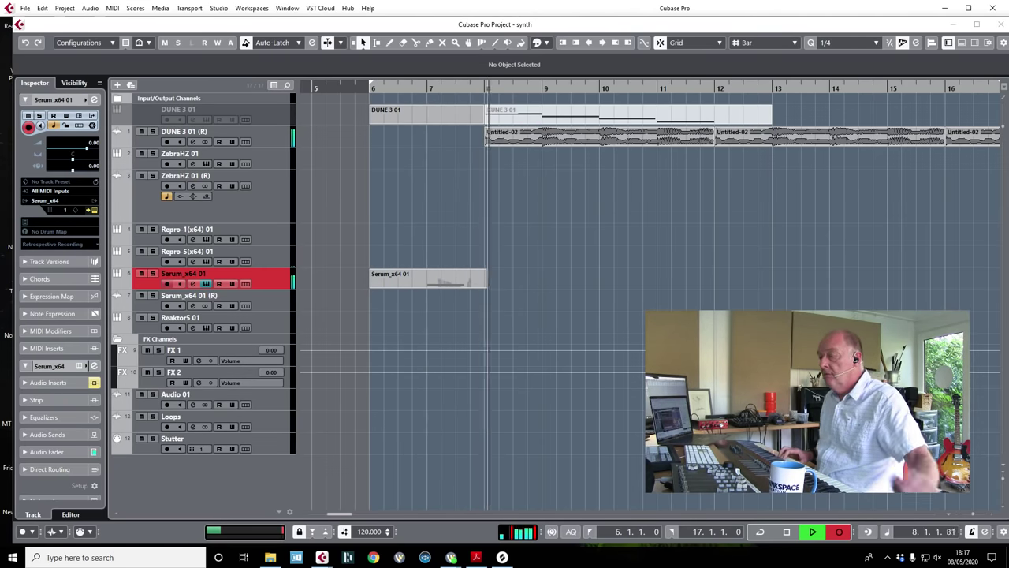
{"action": "key", "text": "space"}
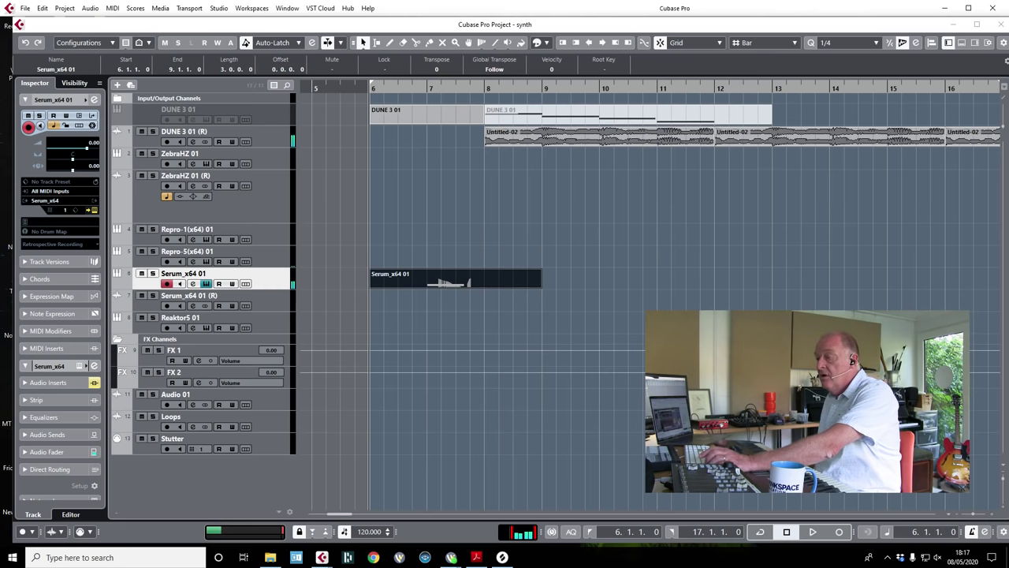
- Render the recorded Serum_x64 01 part in place to a new audio track with the current settings
{"action": "right_click", "coordinate": [443, 276]}
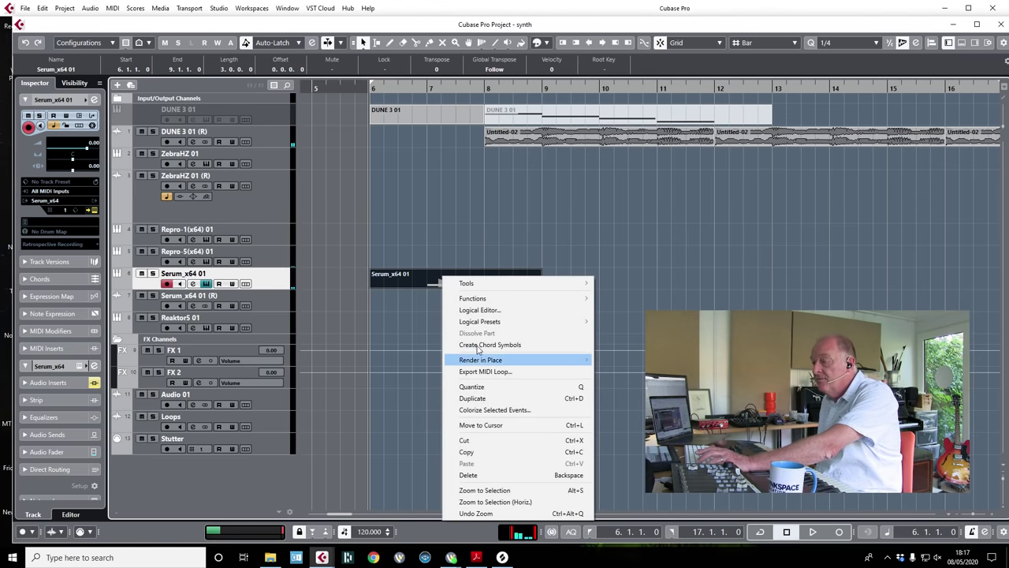
{"action": "mouse_move", "coordinate": [485, 361]}
{"action": "left_click", "coordinate": [632, 361]}
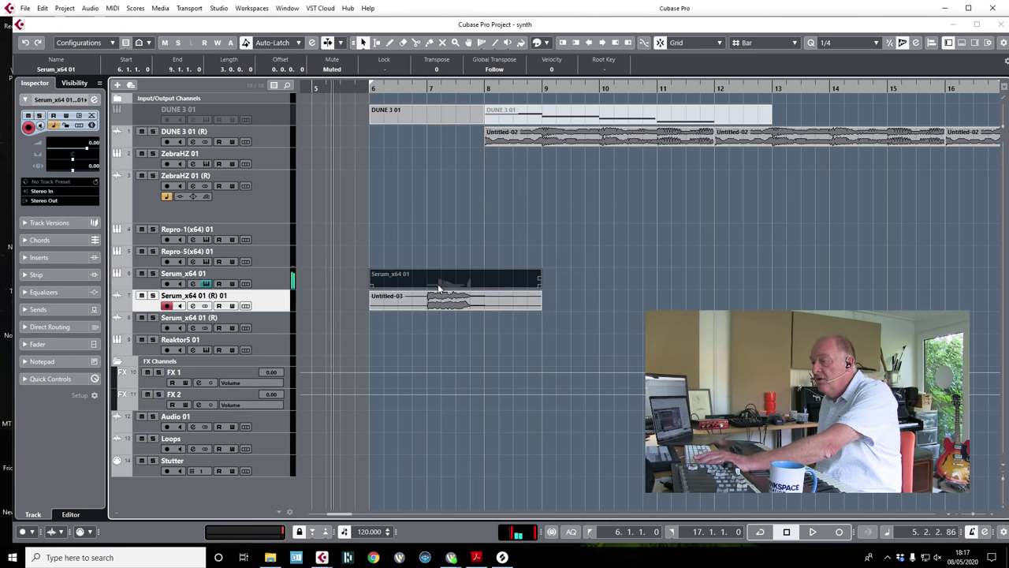
- Split the rendered Serum audio at bars 7 and 8 and delete the segment from bar 8 onward
{"action": "key", "text": "3"}
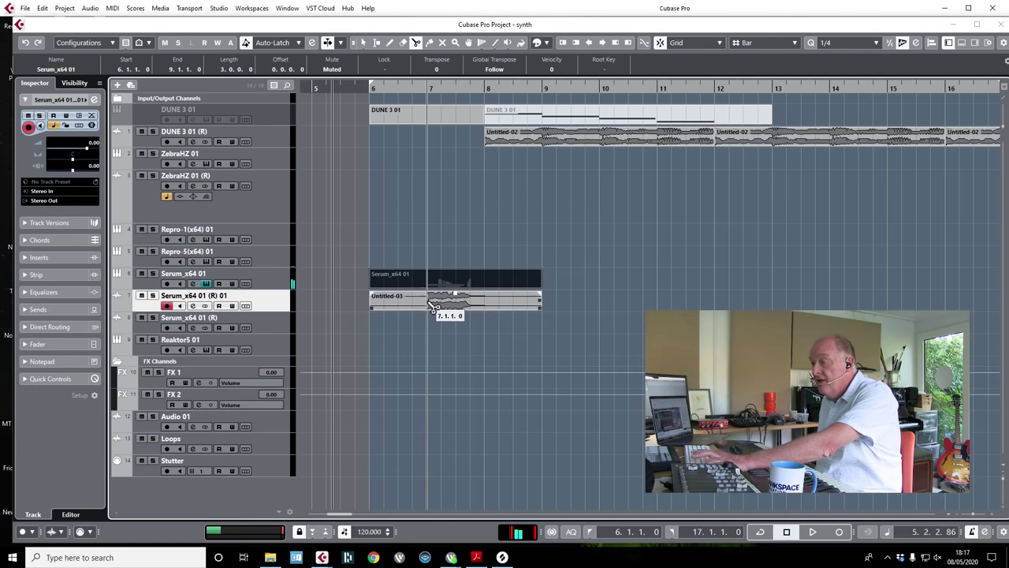
{"action": "left_click", "coordinate": [435, 301]}
{"action": "left_click", "coordinate": [489, 301]}
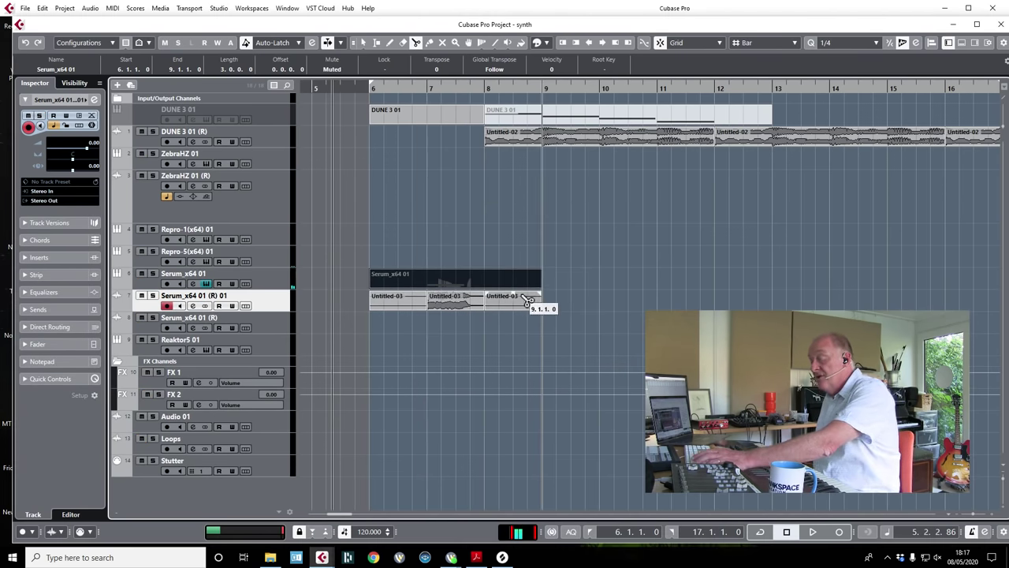
{"action": "key", "text": "1"}
{"action": "left_click", "coordinate": [520, 300]}
{"action": "key", "text": "Delete"}
- Delete the muted source MIDI part and the rendered audio segment before bar 7
{"action": "left_click", "coordinate": [463, 276]}
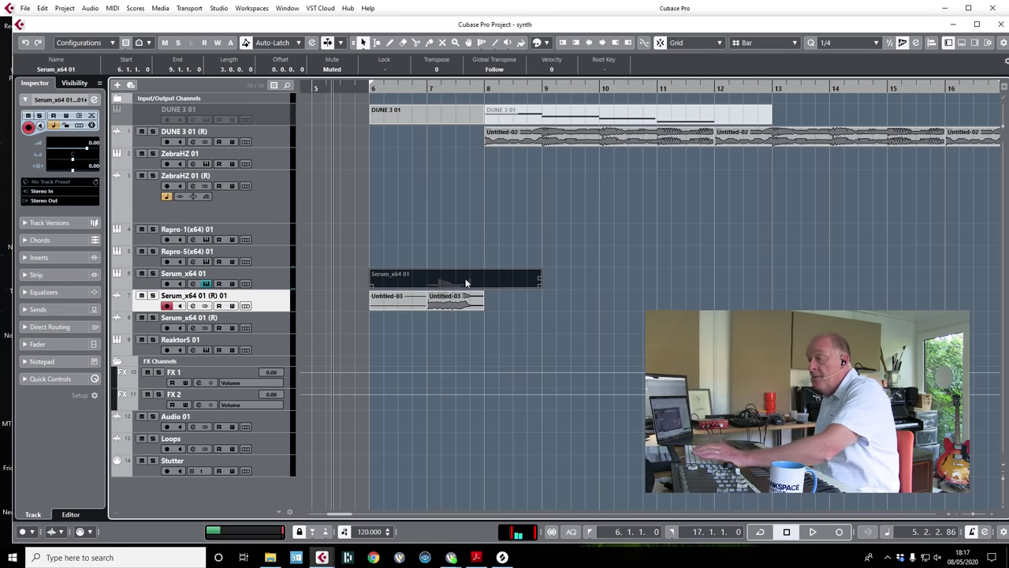
{"action": "key", "text": "Delete"}
{"action": "left_click", "coordinate": [394, 301]}
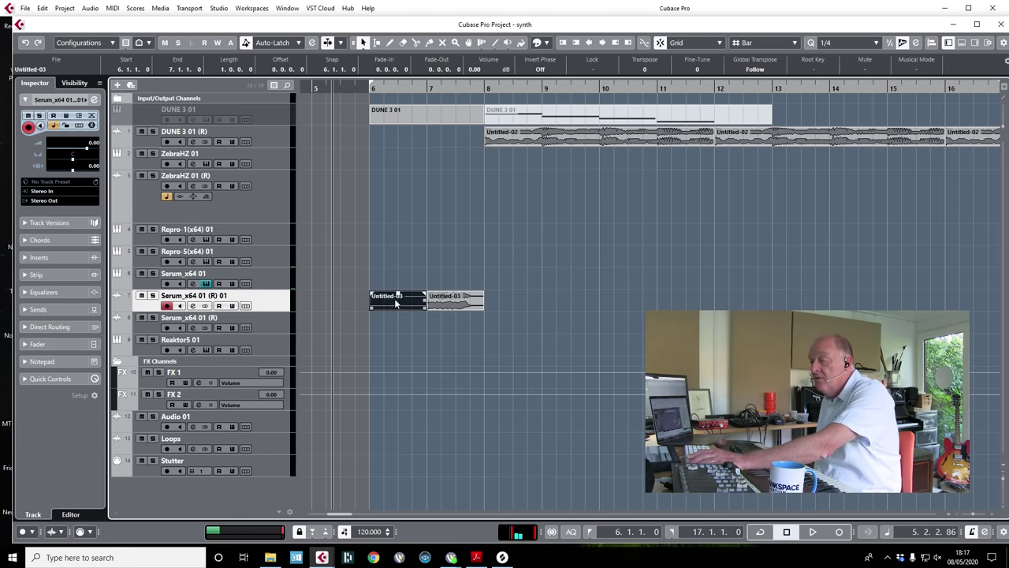
{"action": "key", "text": "Delete"}
- Time-stretch the remaining one-bar Serum clip so it ends at bar 13, and play it back
{"action": "key", "text": "1"}
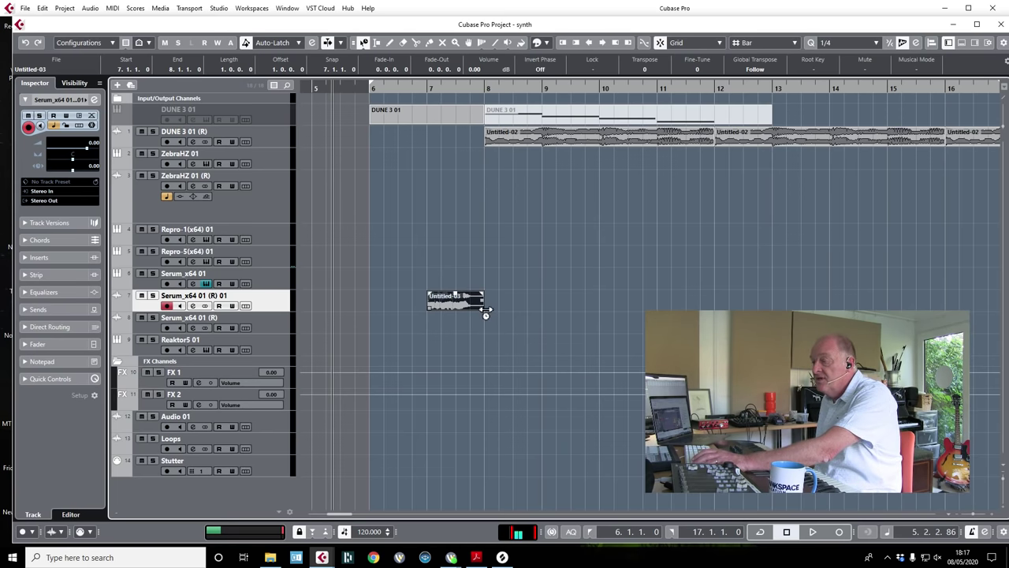
{"action": "left_click_drag", "start_coordinate": [484, 308], "coordinate": [770, 304]}
{"action": "key", "text": "space"}
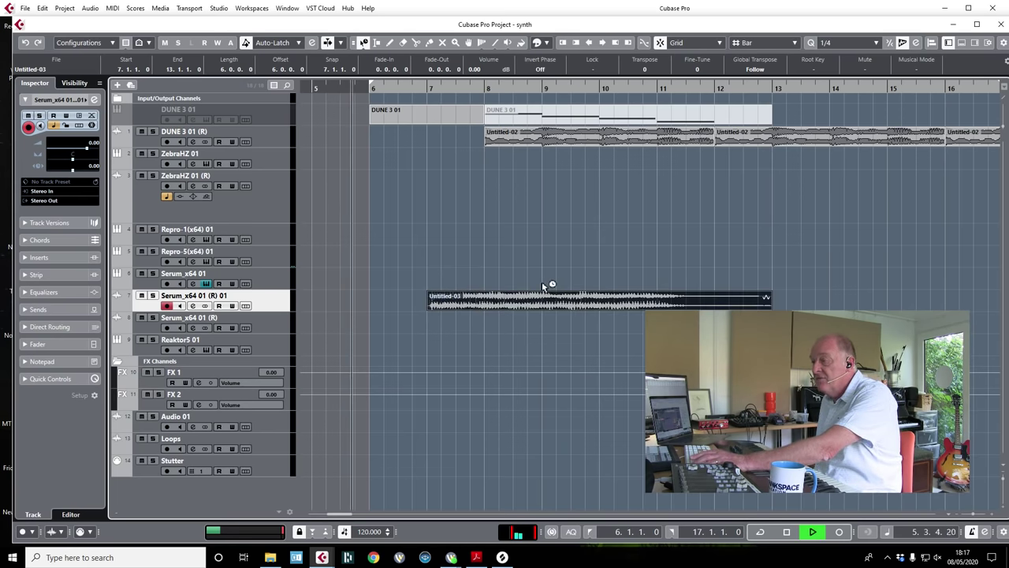
{"action": "key", "text": "1"}
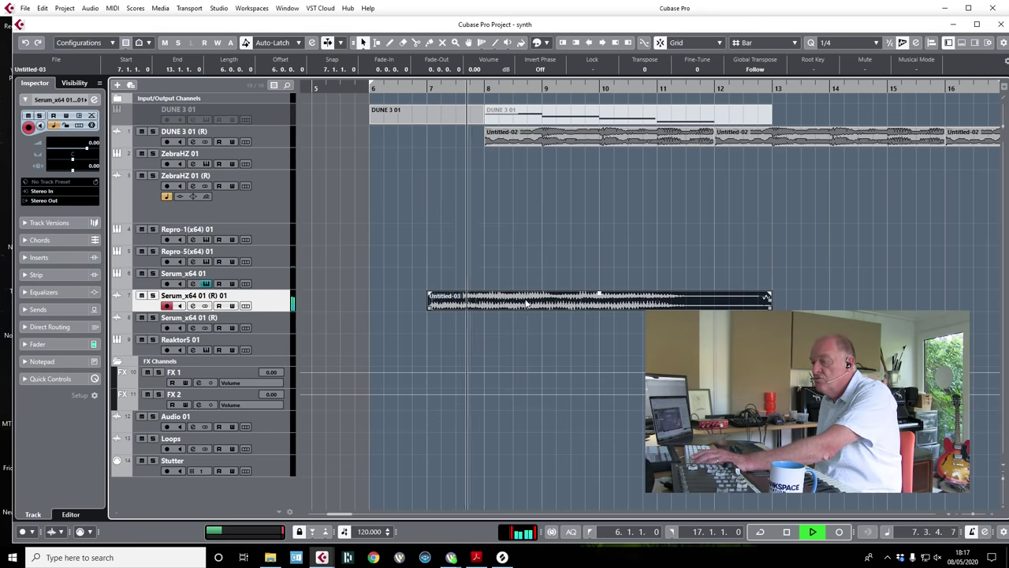
{"action": "key", "text": "space"}
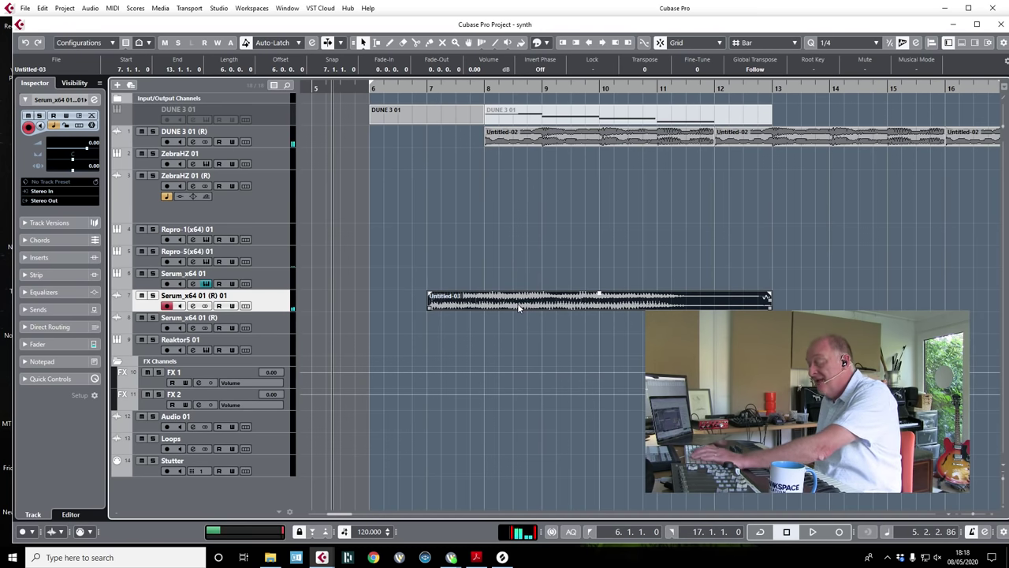
- Trim the start of the stretched clip ahead of bar 7, audition it and move it to start at bar 8
{"action": "left_click_drag", "start_coordinate": [519, 306], "coordinate": [515, 308]}
{"action": "mouse_move", "coordinate": [422, 298]}
{"action": "left_mouse_down"}
{"action": "mouse_move", "coordinate": [371, 288]}
{"action": "mouse_move", "coordinate": [424, 295]}
{"action": "mouse_move", "coordinate": [424, 304]}
{"action": "left_mouse_up"}
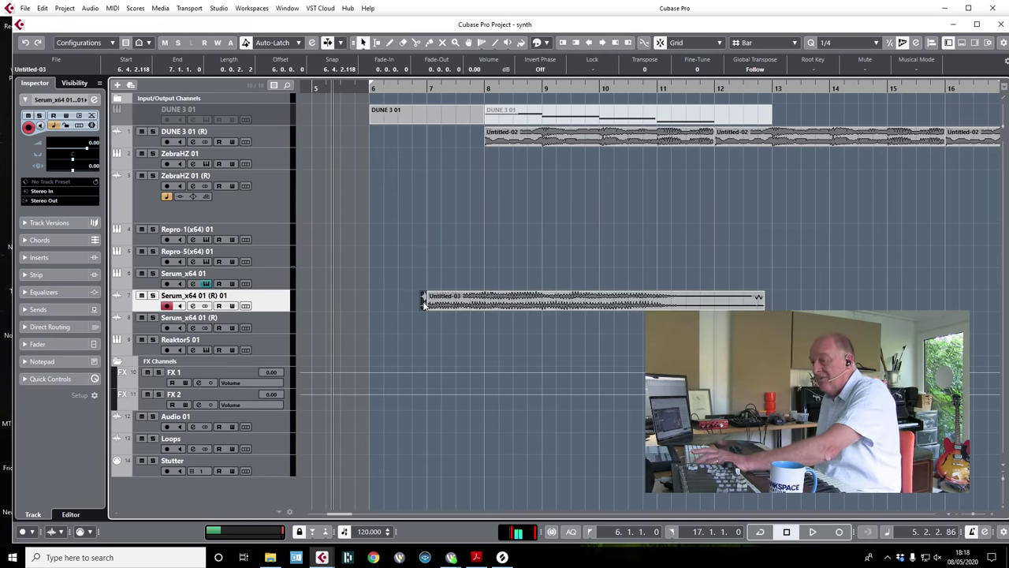
{"action": "key", "text": "space"}
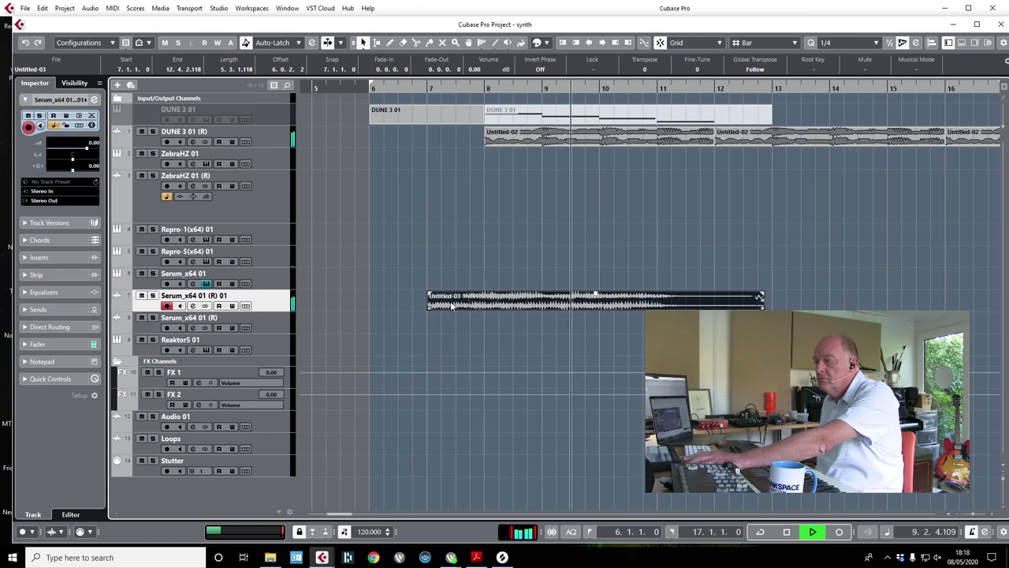
{"action": "left_click_drag", "start_coordinate": [469, 307], "coordinate": [531, 306]}
{"action": "key", "text": "space"}
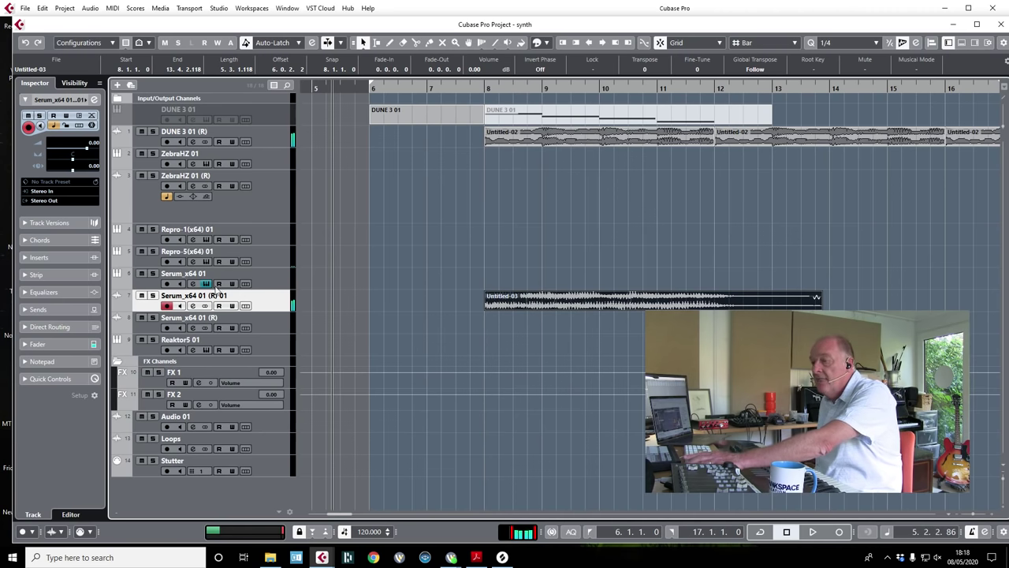
- Solo the Serum_x64 01 (R) 01 track and set the locators around the stretched clip
{"action": "left_click", "coordinate": [152, 296]}
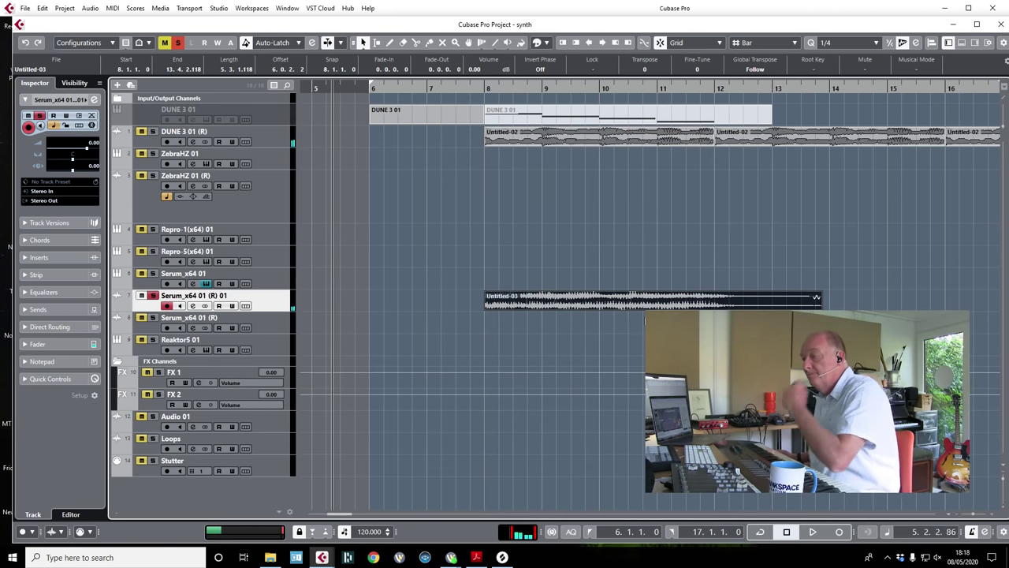
{"action": "key", "text": "p"}
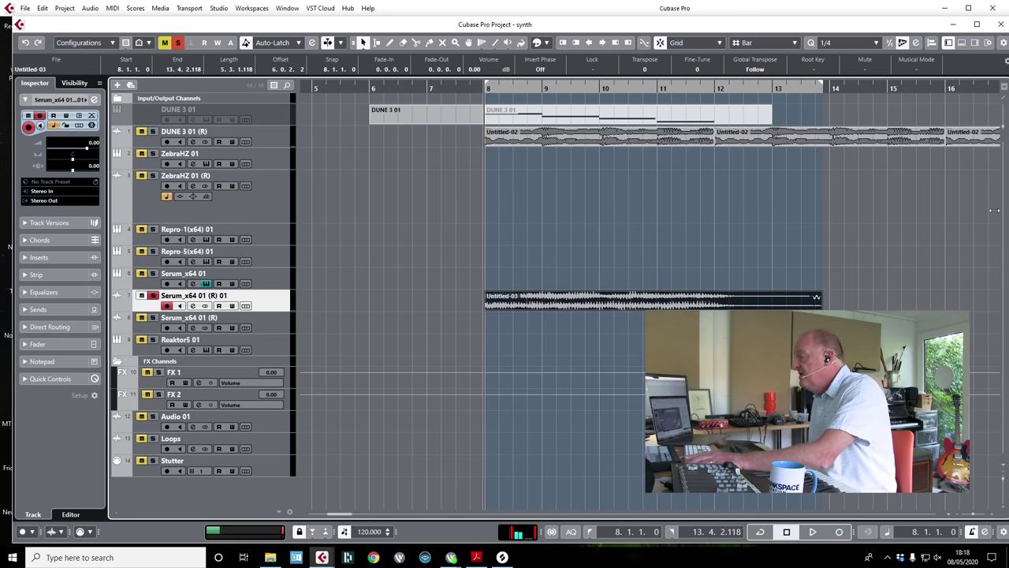
- Show the mixer inserts and move the kHs Trance Gate from the Serum_x64 01 (R) channel to insert slot 3 of Serum_x64 01 (R) 01
{"action": "left_click", "coordinate": [963, 45]}
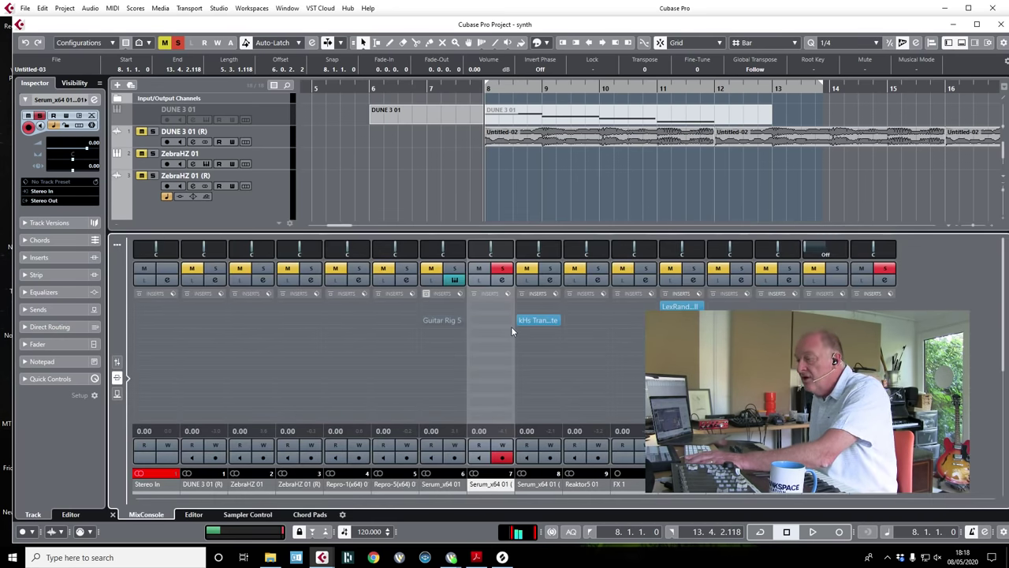
{"action": "left_click", "coordinate": [118, 361]}
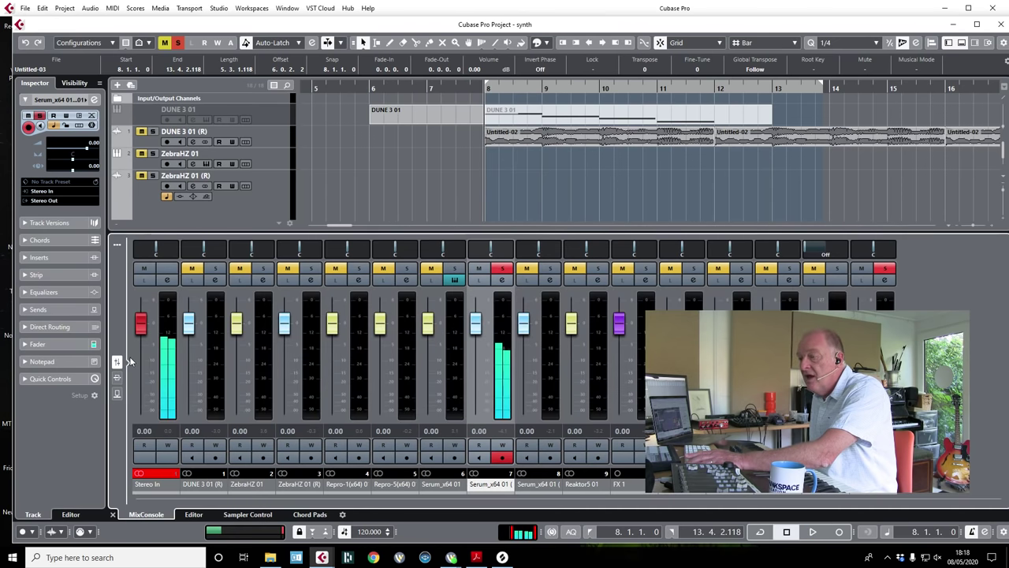
{"action": "left_click", "coordinate": [116, 380]}
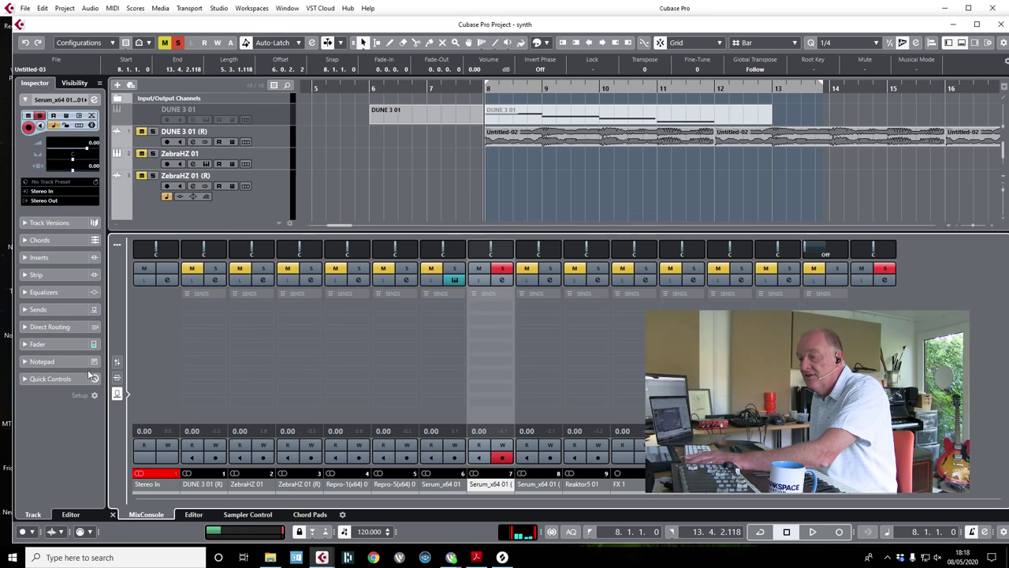
{"action": "left_click", "coordinate": [118, 377]}
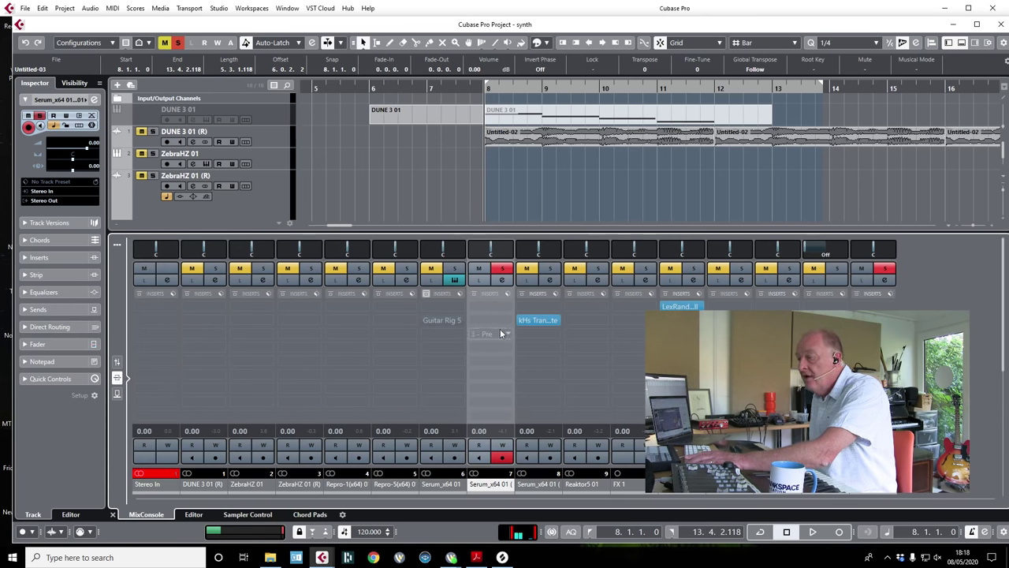
{"action": "left_click_drag", "start_coordinate": [538, 320], "coordinate": [492, 334]}
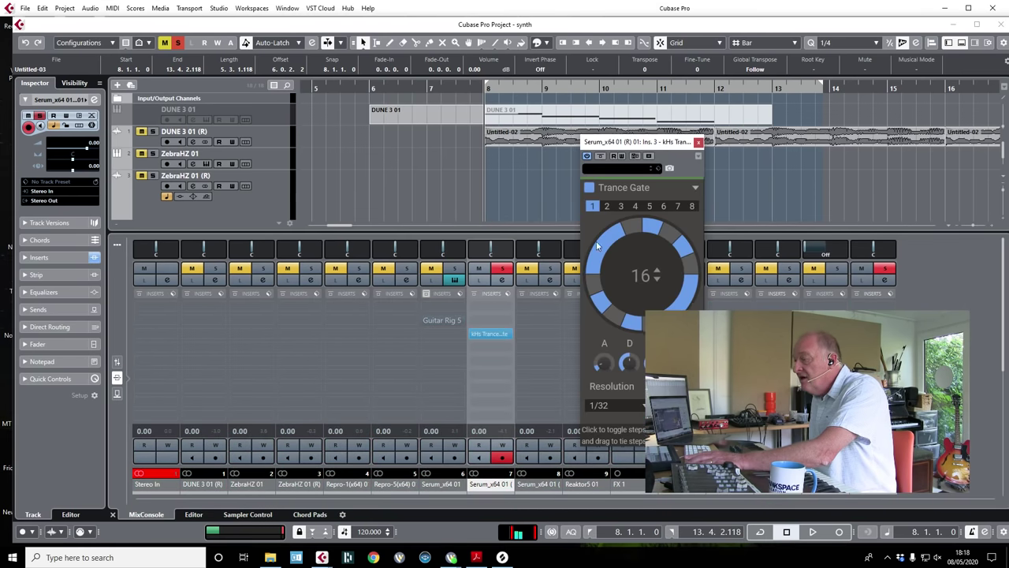
- Set the Trance Gate resolution to 1/64, audition the gated clip and close the plug-in window
{"action": "left_click", "coordinate": [629, 406]}
{"action": "left_click", "coordinate": [625, 439]}
{"action": "key", "text": "space"}
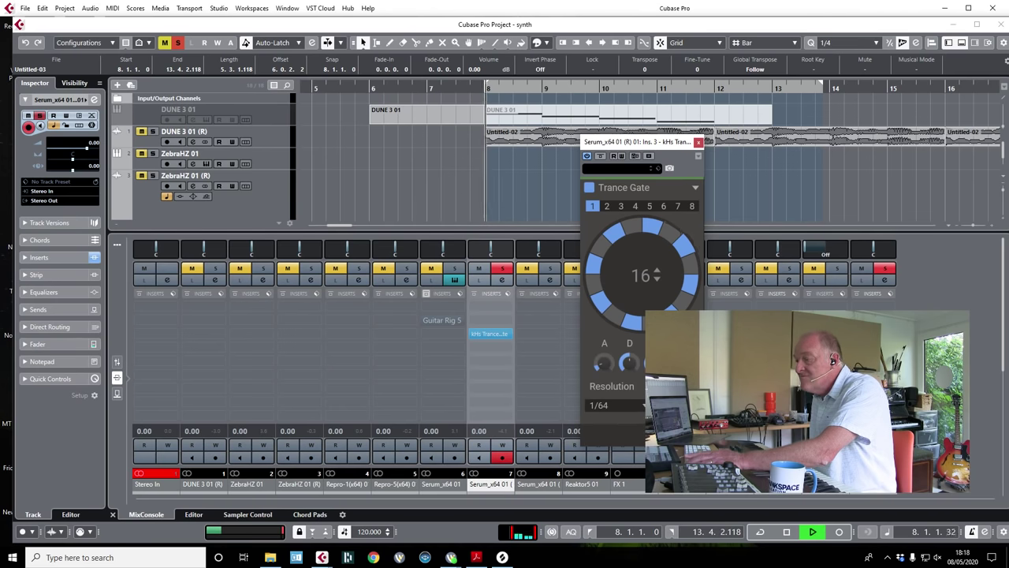
{"action": "key", "text": "space"}
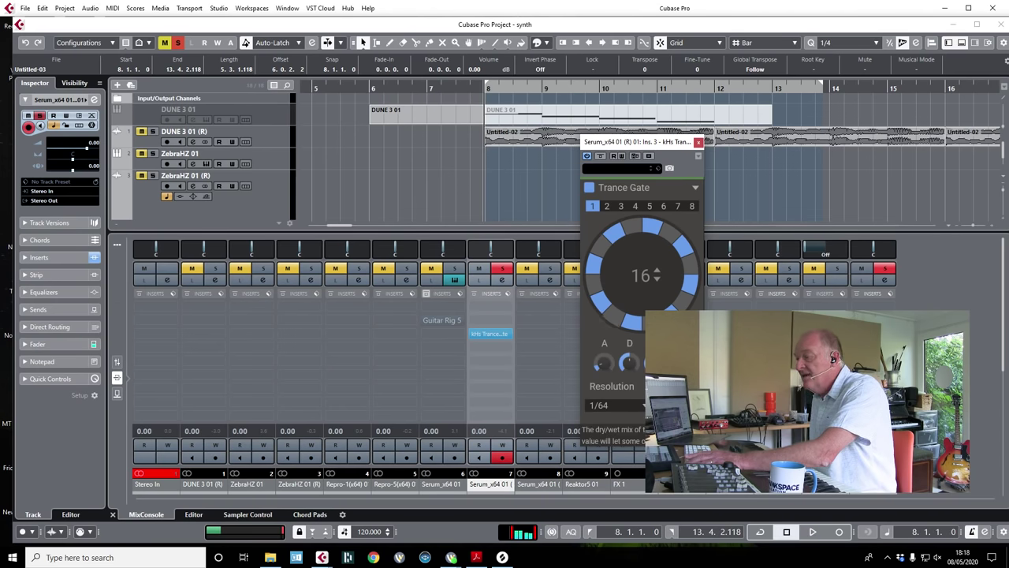
{"action": "key", "text": "space"}
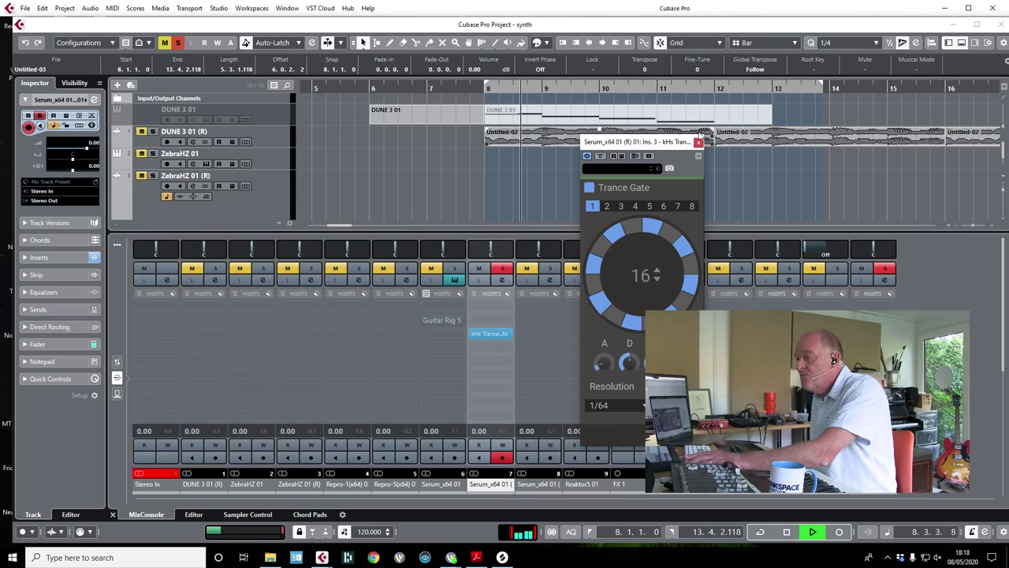
{"action": "key", "text": "space"}
{"action": "left_click", "coordinate": [697, 143]}
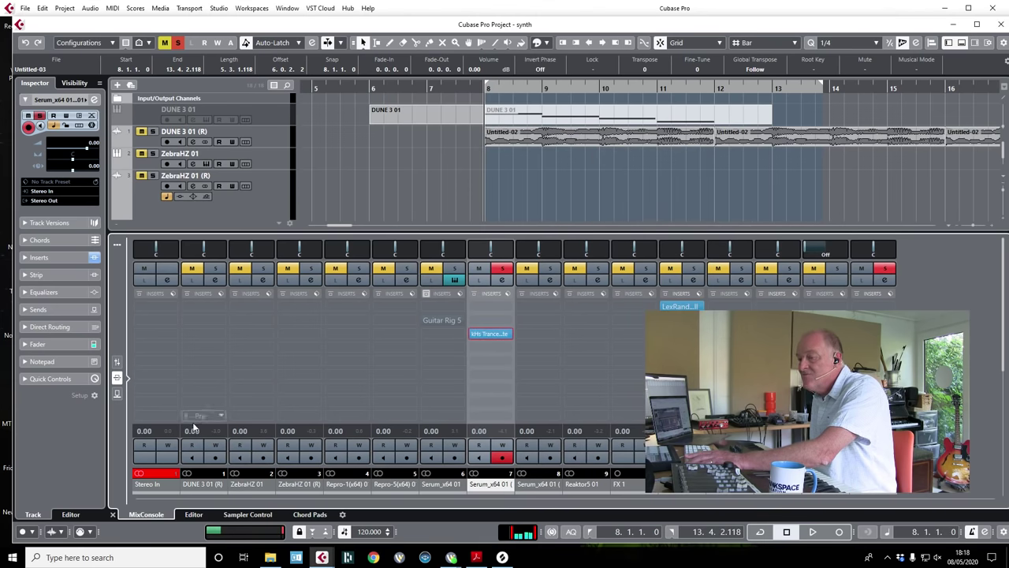
- Hide the mixer, review the Render in Place settings and render the gated clip with the current settings
{"action": "left_click", "coordinate": [113, 514]}
{"action": "right_click", "coordinate": [520, 302]}
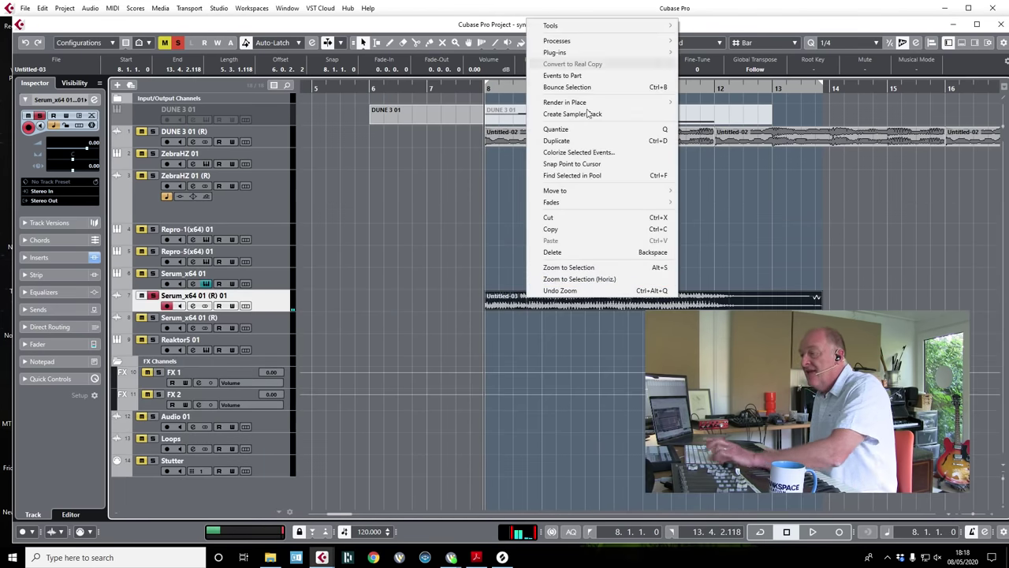
{"action": "mouse_move", "coordinate": [597, 103]}
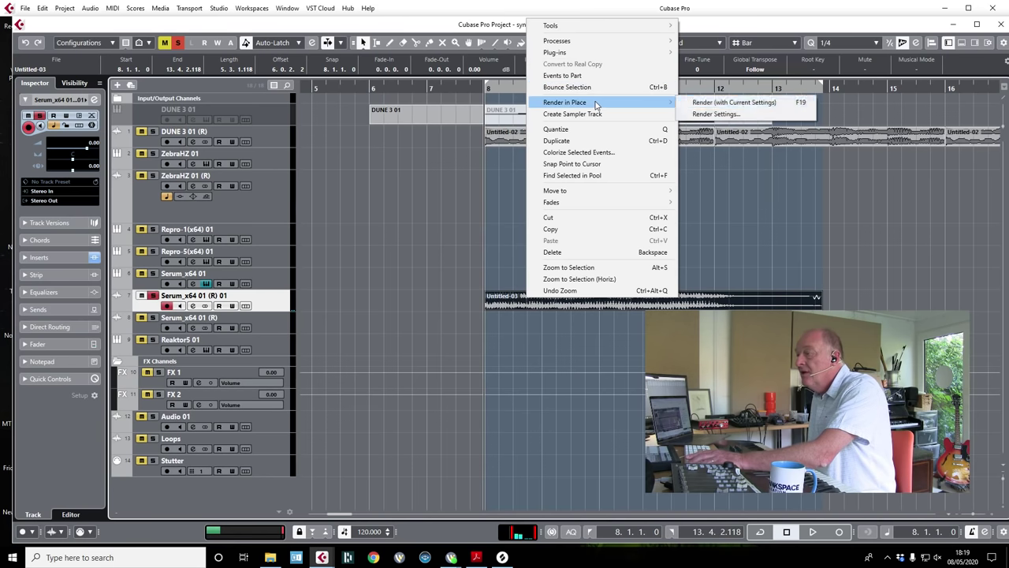
{"action": "left_click", "coordinate": [686, 113]}
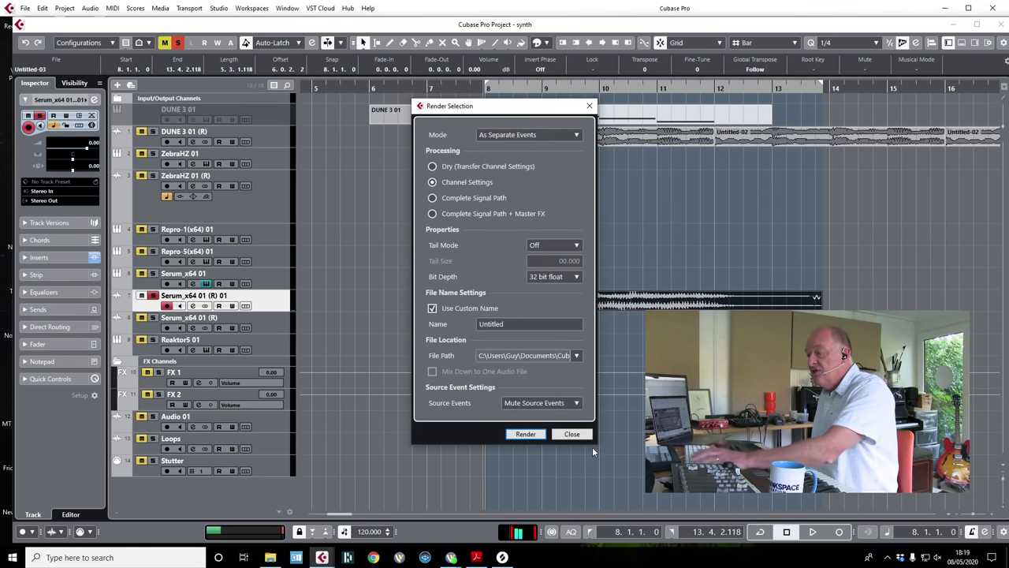
{"action": "left_click", "coordinate": [572, 434]}
{"action": "right_click", "coordinate": [610, 296]}
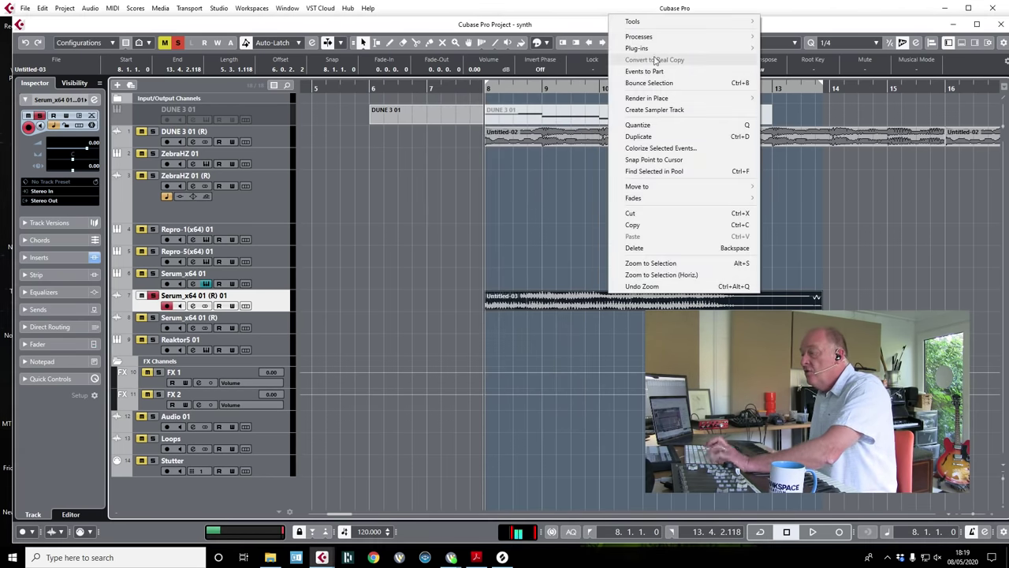
{"action": "mouse_move", "coordinate": [654, 98]}
{"action": "left_click", "coordinate": [797, 97]}
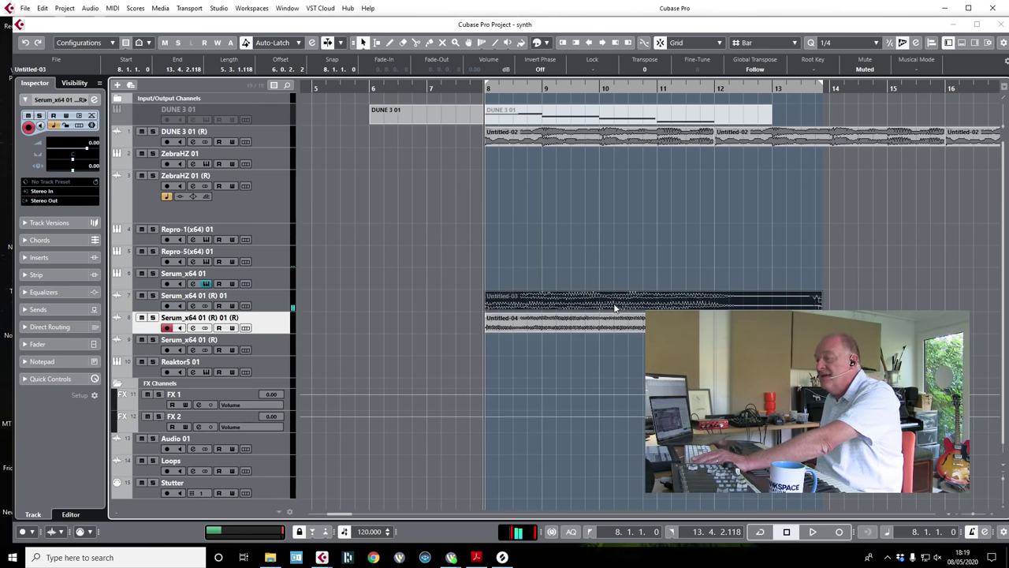
- Play back the newly rendered gated clip and move it to start at bar 9
{"action": "key", "text": "space"}
{"action": "key", "text": "space"}
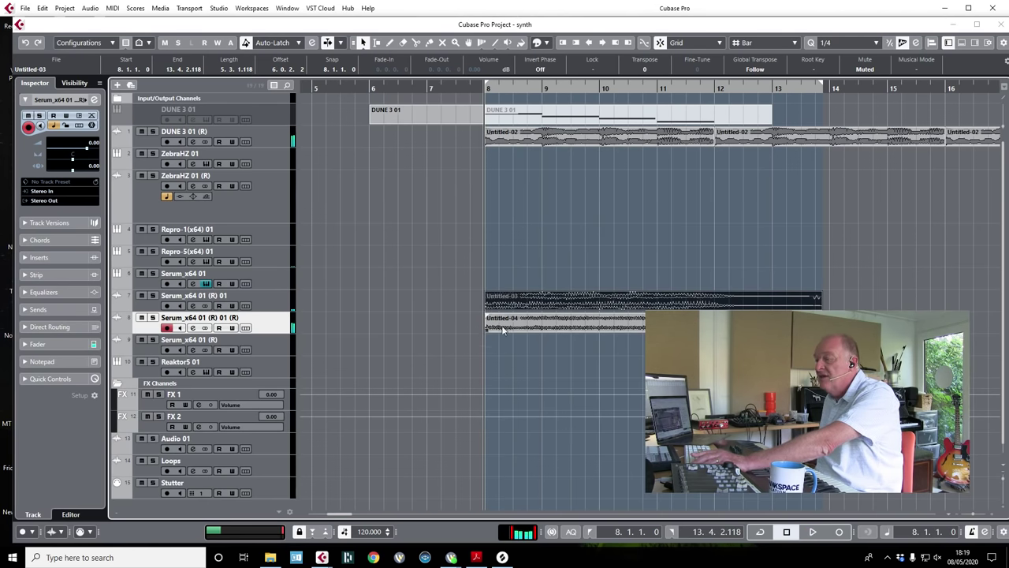
{"action": "left_click_drag", "start_coordinate": [516, 324], "coordinate": [589, 325]}
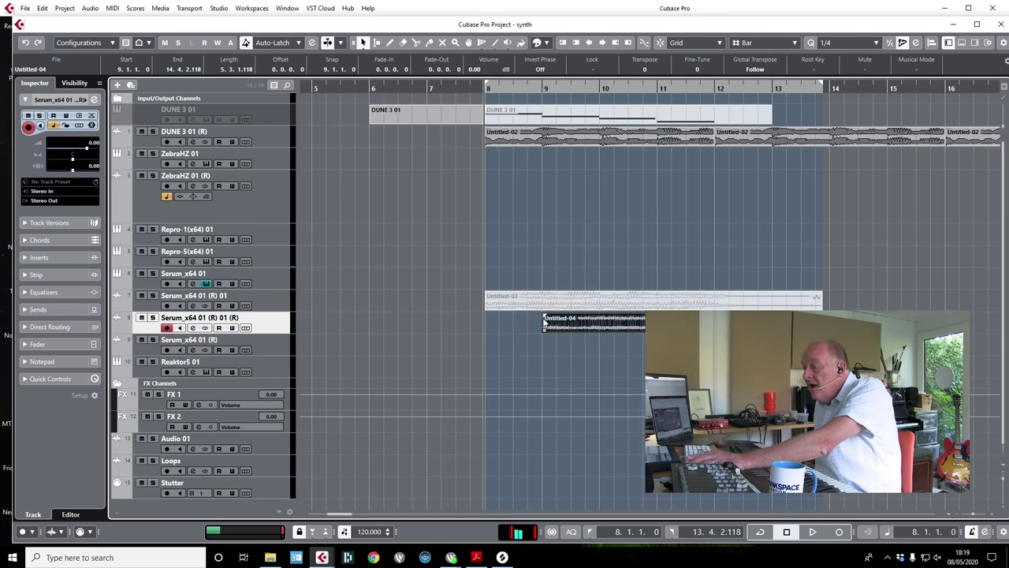
- Shift the rendered clip to start at 8.4.4.52, try shortening it to 12.1.4.18 in Sizing Moves Contents mode, and undo the shortening
{"action": "left_click_drag", "start_coordinate": [544, 328], "coordinate": [574, 322]}
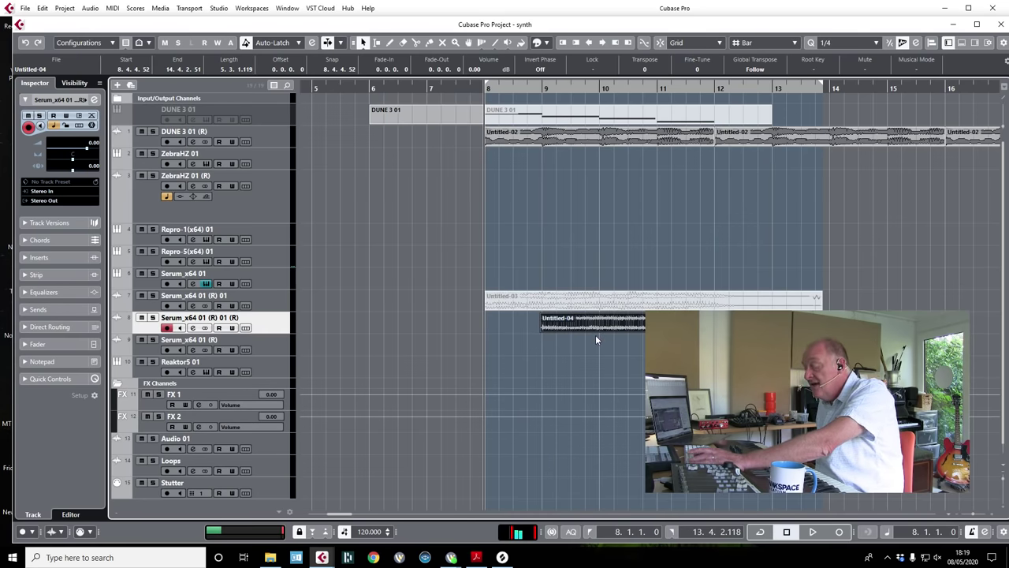
{"action": "key", "text": "1"}
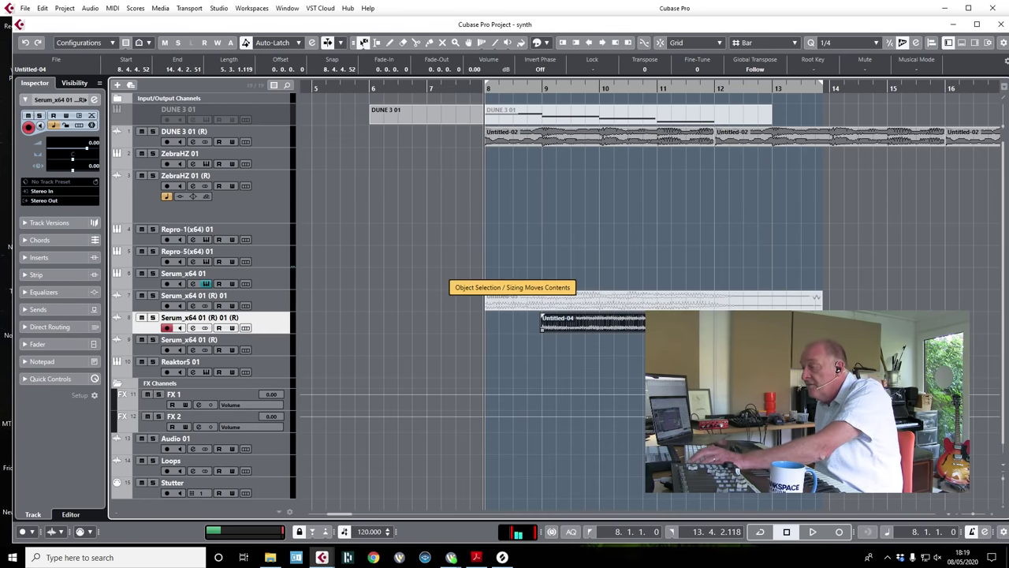
{"action": "key", "text": "1"}
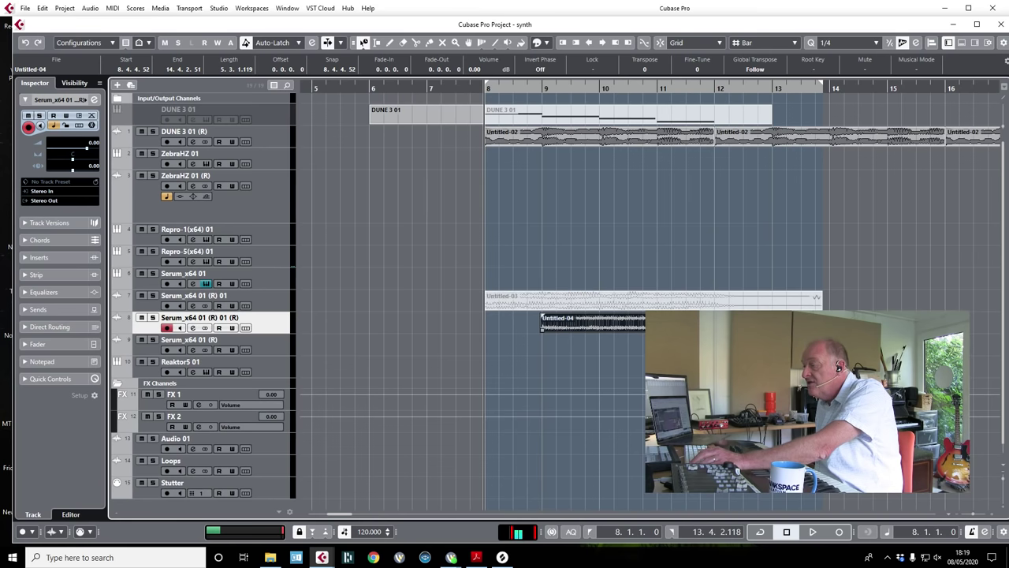
{"action": "left_click_drag", "start_coordinate": [882, 329], "coordinate": [730, 329]}
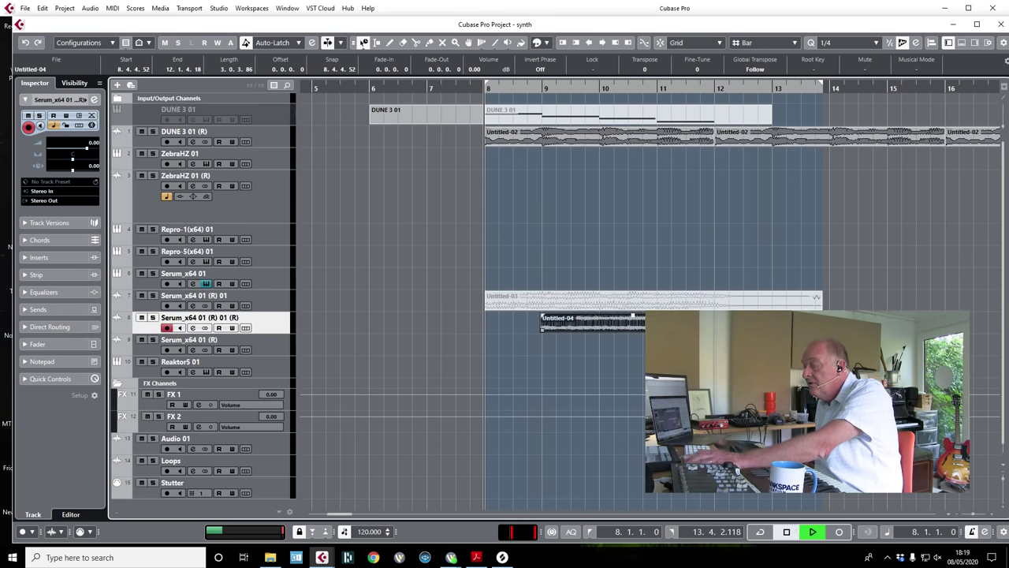
{"action": "key", "text": "1"}
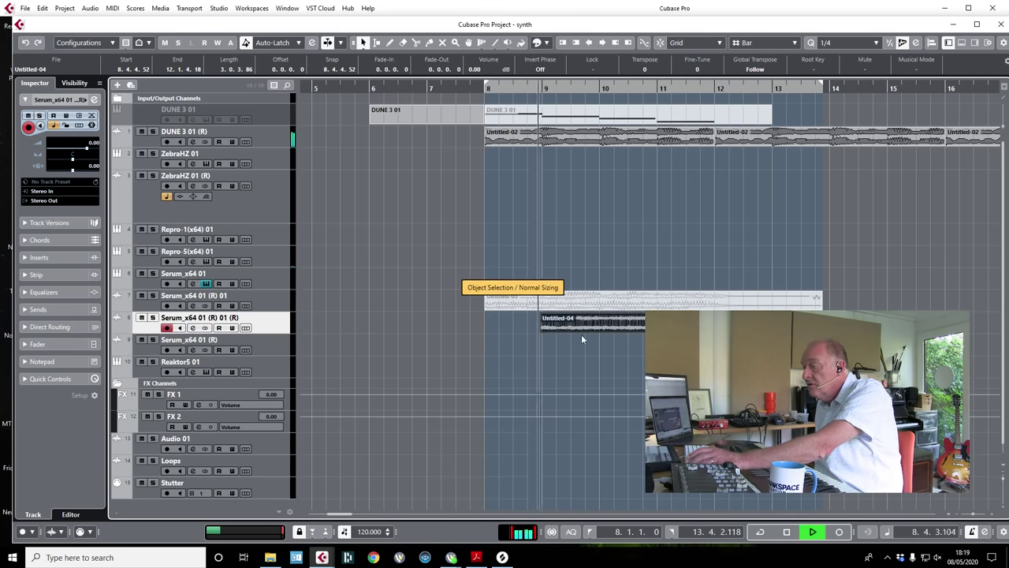
{"action": "key", "text": "space"}
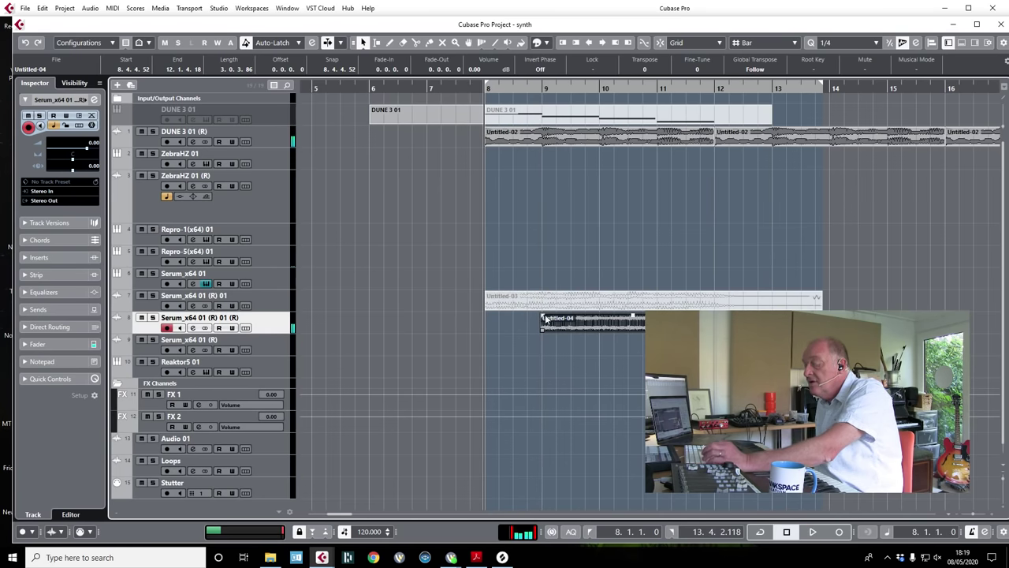
{"action": "key", "text": "ctrl+z"}
- Add a fade-in of about 0.1.3.72 to the gated clip and cut away everything after about 10.1.4
{"action": "left_click_drag", "start_coordinate": [541, 318], "coordinate": [569, 326]}
{"action": "key", "text": "3"}
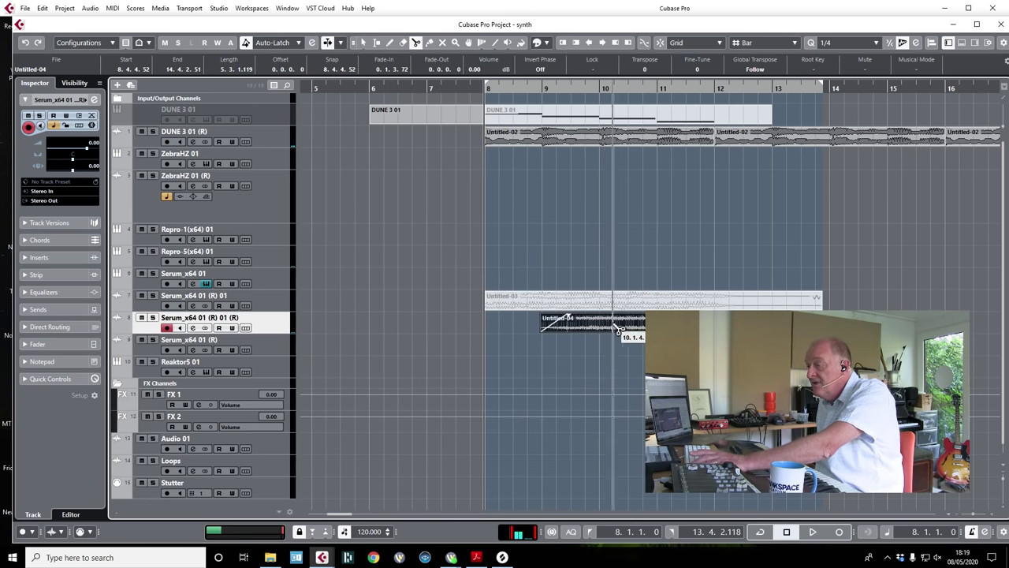
{"action": "left_click", "coordinate": [613, 323]}
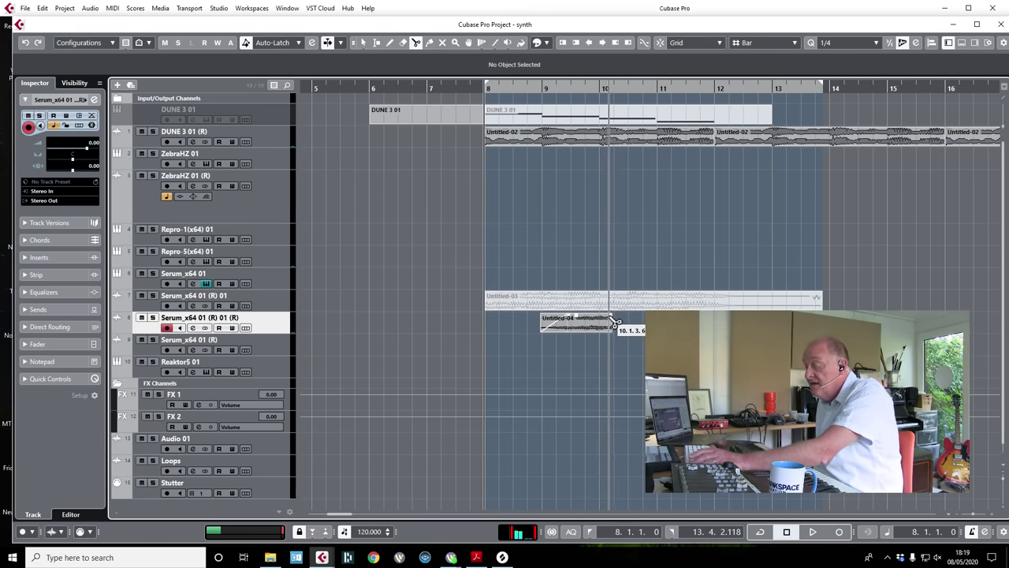
{"action": "key", "text": "Delete"}
- Add a fade-out of about 0.1.3.54 to the shortened clip and move it to start at about 8.2.1.93, checking it in playback
{"action": "key", "text": "1"}
{"action": "left_click_drag", "start_coordinate": [608, 317], "coordinate": [553, 323]}
{"action": "key", "text": "space"}
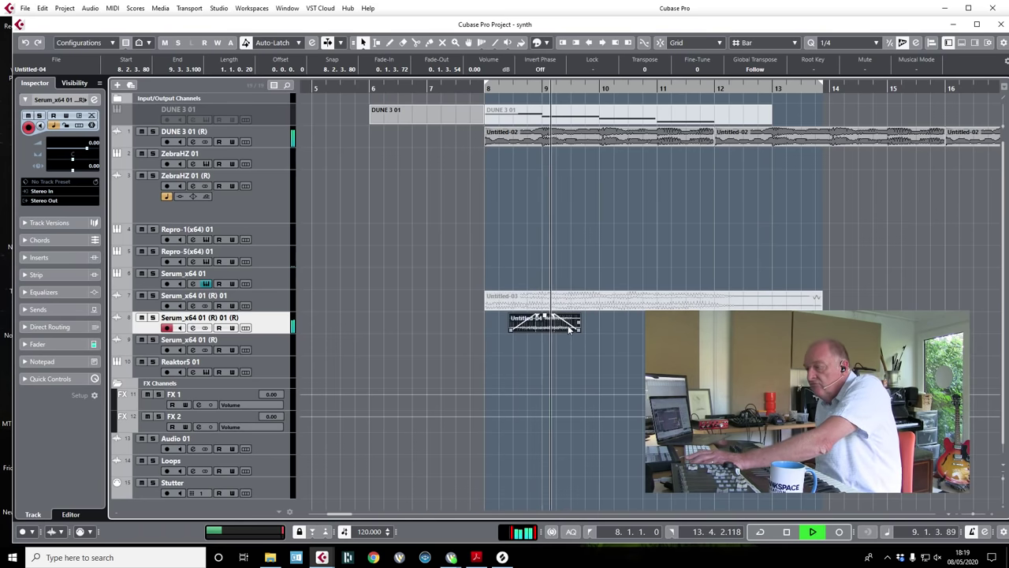
{"action": "left_click_drag", "start_coordinate": [552, 328], "coordinate": [544, 326]}
{"action": "key", "text": "space"}
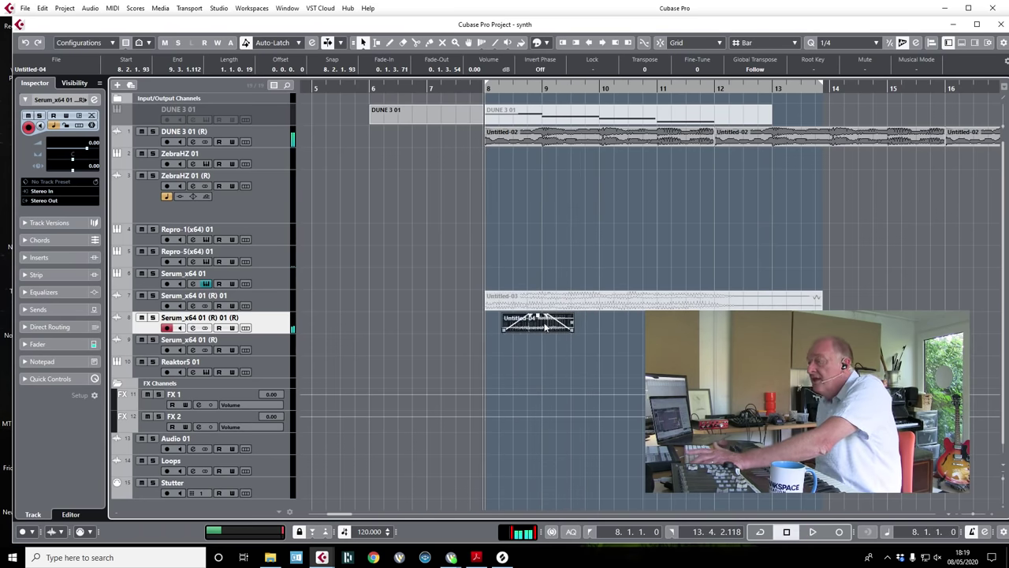
- Show the mixer and examine the channel fader levels while the faded clip plays
{"action": "left_click", "coordinate": [963, 43]}
{"action": "key", "text": "space"}
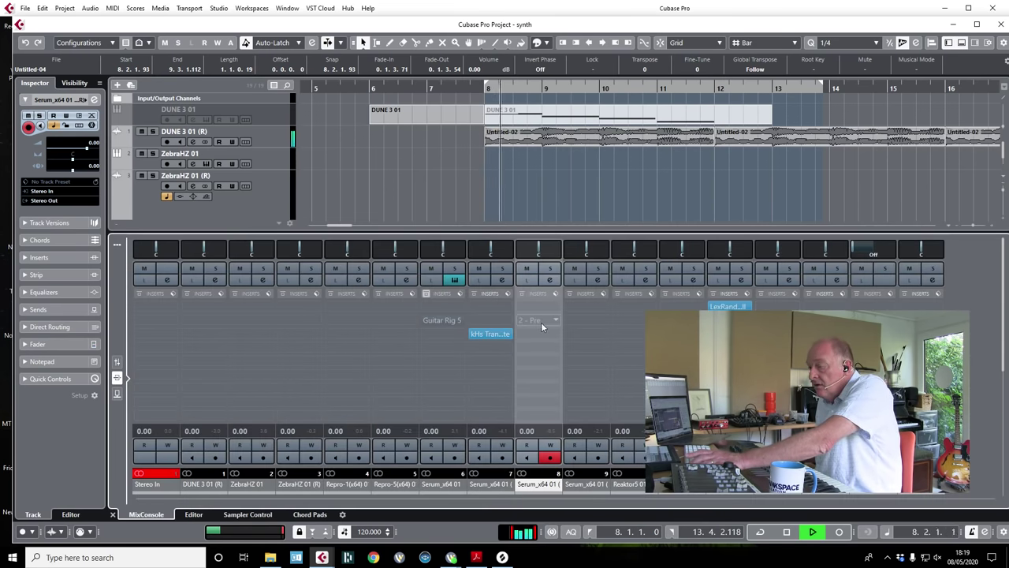
{"action": "left_click", "coordinate": [117, 362]}
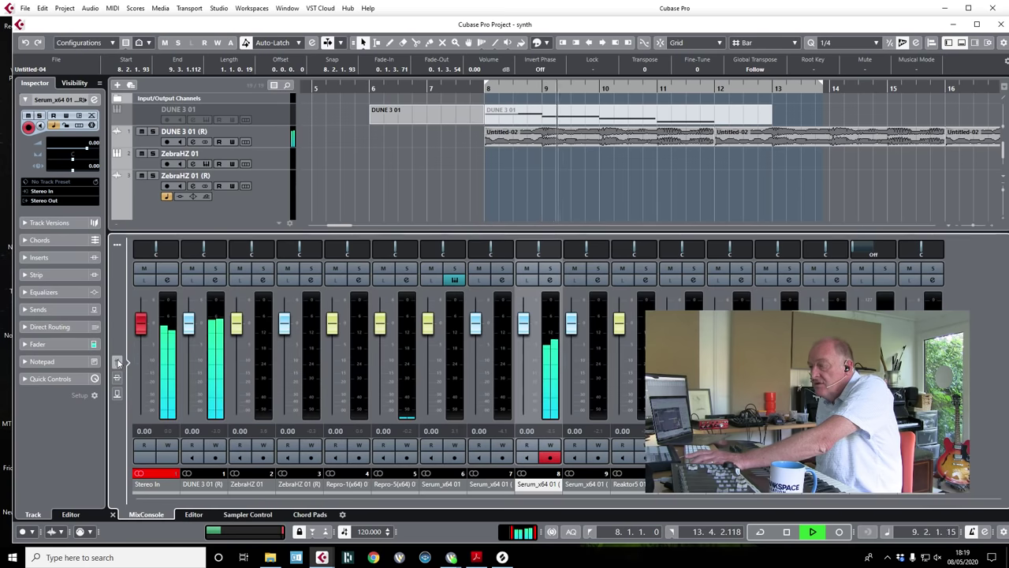
{"action": "key", "text": "space"}
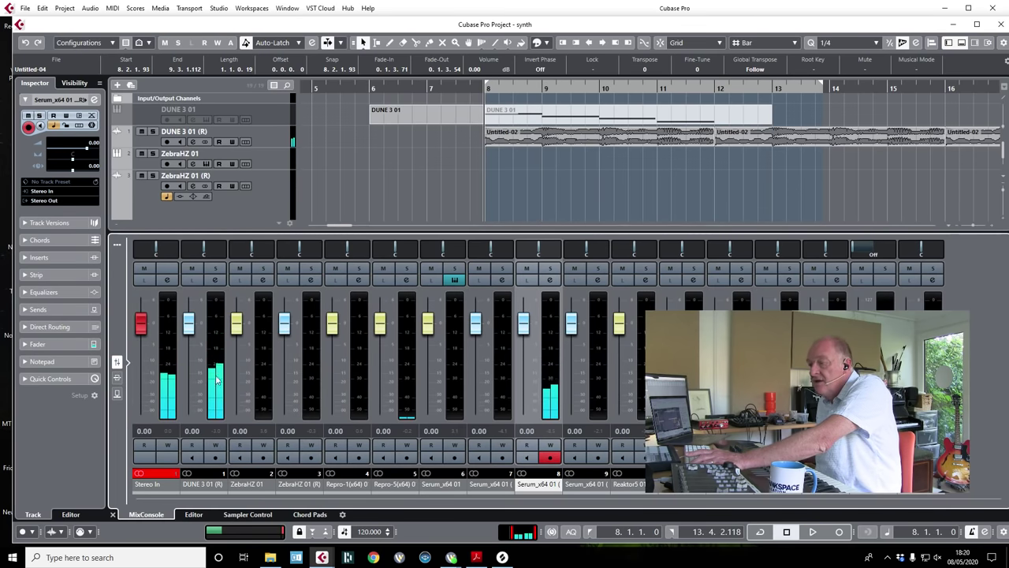
- Add a send to FX 2 on the Serum_x64 01 (R) 01 (R) channel and adjust its level while auditioning the clip
{"action": "left_click", "coordinate": [116, 380]}
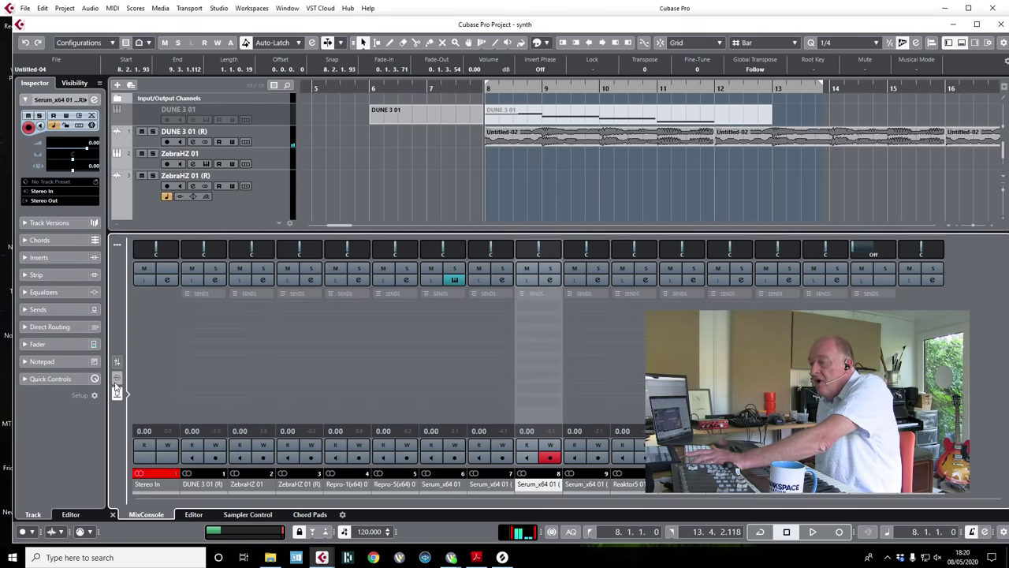
{"action": "left_click", "coordinate": [555, 319]}
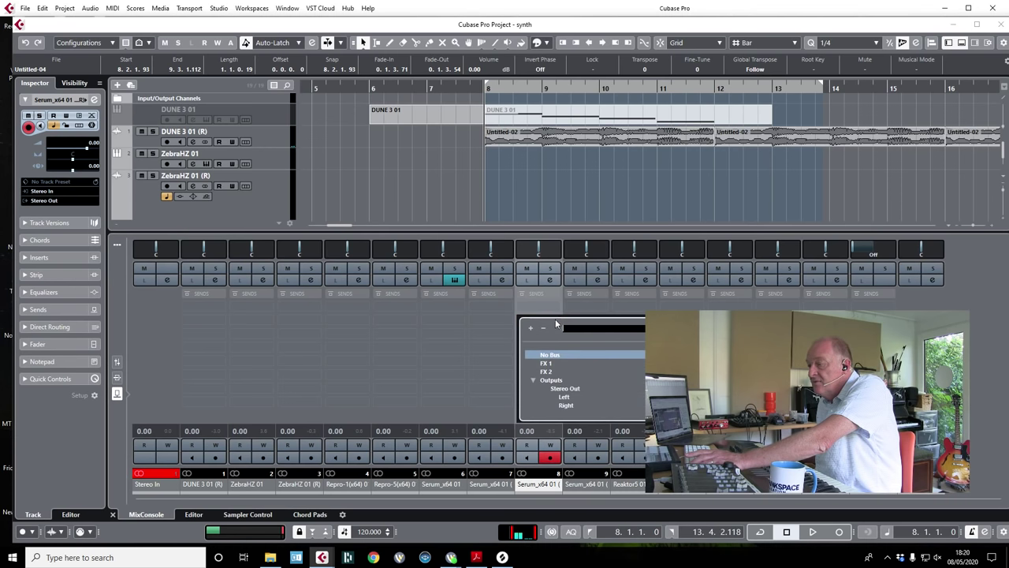
{"action": "key", "text": "Escape"}
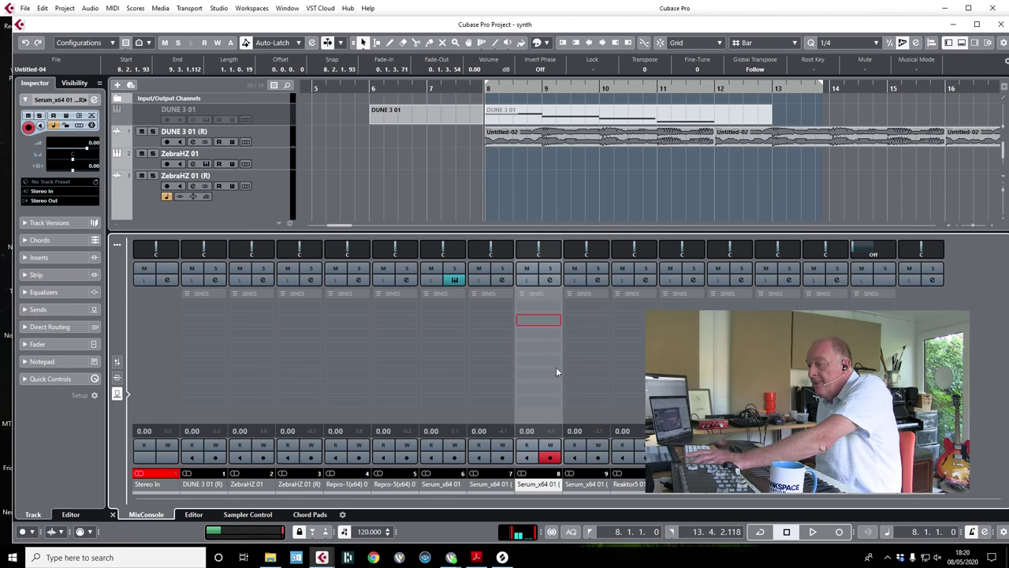
{"action": "left_click", "coordinate": [522, 321]}
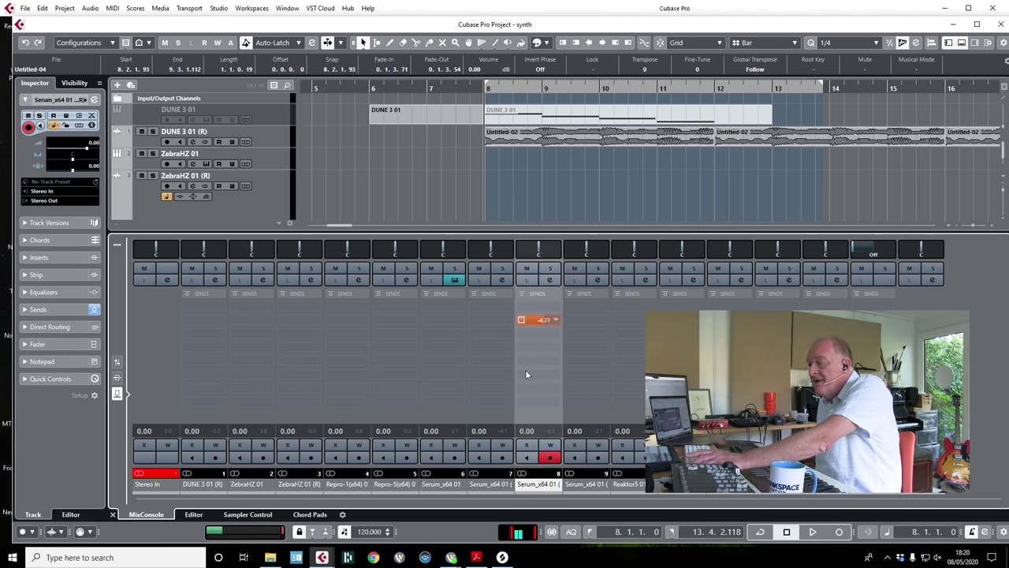
{"action": "key", "text": "space"}
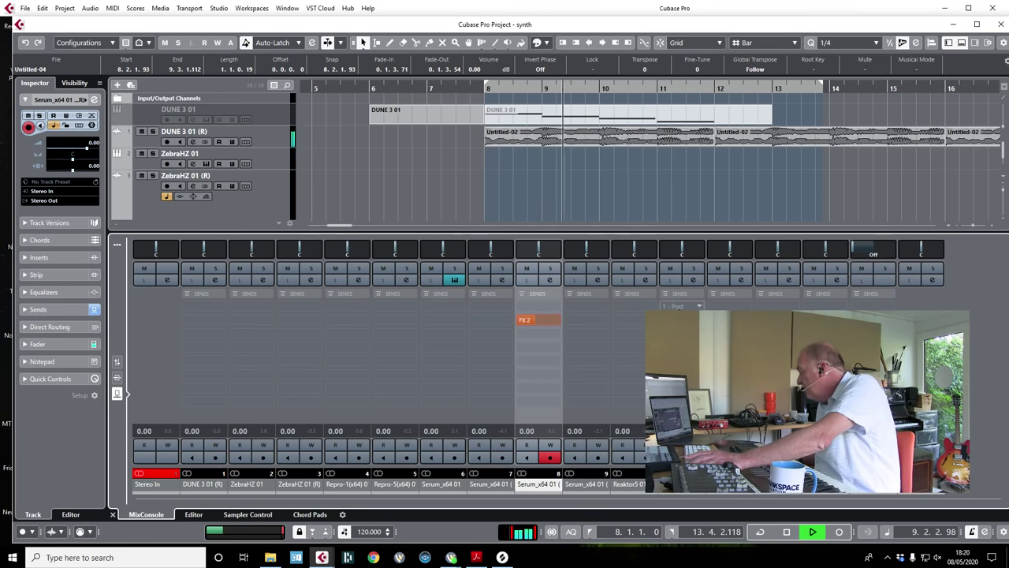
{"action": "key", "text": "space"}
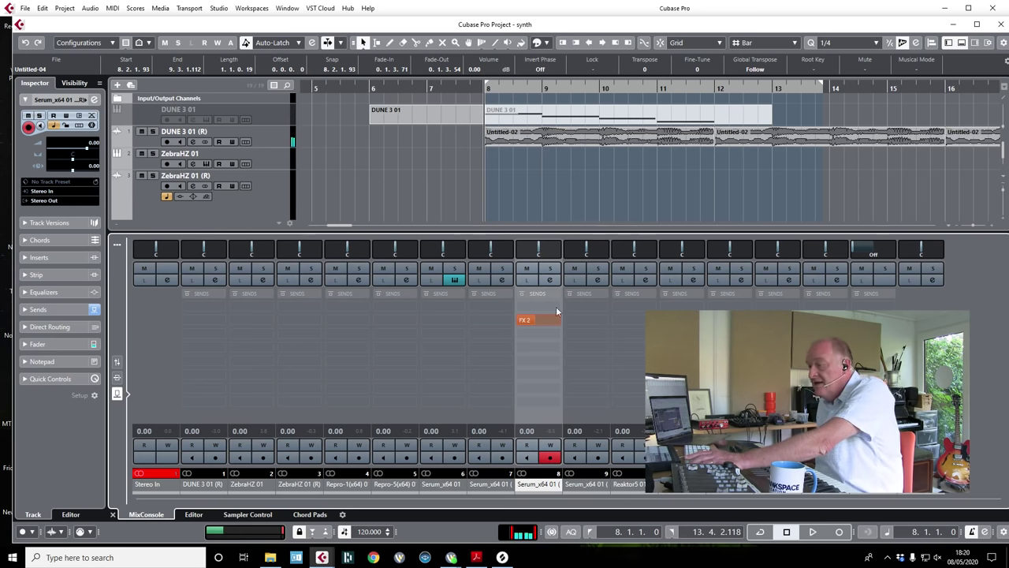
{"action": "key", "text": "space"}
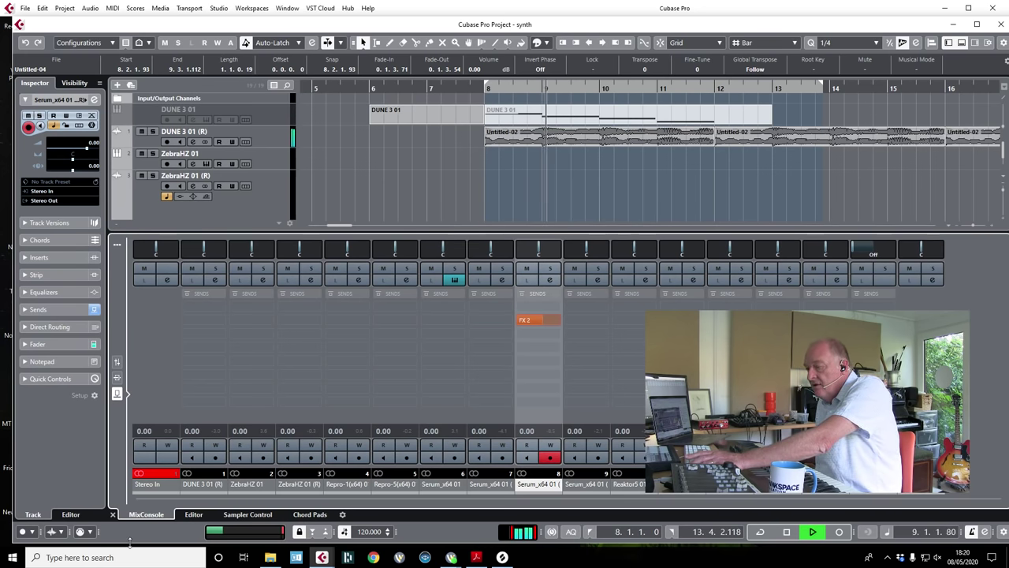
- Hide the mixer and move the faded clip to start at about 8.4.4.87, just before bar 9, then audition it
{"action": "left_click", "coordinate": [112, 514]}
{"action": "key", "text": "space"}
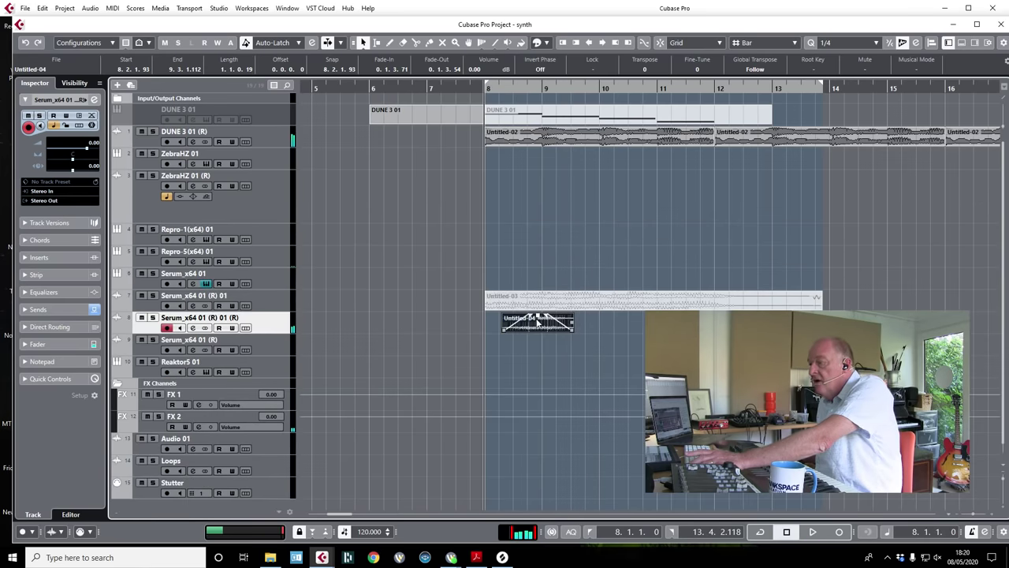
{"action": "left_click_drag", "start_coordinate": [539, 320], "coordinate": [577, 327]}
{"action": "key", "text": "space"}
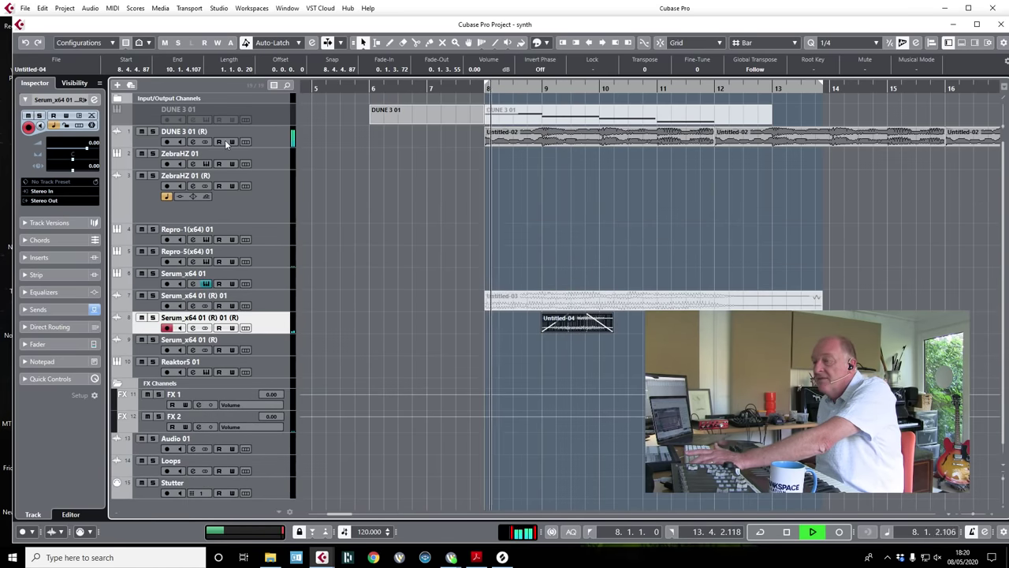
{"action": "key", "text": "space"}
- Open the ZebraHZ instrument from the ZebraHZ 01 track and try the Chug1 - fast+ preset
{"action": "left_click", "coordinate": [269, 154]}
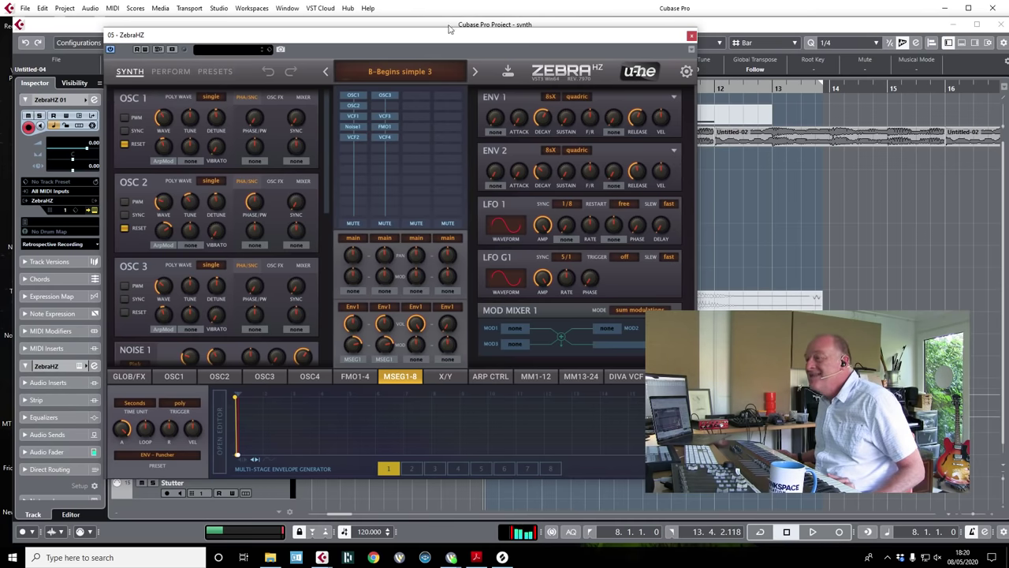
{"action": "left_click", "coordinate": [408, 72]}
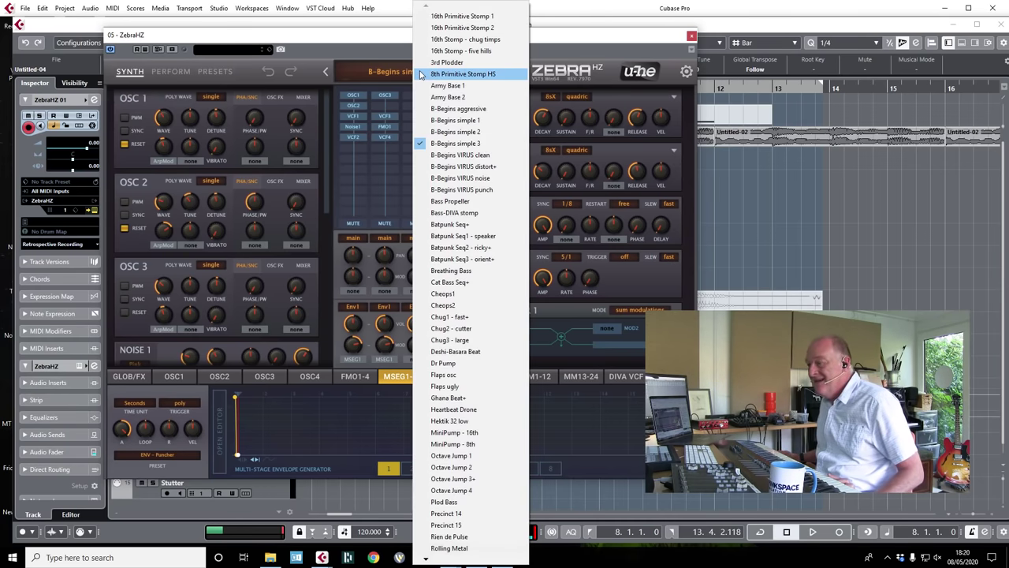
{"action": "left_click", "coordinate": [481, 316]}
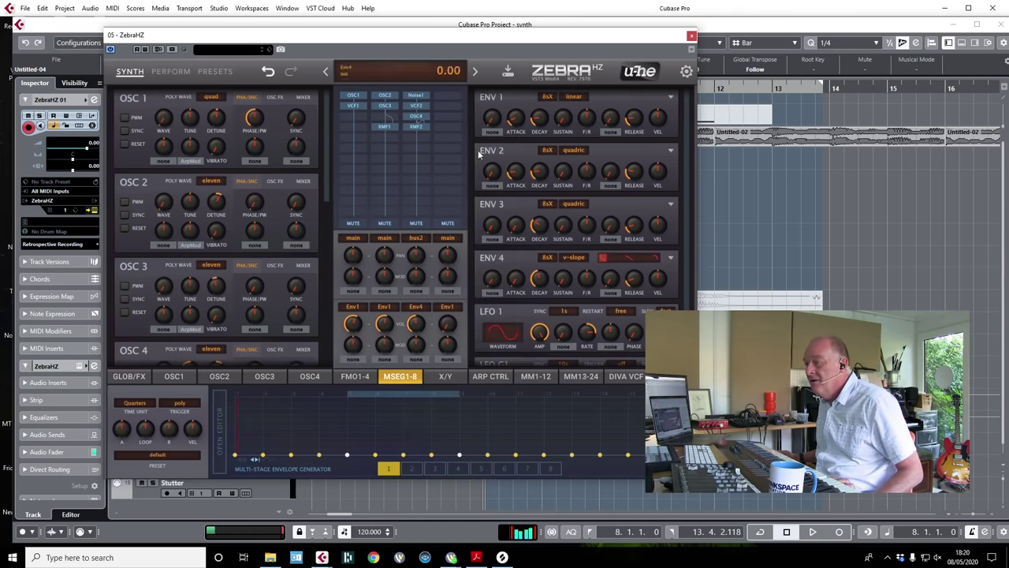
{"action": "left_click", "coordinate": [396, 72]}
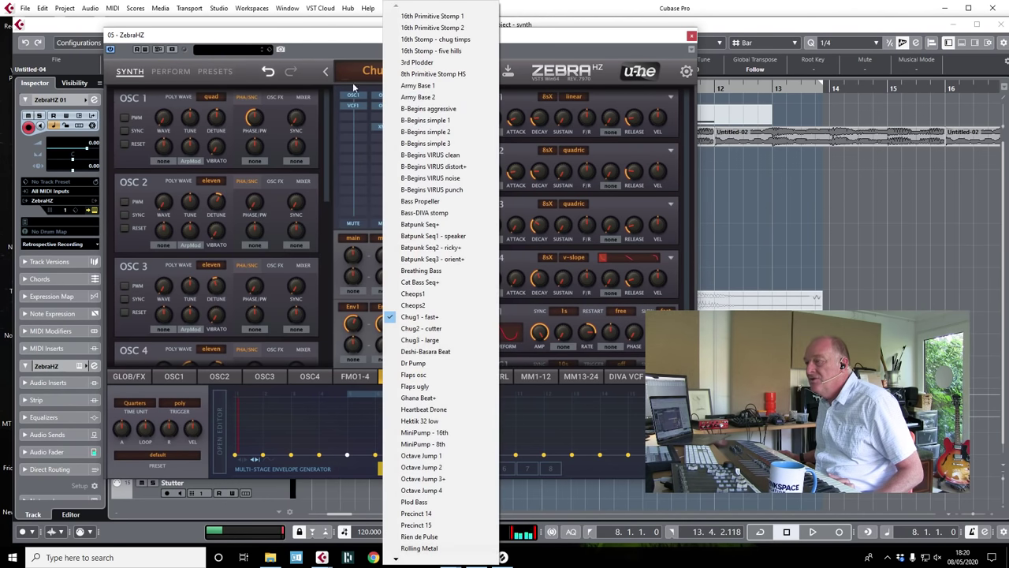
{"action": "left_click", "coordinate": [311, 41]}
- Audition Boom Bass from the Basses + Drones presets, load Bane Bass - rough, close the instrument and play back the arrangement
{"action": "left_click", "coordinate": [214, 72]}
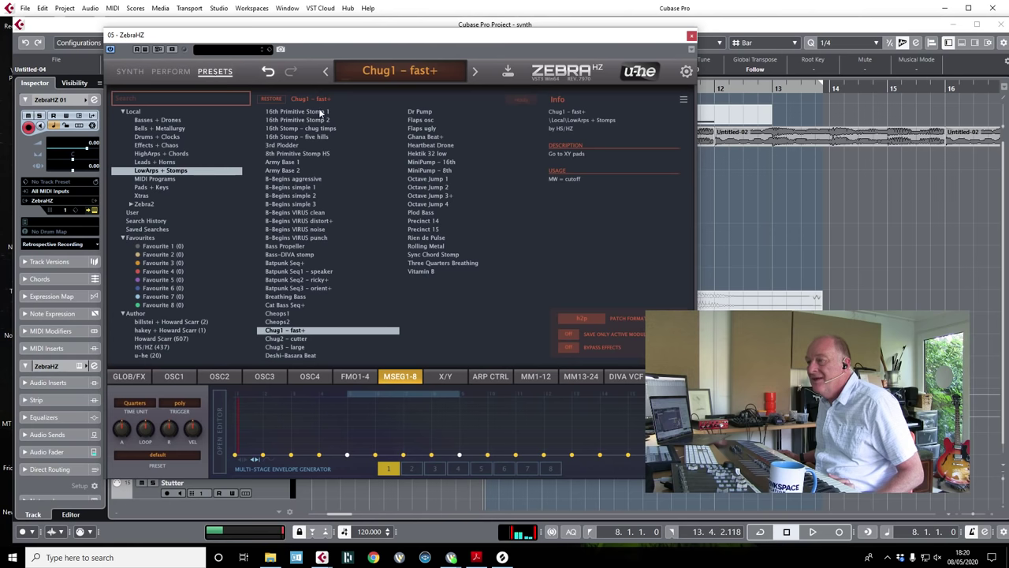
{"action": "left_click", "coordinate": [170, 121]}
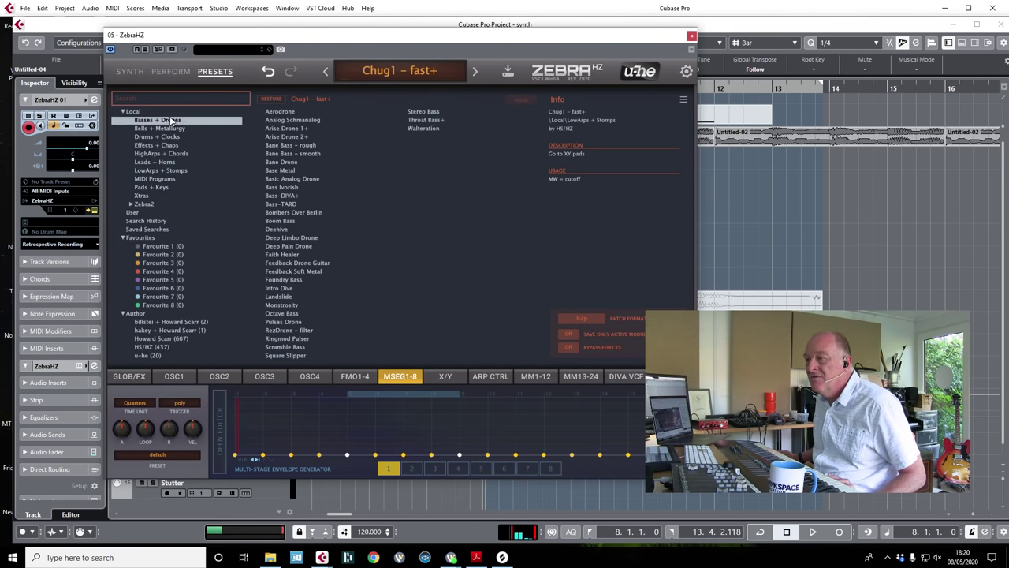
{"action": "left_click", "coordinate": [319, 221]}
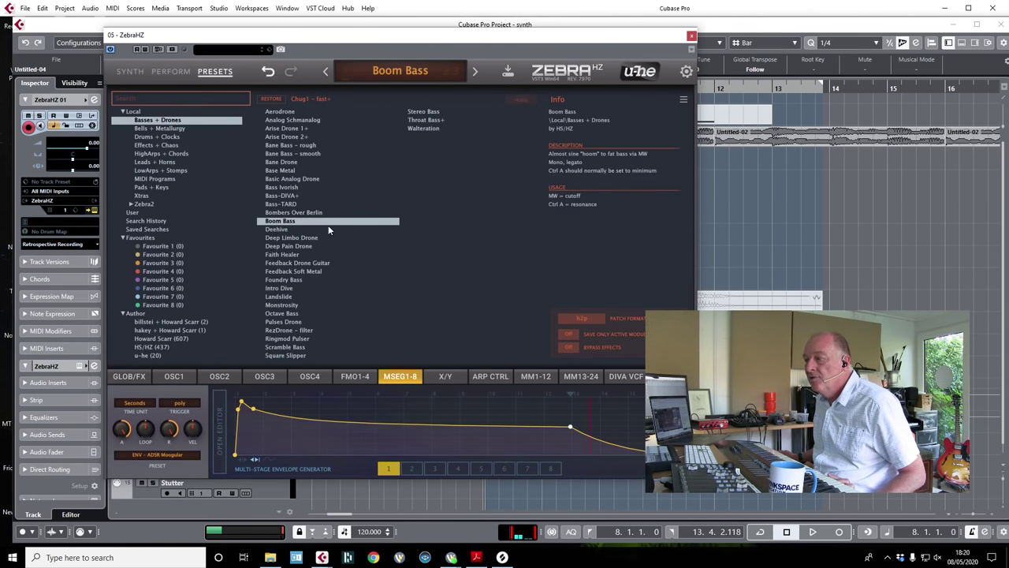
{"action": "left_click", "coordinate": [290, 146]}
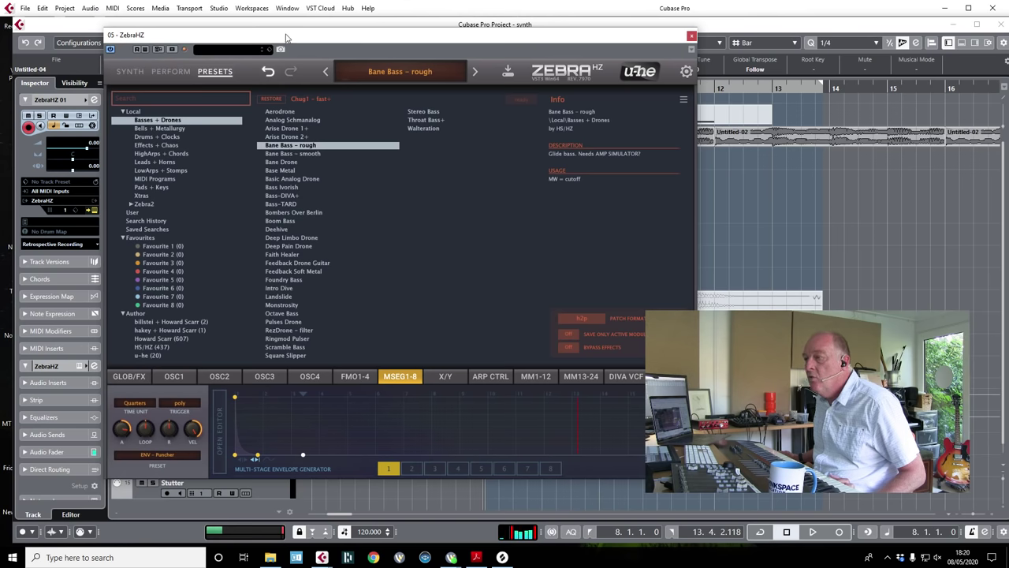
{"action": "key", "text": "Escape"}
{"action": "key", "text": "space"}
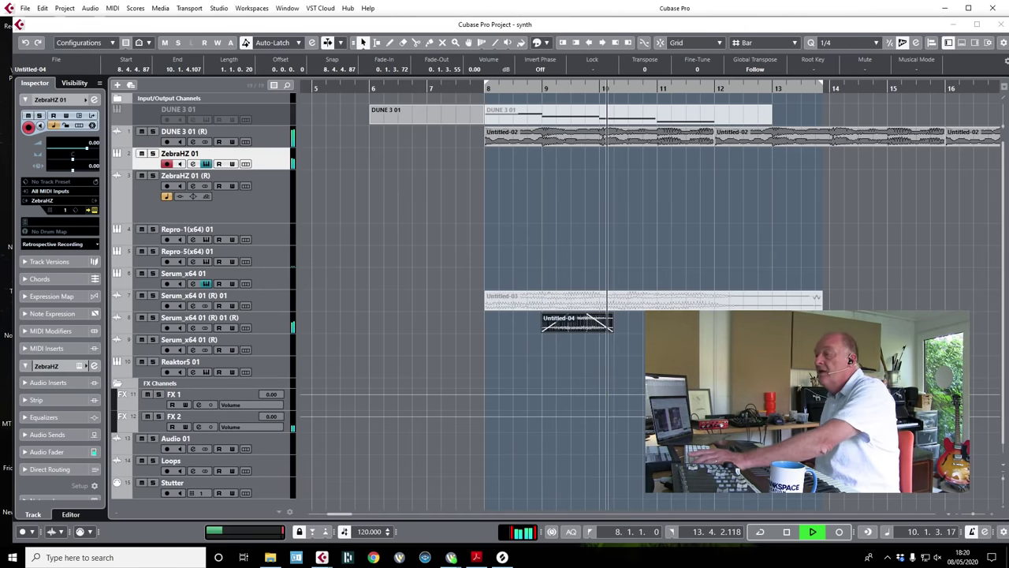
{"action": "key", "text": "space"}
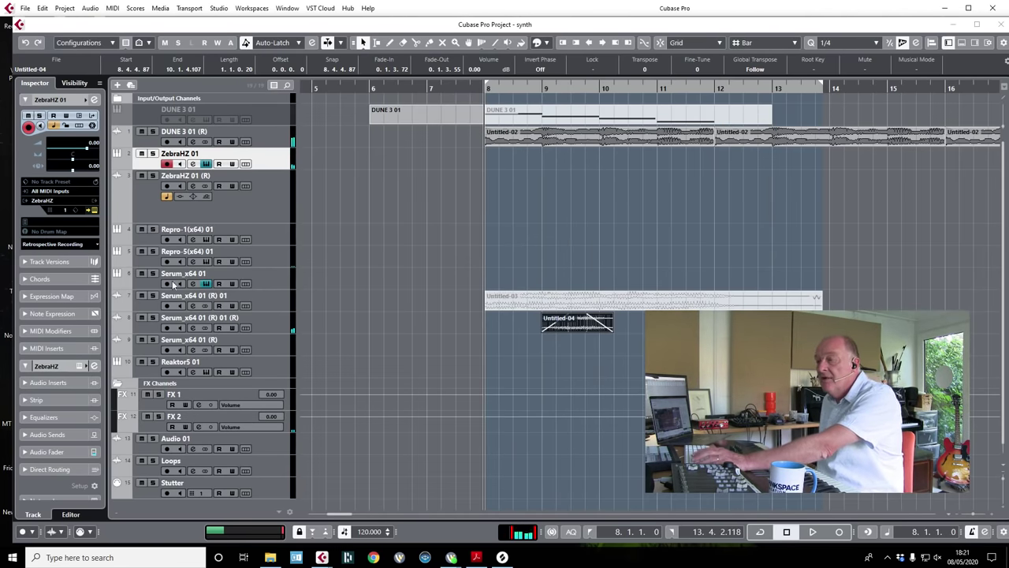
- Record a Reaktor5 01 part starting at bar 8 and mute the Serum_x64 01 (R) 01 (R) track
{"action": "left_click", "coordinate": [276, 367]}
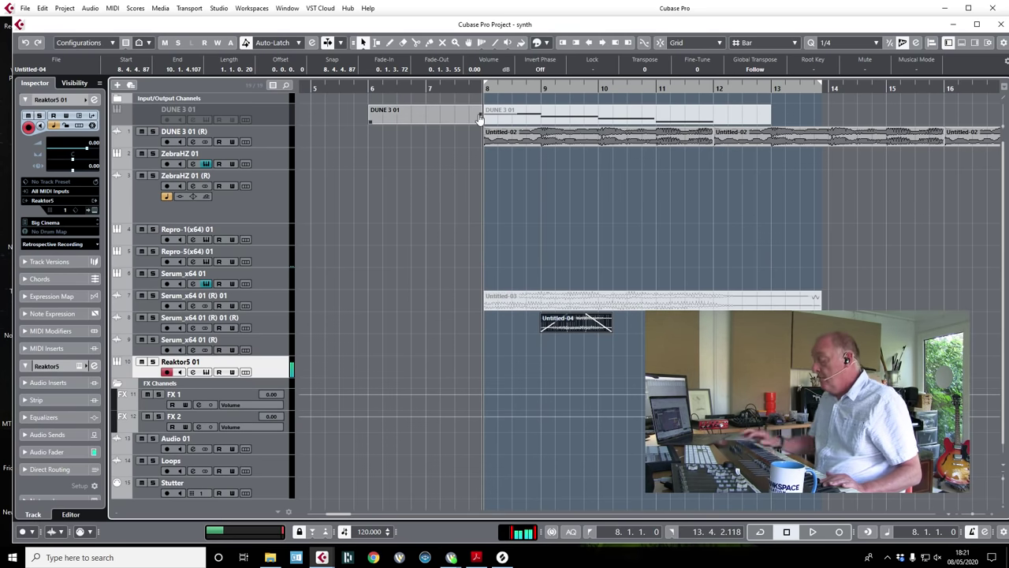
{"action": "key", "text": "KP_Multiply"}
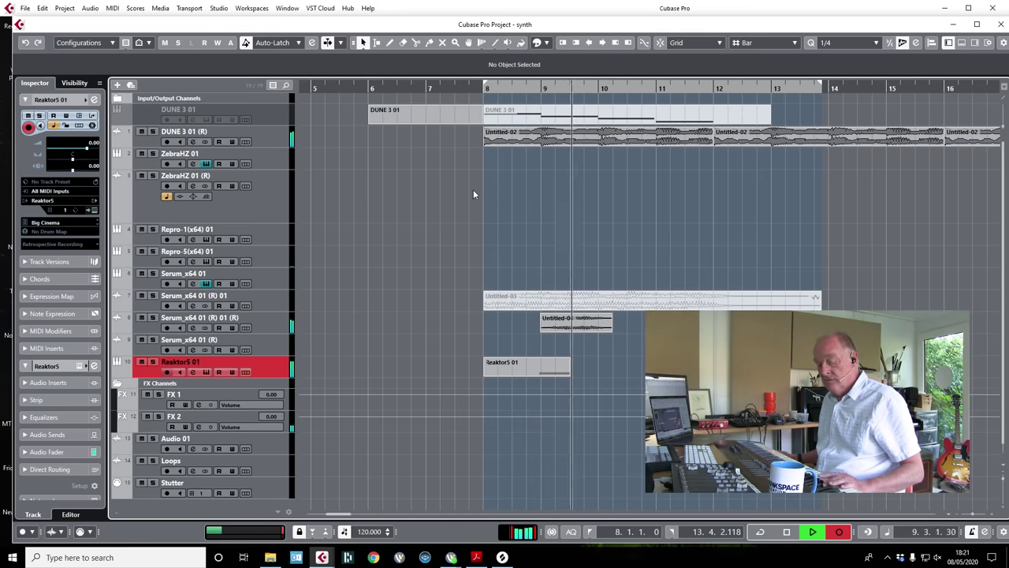
{"action": "left_click", "coordinate": [150, 317]}
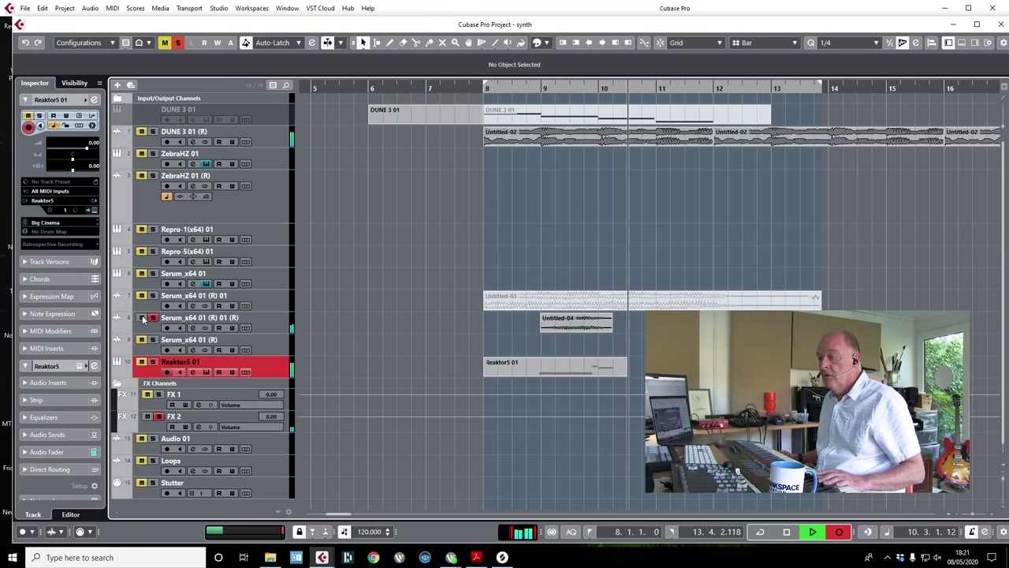
{"action": "left_click", "coordinate": [150, 317]}
{"action": "key", "text": "space"}
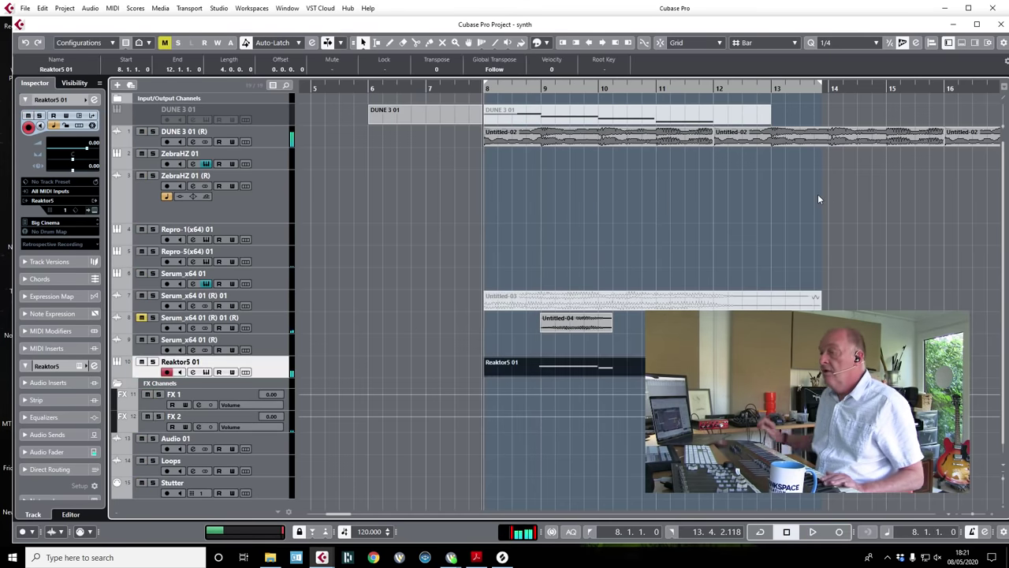
- Record new takes of the Reaktor5 01 part starting from just before bar 7
{"action": "left_click", "coordinate": [426, 89]}
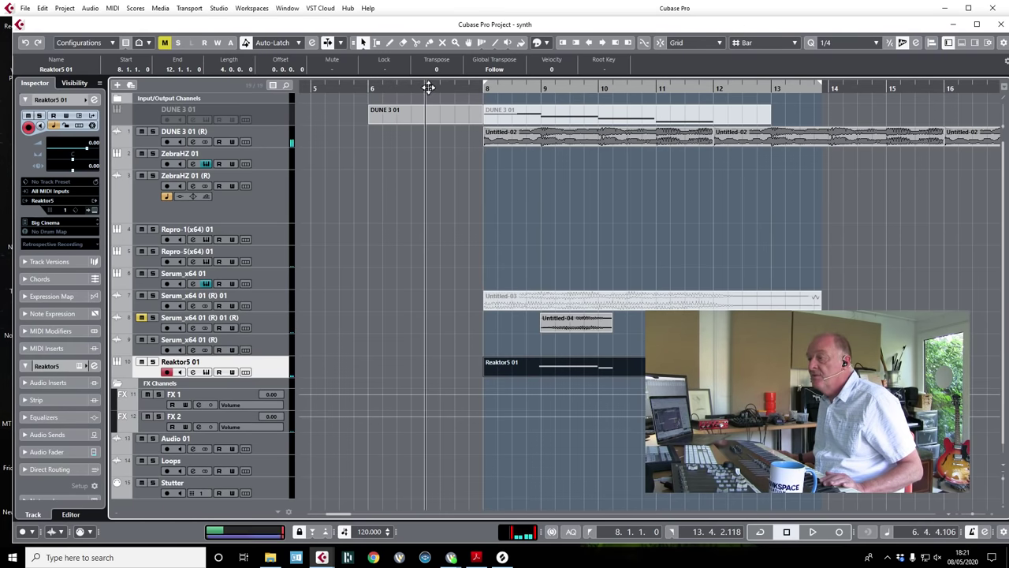
{"action": "key", "text": "KP_Multiply"}
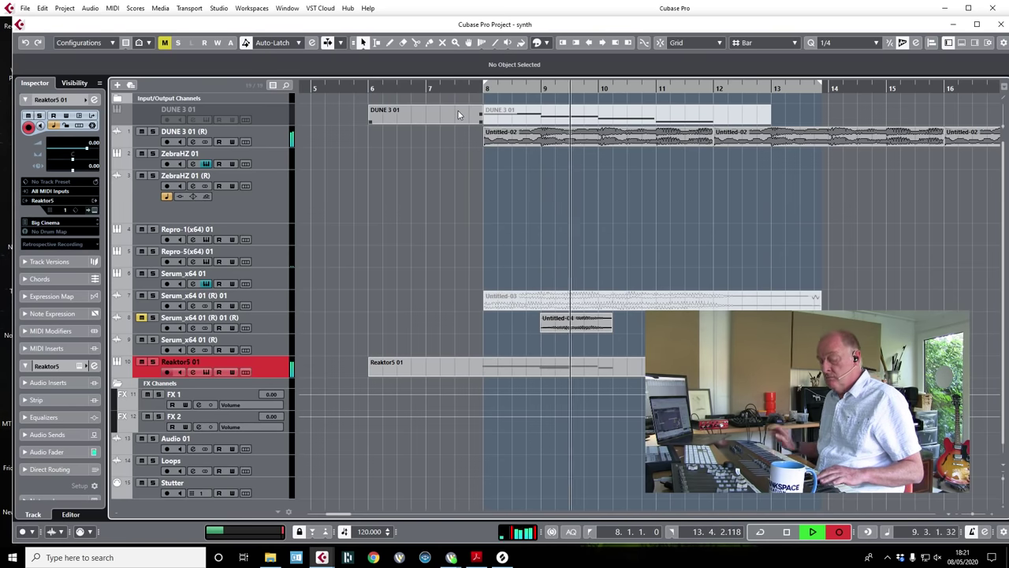
{"action": "key", "text": "space"}
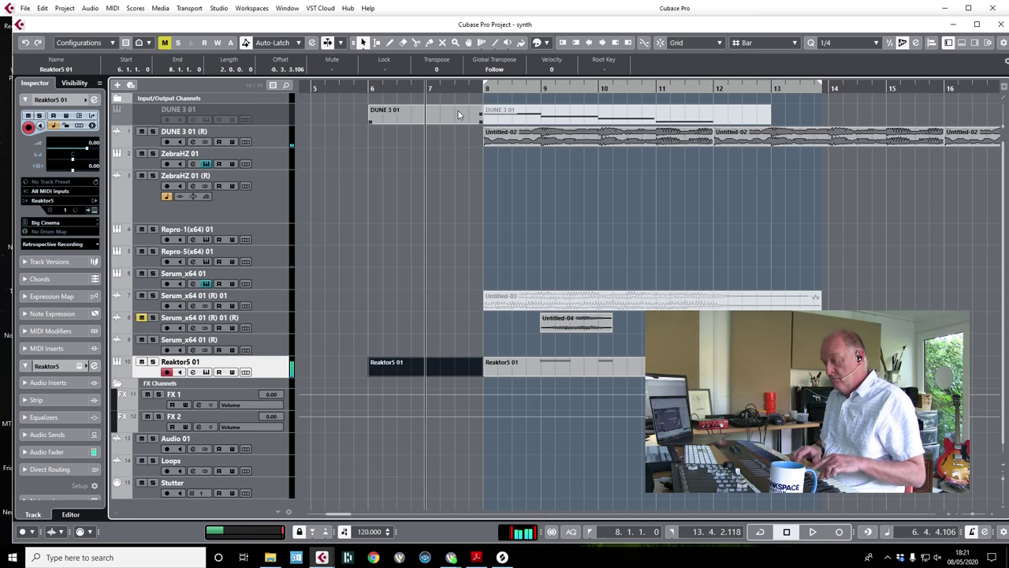
{"action": "key", "text": "KP_Multiply"}
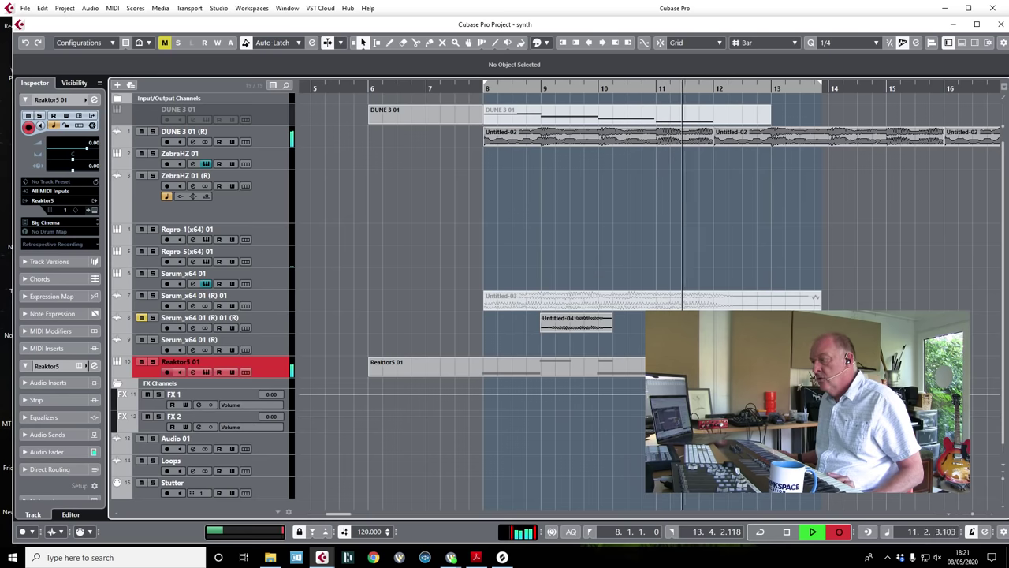
{"action": "key", "text": "space"}
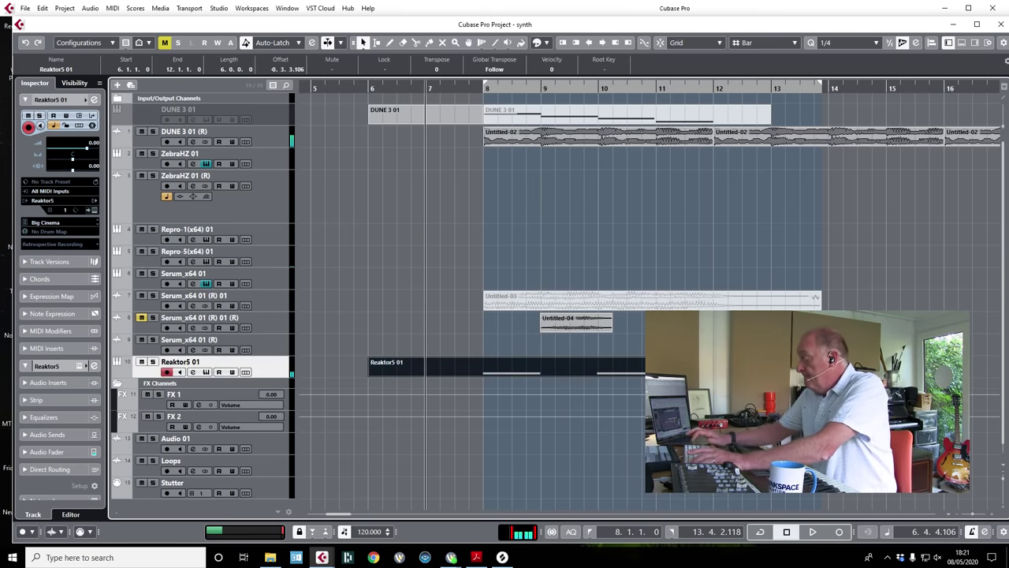
- Render the recorded Reaktor5 01 part in place to an audio track
{"action": "right_click", "coordinate": [557, 365]}
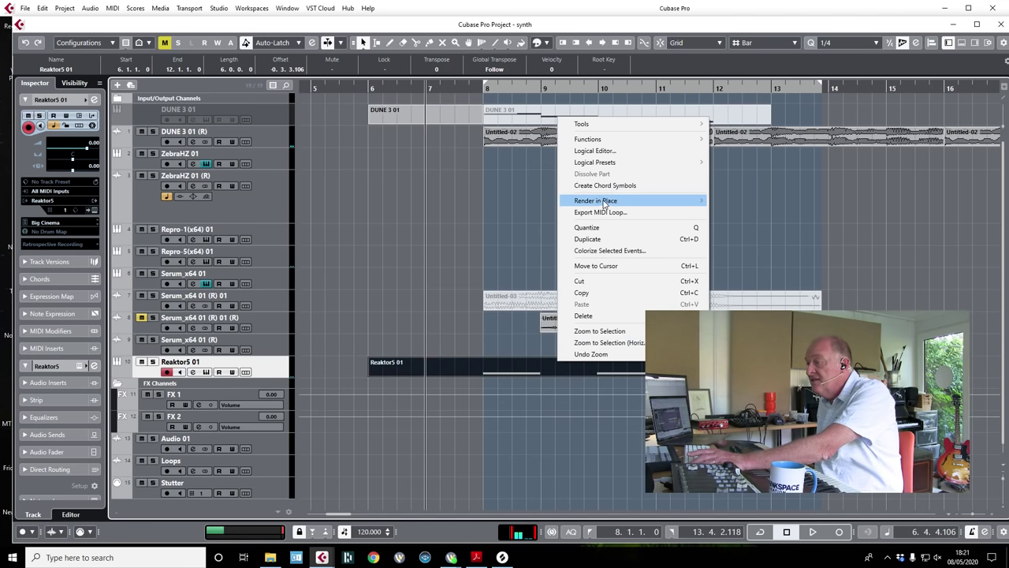
{"action": "mouse_move", "coordinate": [604, 202]}
{"action": "left_click", "coordinate": [776, 199]}
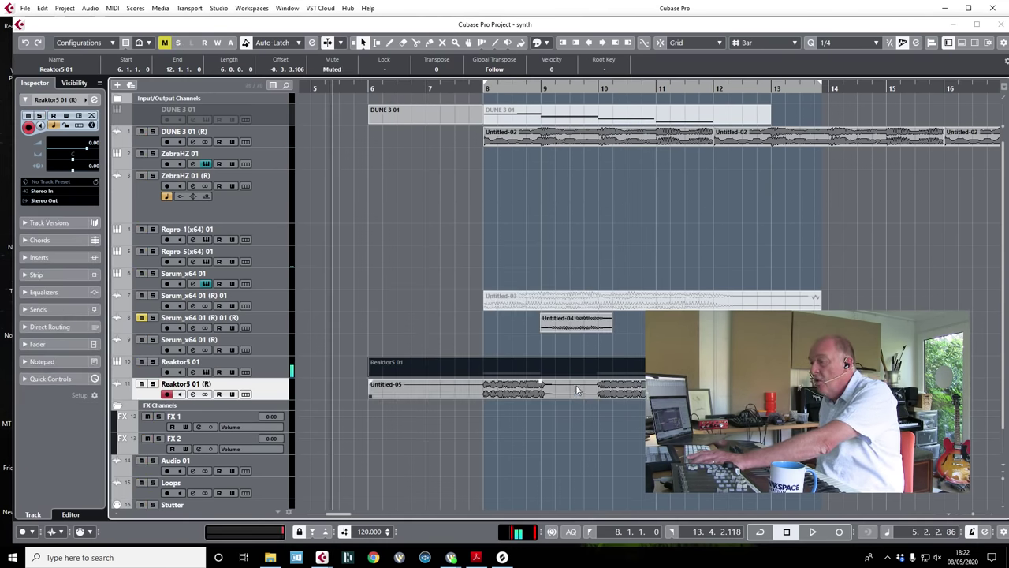
- With snapping on, split the rendered Untitled-05 clip at bars 8 and 10 and delete the pieces on either side
{"action": "key", "text": "3"}
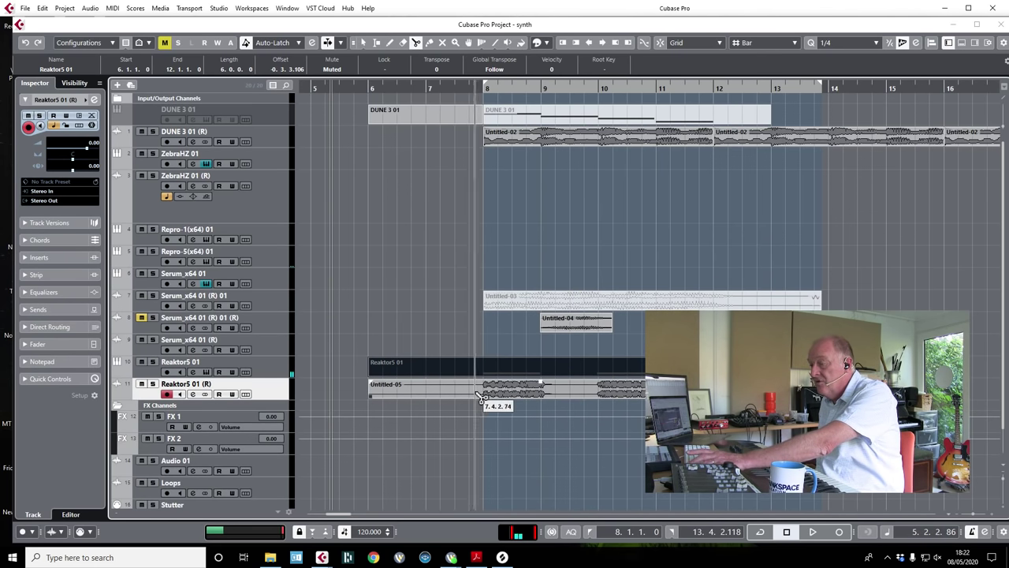
{"action": "left_click", "coordinate": [659, 43]}
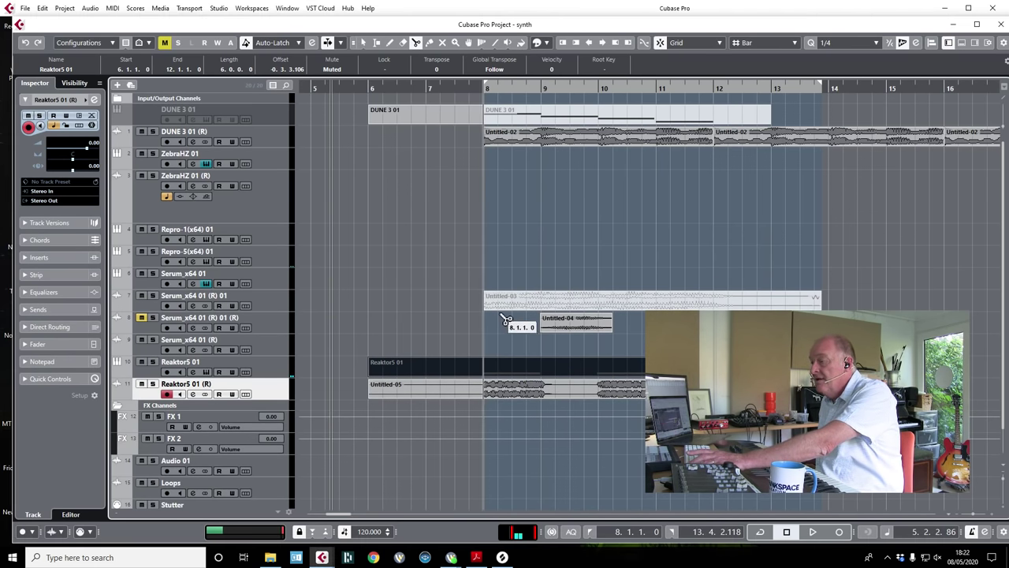
{"action": "left_click", "coordinate": [502, 391]}
{"action": "left_click", "coordinate": [598, 390]}
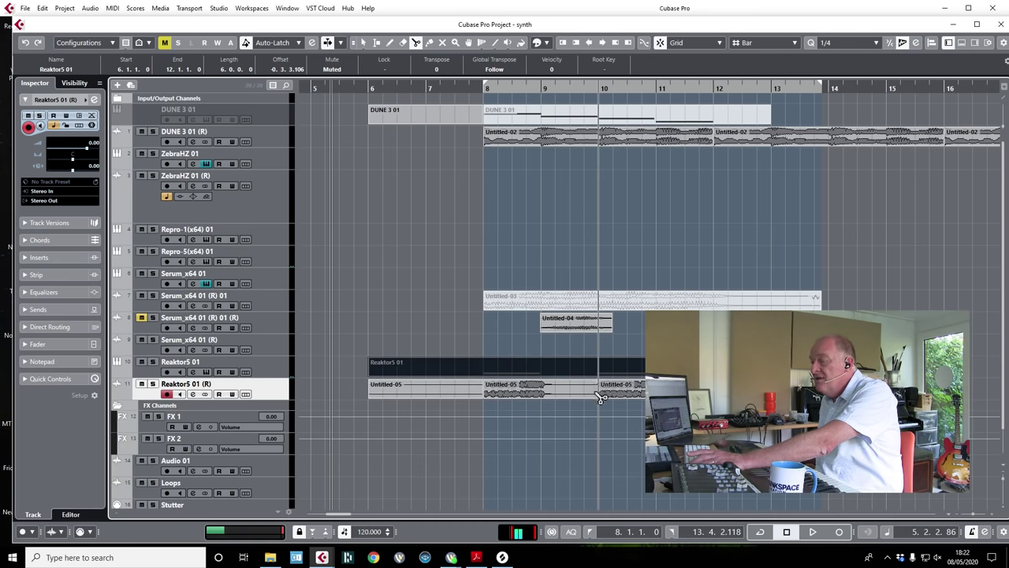
{"action": "key", "text": "1"}
{"action": "left_click", "coordinate": [604, 390]}
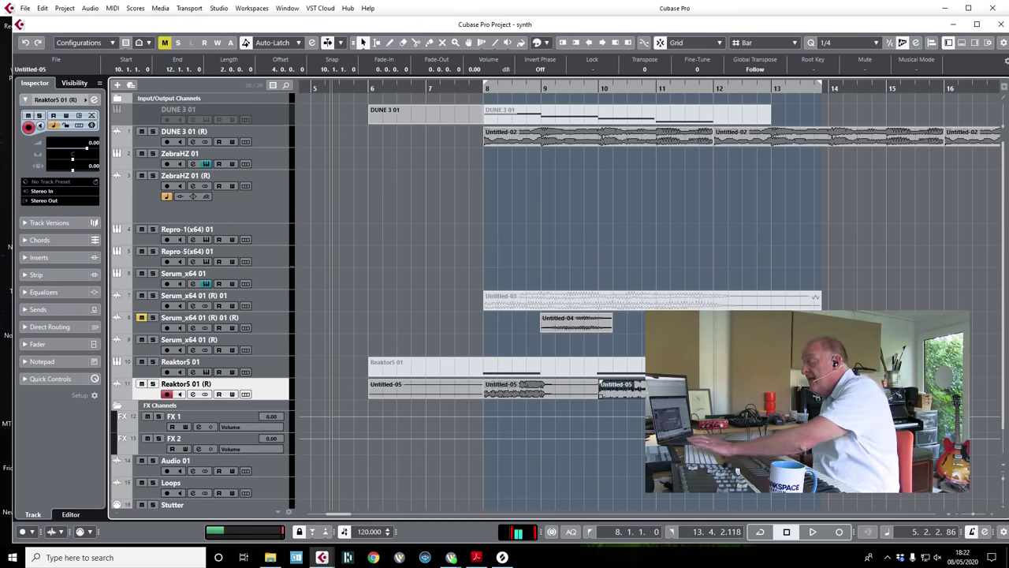
{"action": "key", "text": "Delete"}
{"action": "key", "text": "space"}
{"action": "left_click", "coordinate": [445, 387]}
{"action": "key", "text": "Delete"}
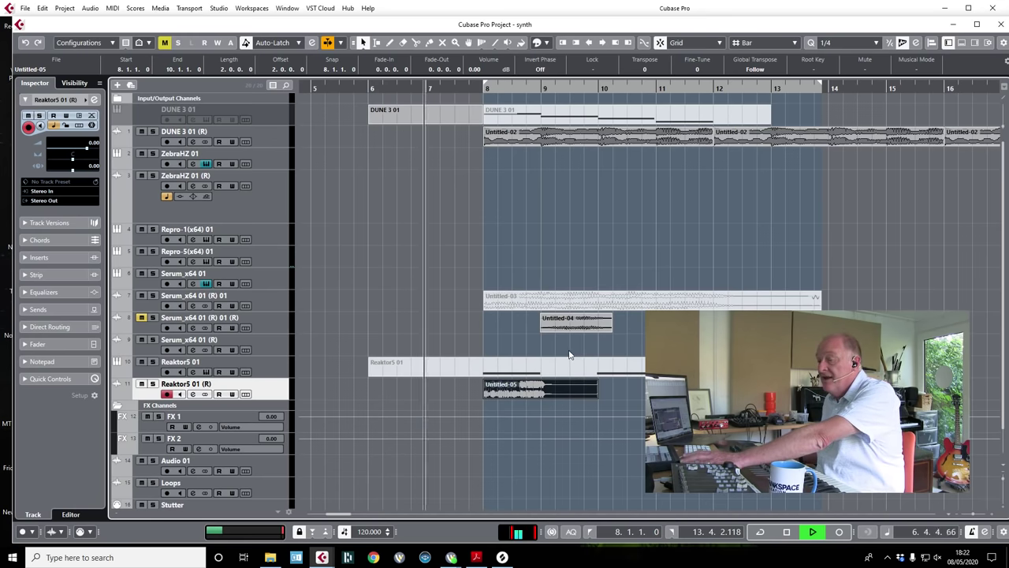
- Set the grid type to Beat and move the remaining Untitled-05 clip to start at 8.3.1.0, trying bar 9 first
{"action": "mouse_move", "coordinate": [542, 386]}
{"action": "left_mouse_down"}
{"action": "mouse_move", "coordinate": [573, 396]}
{"action": "mouse_move", "coordinate": [548, 394]}
{"action": "left_mouse_up"}
{"action": "key", "text": "space"}
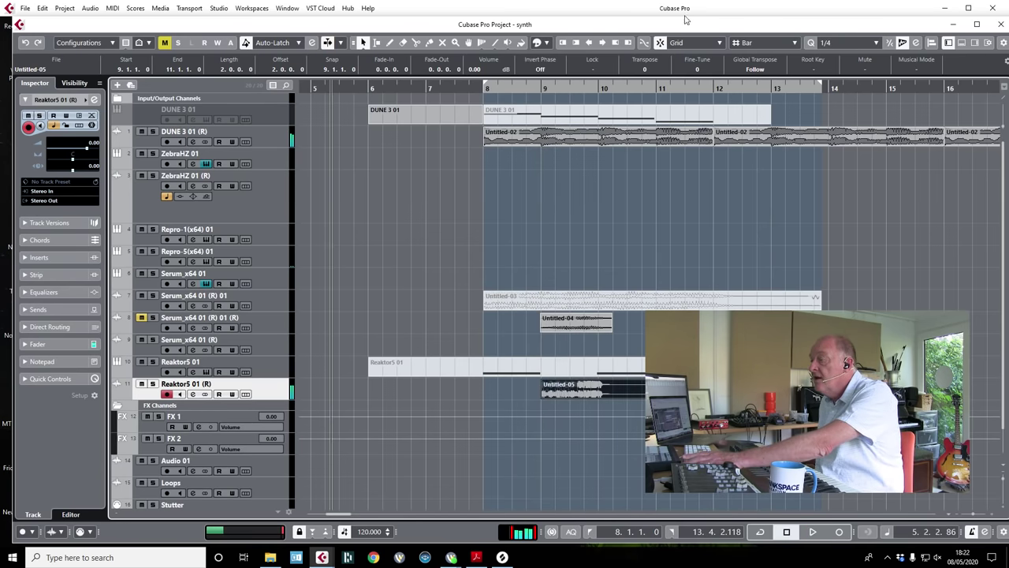
{"action": "left_click", "coordinate": [753, 43]}
{"action": "left_click", "coordinate": [765, 68]}
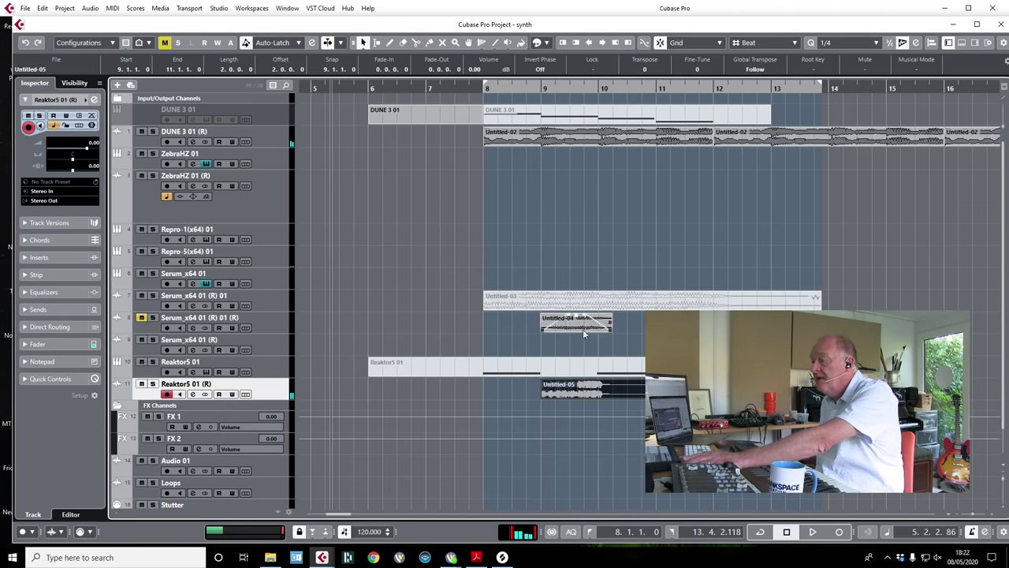
{"action": "left_click_drag", "start_coordinate": [605, 390], "coordinate": [578, 386]}
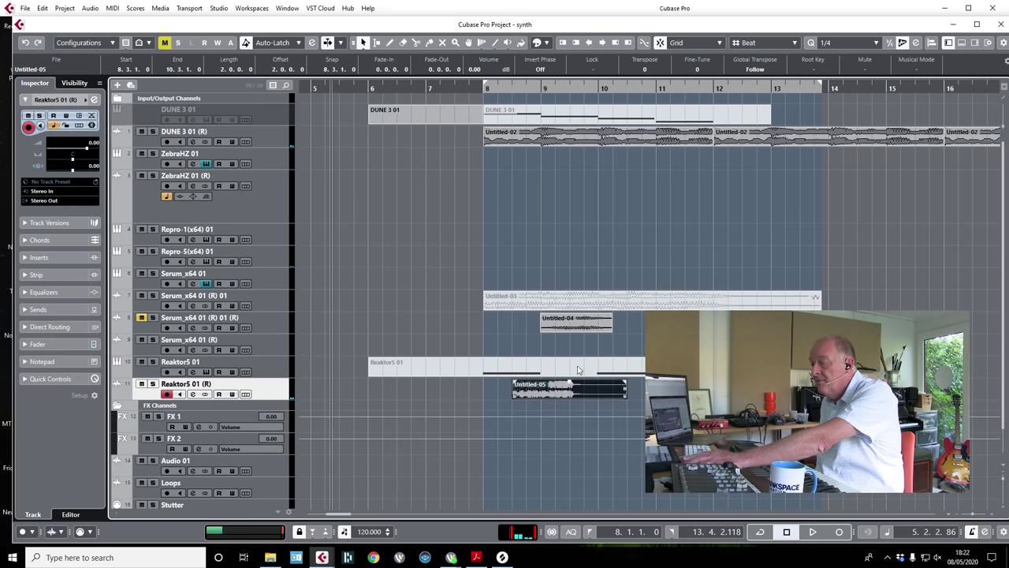
- Move the Untitled-04 clip to start at 10.4.1.0 and briefly start playback
{"action": "left_click_drag", "start_coordinate": [563, 319], "coordinate": [668, 319]}
{"action": "key", "text": "space"}
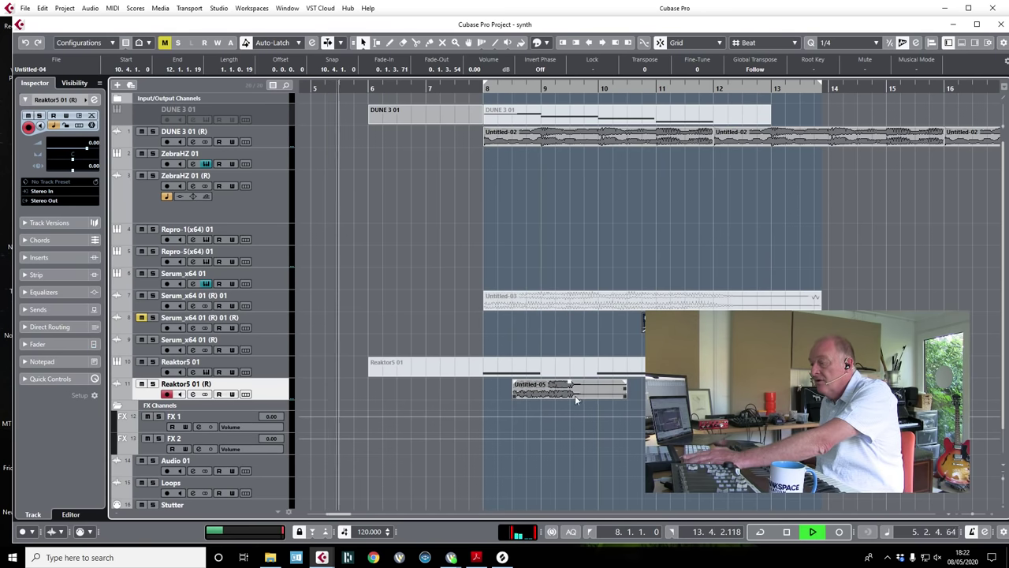
{"action": "key", "text": "space"}
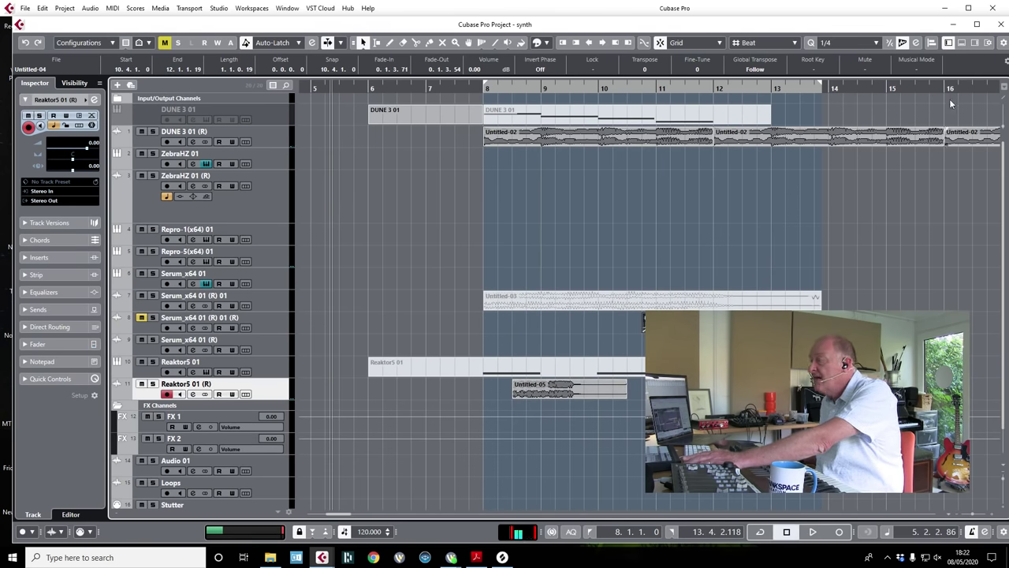
- Show the mixer's inserts, add H-Delay Mono/Stereo as insert 2 on the Reaktor5 01 (R) channel and turn on its ping pong mode
{"action": "left_click", "coordinate": [962, 42]}
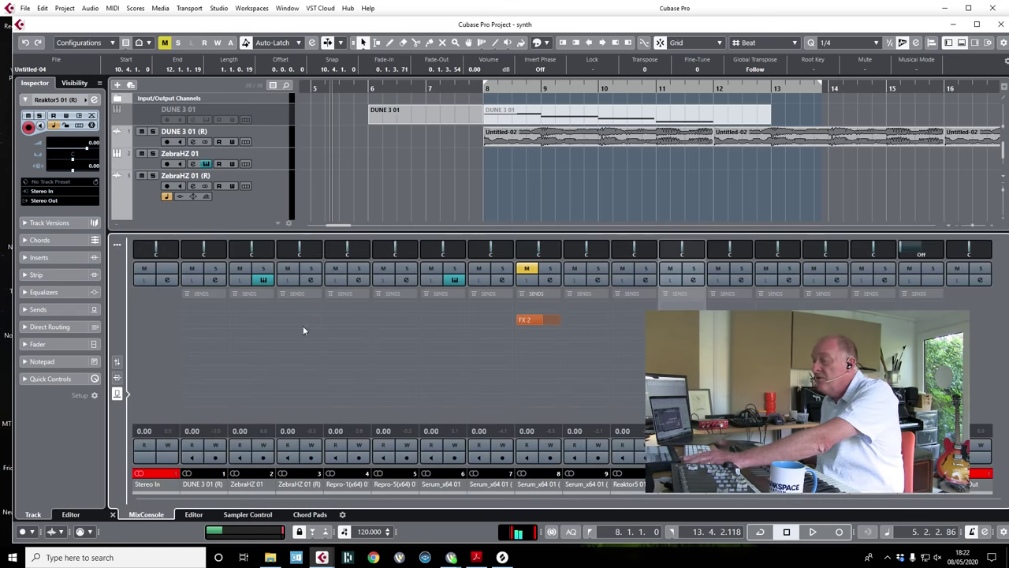
{"action": "key", "text": "space"}
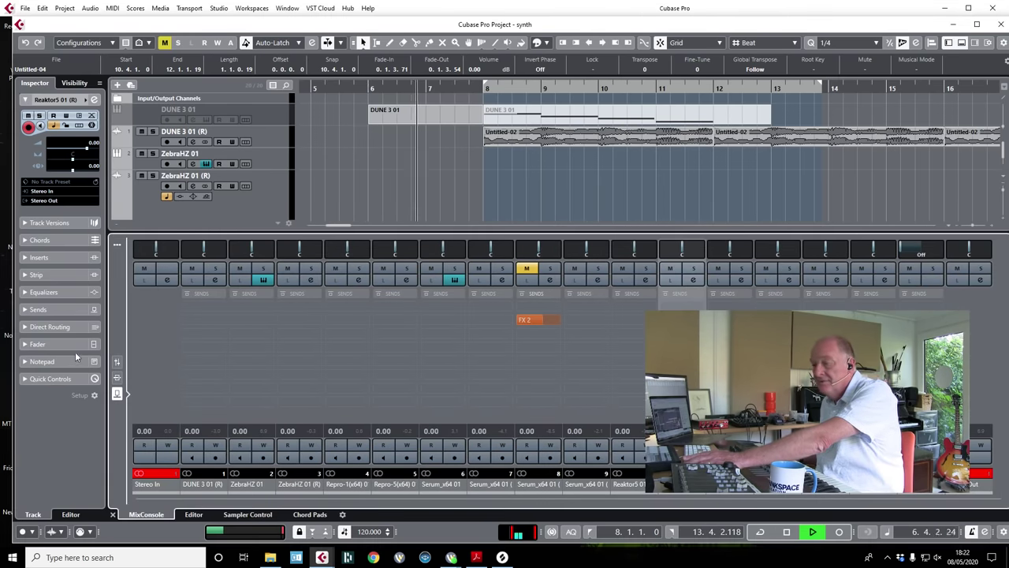
{"action": "left_click", "coordinate": [117, 377]}
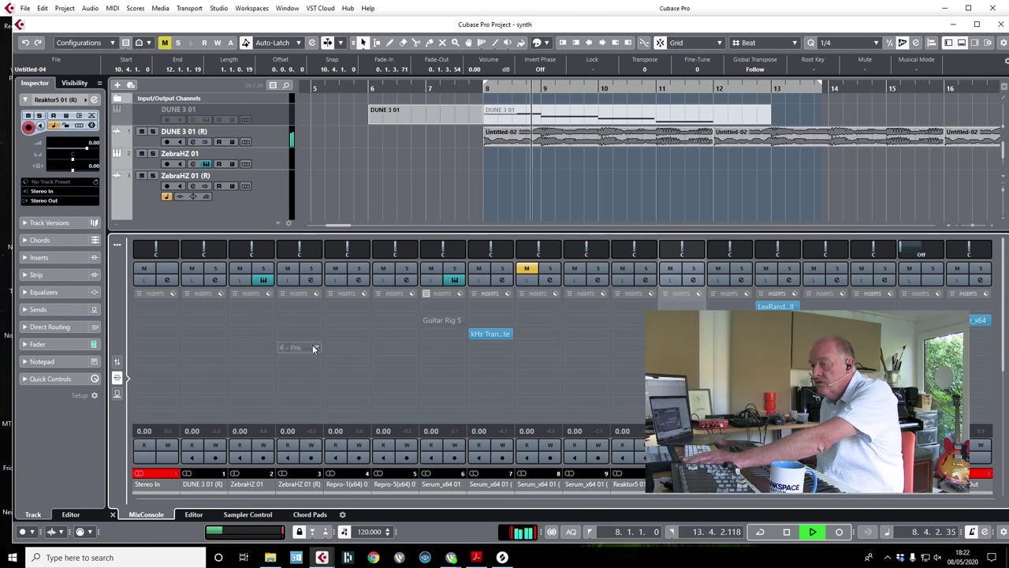
{"action": "left_click", "coordinate": [117, 362]}
{"action": "key", "text": "space"}
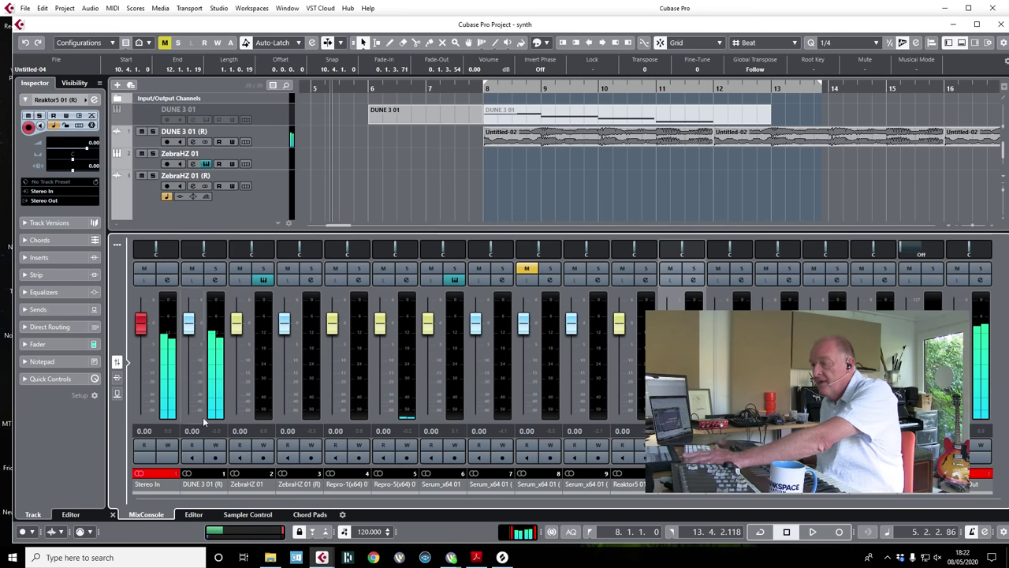
{"action": "left_click", "coordinate": [119, 377]}
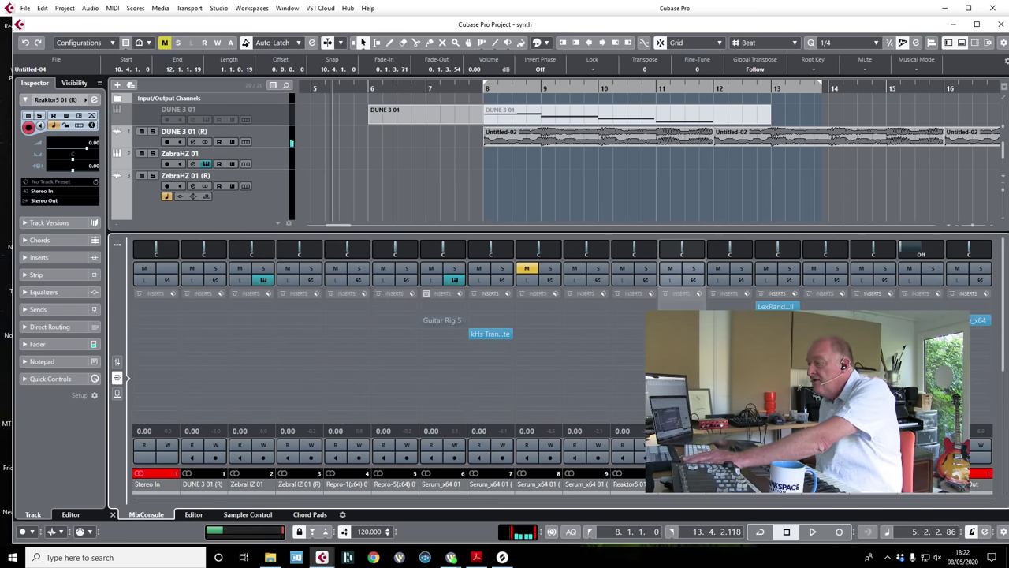
{"action": "left_click", "coordinate": [670, 331]}
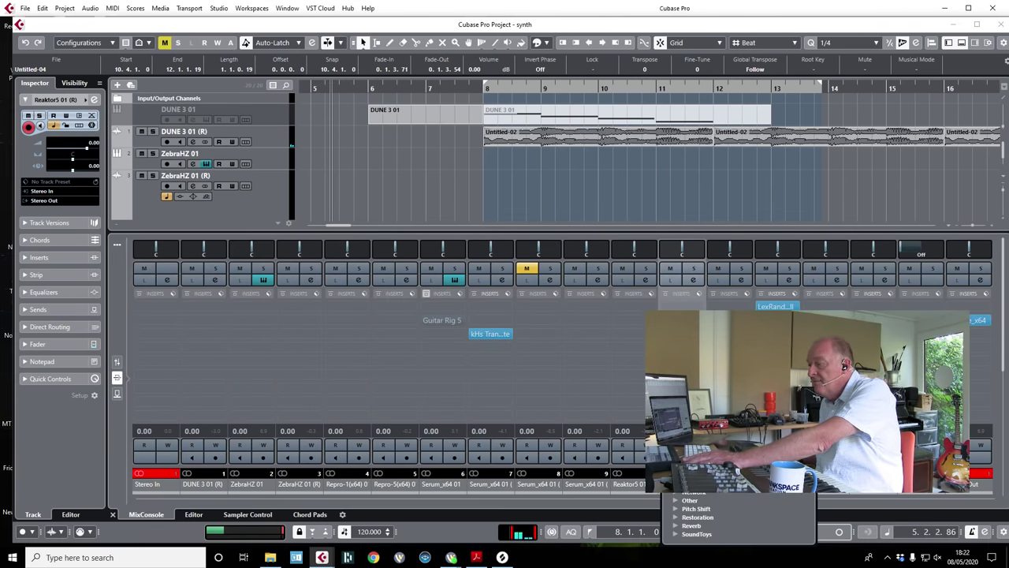
{"action": "scroll", "coordinate": [739, 516], "scroll_direction": "up", "scroll_amount": 3}
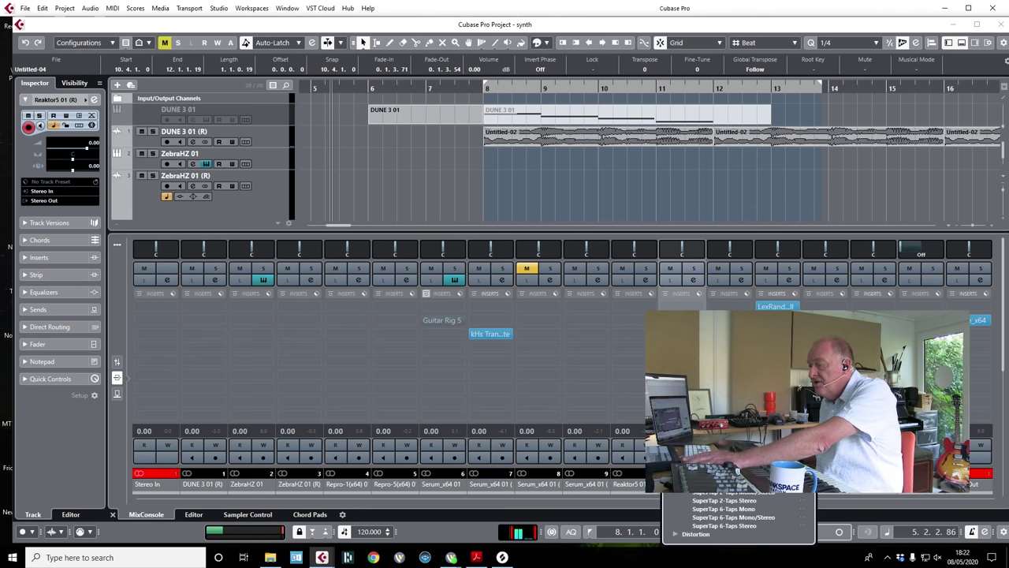
{"action": "key", "text": "Escape"}
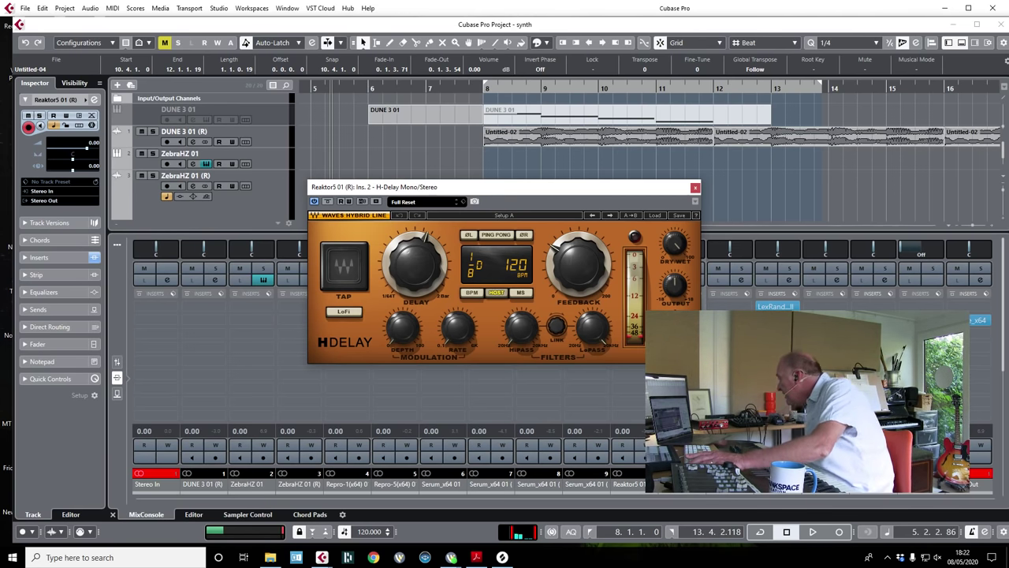
{"action": "left_click", "coordinate": [496, 237]}
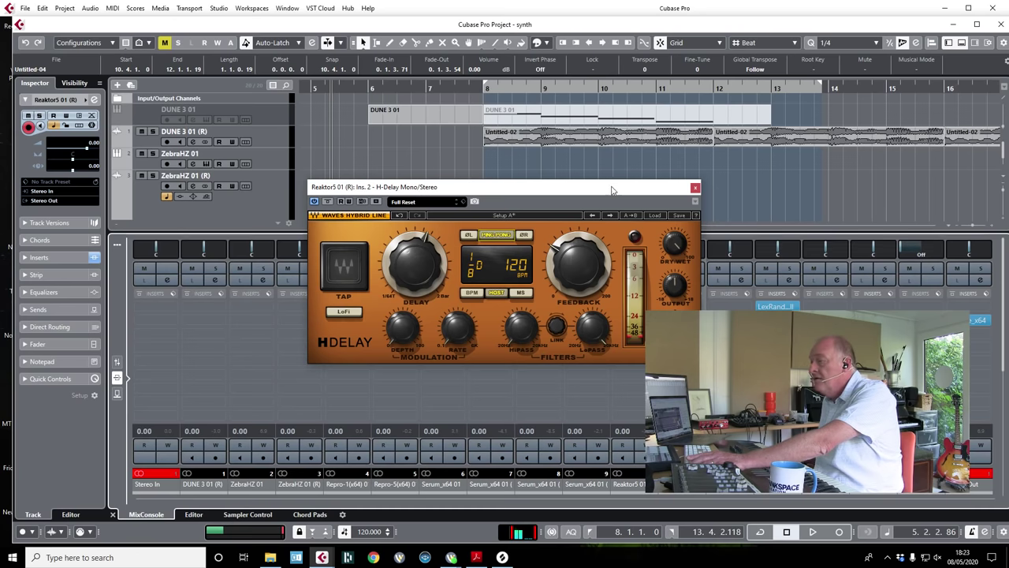
- Set the left locator to bar 7 and adjust H-Delay's dry/wet mix during playback, closing the delay and mixer when done
{"action": "left_click_drag", "start_coordinate": [623, 180], "coordinate": [491, 190]}
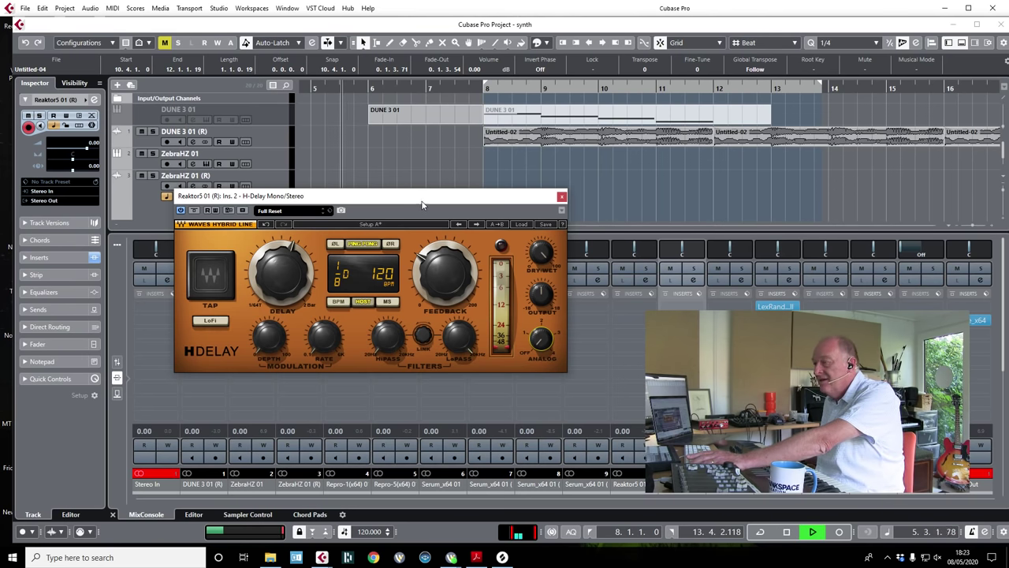
{"action": "left_click_drag", "start_coordinate": [488, 86], "coordinate": [424, 86]}
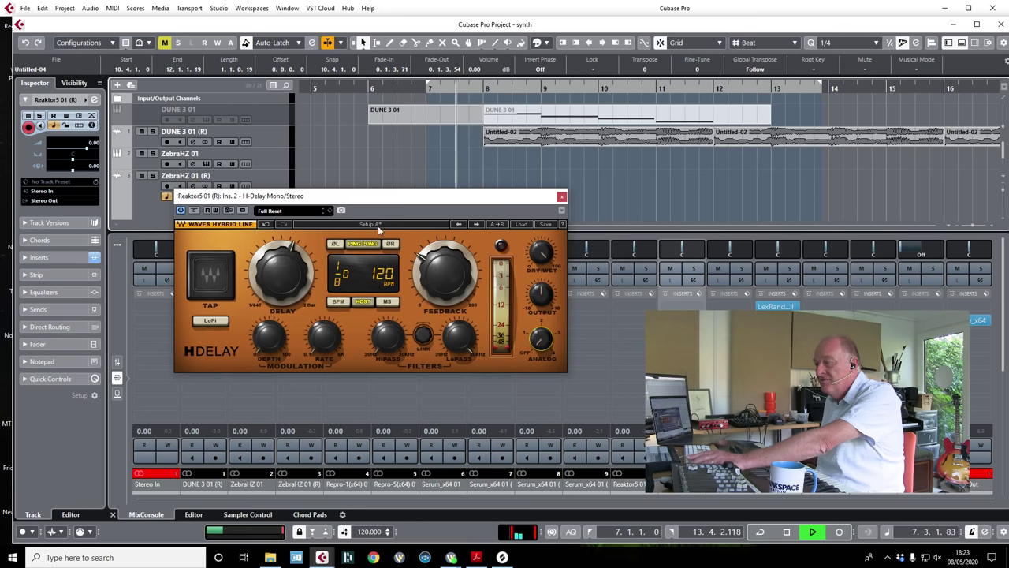
{"action": "mouse_move", "coordinate": [541, 252]}
{"action": "mouse_move", "coordinate": [541, 252]}
{"action": "left_mouse_down"}
{"action": "mouse_move", "coordinate": [541, 276]}
{"action": "mouse_move", "coordinate": [539, 252]}
{"action": "left_mouse_up"}
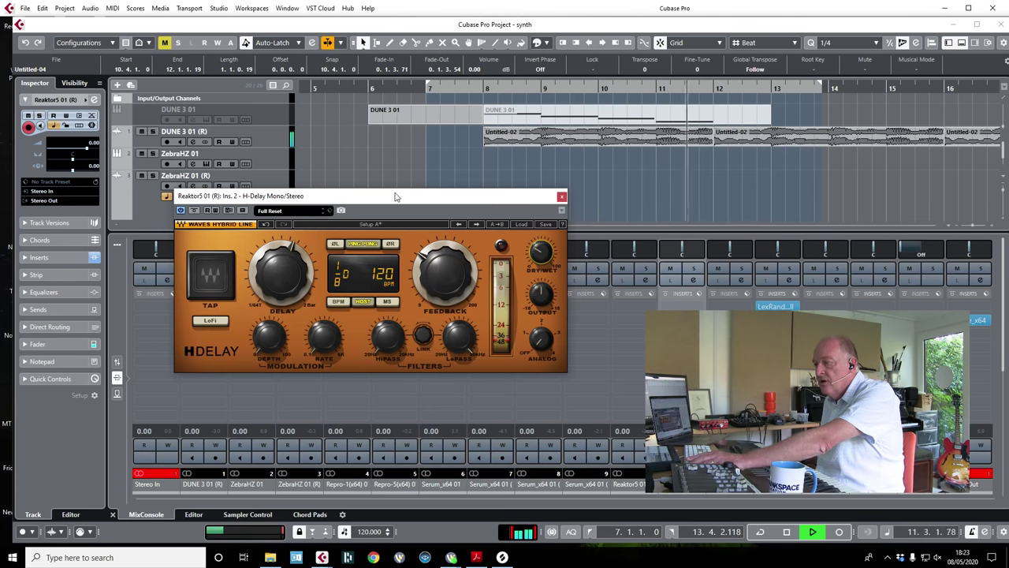
{"action": "left_click", "coordinate": [562, 196]}
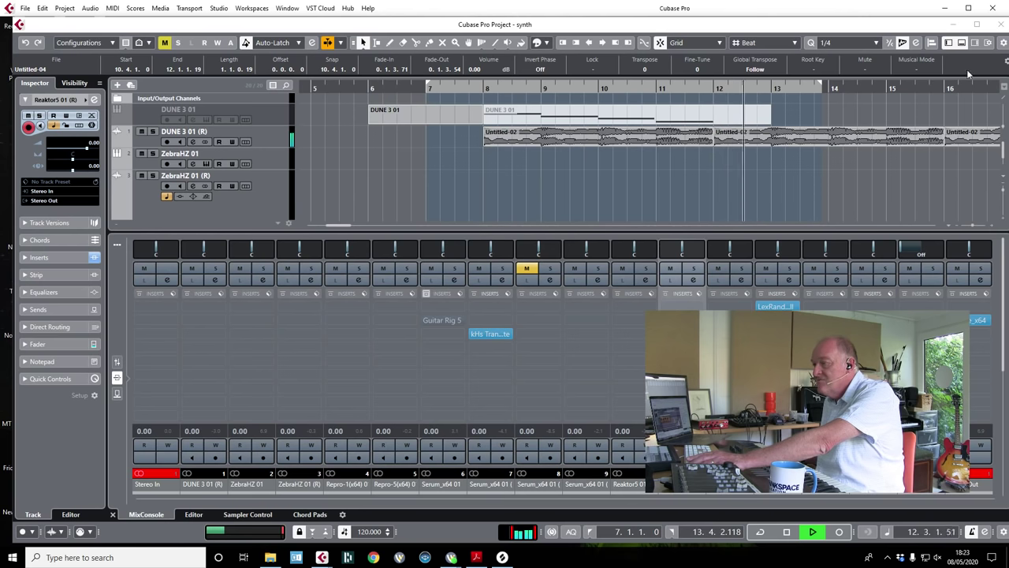
{"action": "left_click", "coordinate": [962, 44]}
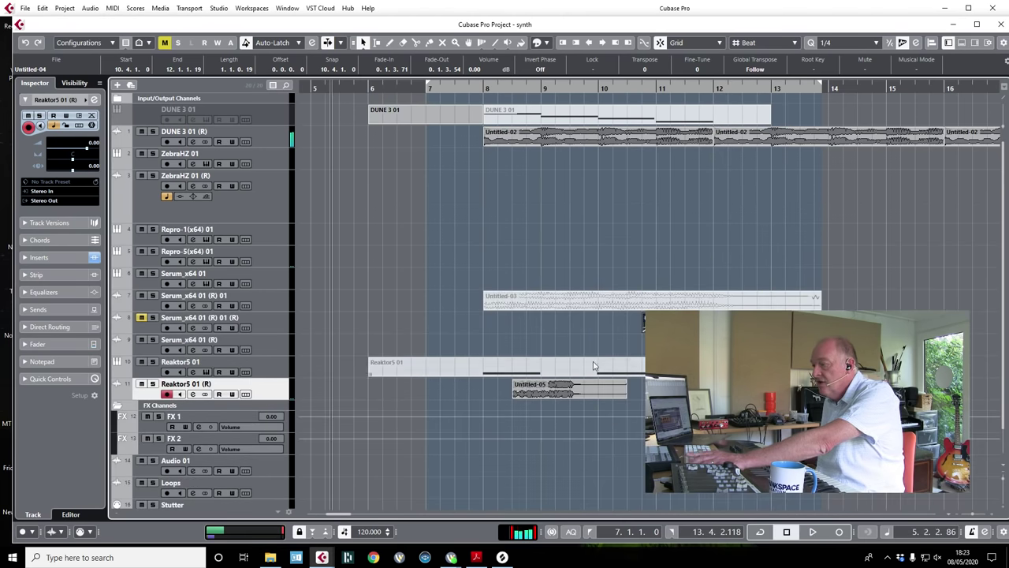
- Copy the Untitled-05 clip to start at 10.3.1.0 and glue the original and the copy into one part
{"action": "left_click", "coordinate": [536, 390]}
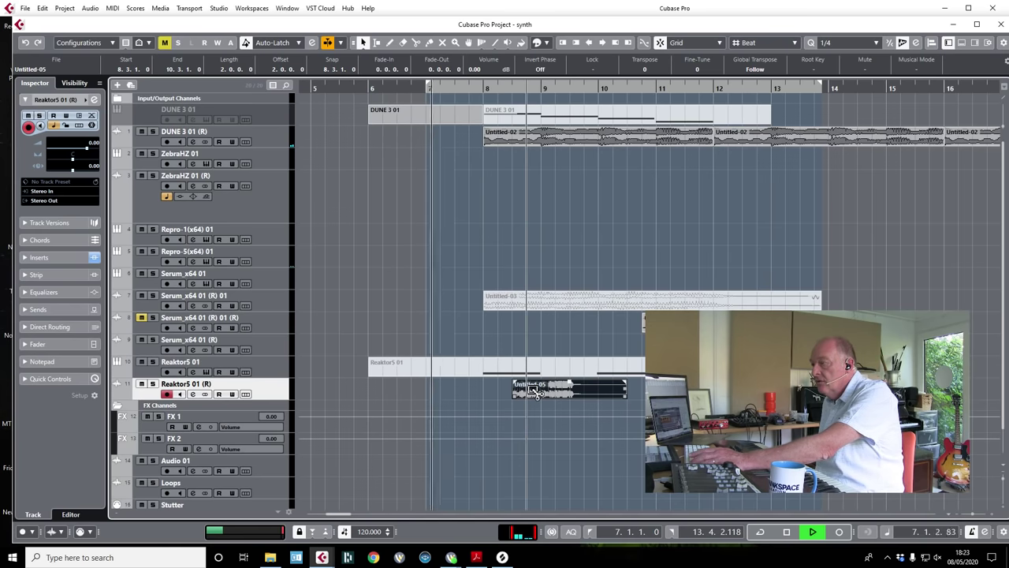
{"action": "left_click_drag", "start_coordinate": [546, 390], "coordinate": [637, 396]}
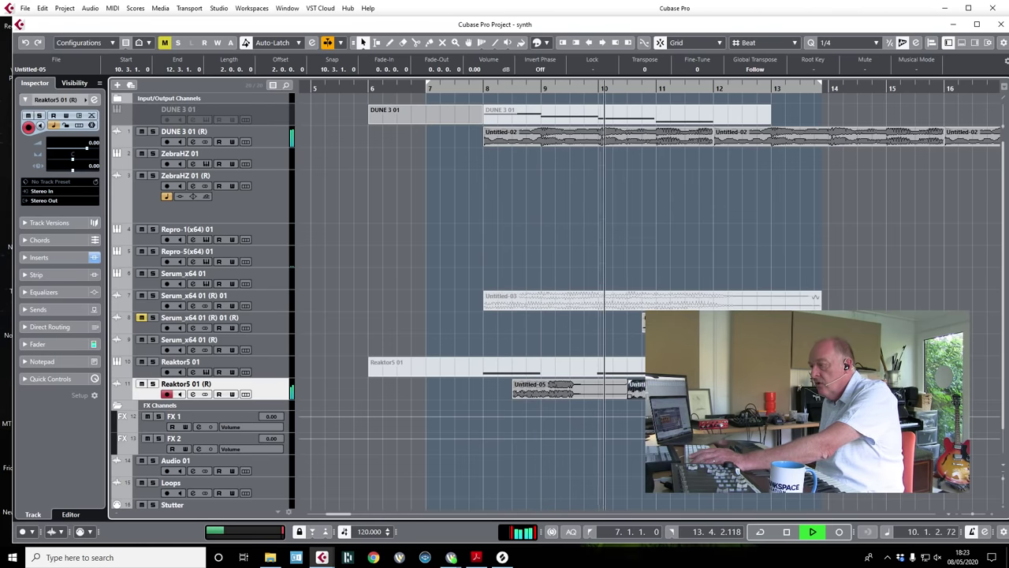
{"action": "key", "text": "6"}
{"action": "left_click", "coordinate": [598, 385]}
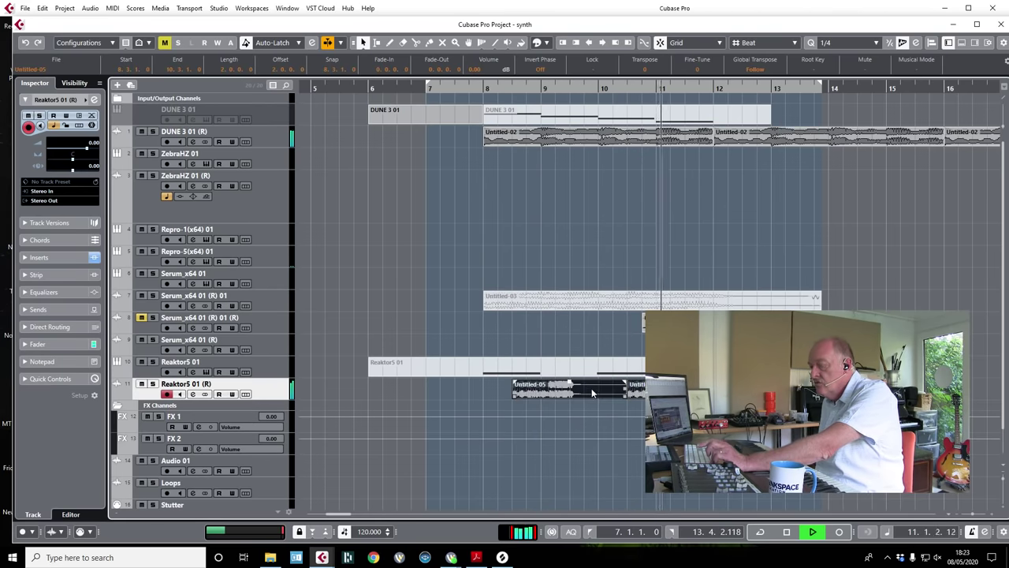
{"action": "key", "text": "ctrl+z"}
{"action": "key", "text": "1"}
{"action": "key", "text": "space"}
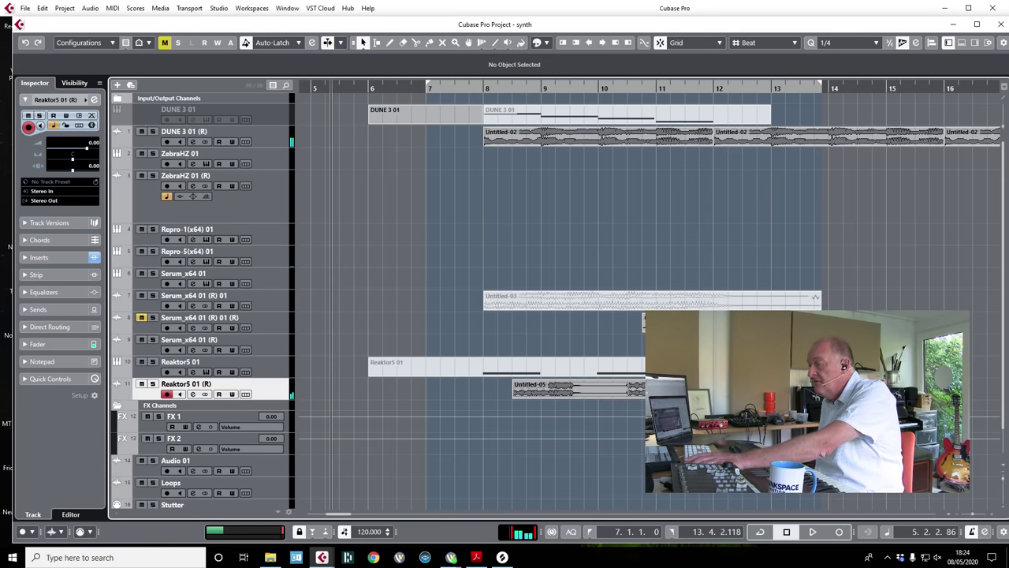
- Duplicate the glued Untitled-05 part twice, placing the copies at 12.3.1.0 and 16.3.1.0, and briefly play the arrangement
{"action": "left_click", "coordinate": [576, 390]}
{"action": "key", "text": "ctrl+d"}
{"action": "scroll", "coordinate": [575, 390], "scroll_direction": "right", "scroll_amount": 3}
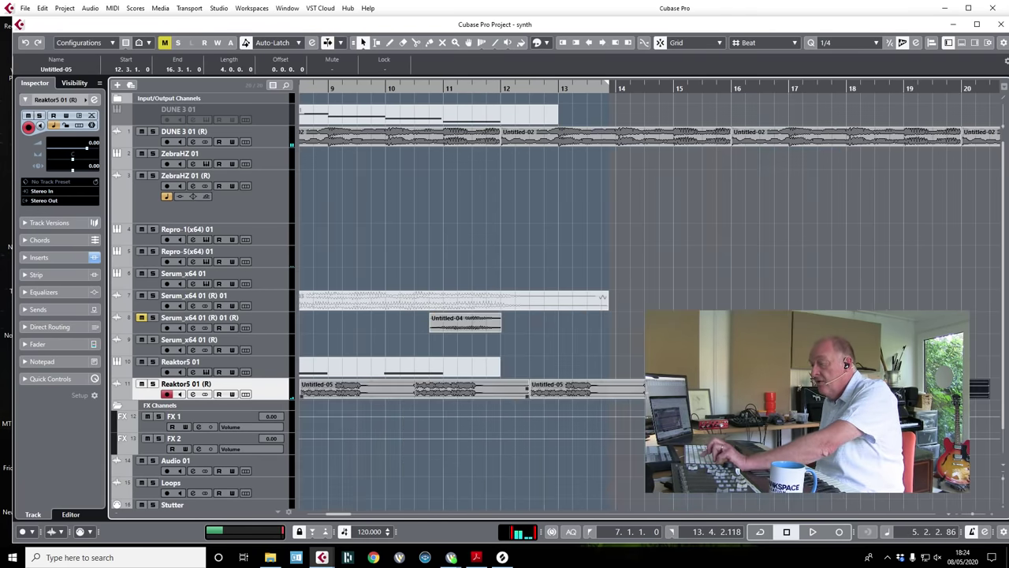
{"action": "key", "text": "ctrl+d"}
{"action": "key", "text": "space"}
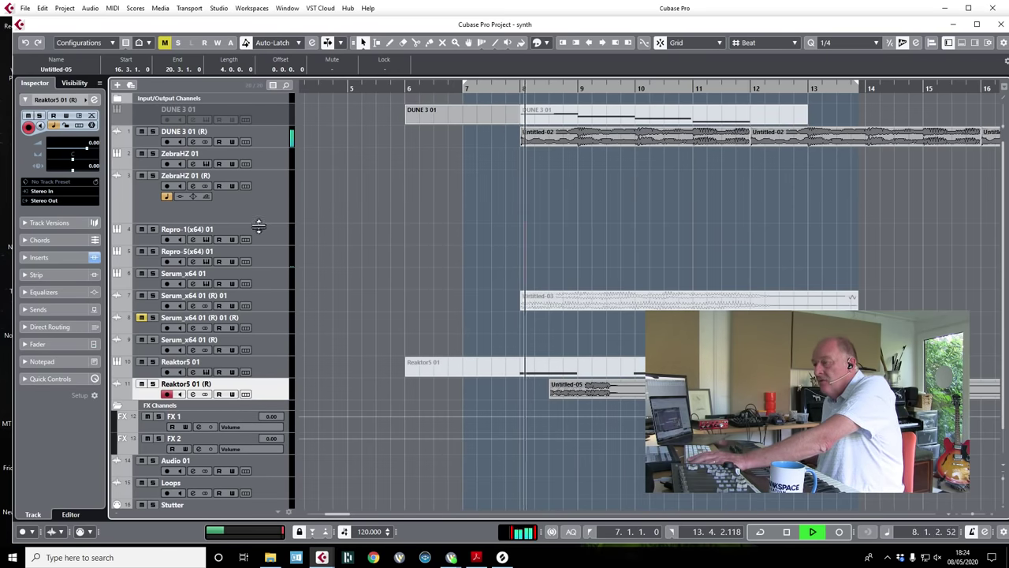
{"action": "key", "text": "space"}
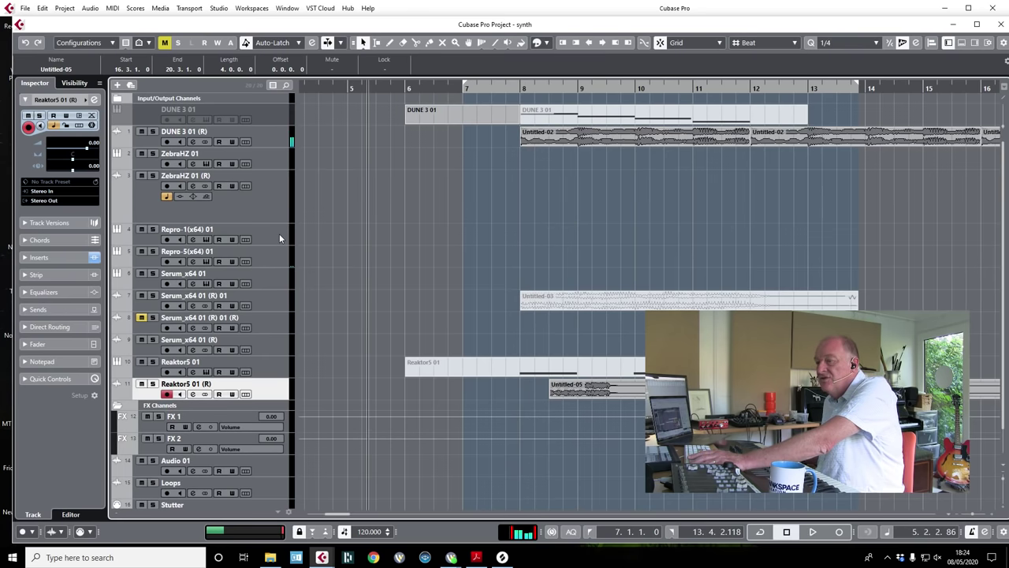
- Open the Repro-1 synth from the Repro-1(x64) 01 track and load the Breakwater Sync preset, trying Blue Skies Above first
{"action": "left_click", "coordinate": [276, 234]}
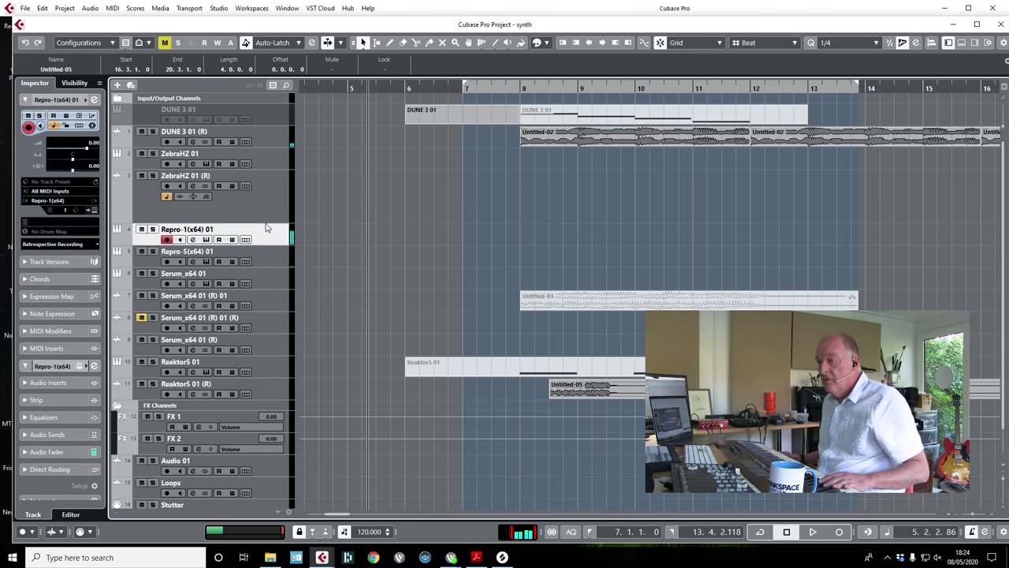
{"action": "left_click", "coordinate": [92, 209]}
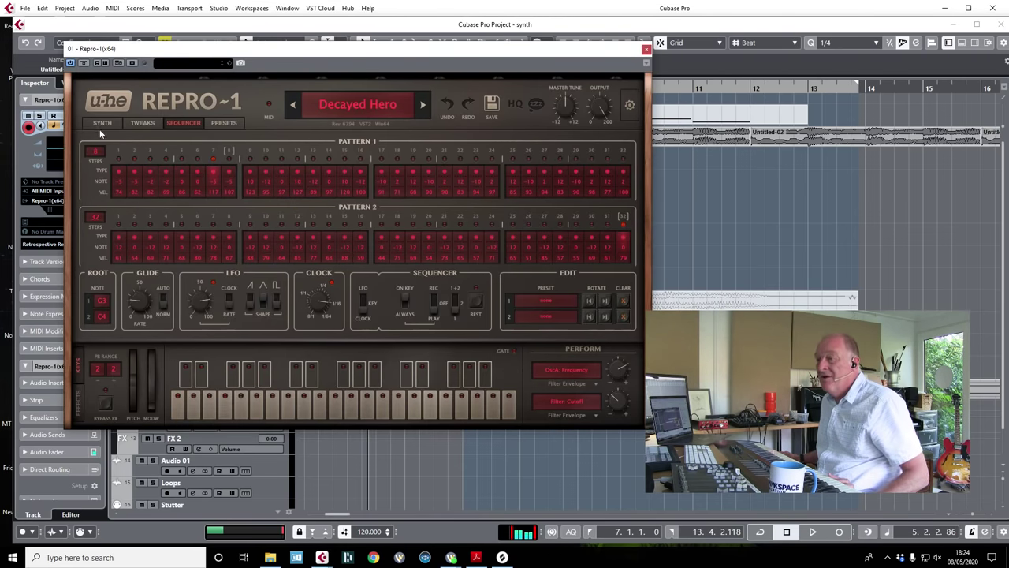
{"action": "left_click", "coordinate": [100, 124]}
{"action": "left_click", "coordinate": [325, 104]}
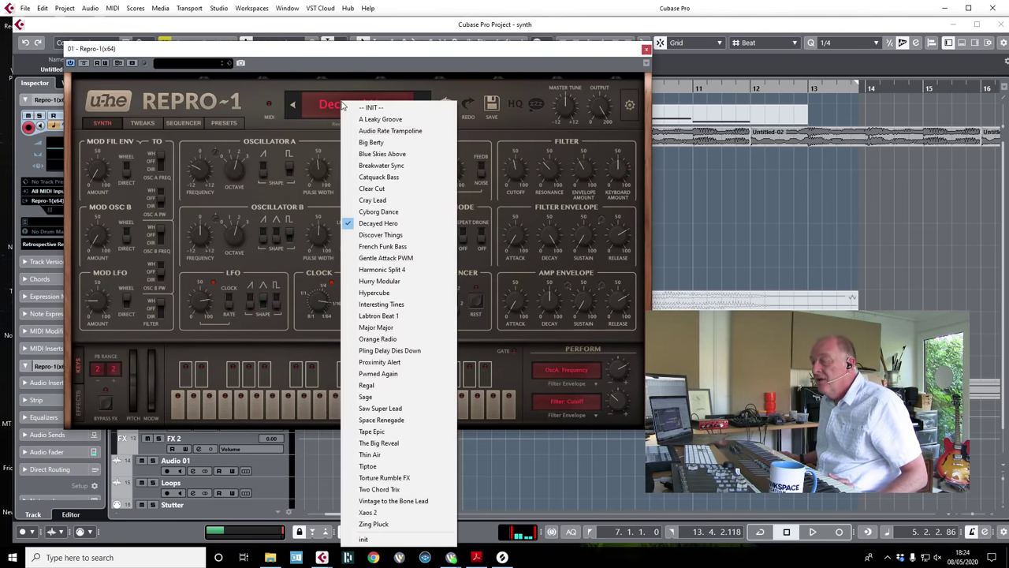
{"action": "left_click", "coordinate": [390, 155]}
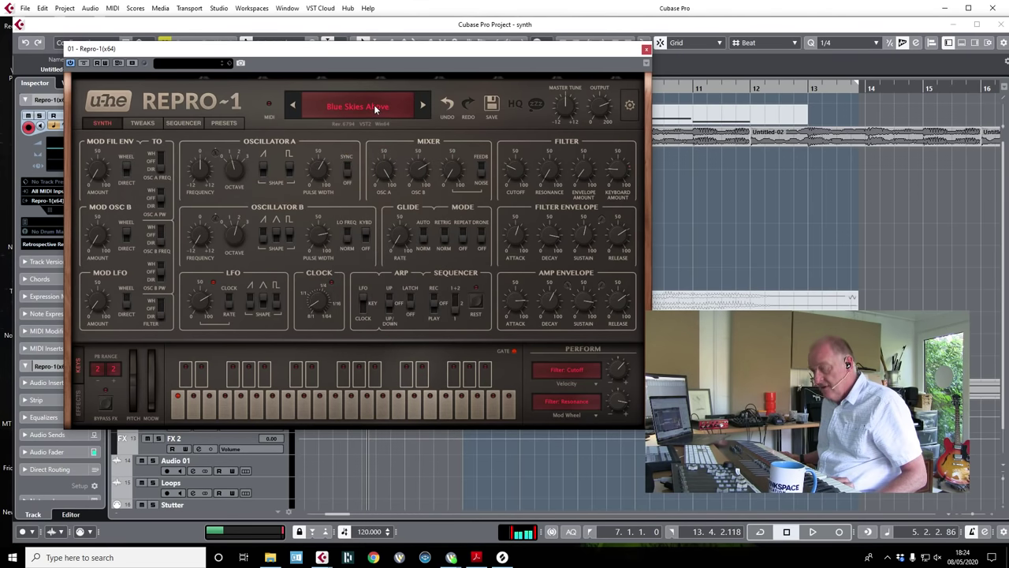
{"action": "left_click", "coordinate": [424, 106]}
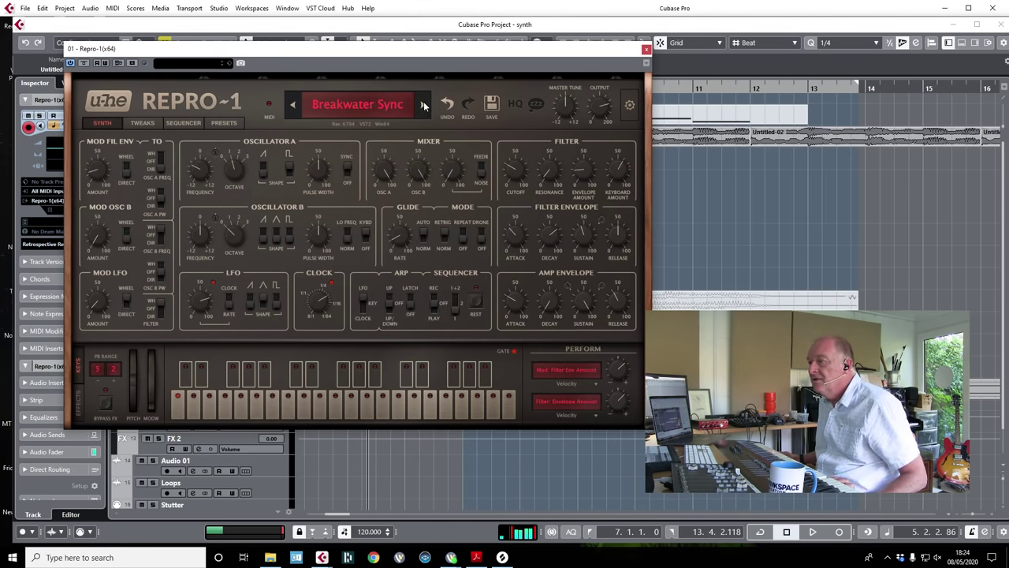
- Look over the Breakwater Sync controls and move the Repro-1 window clear of the upper tracks
{"action": "left_click_drag", "start_coordinate": [361, 51], "coordinate": [377, 62]}
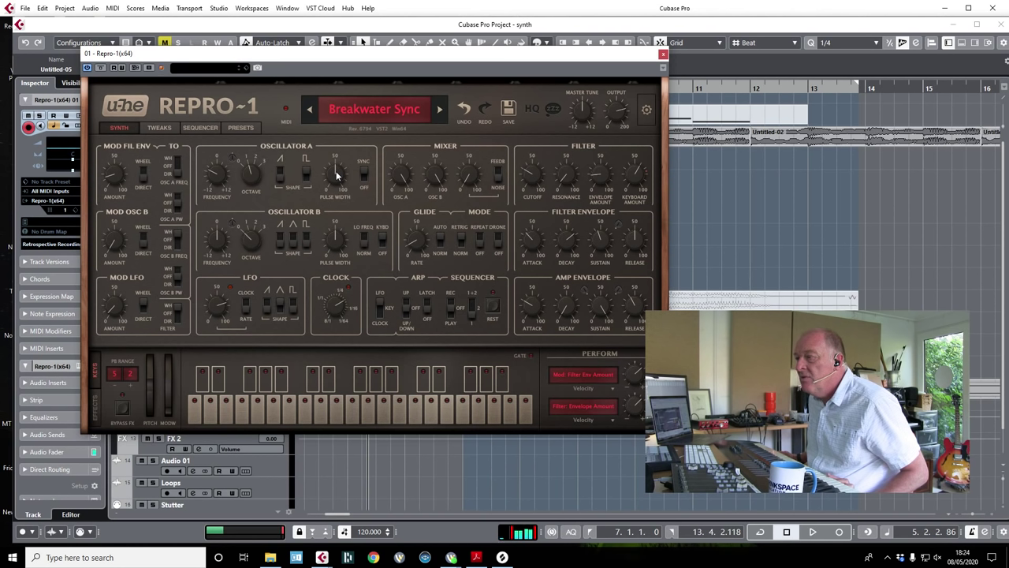
{"action": "left_click_drag", "start_coordinate": [335, 177], "coordinate": [342, 219]}
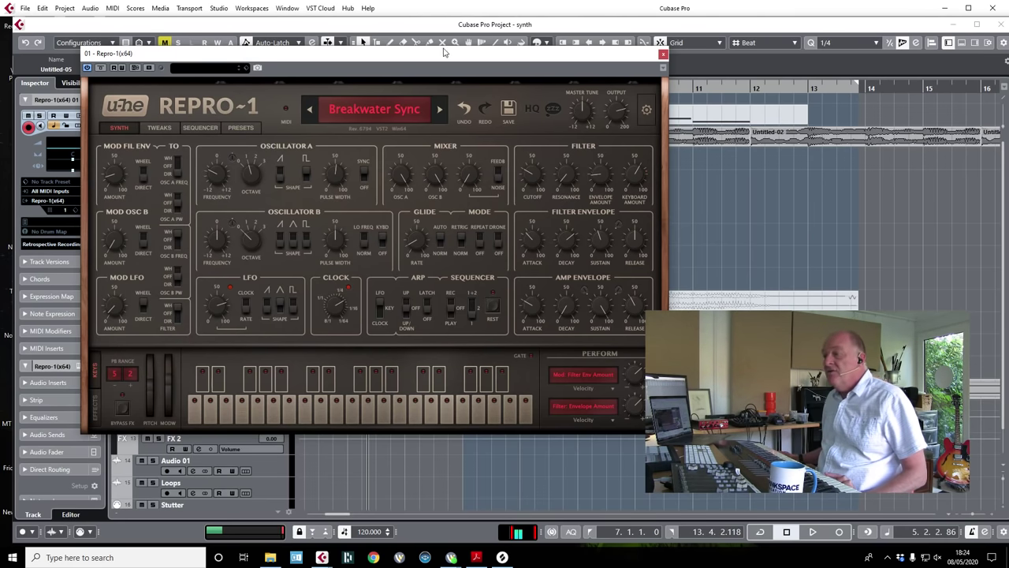
{"action": "left_click_drag", "start_coordinate": [444, 52], "coordinate": [400, 43]}
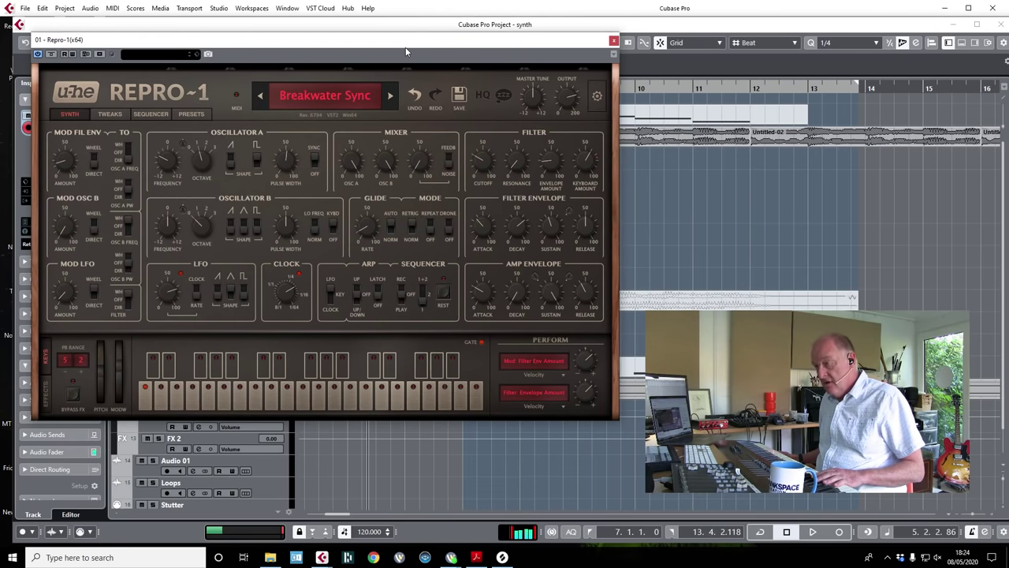
{"action": "left_click_drag", "start_coordinate": [408, 45], "coordinate": [423, 212]}
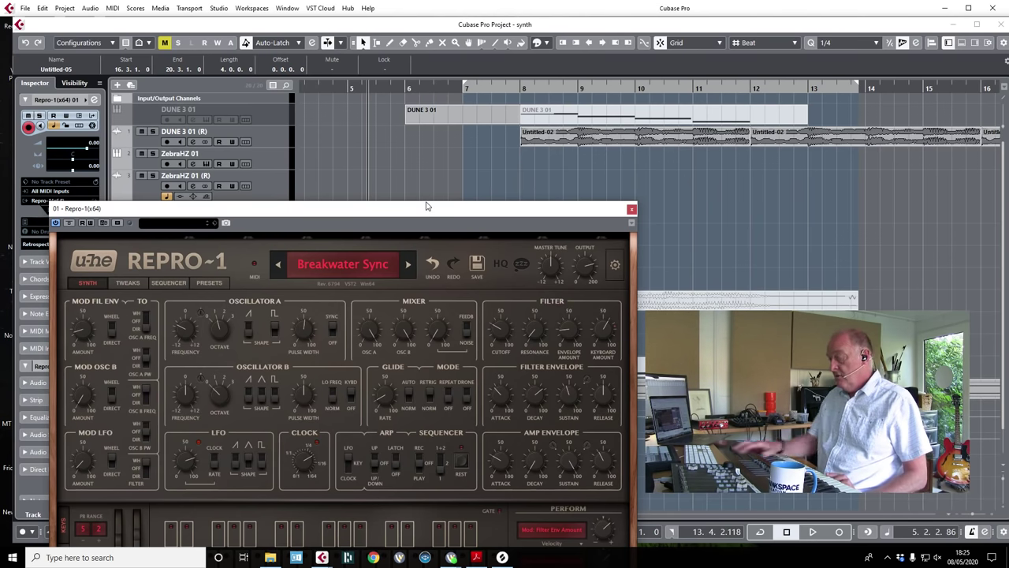
- Copy the muted DUNE 3 01 part at bar 8 onto the Repro-1(x64) 01 track and unmute the copy, closing the synth window
{"action": "key", "text": "space"}
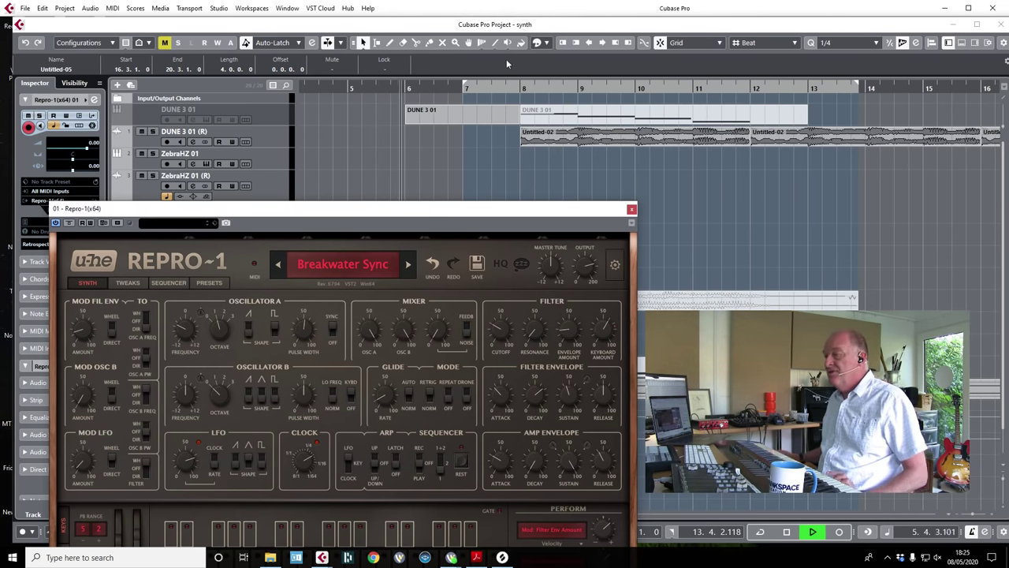
{"action": "left_click", "coordinate": [569, 108]}
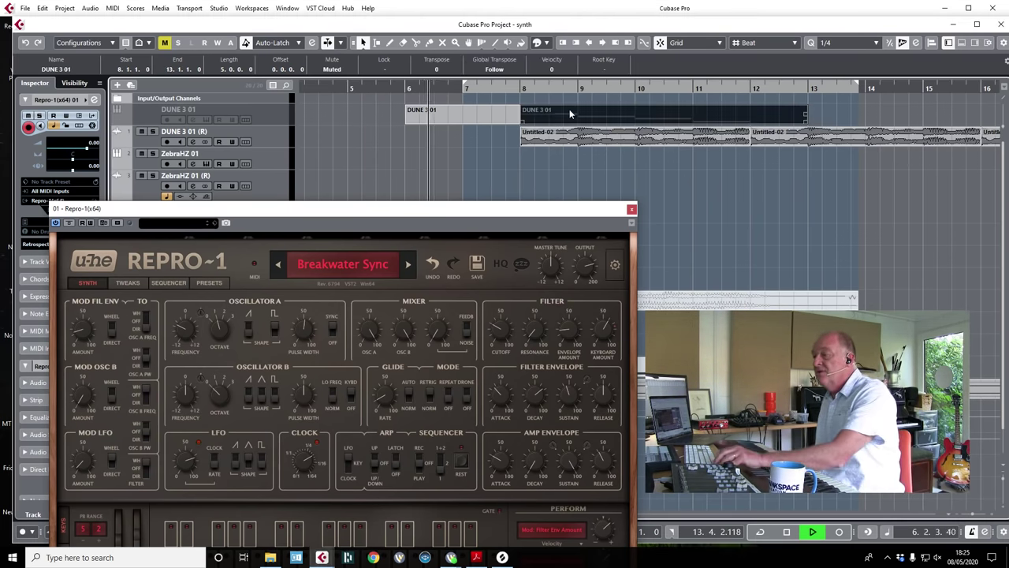
{"action": "left_click", "coordinate": [632, 208]}
{"action": "key", "text": "Delete"}
{"action": "left_click_drag", "start_coordinate": [608, 221], "coordinate": [586, 228]}
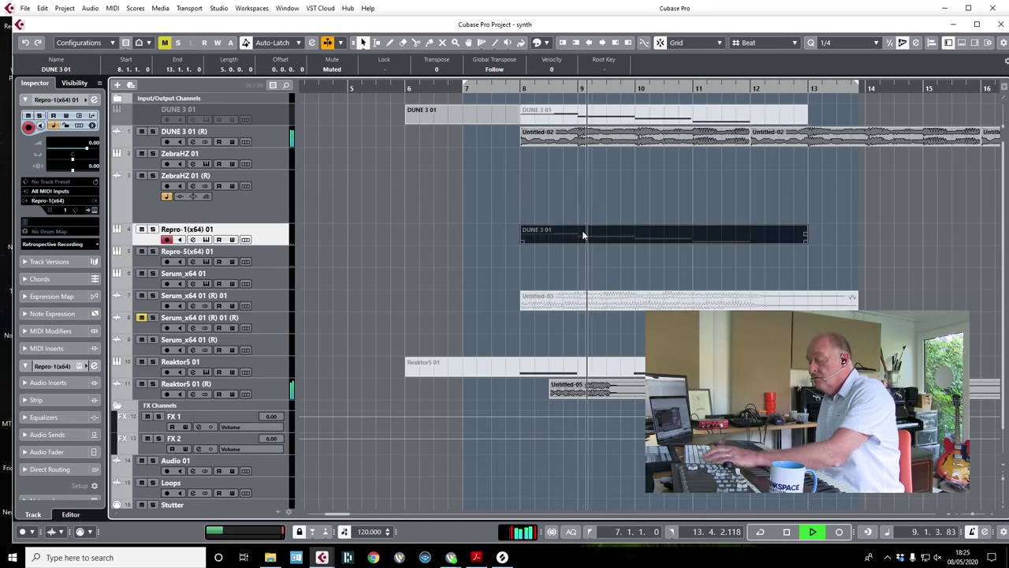
{"action": "key", "text": "7"}
{"action": "left_click", "coordinate": [587, 231]}
{"action": "key", "text": "1"}
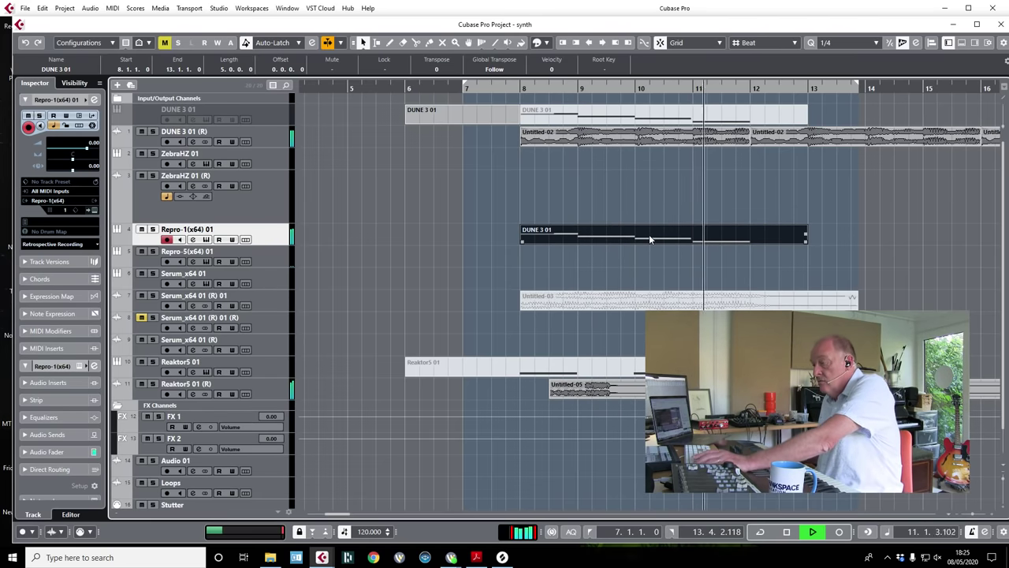
- Open the copied DUNE 3 01 part in the Key Editor and transpose its notes up one octave
{"action": "key", "text": "ctrl+e"}
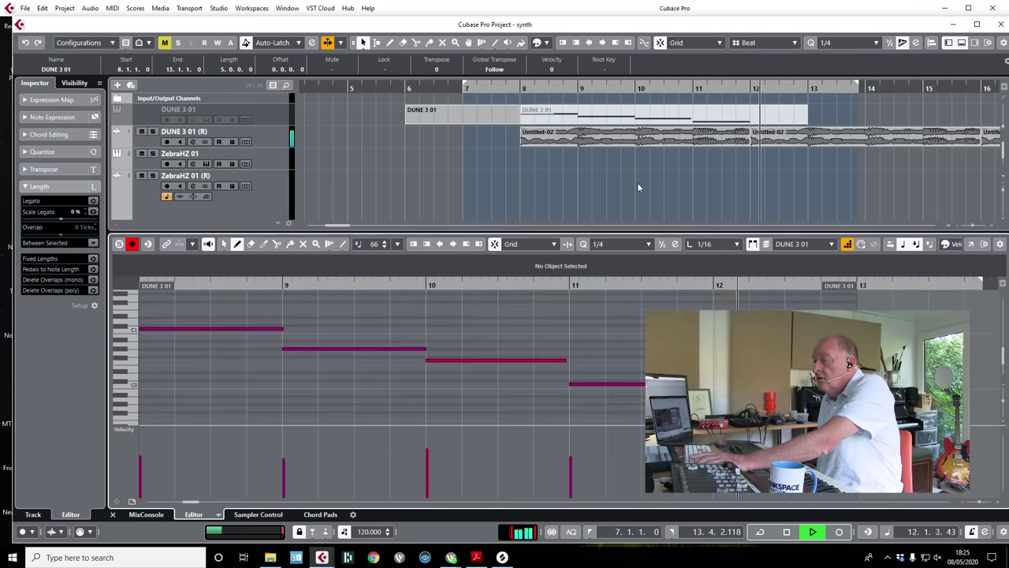
{"action": "key", "text": "space"}
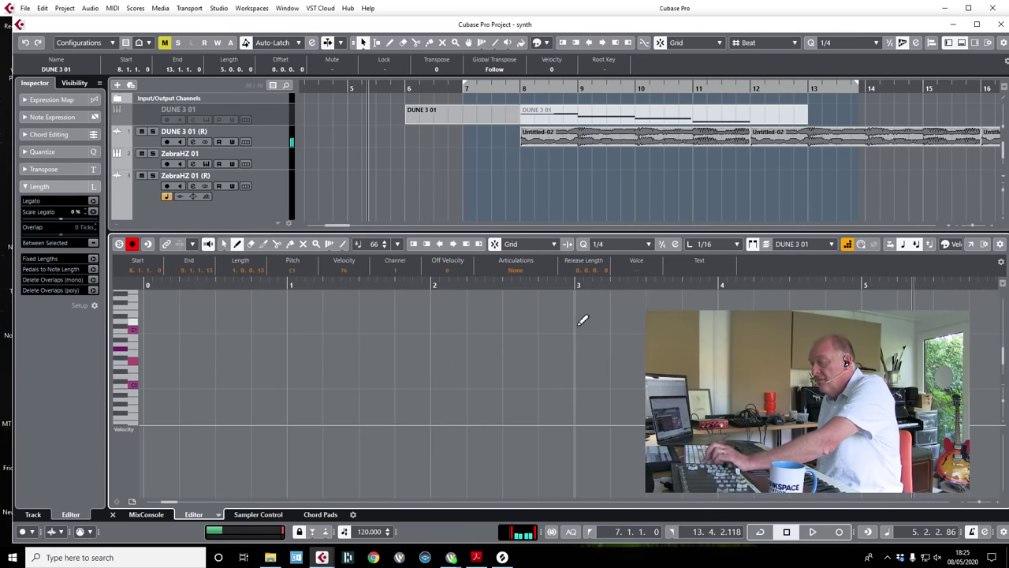
{"action": "key", "text": "g"}
{"action": "key", "text": "g"}
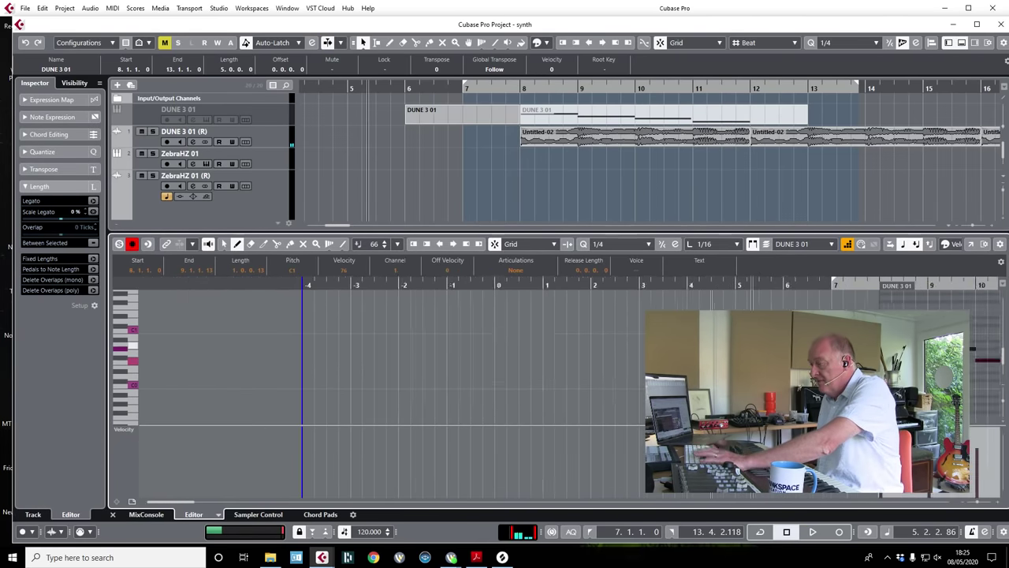
{"action": "key", "text": "ctrl+shift+t"}
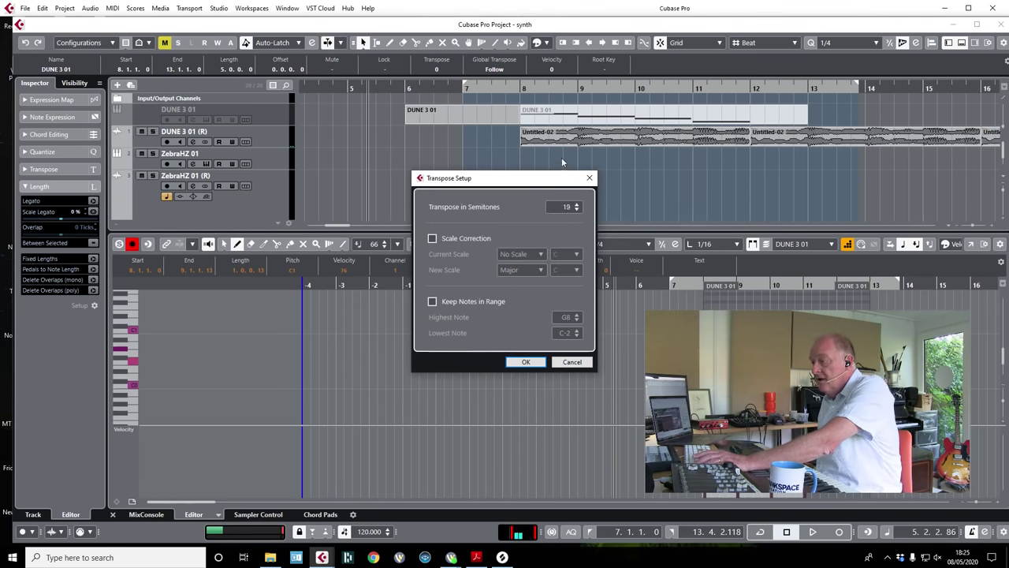
{"action": "type", "text": "9"}
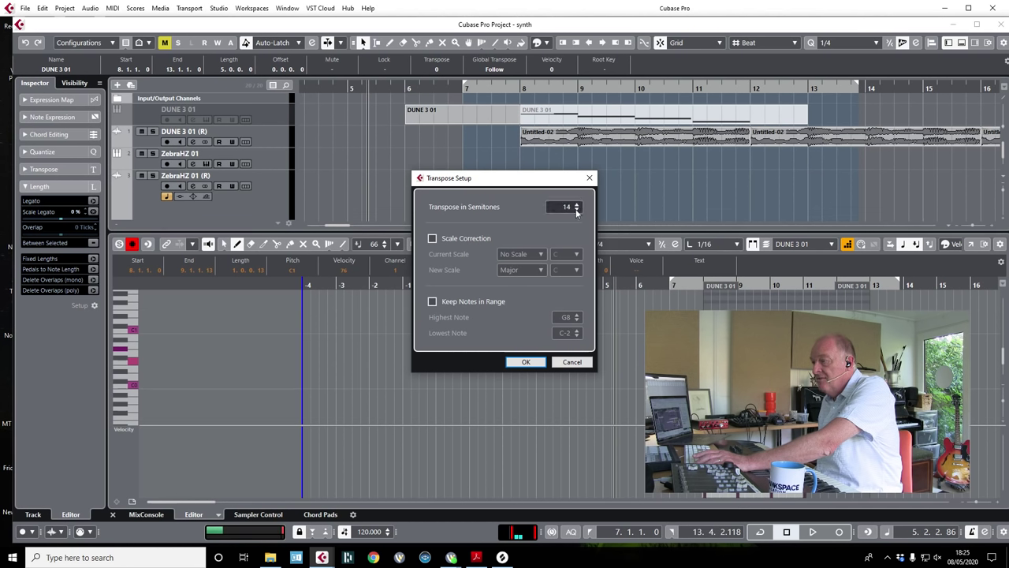
{"action": "left_click", "coordinate": [523, 363]}
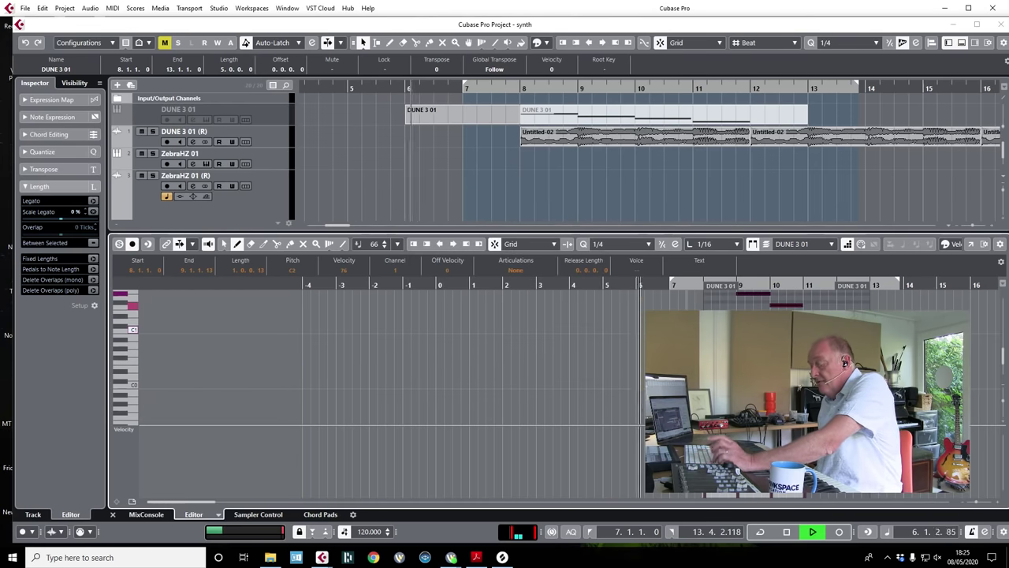
- Audition the transposed part against the other tracks, closing the Key Editor and stopping playback when done
{"action": "key", "text": "f"}
{"action": "key", "text": "ctrl+z"}
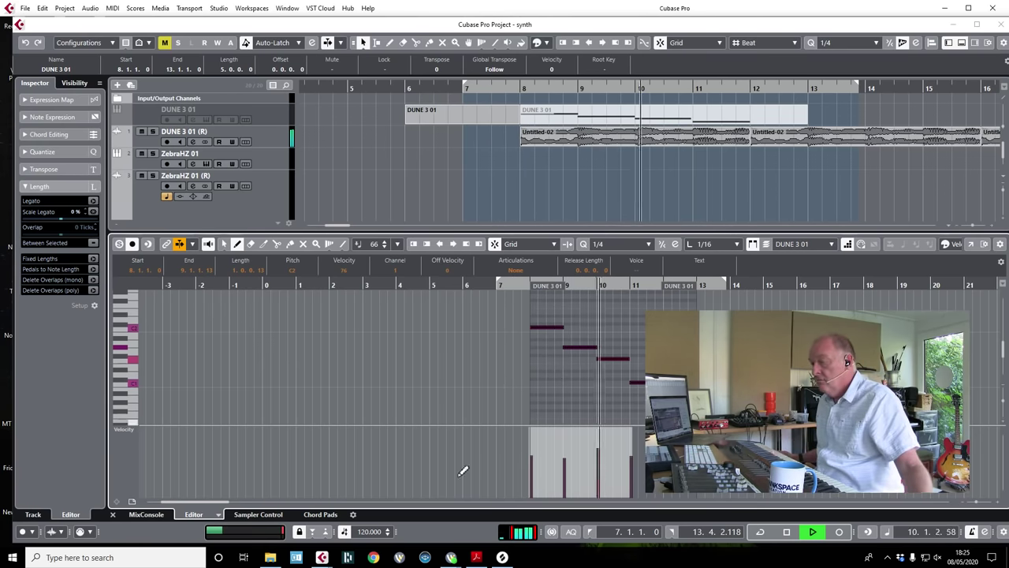
{"action": "left_click", "coordinate": [113, 515]}
{"action": "key", "text": "space"}
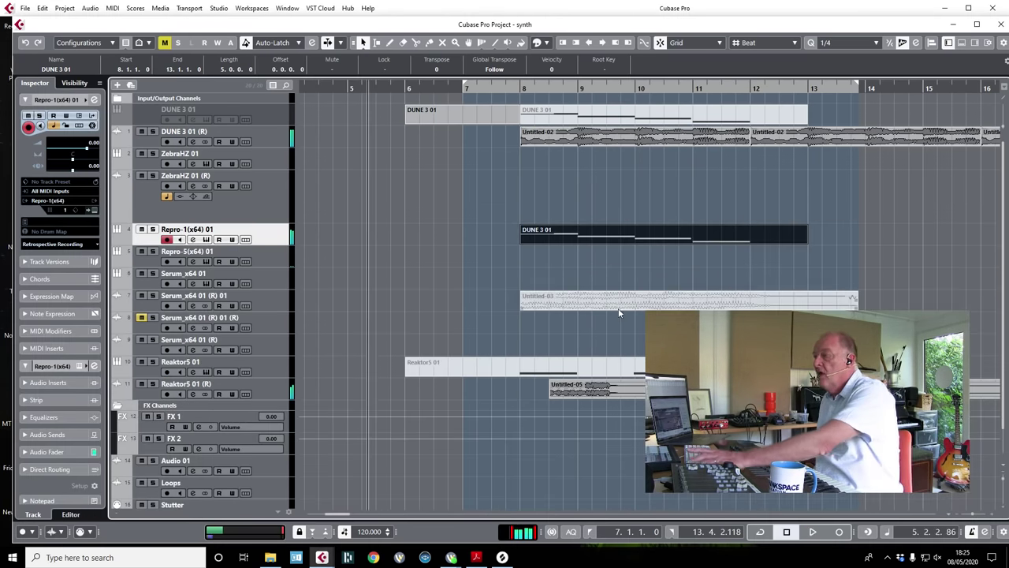
- Render the Repro-1 part to audio, split the rendered Untitled-06 clip at bar 12 and delete the tail
{"action": "right_click", "coordinate": [610, 237]}
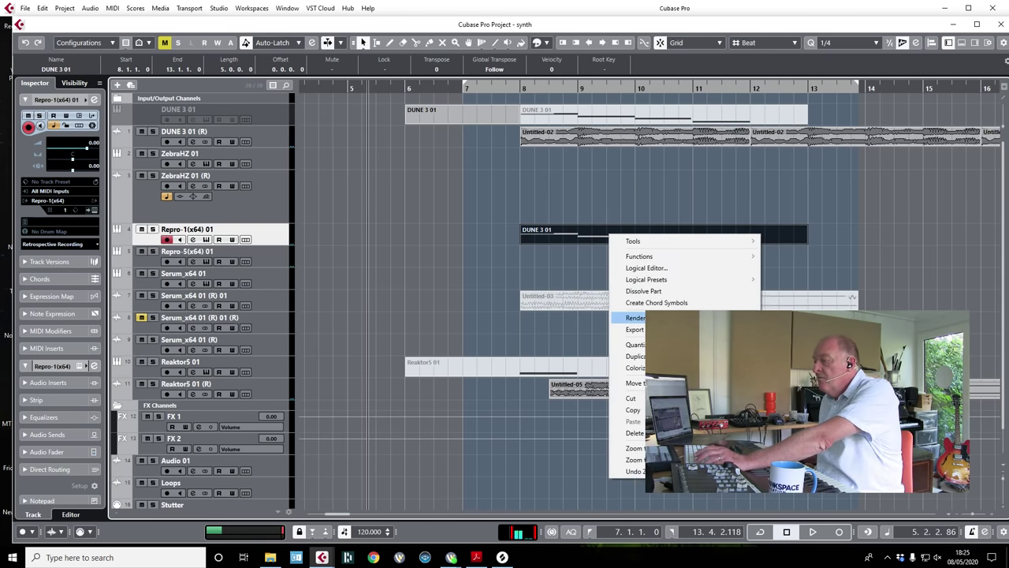
{"action": "left_click", "coordinate": [635, 317]}
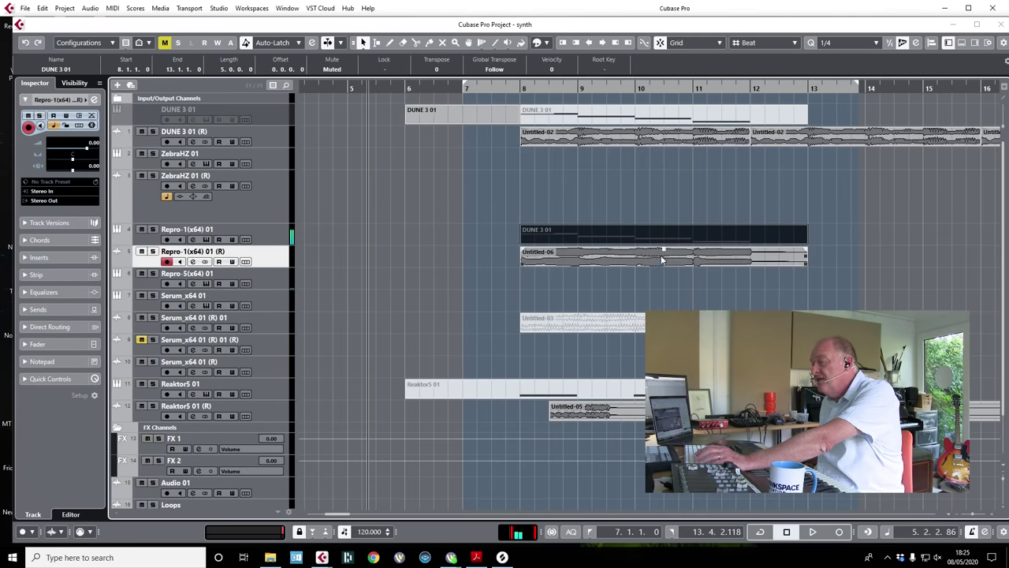
{"action": "left_click", "coordinate": [755, 256], "text": "alt"}
{"action": "left_click", "coordinate": [776, 253]}
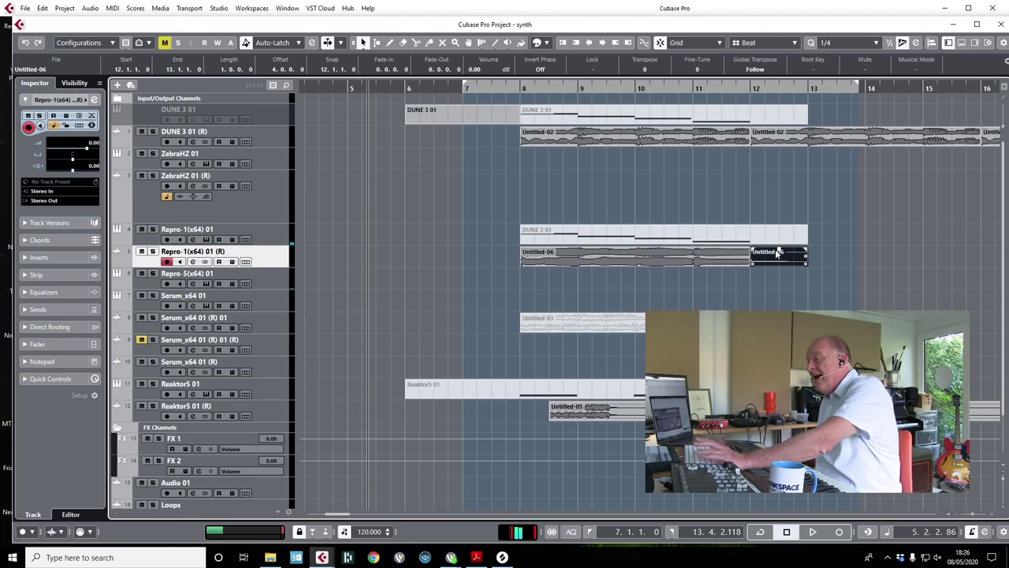
{"action": "key", "text": "Delete"}
- Duplicate the trimmed Untitled-06 clip to start at 12.1.1.0 and start playback
{"action": "left_click", "coordinate": [661, 258]}
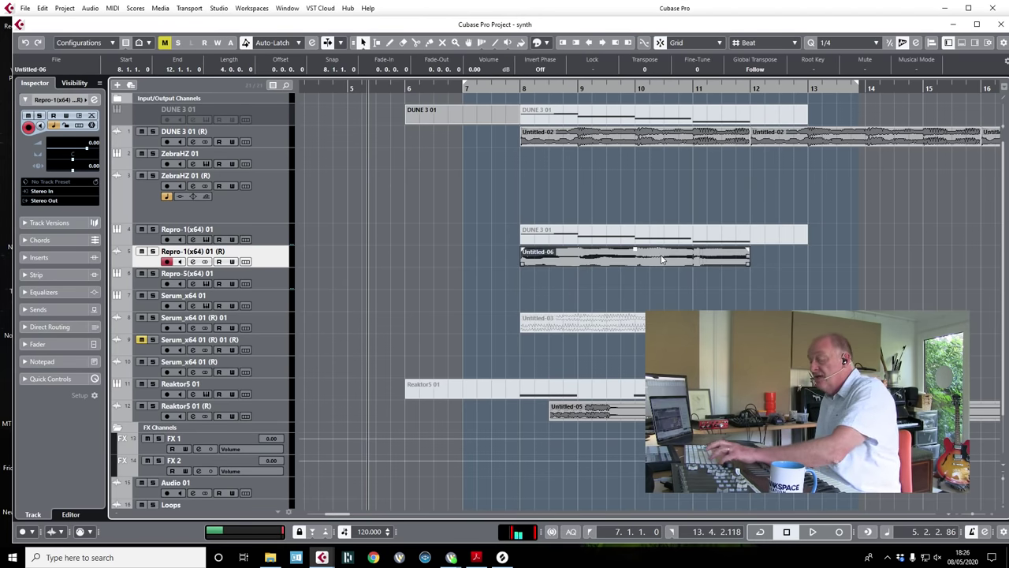
{"action": "key", "text": "ctrl+d"}
{"action": "key", "text": "space"}
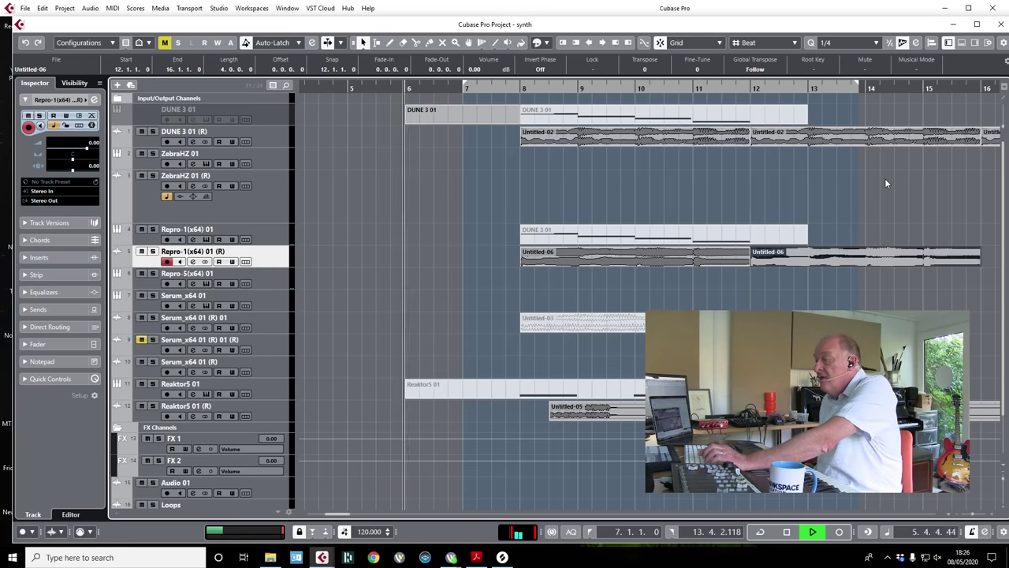
- Show the MixConsole and lower the DUNE 3 01 (R) fader to -1.98 dB and the Repro-1(x64) 01 (R) fader to -7.50 dB
{"action": "left_click", "coordinate": [961, 43]}
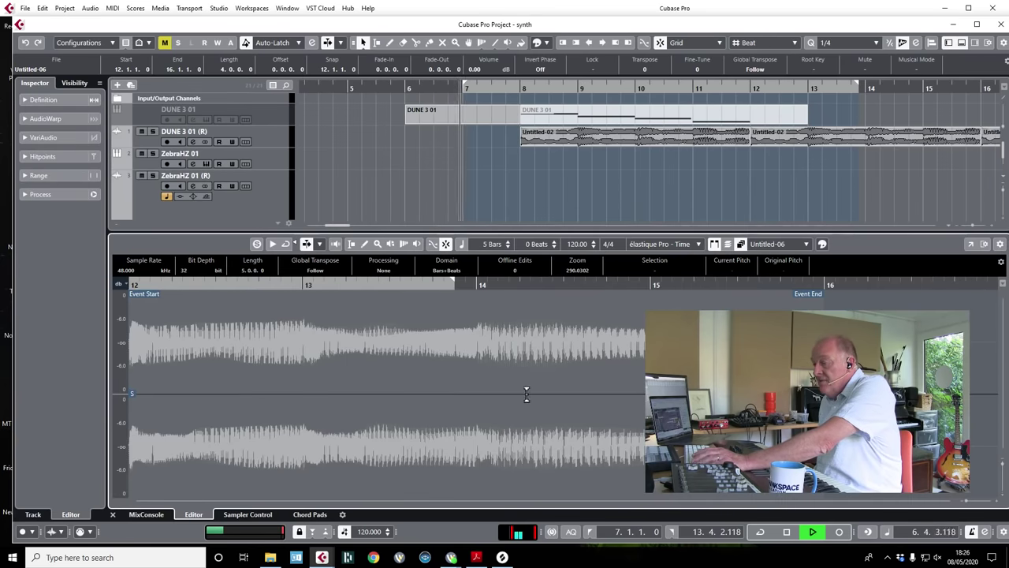
{"action": "left_click", "coordinate": [140, 514]}
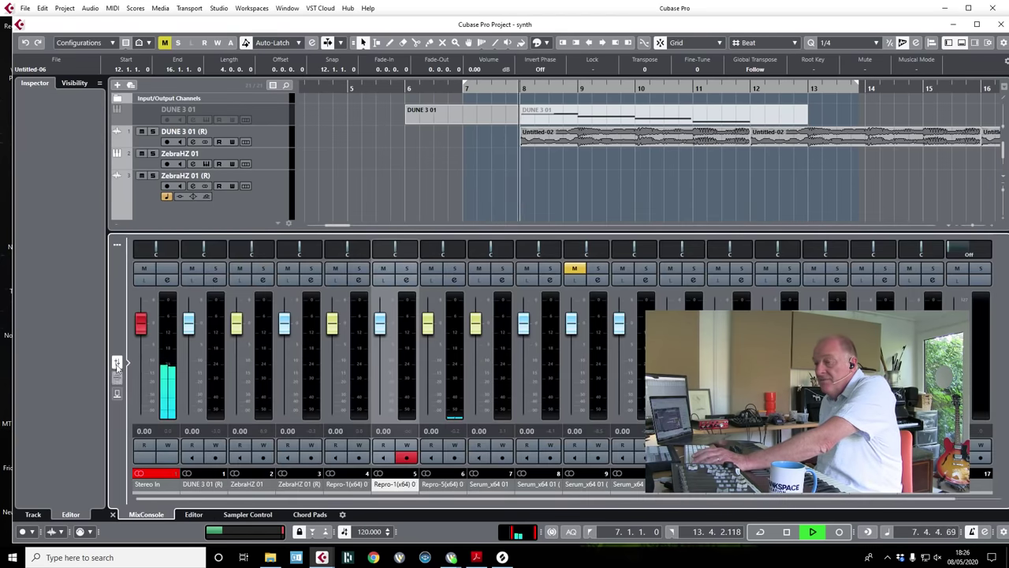
{"action": "left_click_drag", "start_coordinate": [380, 321], "coordinate": [394, 369]}
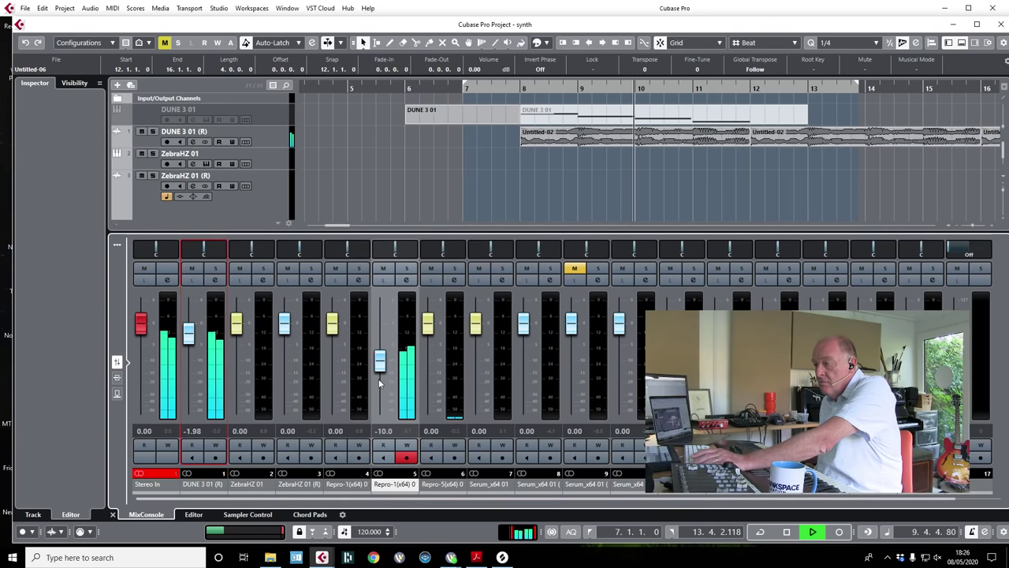
{"action": "mouse_move", "coordinate": [379, 384]}
{"action": "left_mouse_down"}
{"action": "mouse_move", "coordinate": [379, 363]}
{"action": "mouse_move", "coordinate": [379, 376]}
{"action": "left_mouse_up"}
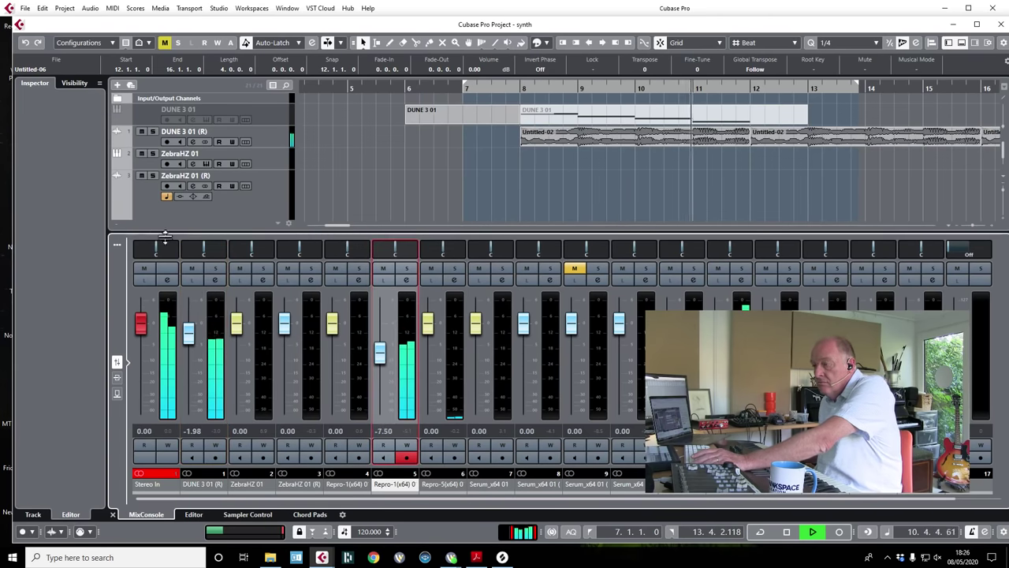
- Pan DUNE 3 01 (R) to L26 and Repro-1(x64) 01 (R) to L21, set the Repro-1 fader to -1.18 dB and stop playback
{"action": "left_click_drag", "start_coordinate": [204, 249], "coordinate": [196, 247]}
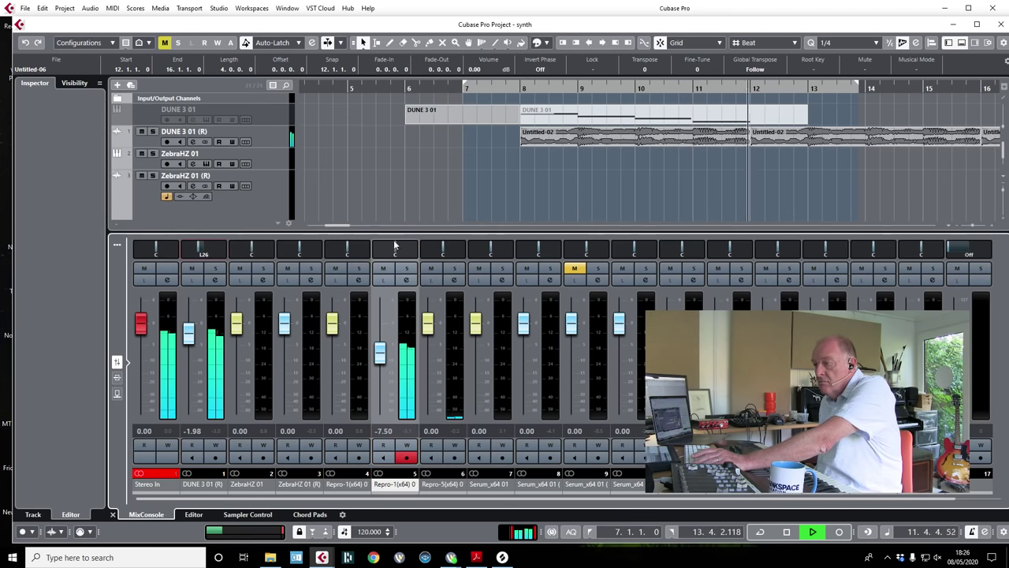
{"action": "left_click_drag", "start_coordinate": [395, 249], "coordinate": [388, 249]}
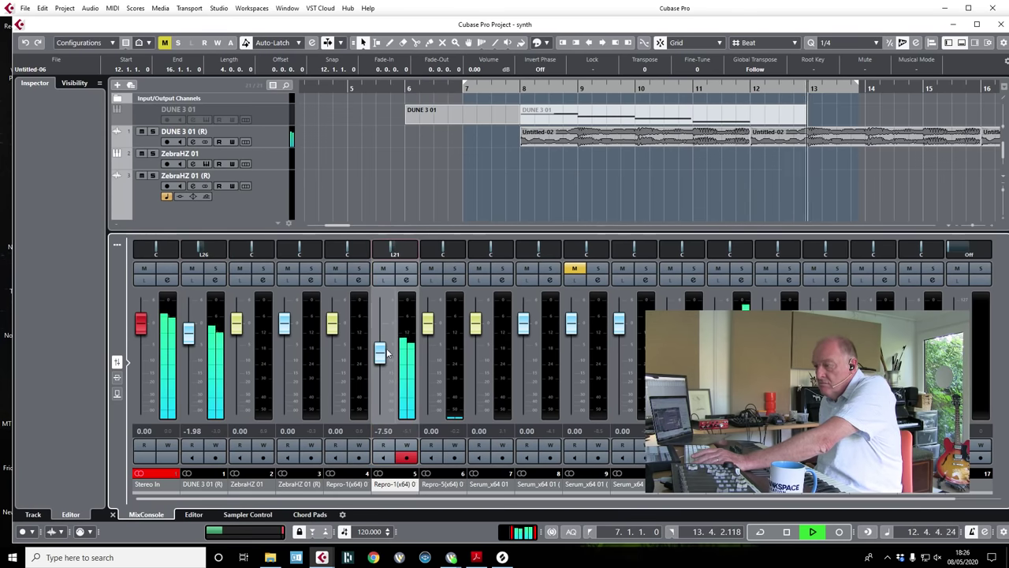
{"action": "left_click_drag", "start_coordinate": [385, 353], "coordinate": [386, 329]}
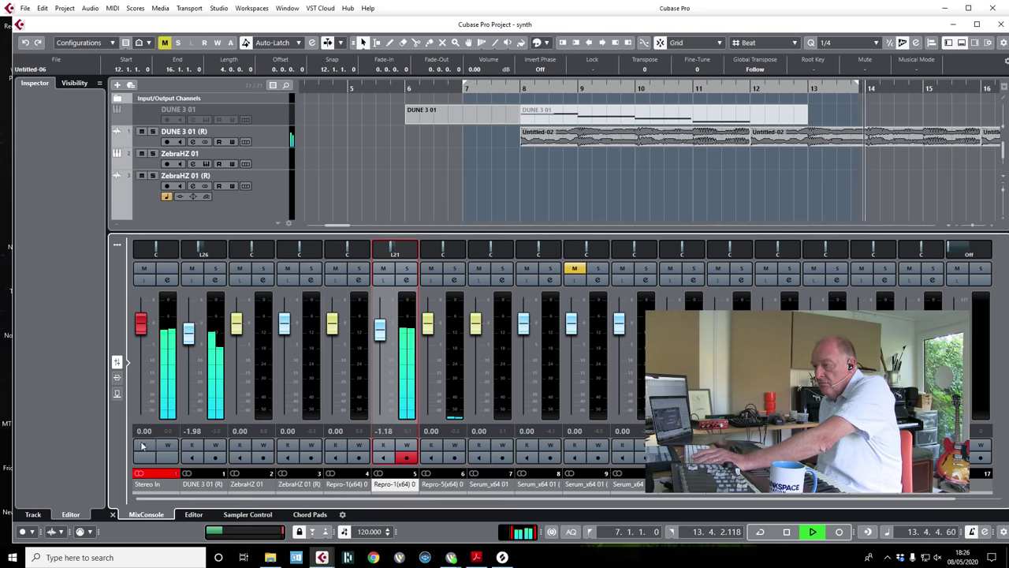
{"action": "key", "text": "space"}
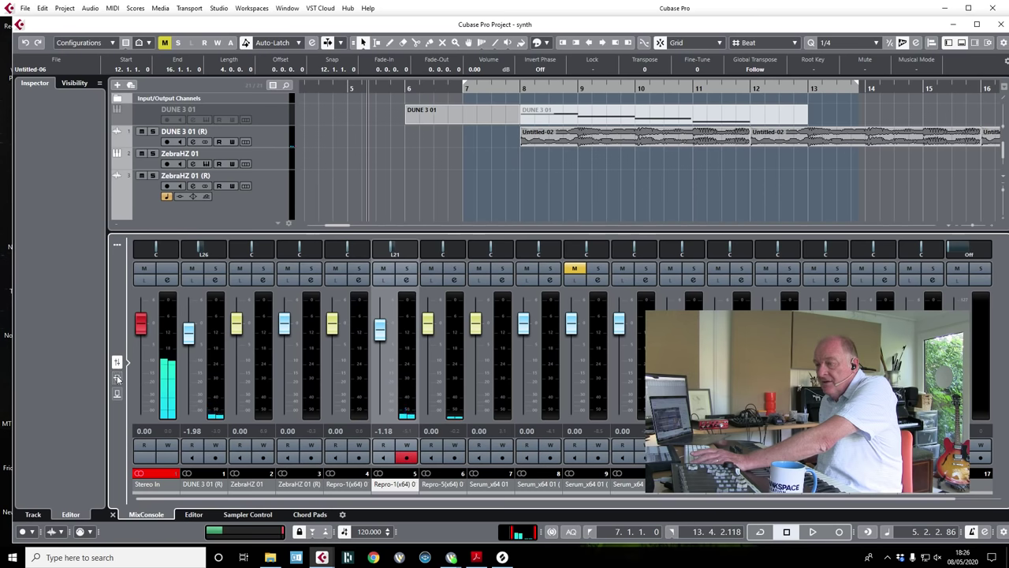
- Show the channel inserts and add GTR Stomp 4 Stereo to the third insert slot of Repro-1(x64) 01 (R)
{"action": "left_click", "coordinate": [117, 379]}
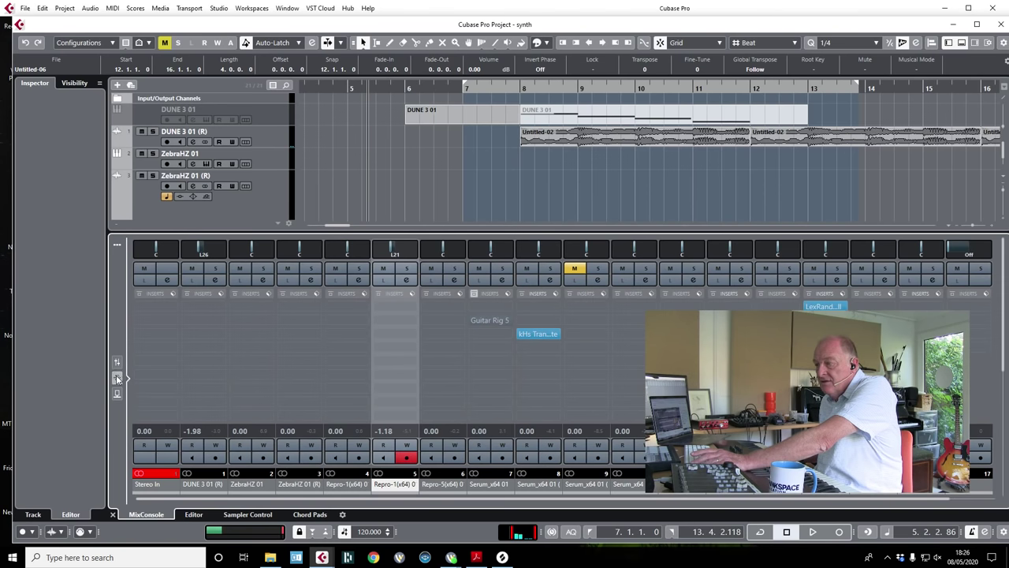
{"action": "left_click", "coordinate": [406, 329]}
{"action": "type", "text": "guit"}
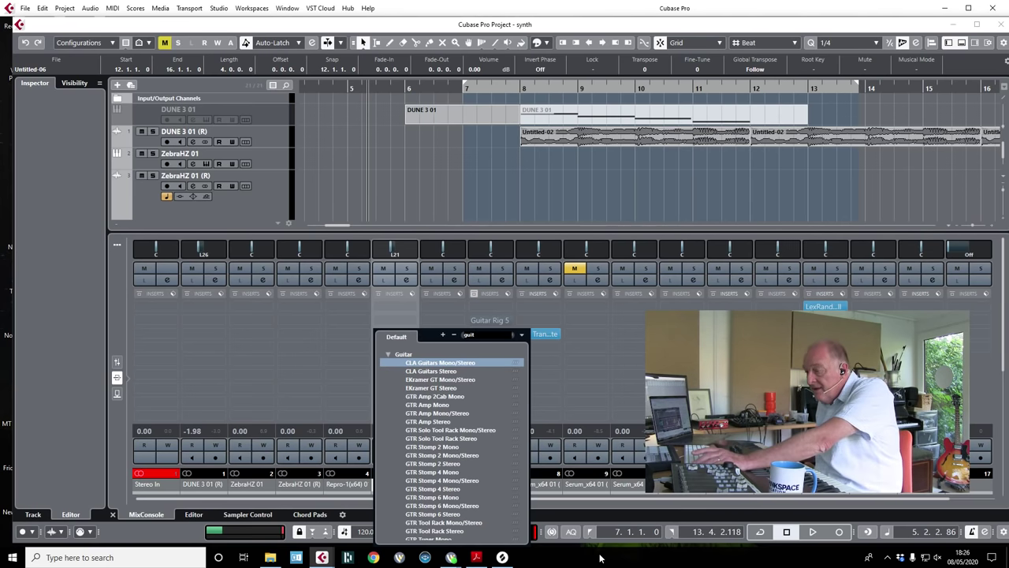
{"action": "left_click", "coordinate": [456, 492]}
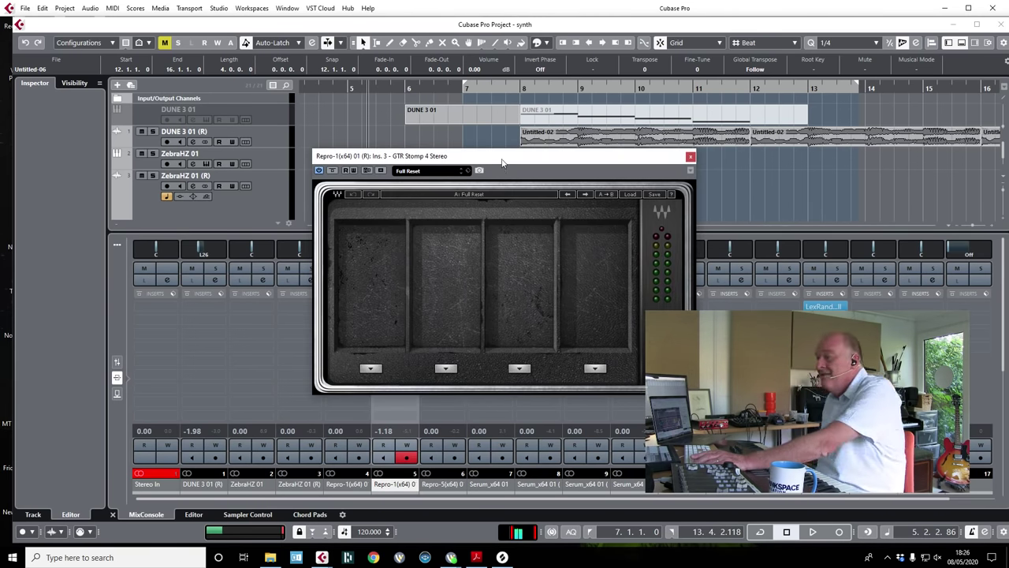
- Load the DrivenWha preset from the Rock4 group into GTR Stomp 4 and audition it with the track
{"action": "left_click_drag", "start_coordinate": [502, 161], "coordinate": [300, 168]}
{"action": "left_click", "coordinate": [402, 195]}
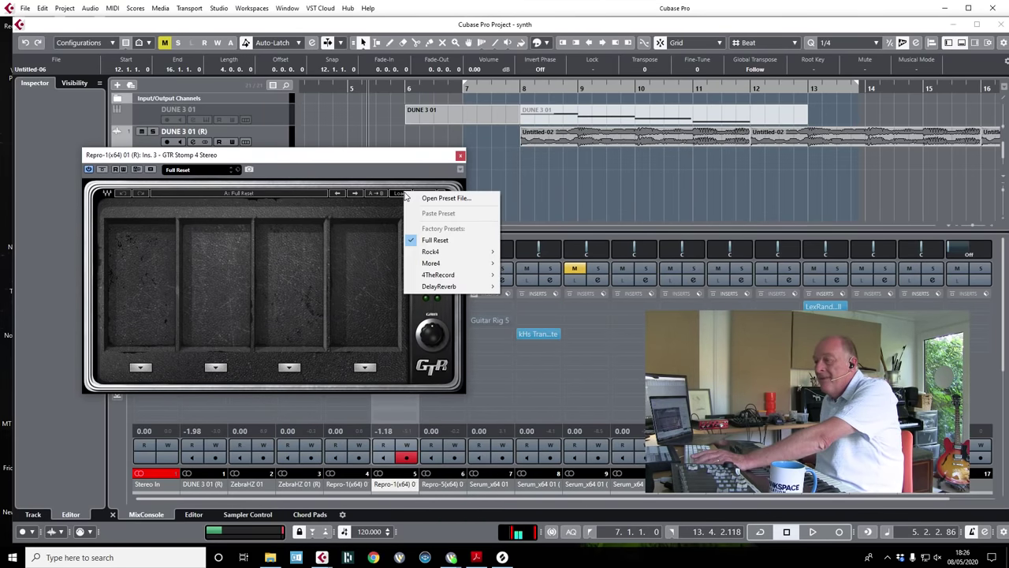
{"action": "mouse_move", "coordinate": [427, 275]}
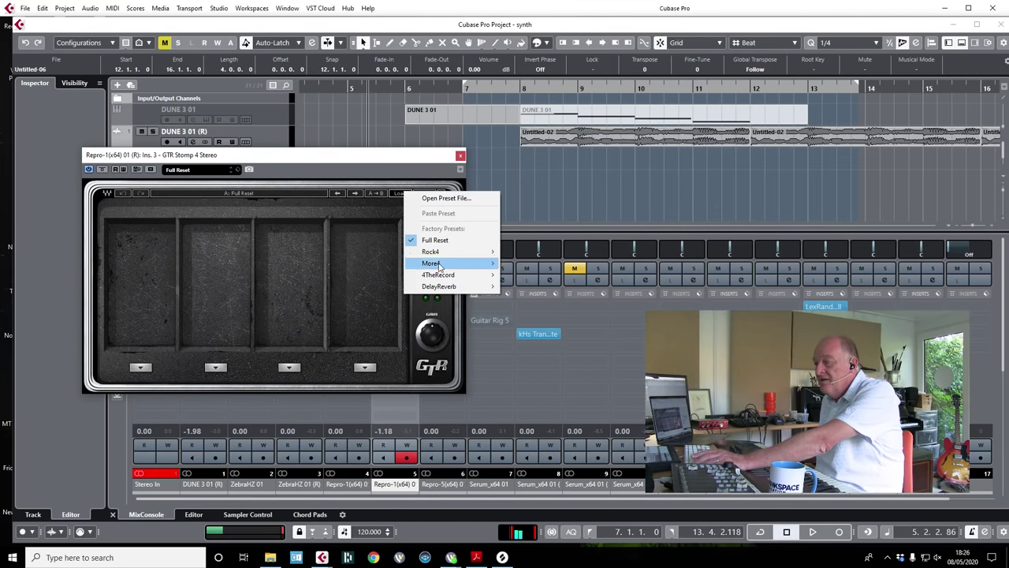
{"action": "mouse_move", "coordinate": [453, 252]}
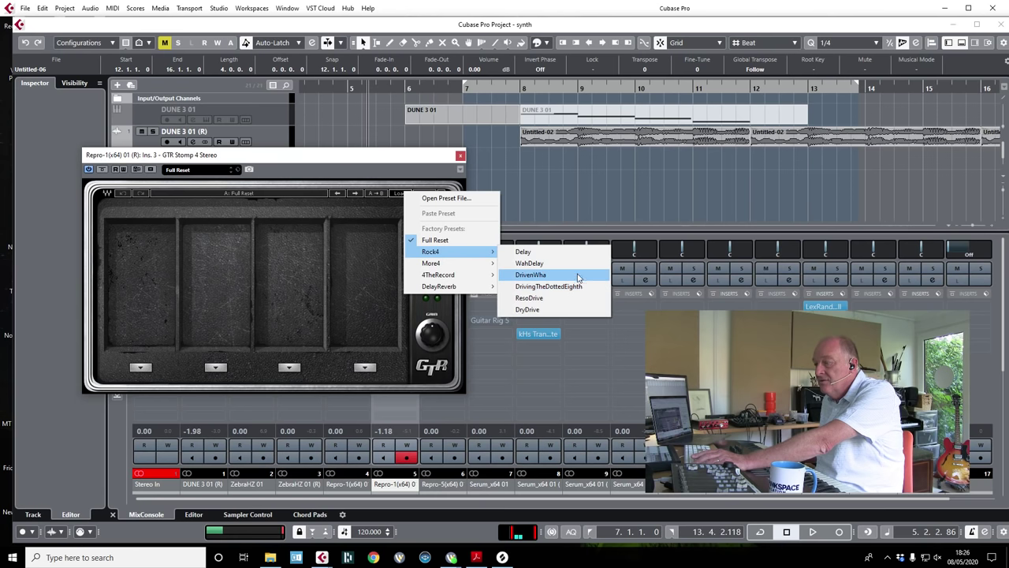
{"action": "left_click", "coordinate": [579, 275]}
{"action": "key", "text": "space"}
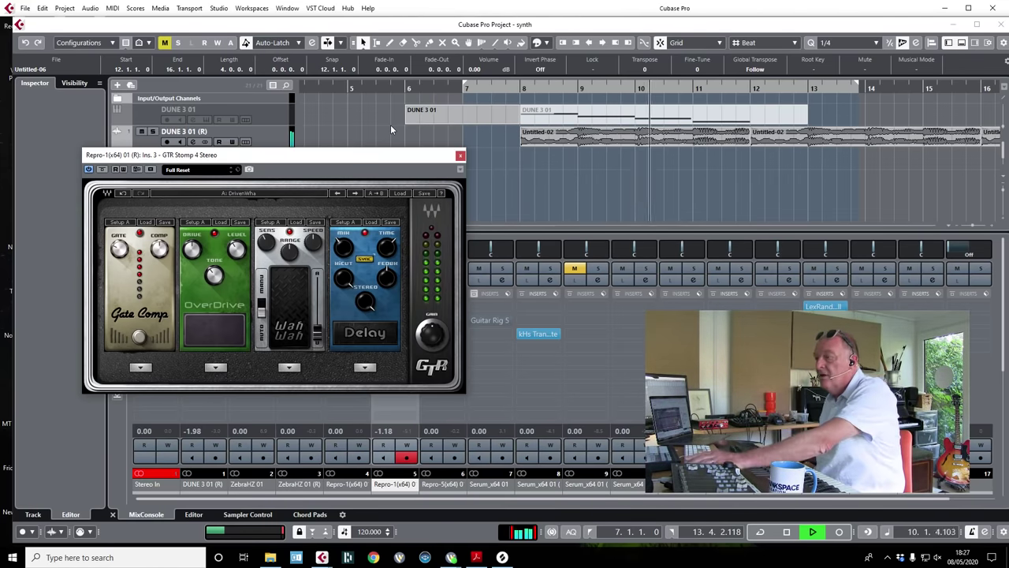
{"action": "key", "text": "space"}
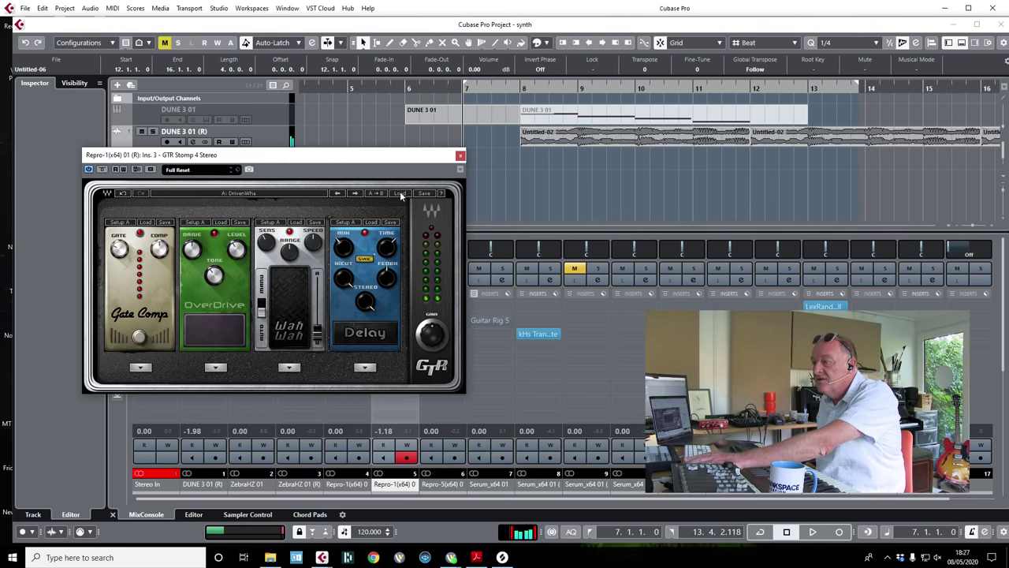
- Reset GTR Stomp 4 with the Full Reset preset and remove it from the Repro-1(x64) 01 (R) channel, discarding its changes
{"action": "left_click", "coordinate": [400, 194]}
{"action": "mouse_move", "coordinate": [428, 266]}
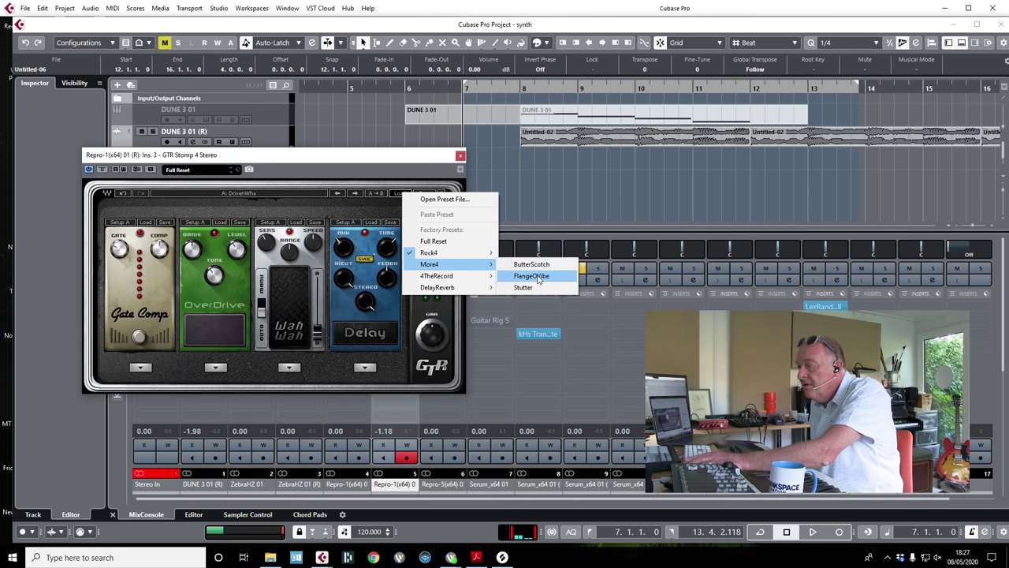
{"action": "left_click", "coordinate": [433, 240]}
{"action": "left_click", "coordinate": [460, 155]}
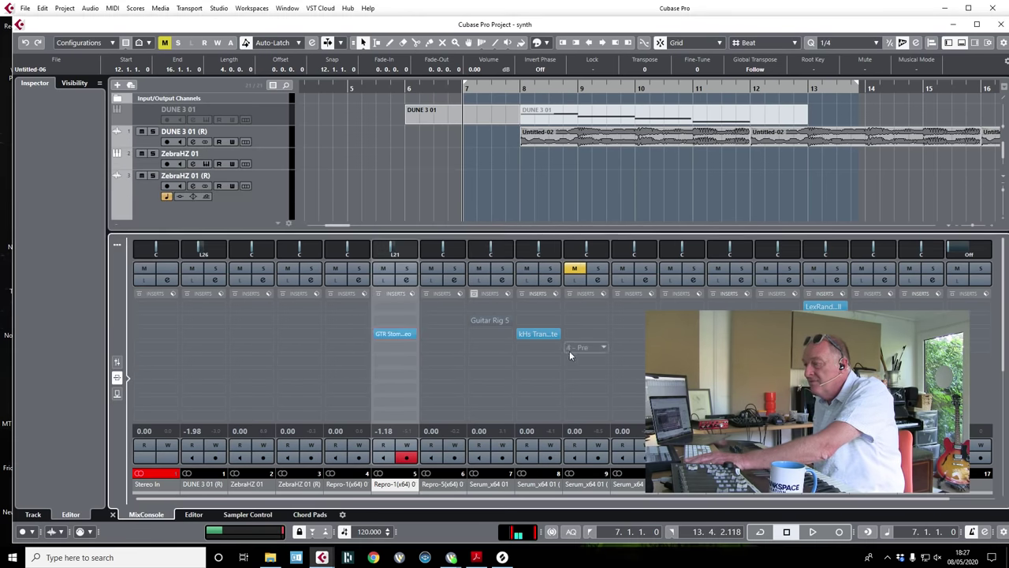
{"action": "left_click", "coordinate": [413, 335]}
{"action": "scroll", "coordinate": [426, 355], "scroll_direction": "up", "scroll_amount": 10}
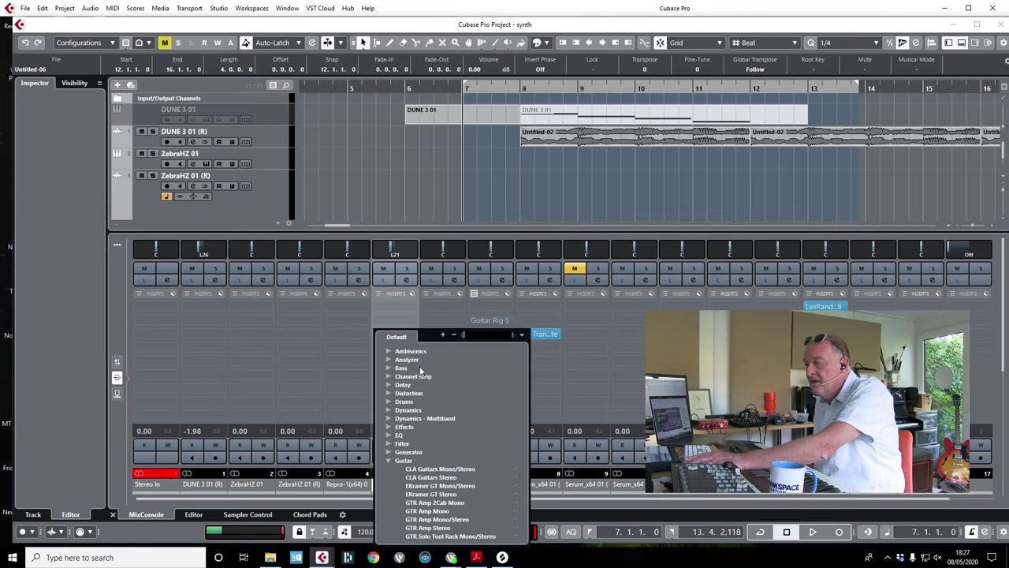
{"action": "left_click", "coordinate": [410, 354]}
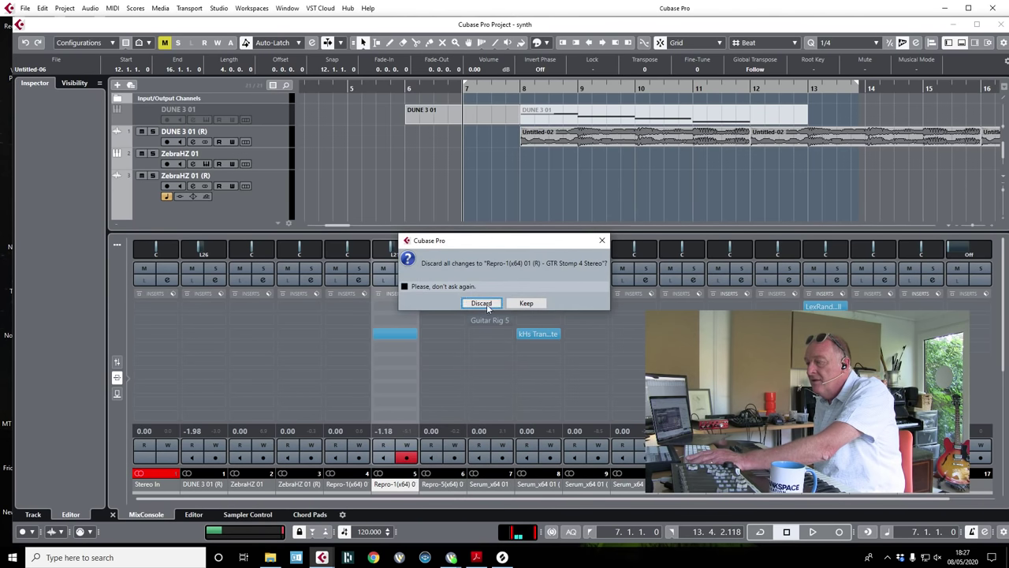
{"action": "left_click", "coordinate": [486, 304]}
- Move Guitar Rig 5 from the Serum_x64 01 channel to the second insert slot of Repro-1(x64) 01 (R), activate it and open its editor
{"action": "left_click_drag", "start_coordinate": [490, 318], "coordinate": [407, 321]}
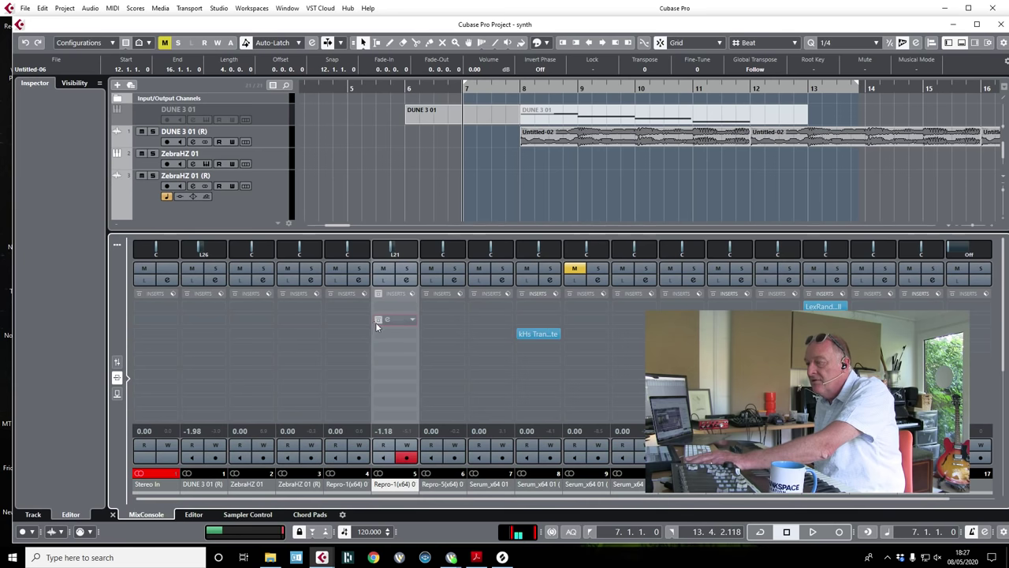
{"action": "left_click", "coordinate": [377, 320]}
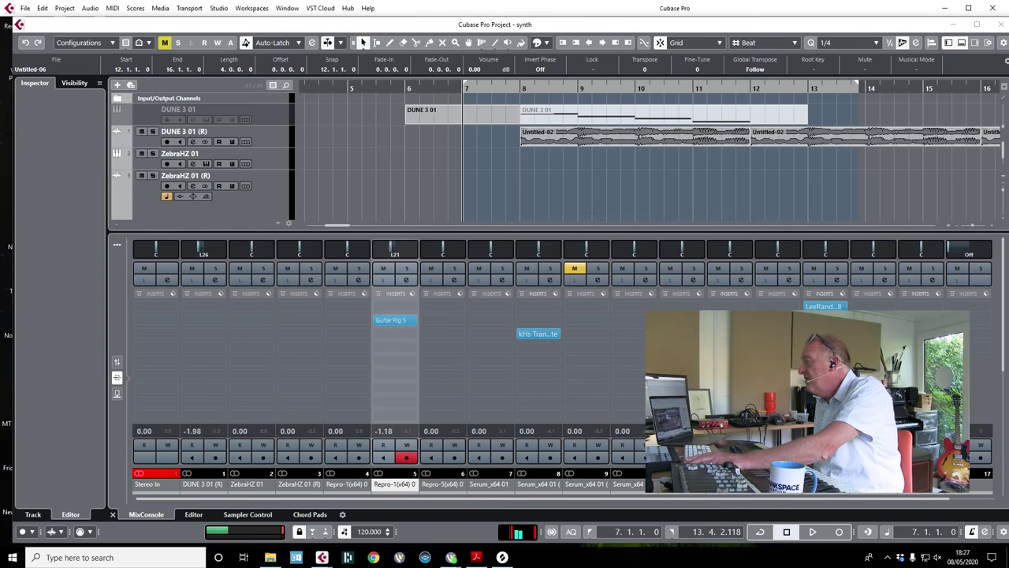
{"action": "left_click", "coordinate": [391, 319]}
{"action": "left_click_drag", "start_coordinate": [197, 43], "coordinate": [263, 40]}
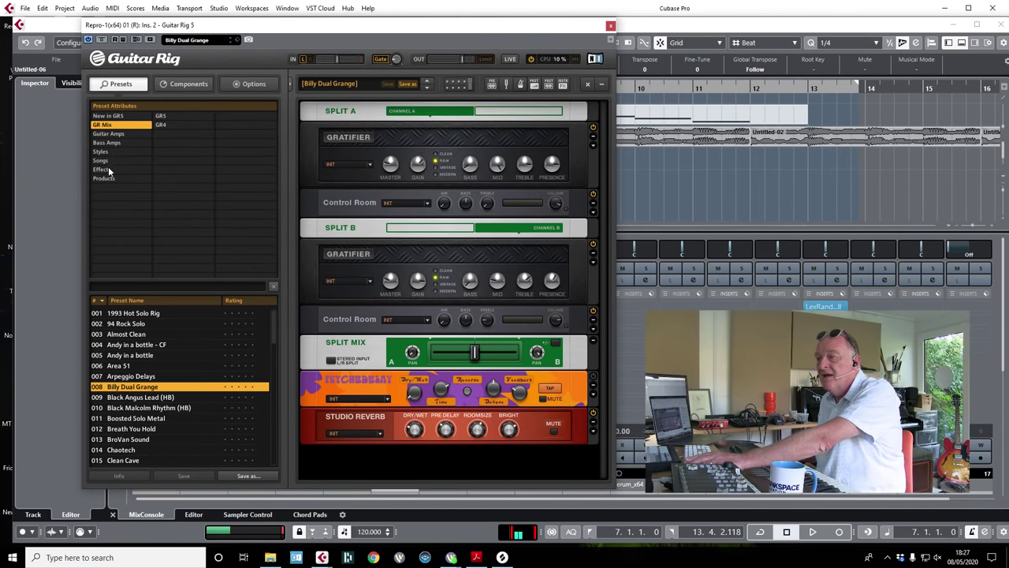
- Load the Alternative style preset "Cross over the Van 51" in Guitar Rig 5, start playback and close its editor
{"action": "left_click", "coordinate": [103, 151]}
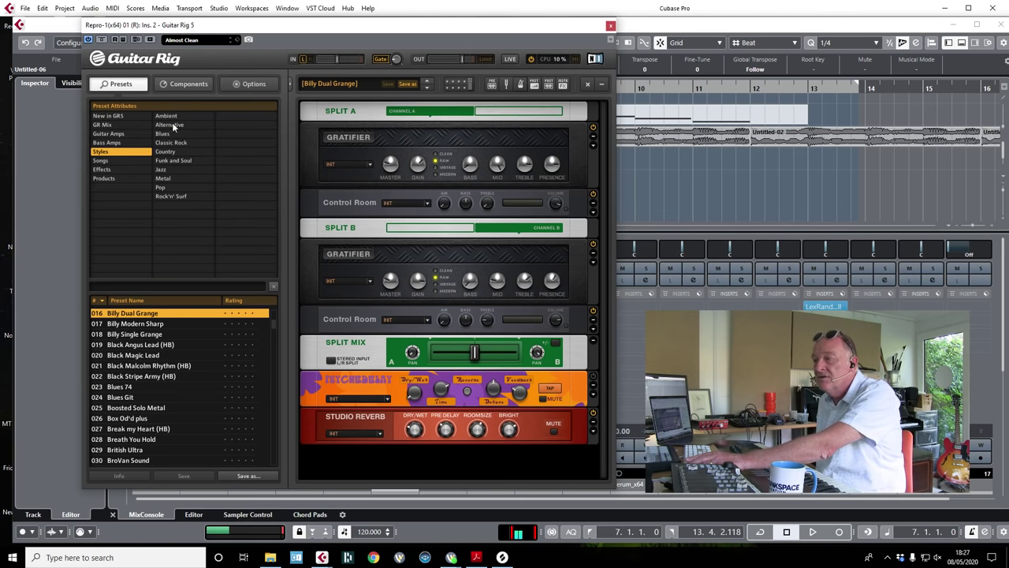
{"action": "left_click", "coordinate": [173, 126]}
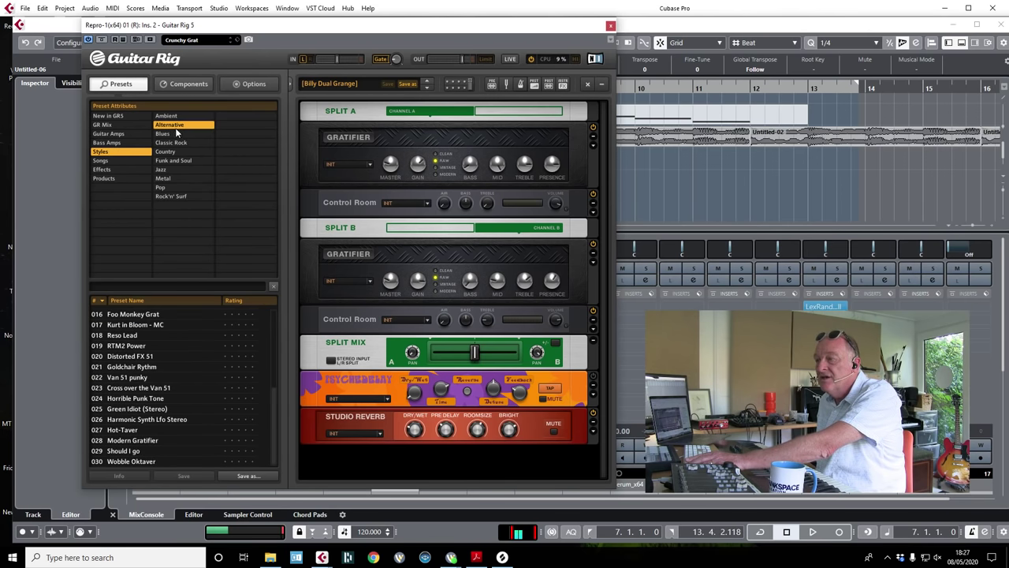
{"action": "left_click", "coordinate": [119, 391]}
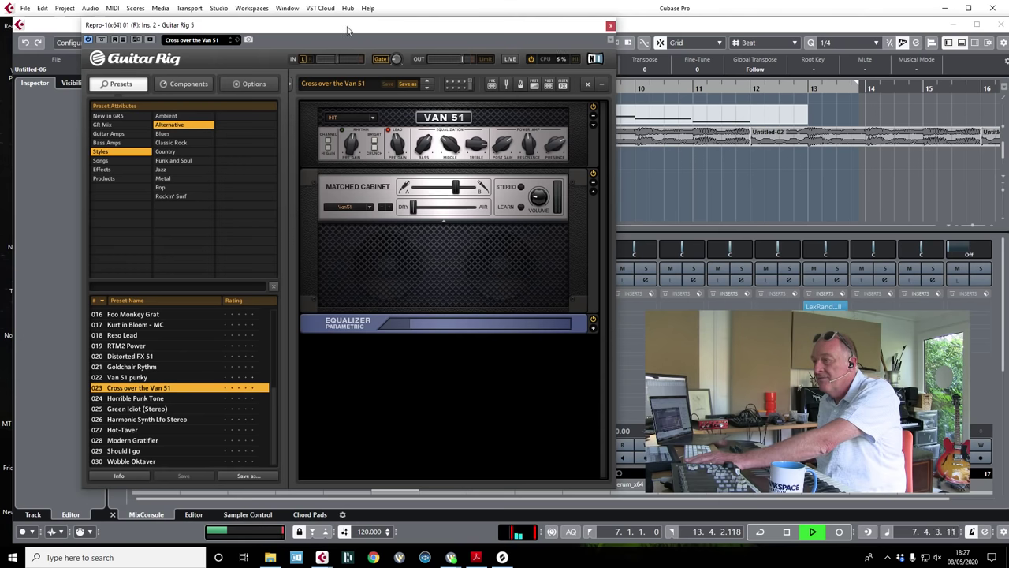
{"action": "left_click_drag", "start_coordinate": [346, 30], "coordinate": [570, 100]}
{"action": "left_click", "coordinate": [392, 319]}
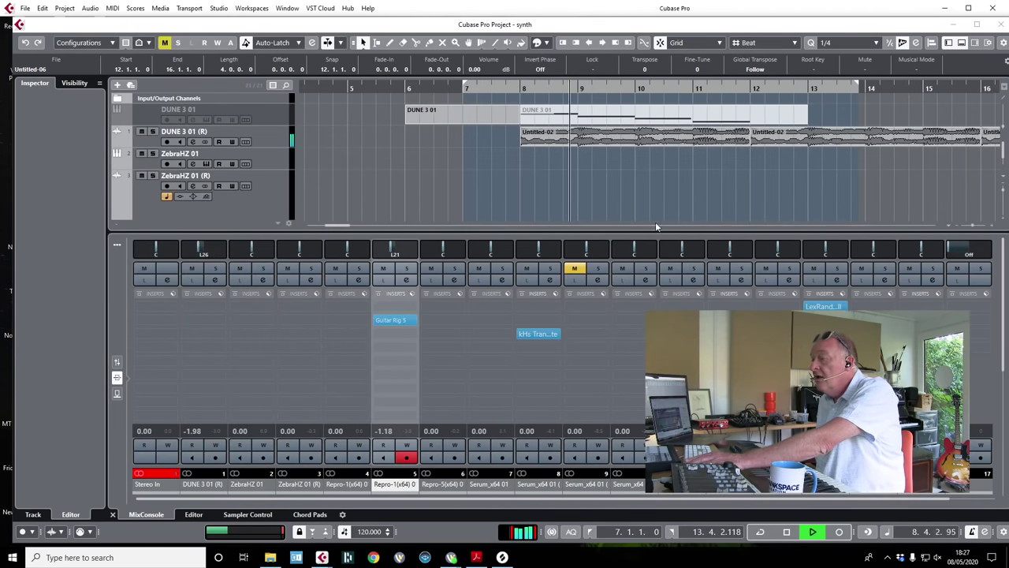
- Hide the MixConsole, set the Repro-1(x64) 01 (R) track volume to -11.2 dB and stop playback back at bar 7
{"action": "left_click", "coordinate": [962, 43]}
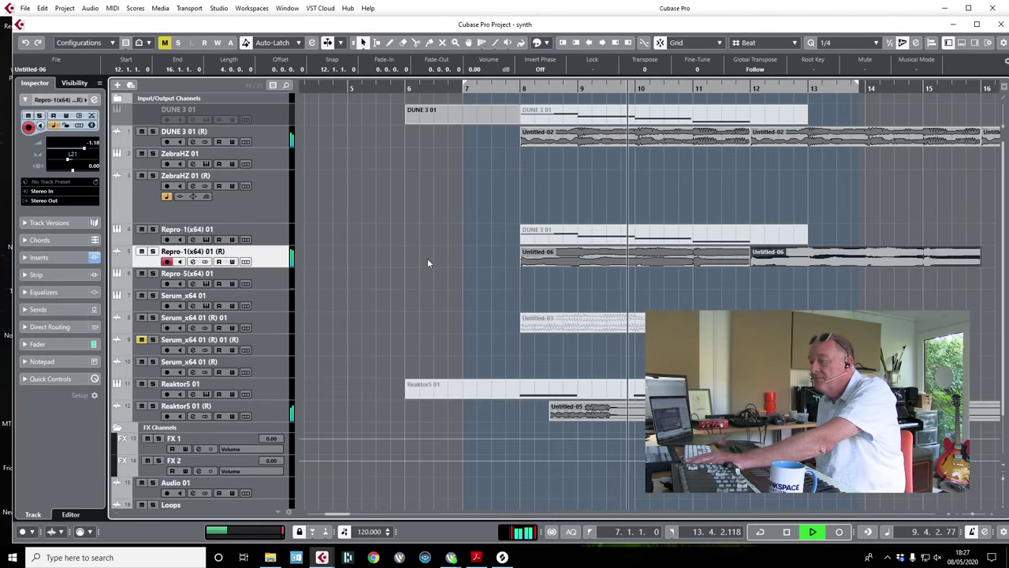
{"action": "left_click", "coordinate": [76, 146]}
{"action": "left_click_drag", "start_coordinate": [75, 147], "coordinate": [60, 148]}
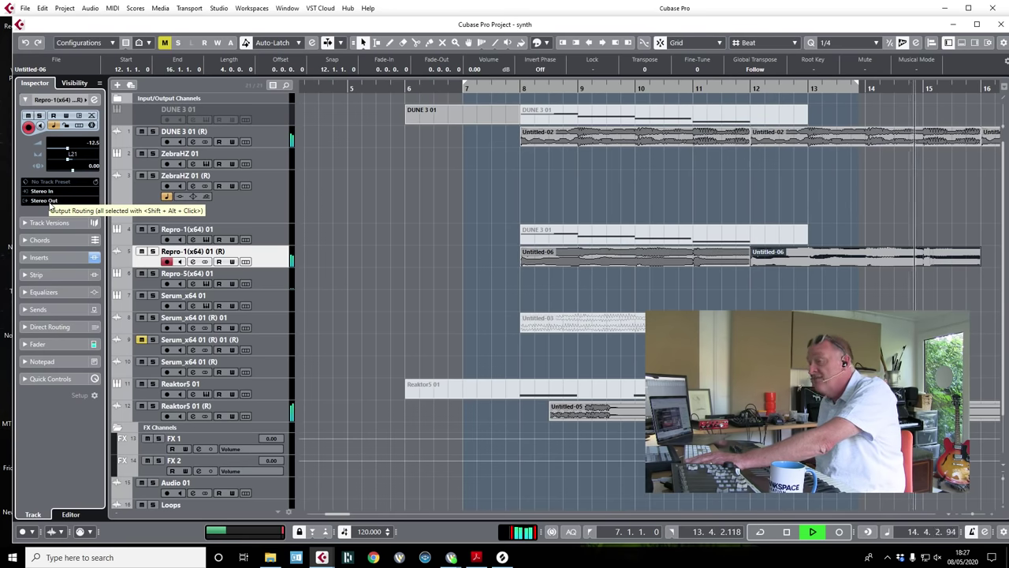
{"action": "key", "text": "KP_1"}
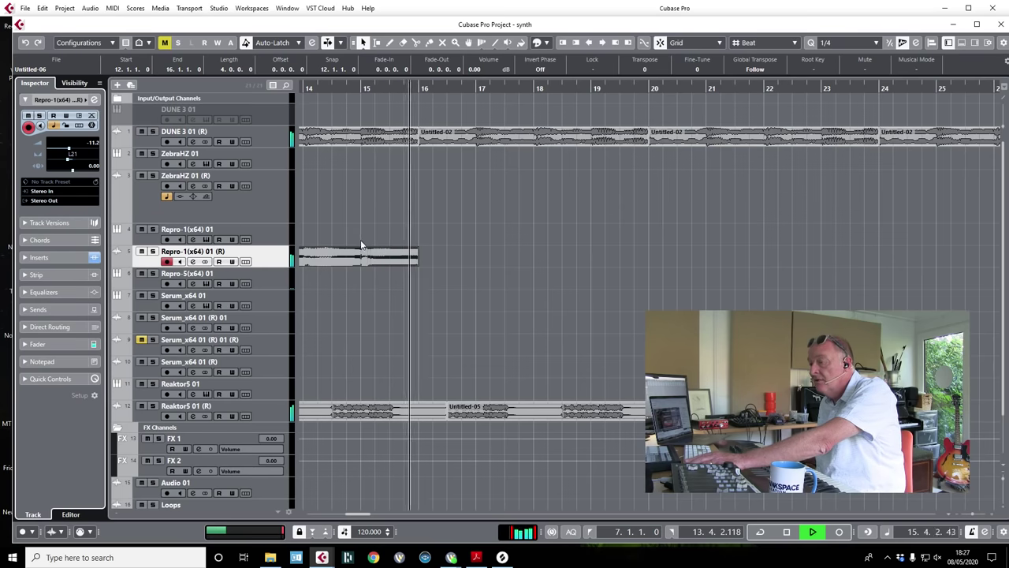
{"action": "key", "text": "space"}
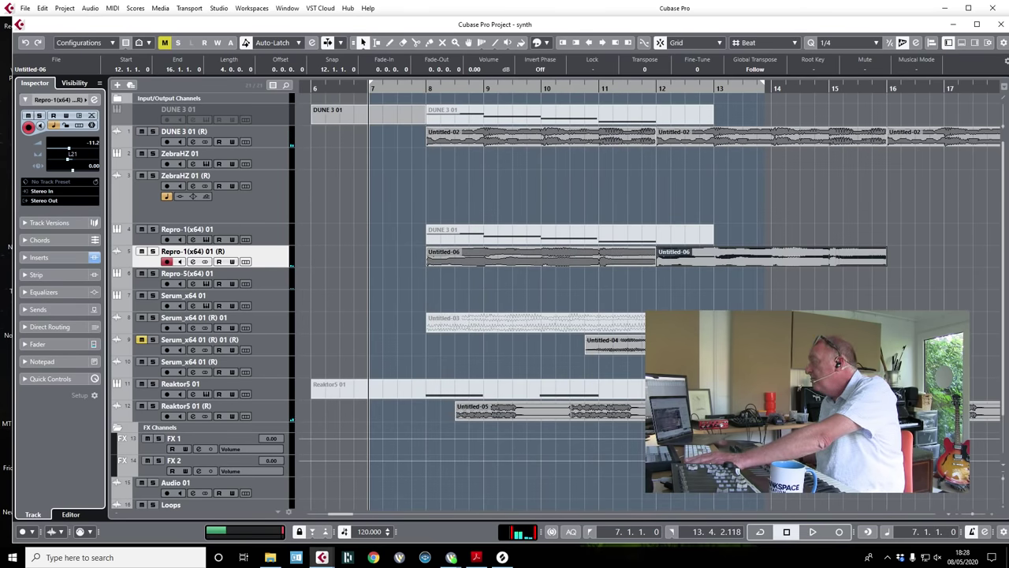
- Reopen the MixConsole and add kHs Trance Gate to the first insert slot of Repro-1(x64) 01 (R), ahead of Guitar Rig 5
{"action": "left_click", "coordinate": [963, 43]}
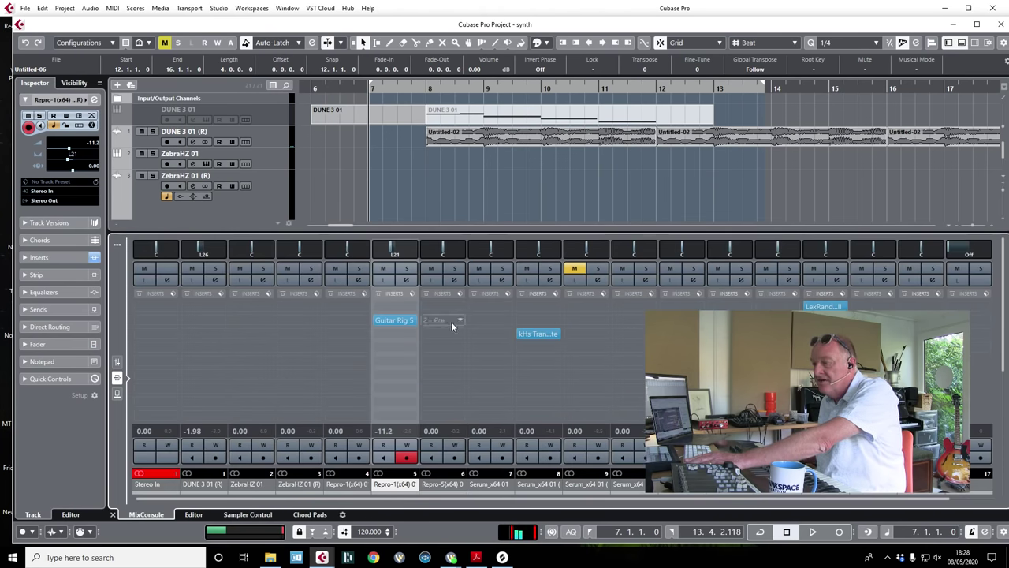
{"action": "left_click", "coordinate": [414, 307]}
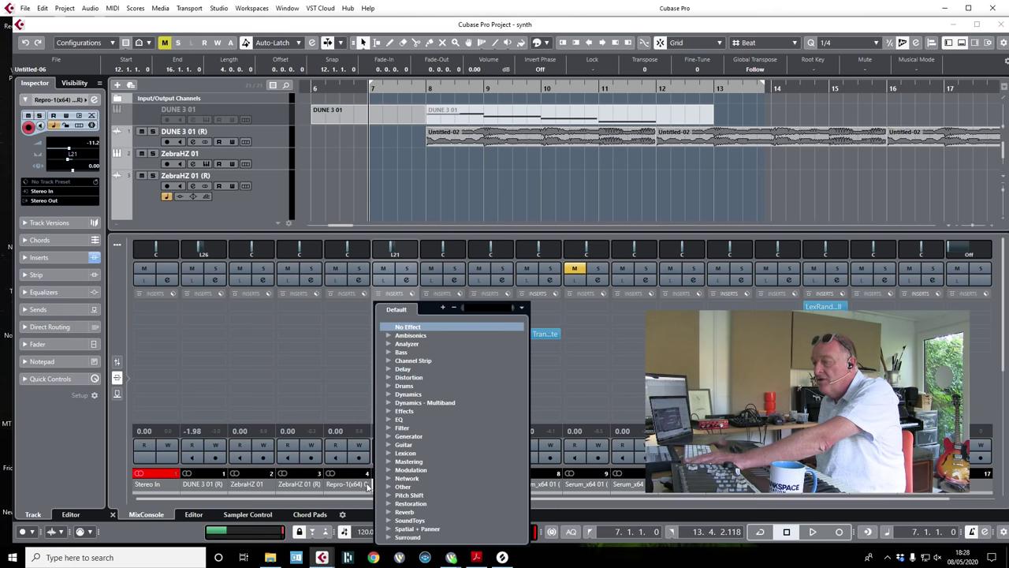
{"action": "type", "text": "tran"}
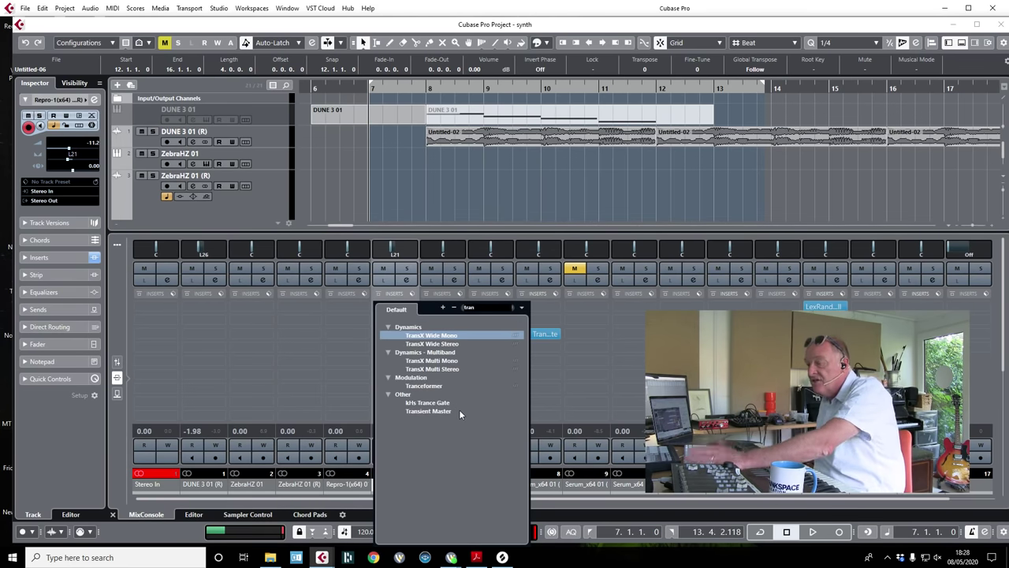
{"action": "left_click", "coordinate": [438, 402]}
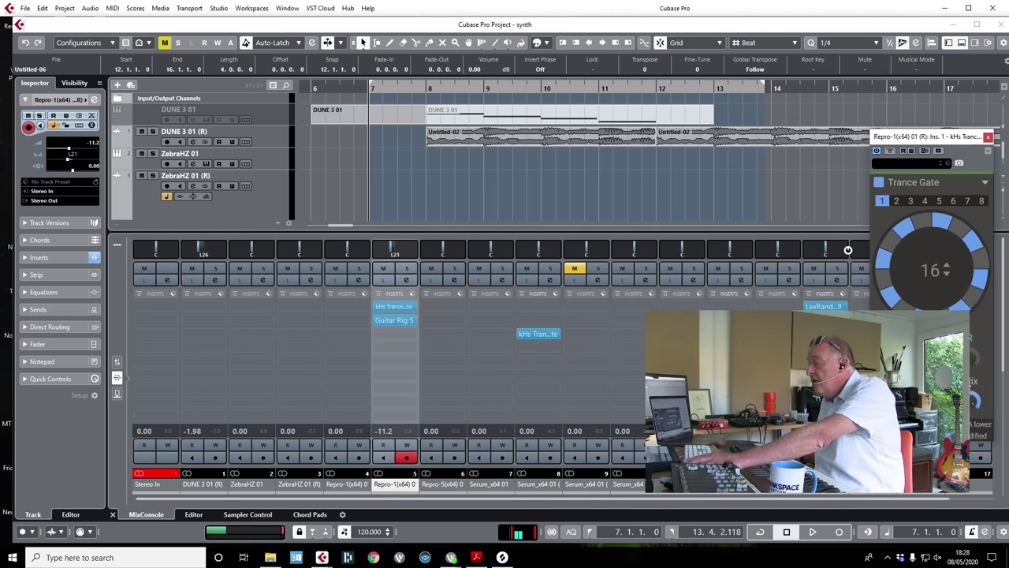
- Play back the mix, add H-Delay to the fifth insert slot of Repro-1(x64) 01 (R) and close the Trance Gate editor
{"action": "key", "text": "space"}
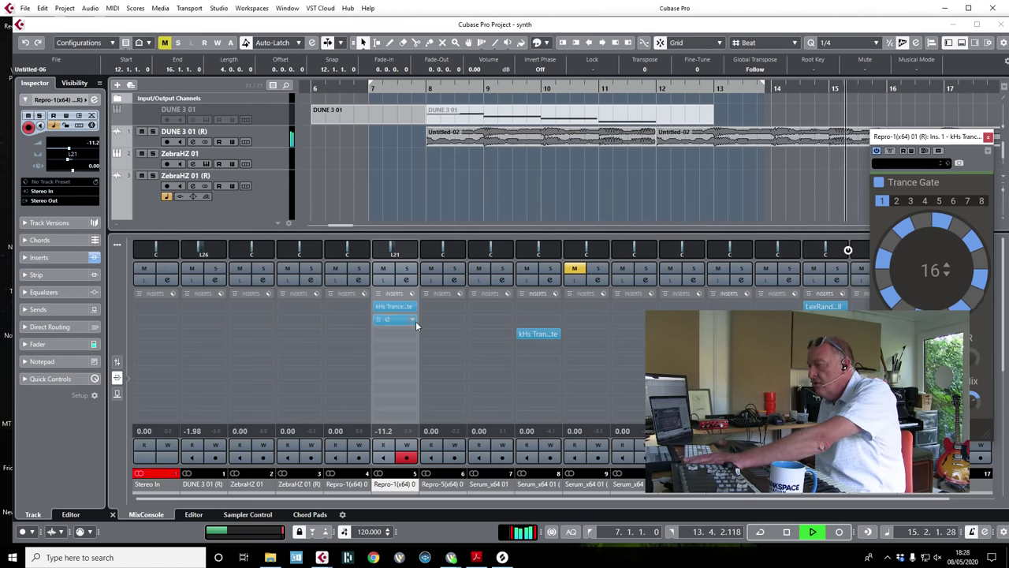
{"action": "mouse_move", "coordinate": [394, 320]}
{"action": "left_mouse_down"}
{"action": "mouse_move", "coordinate": [402, 333]}
{"action": "mouse_move", "coordinate": [394, 320]}
{"action": "left_mouse_up"}
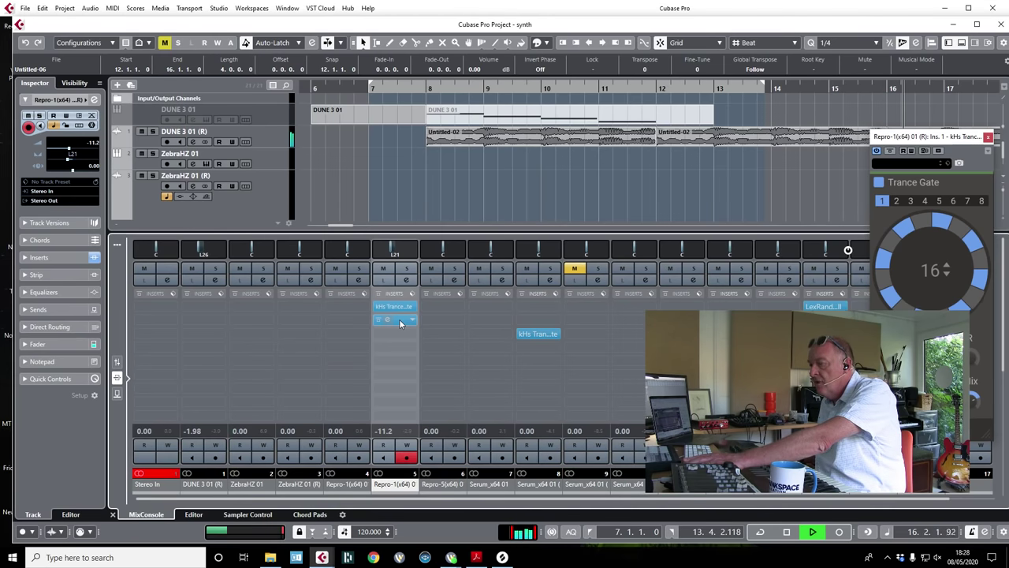
{"action": "key", "text": "space"}
{"action": "left_click_drag", "start_coordinate": [538, 334], "coordinate": [394, 361]}
{"action": "key", "text": "space"}
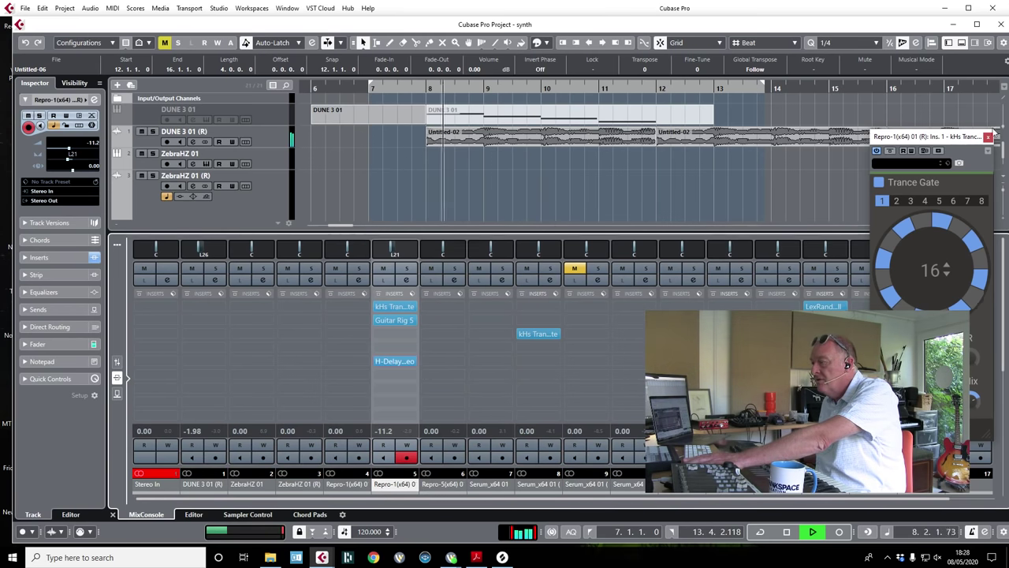
{"action": "left_click", "coordinate": [989, 138]}
- Show the channel faders in the MixConsole, pan the Reaktor5 (R) channel to R60 and restart playback
{"action": "mouse_move", "coordinate": [403, 324]}
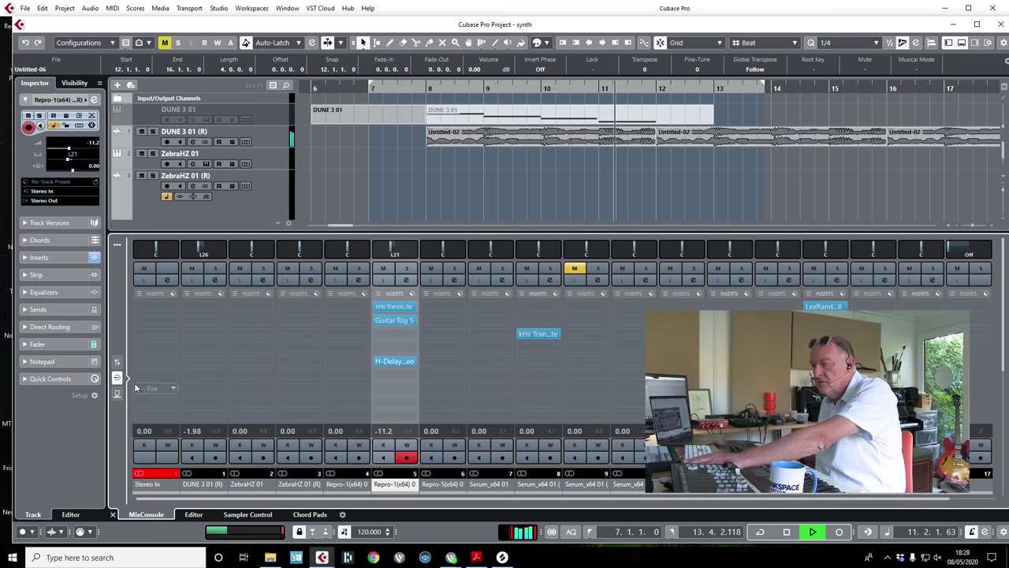
{"action": "left_click", "coordinate": [116, 362]}
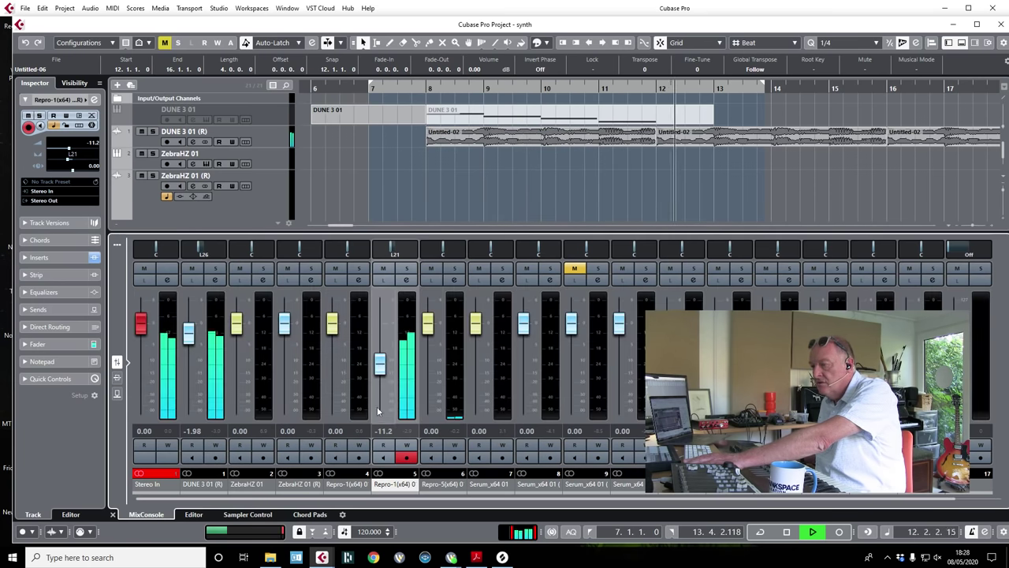
{"action": "left_click", "coordinate": [381, 364]}
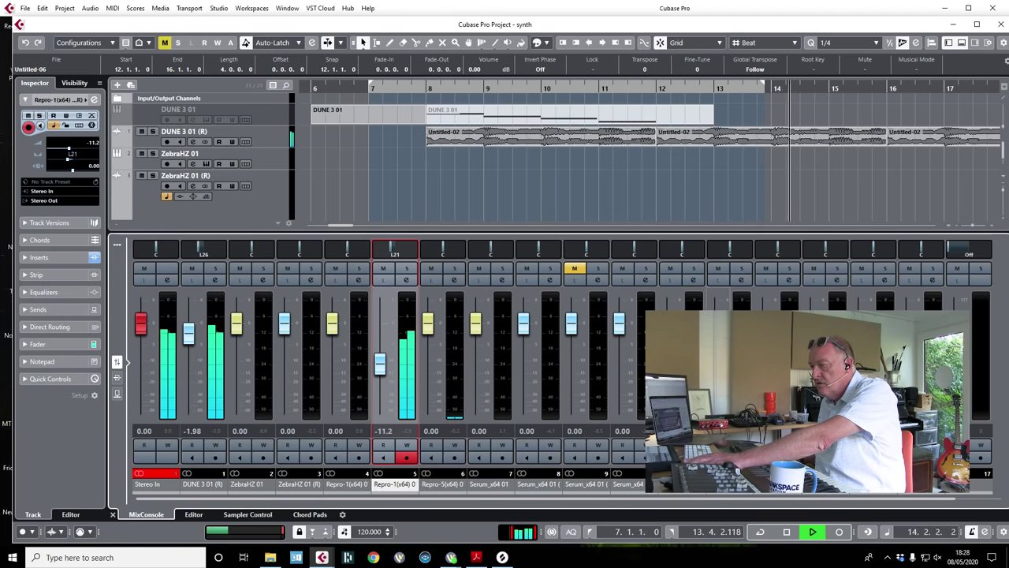
{"action": "left_click", "coordinate": [730, 370]}
{"action": "key", "text": "space"}
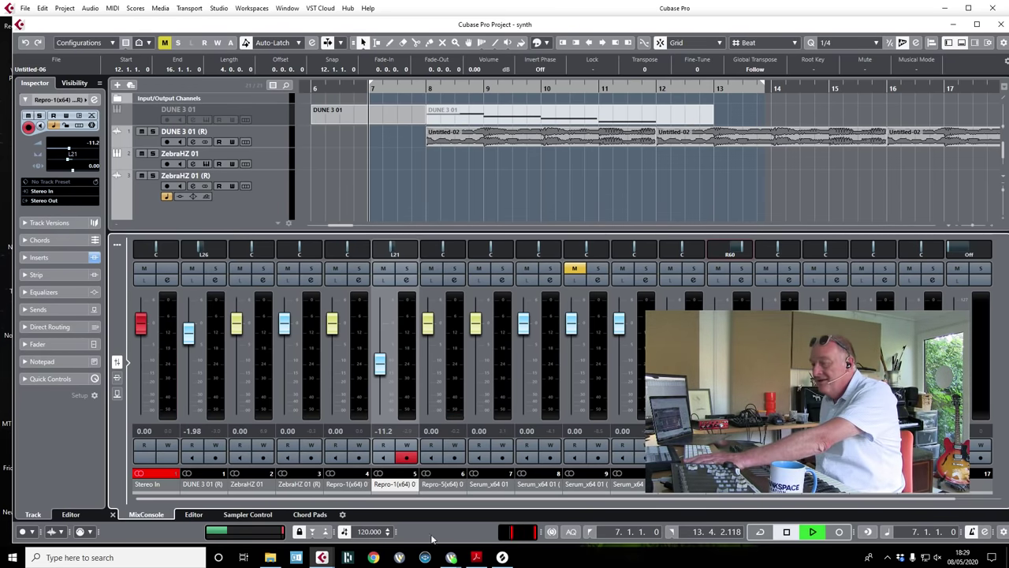
{"action": "key", "text": "space"}
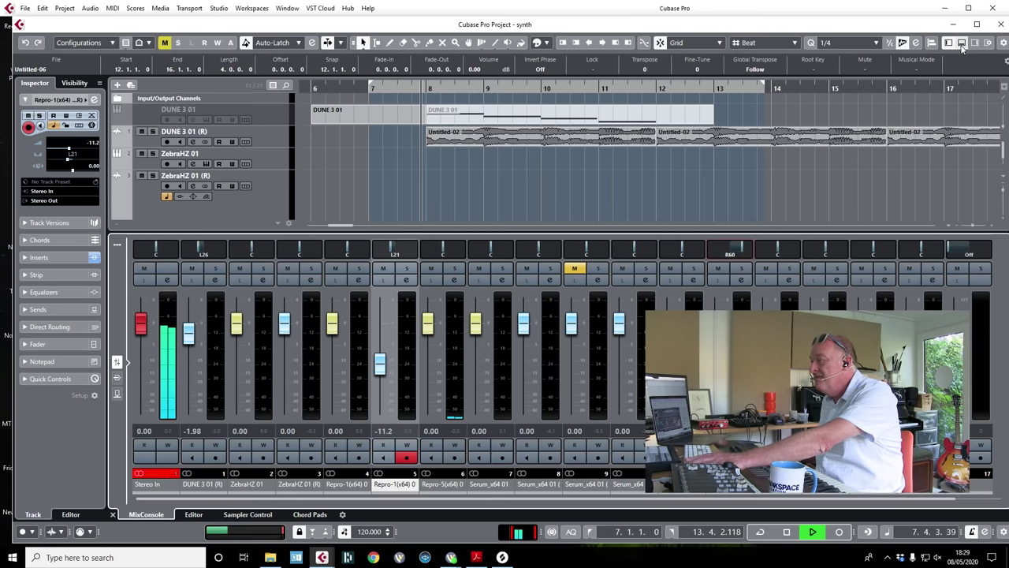
- Hide the MixConsole and set the Repro-1(x64) 01 (R) track volume to -15.5 dB
{"action": "key", "text": "ctrl+alt+e"}
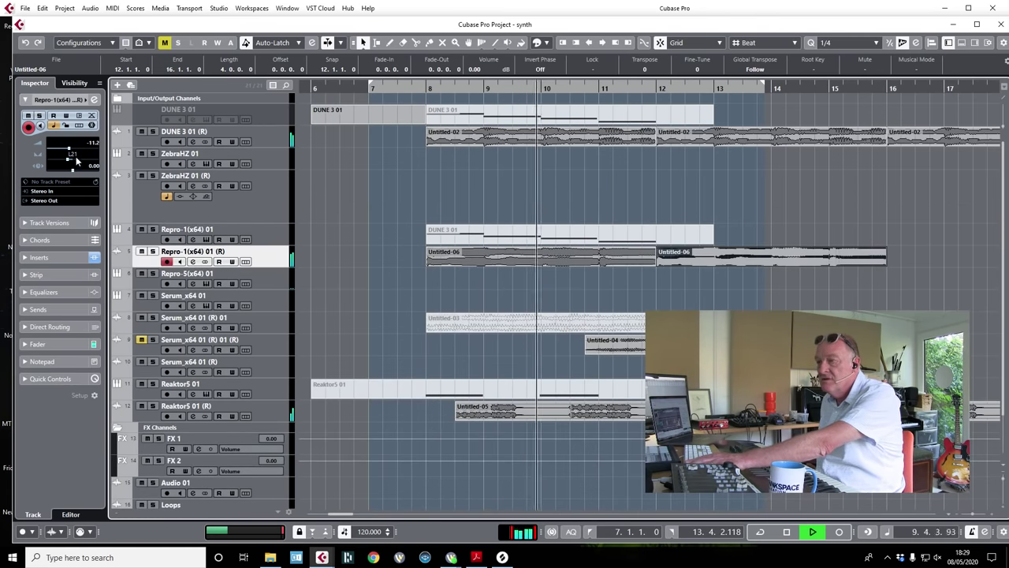
{"action": "left_click_drag", "start_coordinate": [69, 149], "coordinate": [66, 151]}
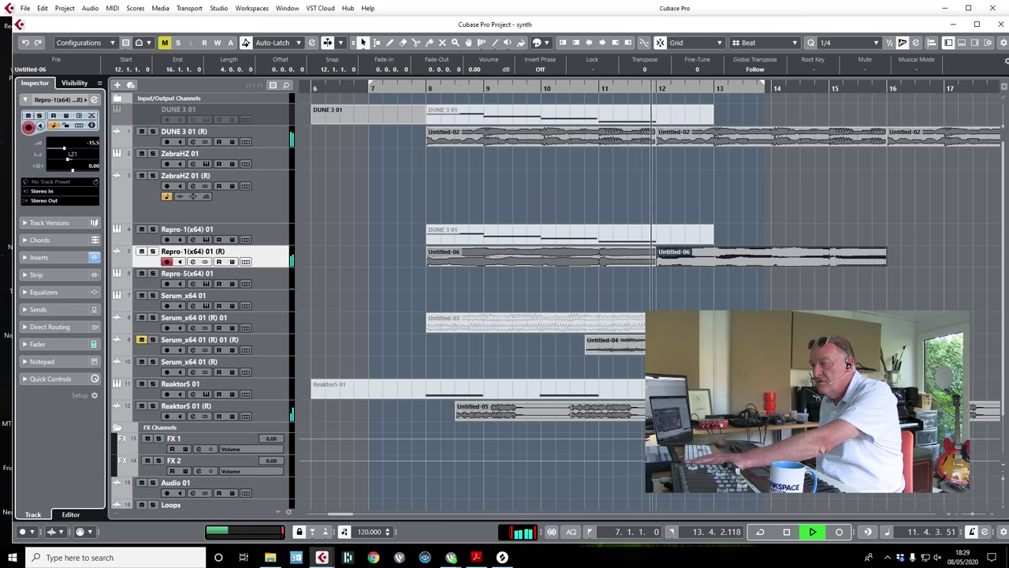
{"action": "scroll", "coordinate": [552, 237], "scroll_direction": "down", "scroll_amount": 2}
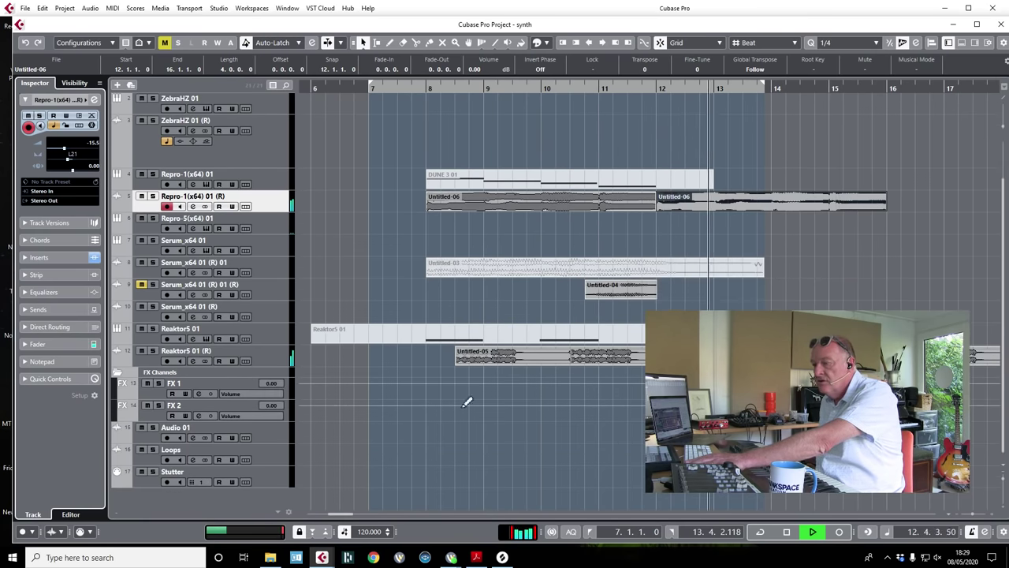
{"action": "key", "text": "space"}
- Unmute Serum_x64 01 (R) 01 (R) and move its Untitled-04 event to start at 9.3.1.0
{"action": "left_click", "coordinate": [266, 436]}
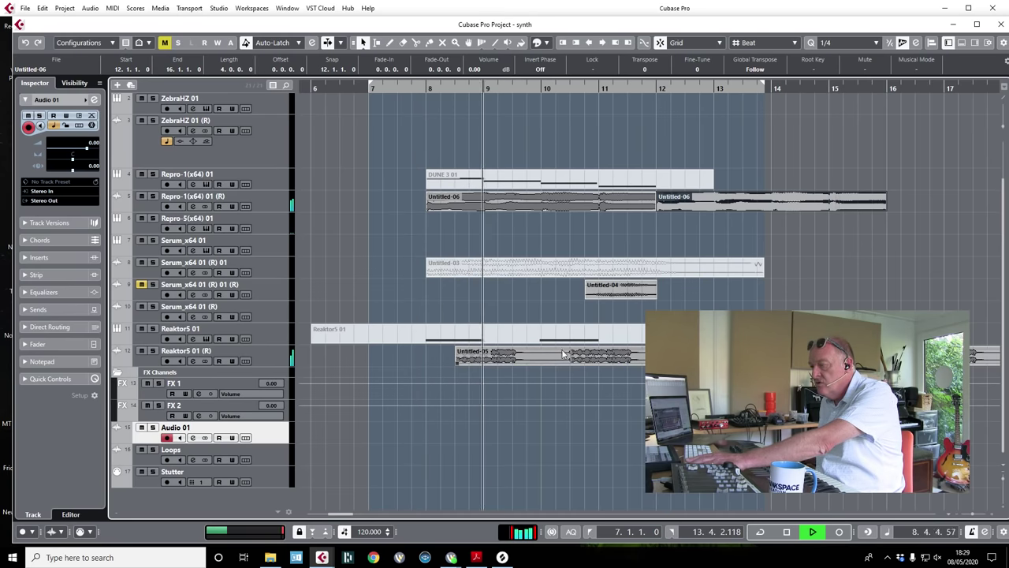
{"action": "left_click", "coordinate": [627, 291]}
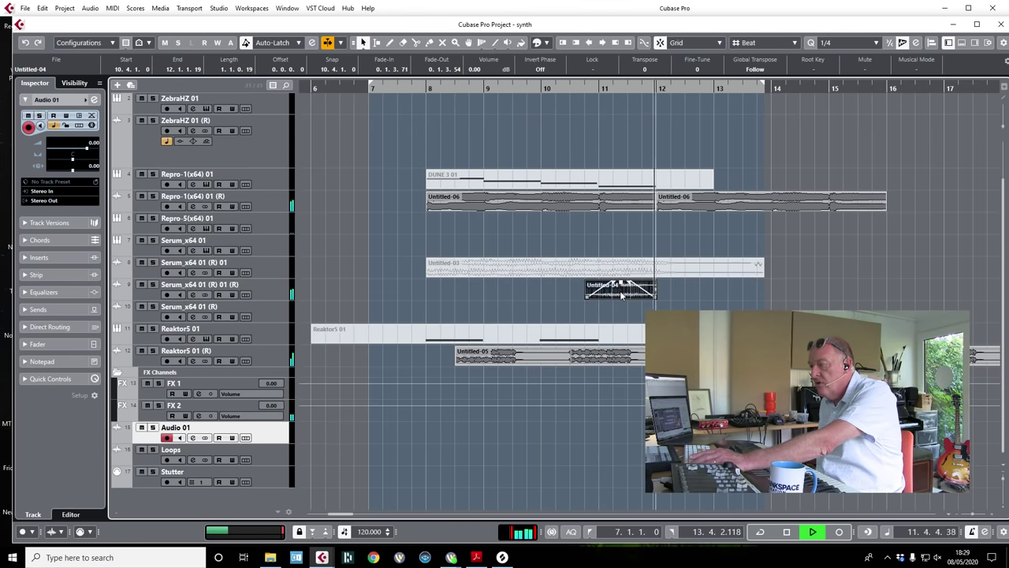
{"action": "key", "text": "space"}
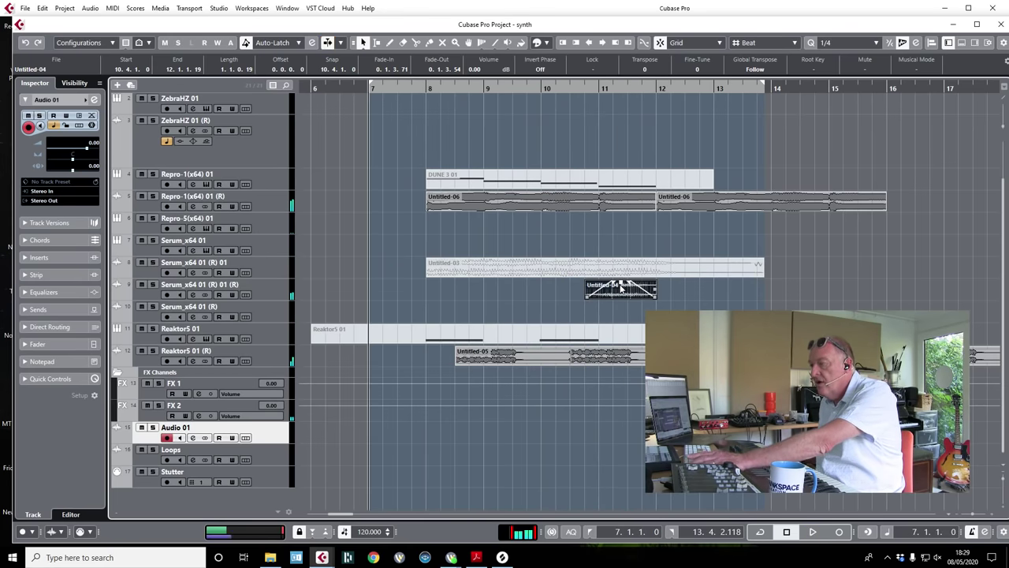
{"action": "left_click", "coordinate": [269, 286]}
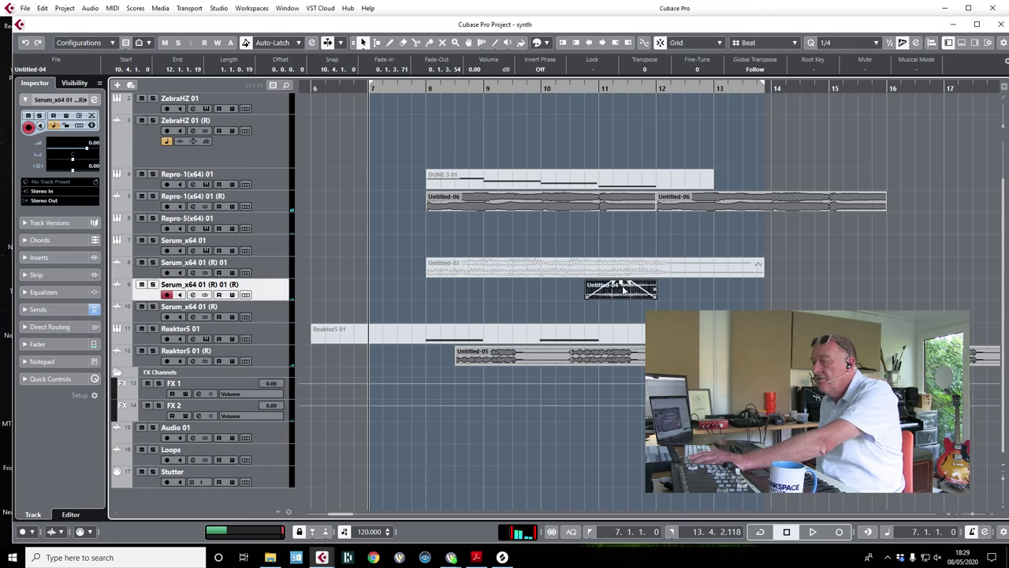
{"action": "left_click_drag", "start_coordinate": [623, 290], "coordinate": [554, 283]}
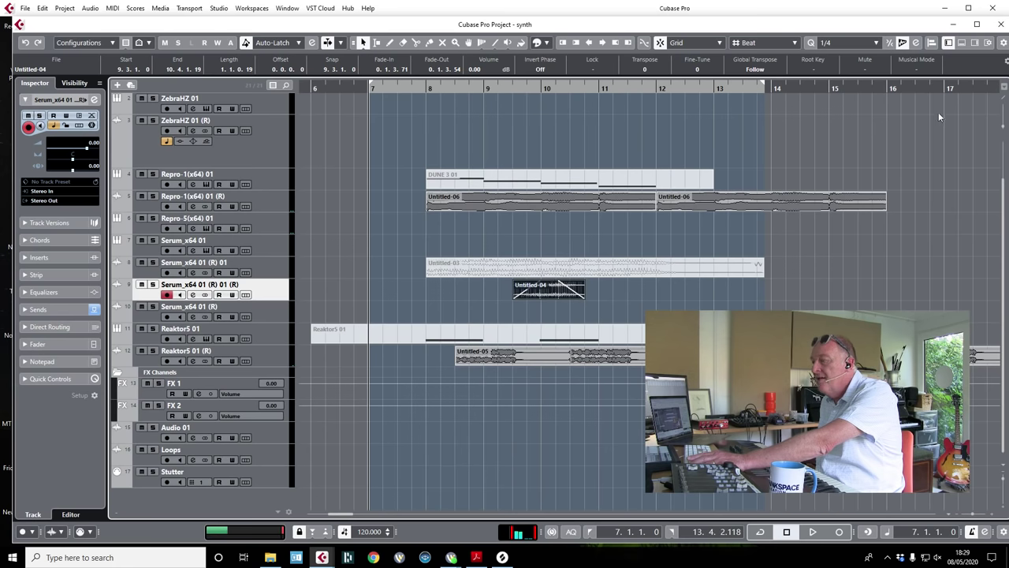
- Reopen the MixConsole and set the Serum_x64 01 (R) 01 (R) channel volume to -3.53 dB during playback
{"action": "left_click", "coordinate": [962, 43]}
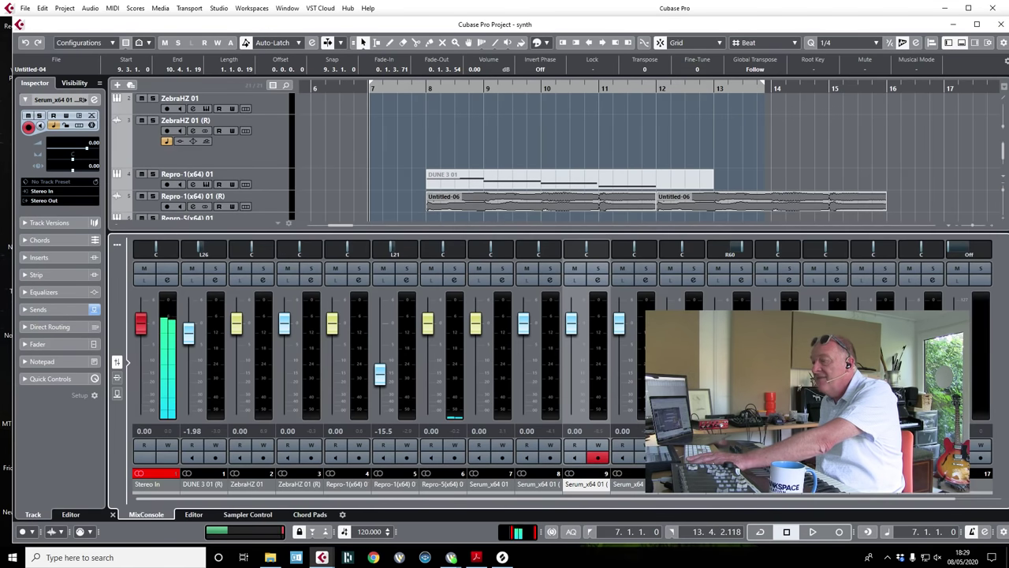
{"action": "key", "text": "space"}
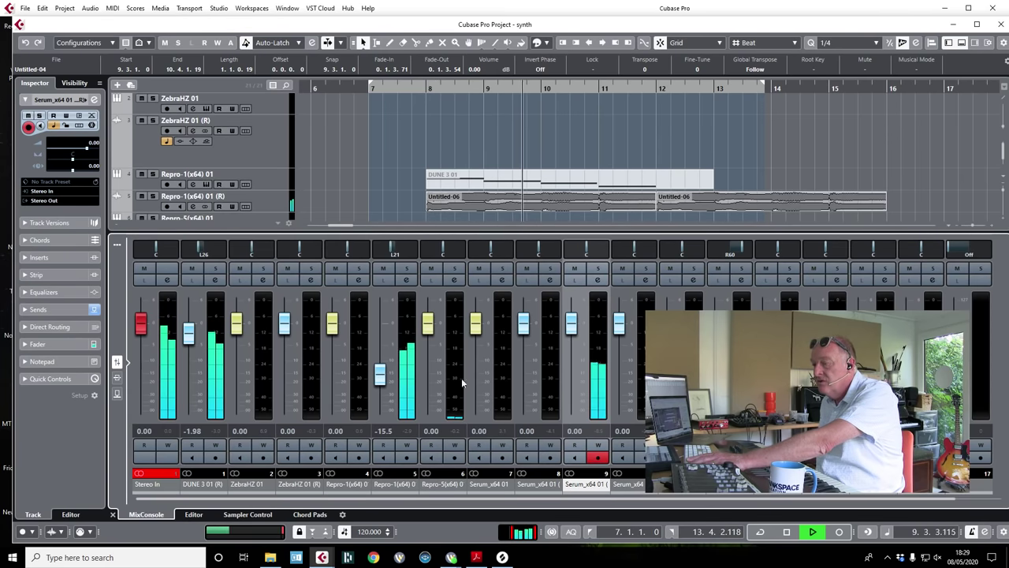
{"action": "left_click_drag", "start_coordinate": [571, 323], "coordinate": [569, 342]}
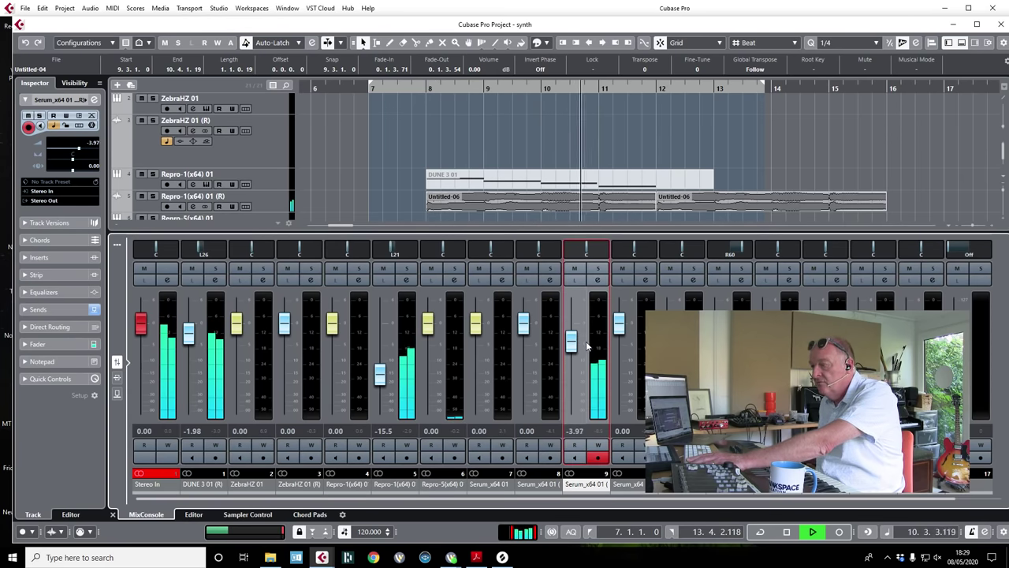
{"action": "key", "text": "space"}
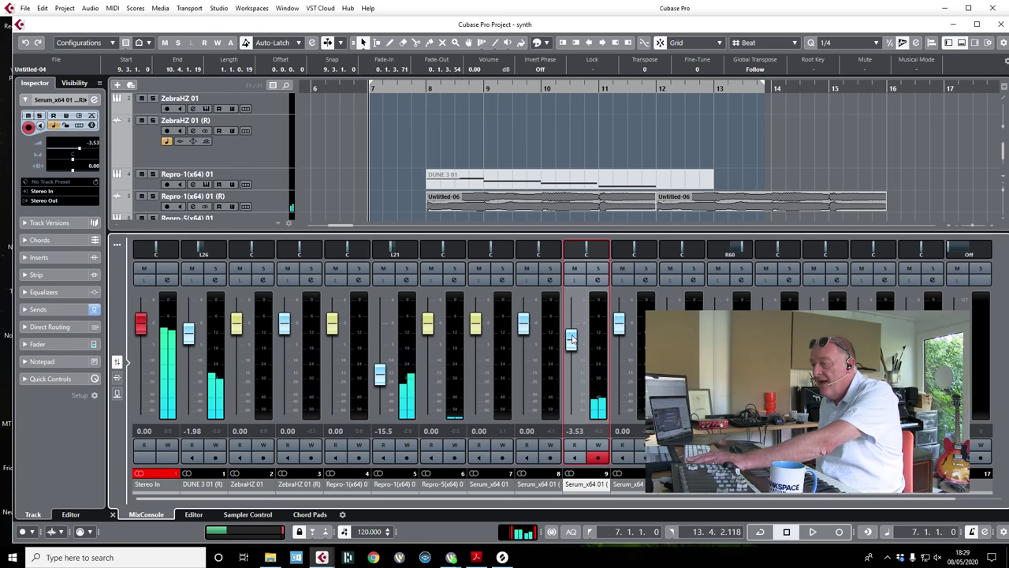
- Add the AutoPan effect to the second insert slot of Serum_x64 01 (R) 01 (R)
{"action": "left_click", "coordinate": [118, 380]}
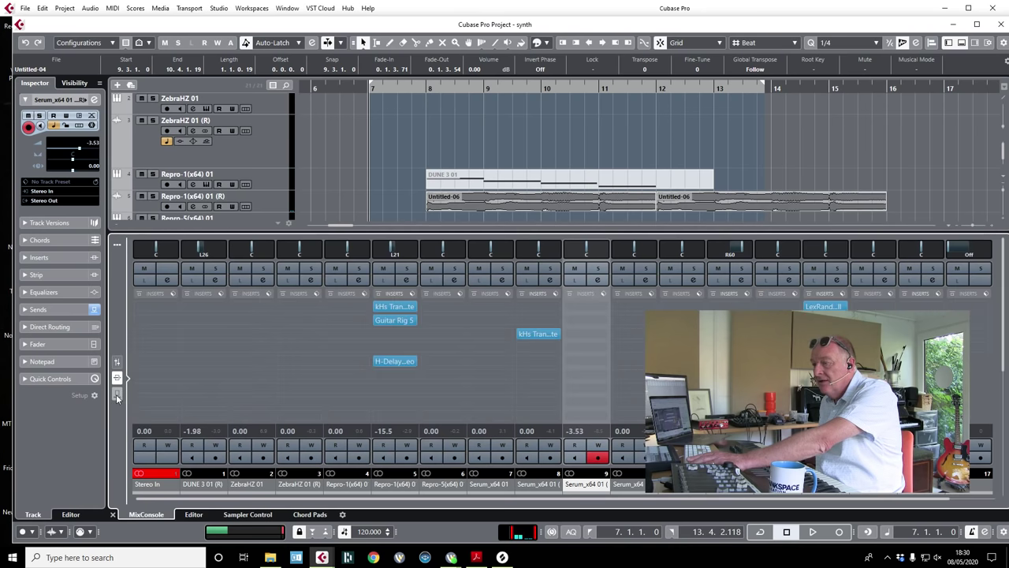
{"action": "left_click", "coordinate": [601, 320]}
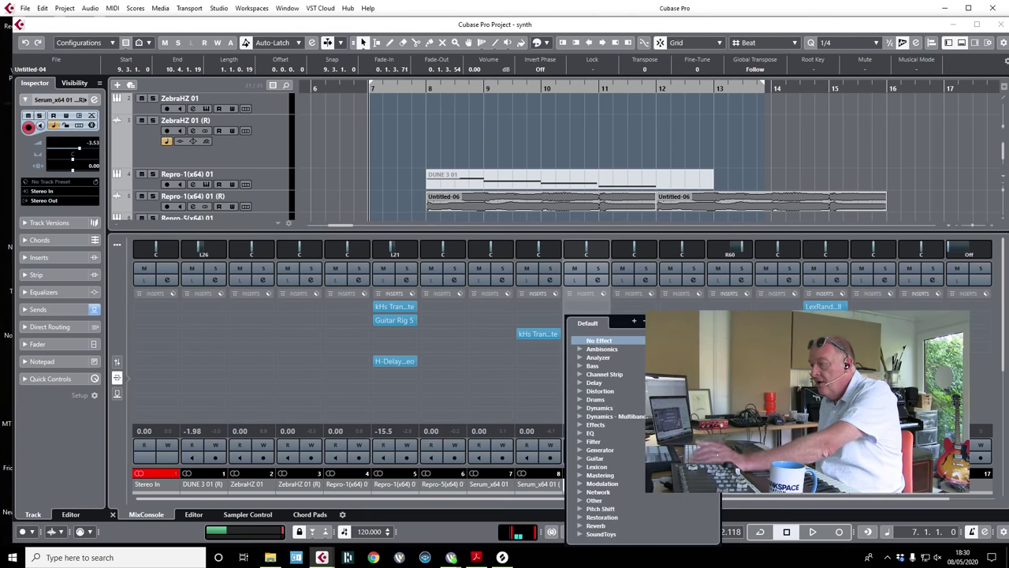
{"action": "type", "text": "pan"}
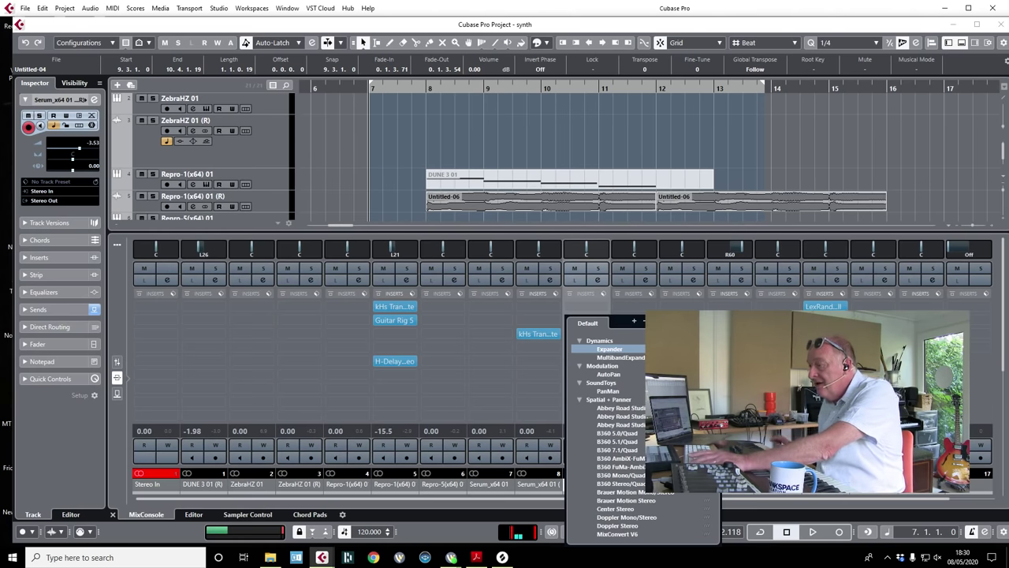
{"action": "left_click", "coordinate": [605, 373]}
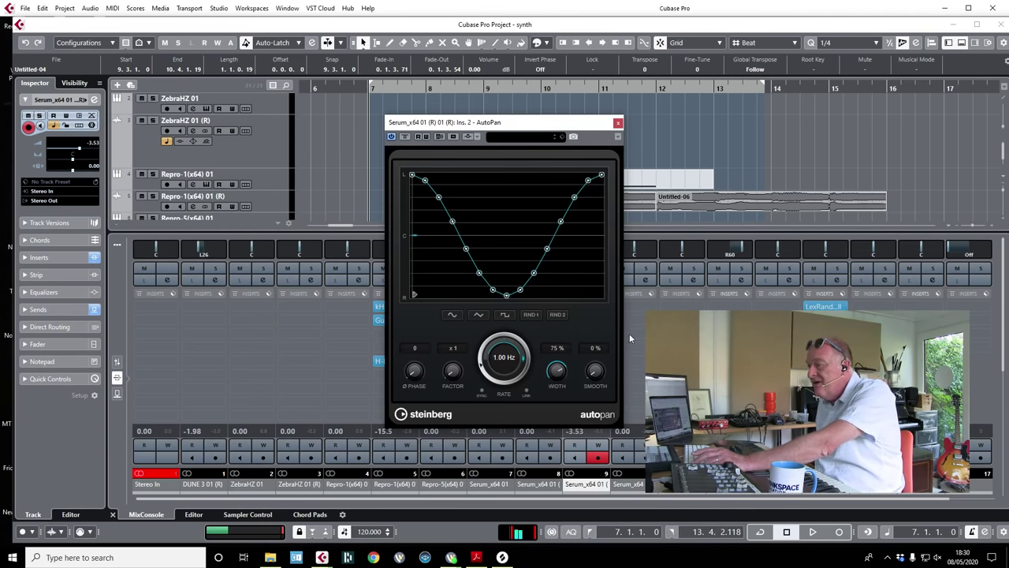
- Set AutoPan's rate to 0.94 Hz and width to 21 % during playback, close its editor and stop playback
{"action": "left_click_drag", "start_coordinate": [484, 124], "coordinate": [342, 110]}
{"action": "key", "text": "space"}
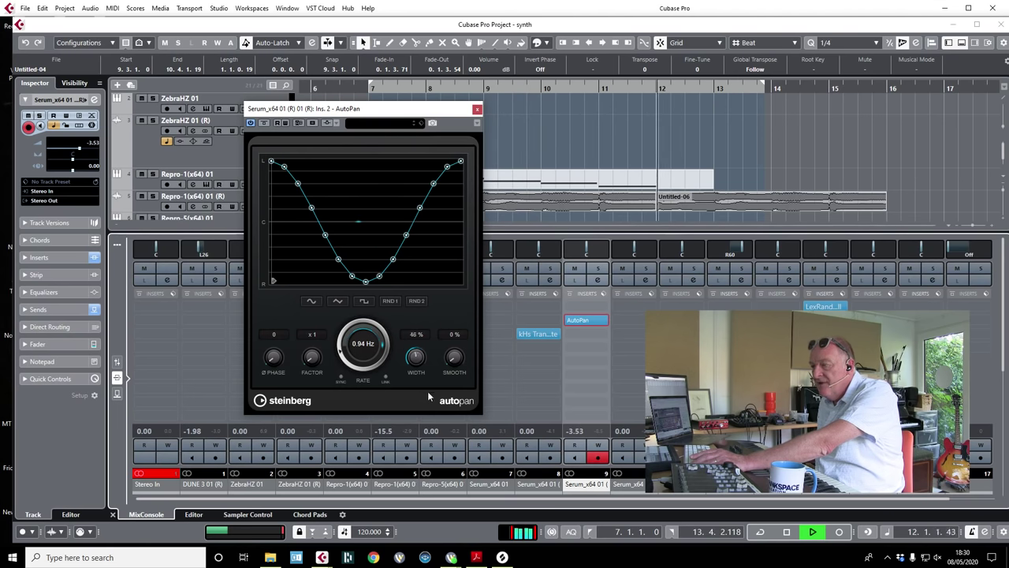
{"action": "left_click", "coordinate": [605, 335]}
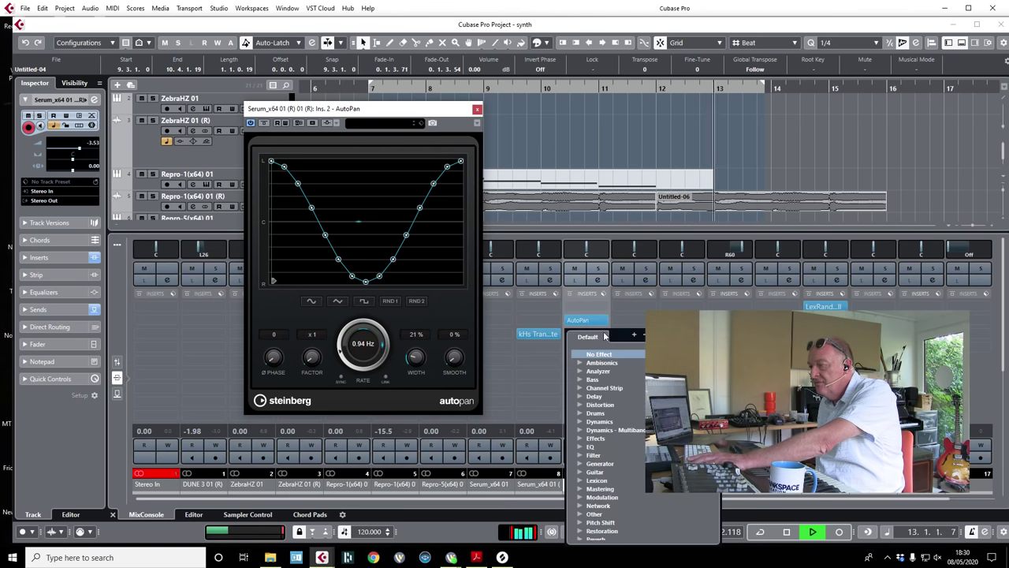
{"action": "key", "text": "Escape"}
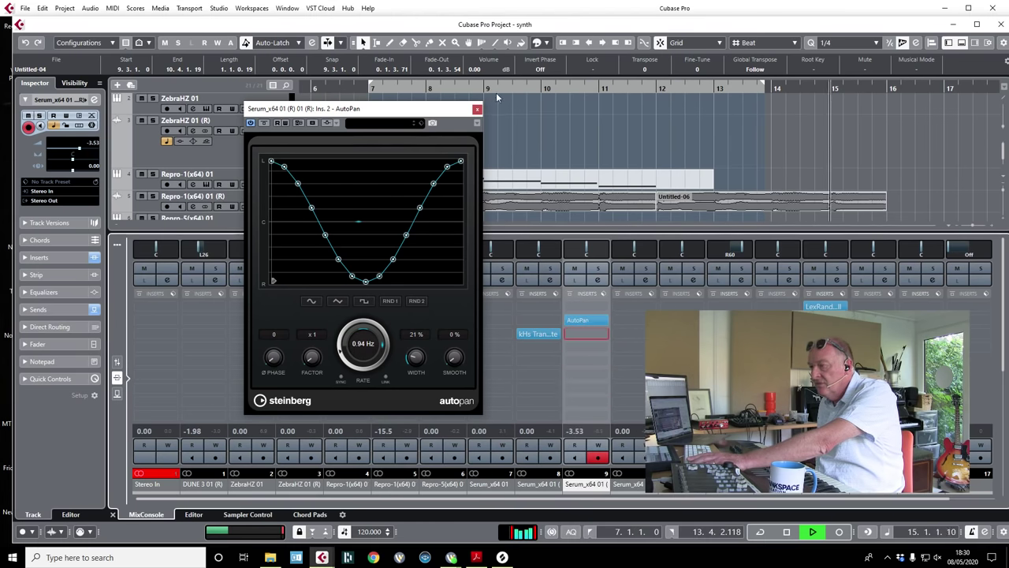
{"action": "left_click", "coordinate": [476, 108]}
{"action": "key", "text": "space"}
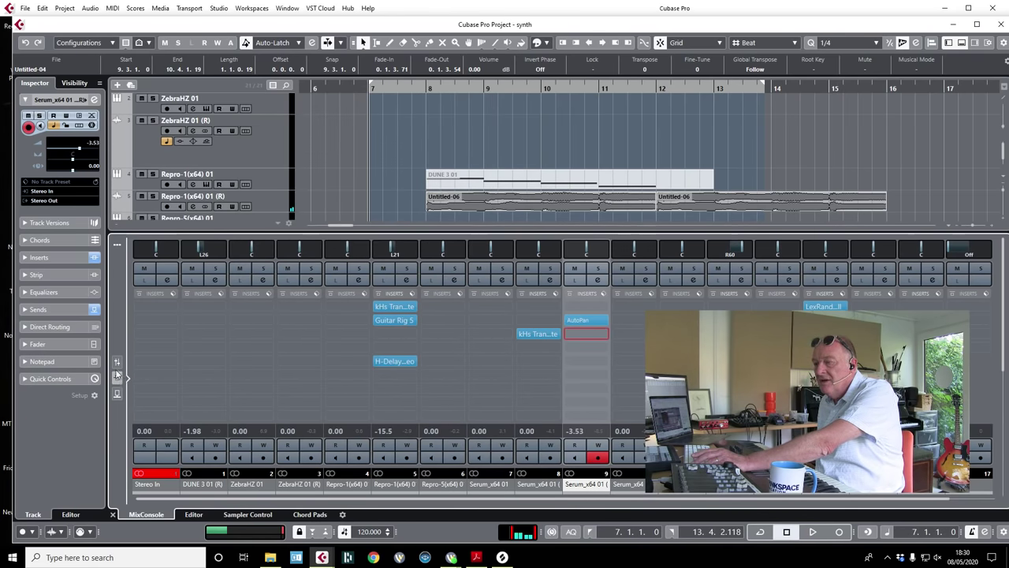
- Check the sends of Serum_x64 01 (R) 01 (R) during playback and set its channel volume to 3.54 dB
{"action": "left_click", "coordinate": [116, 394]}
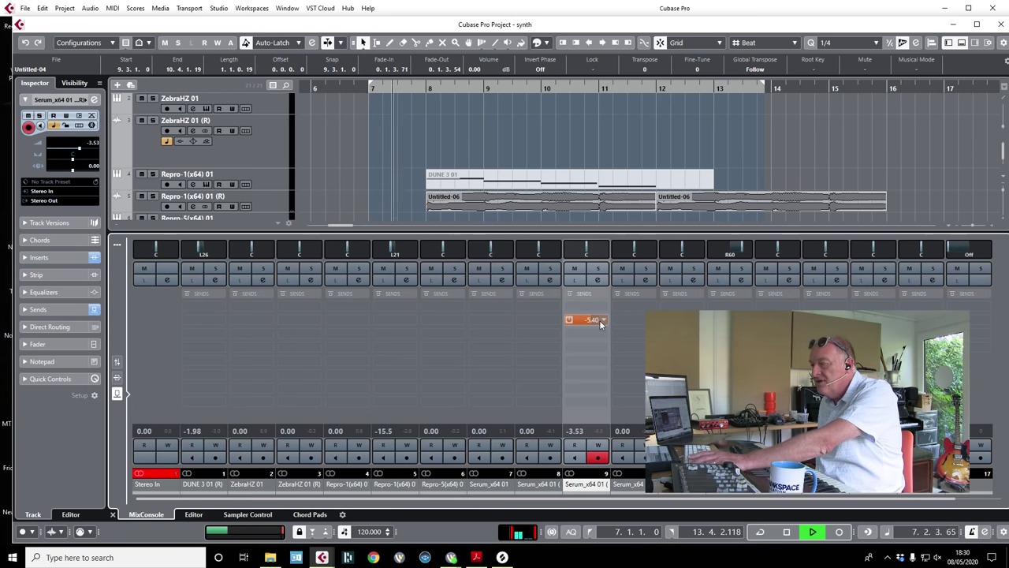
{"action": "scroll", "coordinate": [561, 204], "scroll_direction": "down", "scroll_amount": 2}
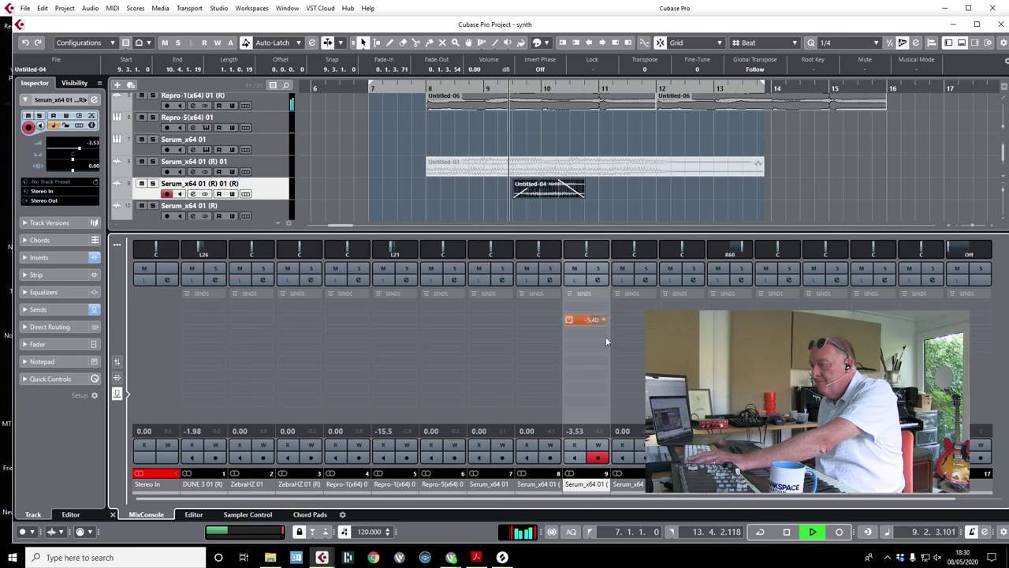
{"action": "left_click", "coordinate": [117, 362]}
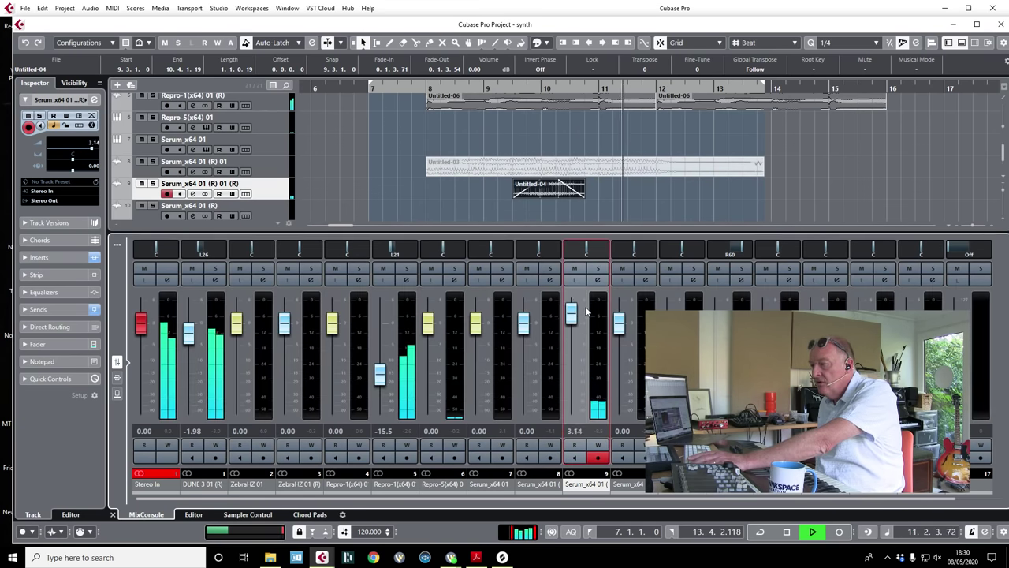
{"action": "key", "text": "space"}
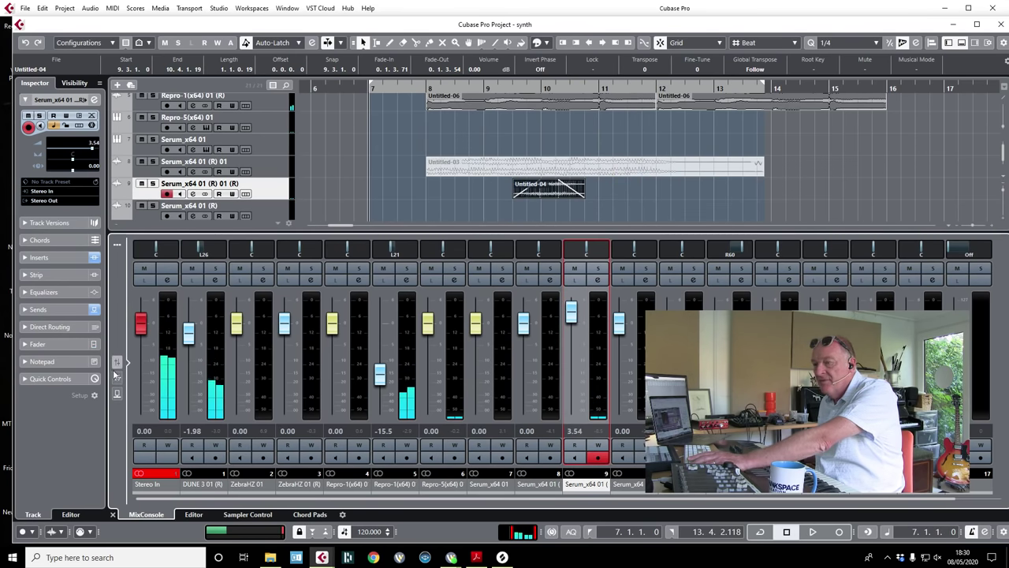
- Add LexRandomHall to the third insert slot of Serum_x64 01 (R) 01 (R), audition it during playback and close its editor
{"action": "left_click", "coordinate": [116, 377]}
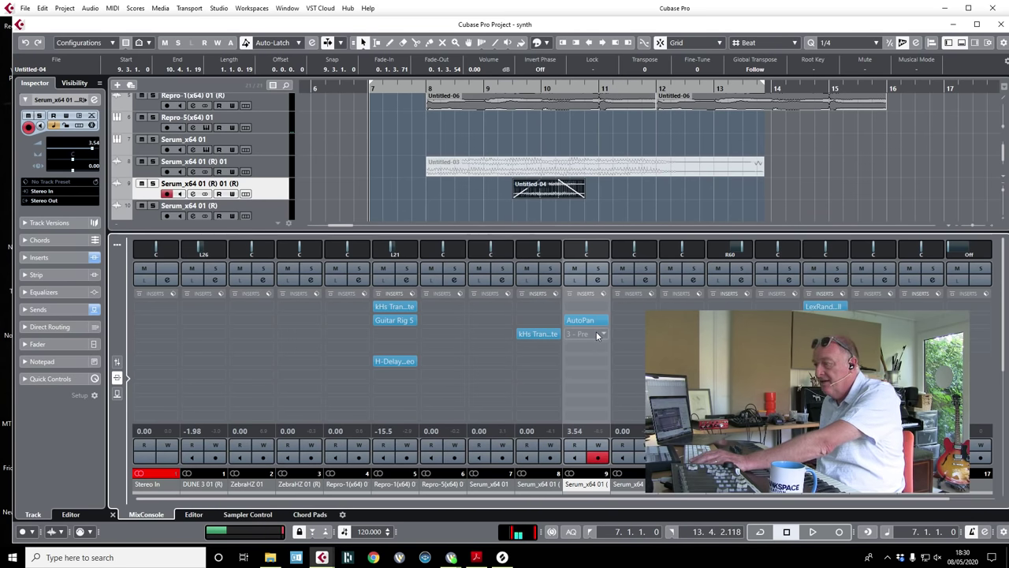
{"action": "left_click", "coordinate": [600, 335]}
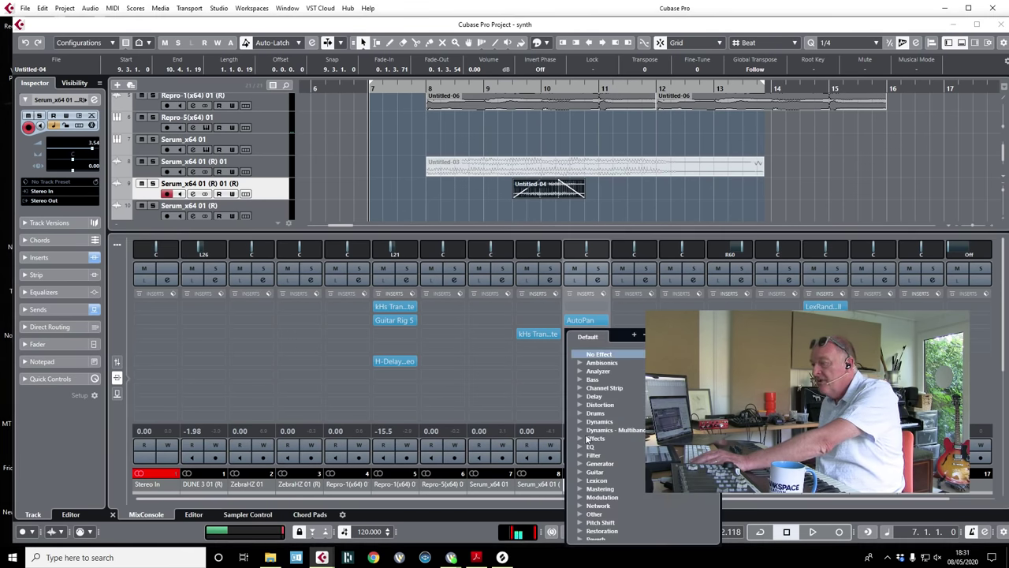
{"action": "left_click", "coordinate": [580, 481]}
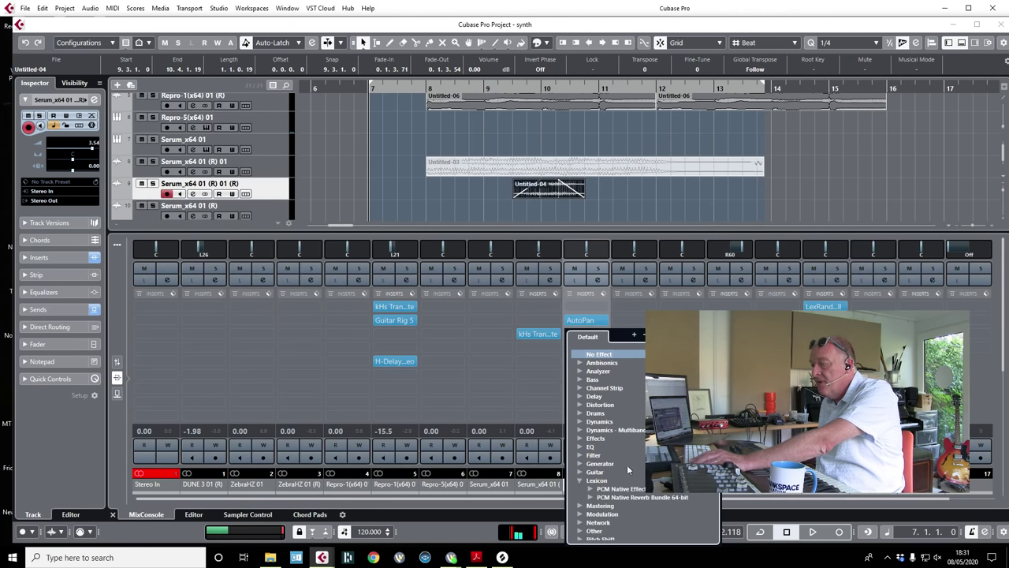
{"action": "left_click", "coordinate": [640, 497]}
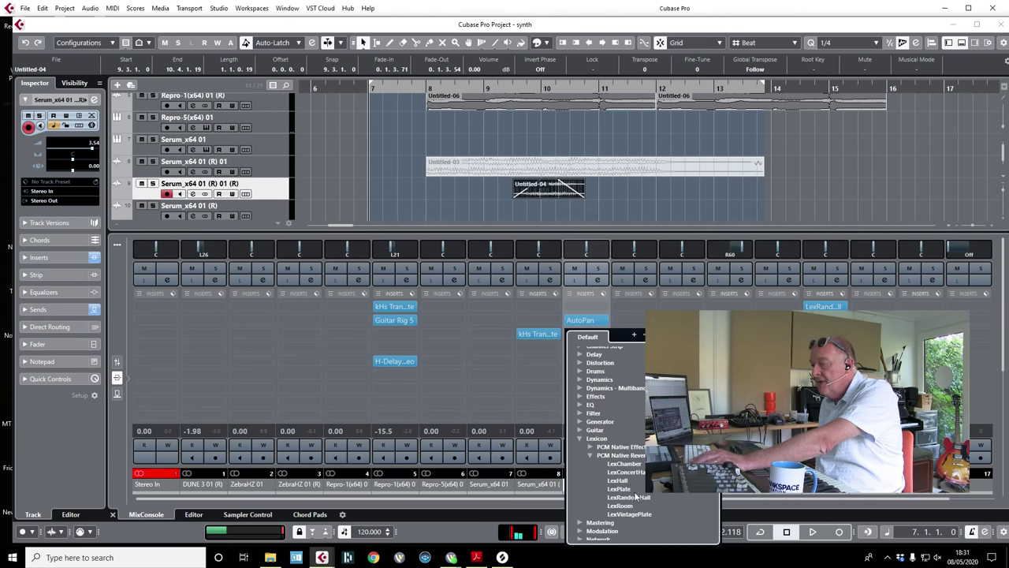
{"action": "left_click", "coordinate": [631, 497]}
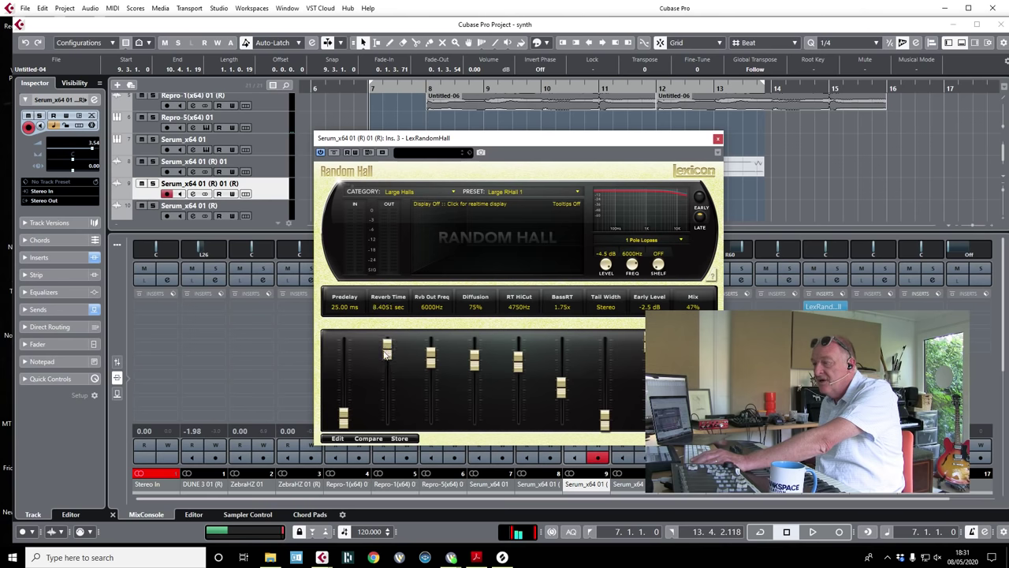
{"action": "key", "text": "space"}
{"action": "left_click_drag", "start_coordinate": [566, 138], "coordinate": [902, 48]}
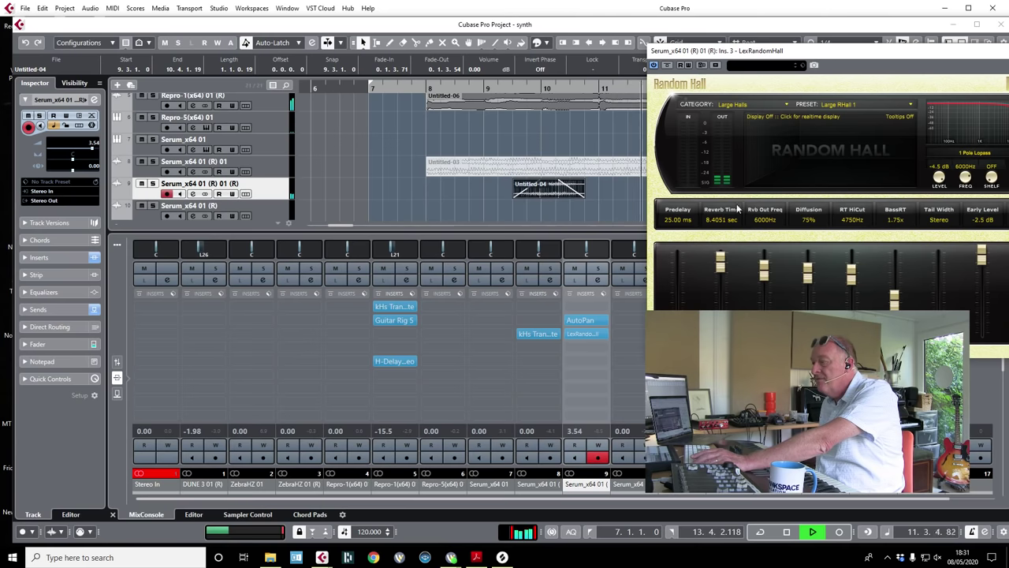
{"action": "key", "text": "Escape"}
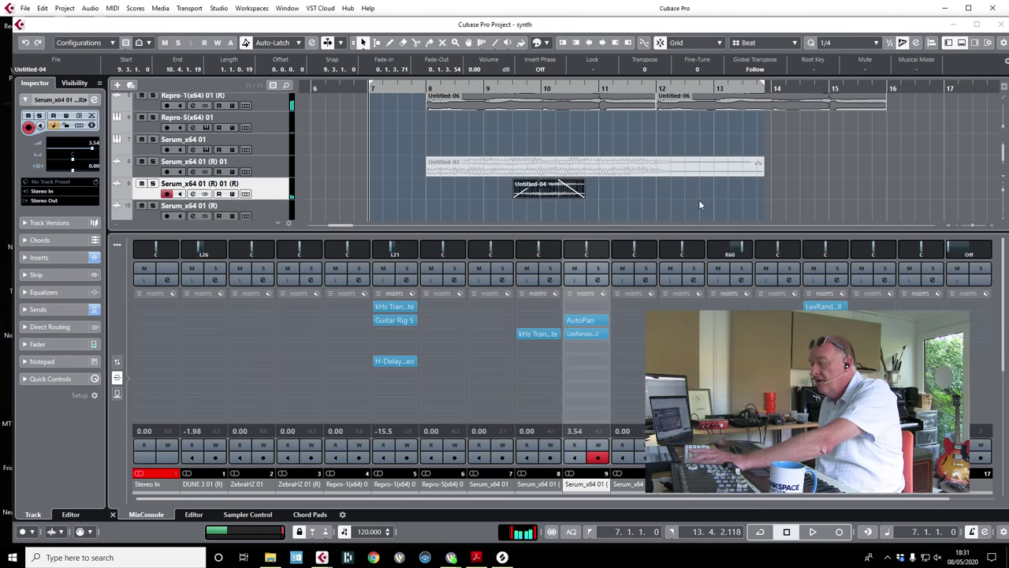
- Draw an empty event from 12.3.1.0 to 12.4.1.0 on Serum_x64 01 (R) 01 (R) and glue it to the Untitled-04 event
{"action": "key", "text": "8"}
{"action": "left_click", "coordinate": [698, 193]}
{"action": "key", "text": "space"}
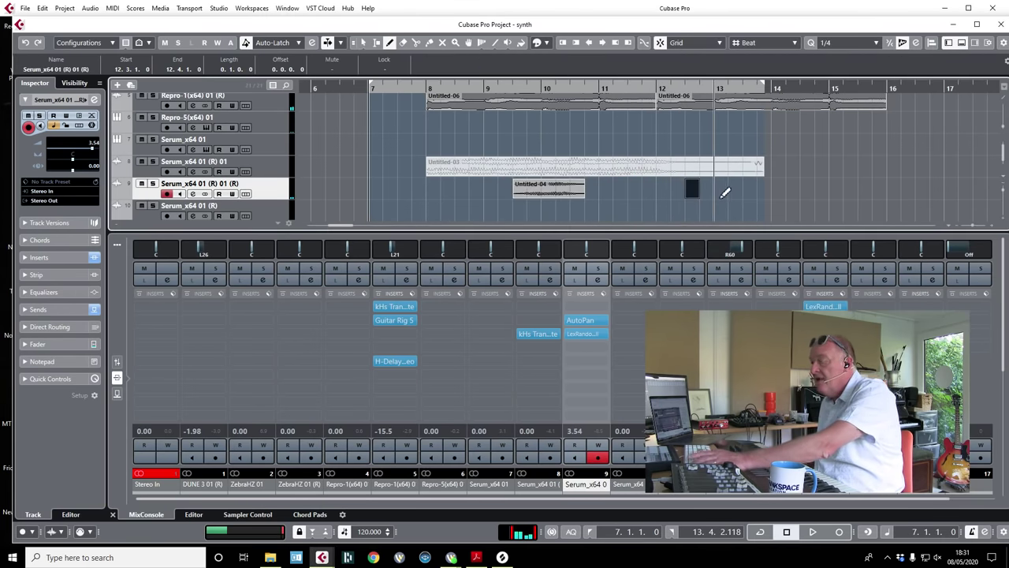
{"action": "key", "text": "Up"}
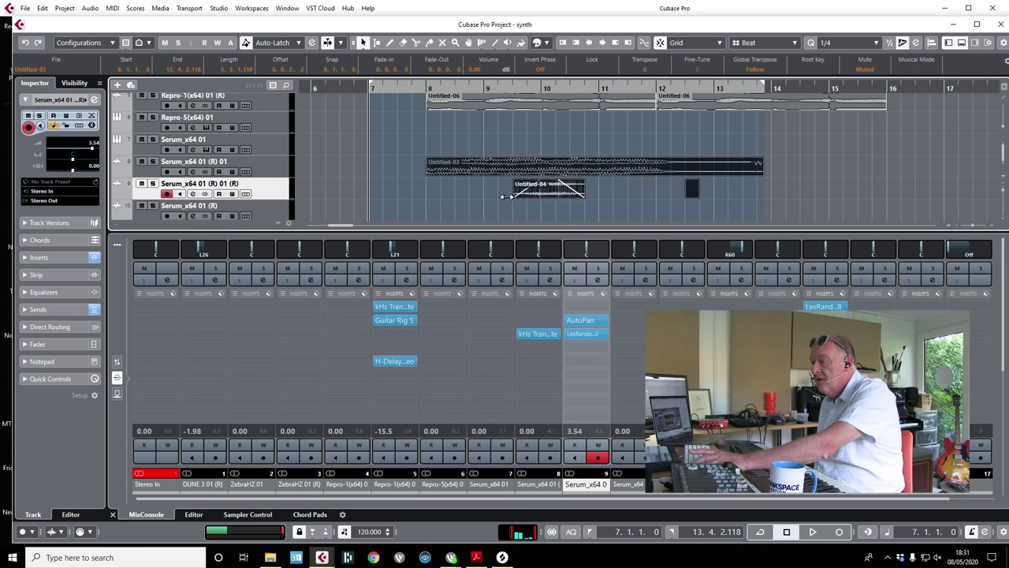
{"action": "key", "text": "Down"}
{"action": "key", "text": "4"}
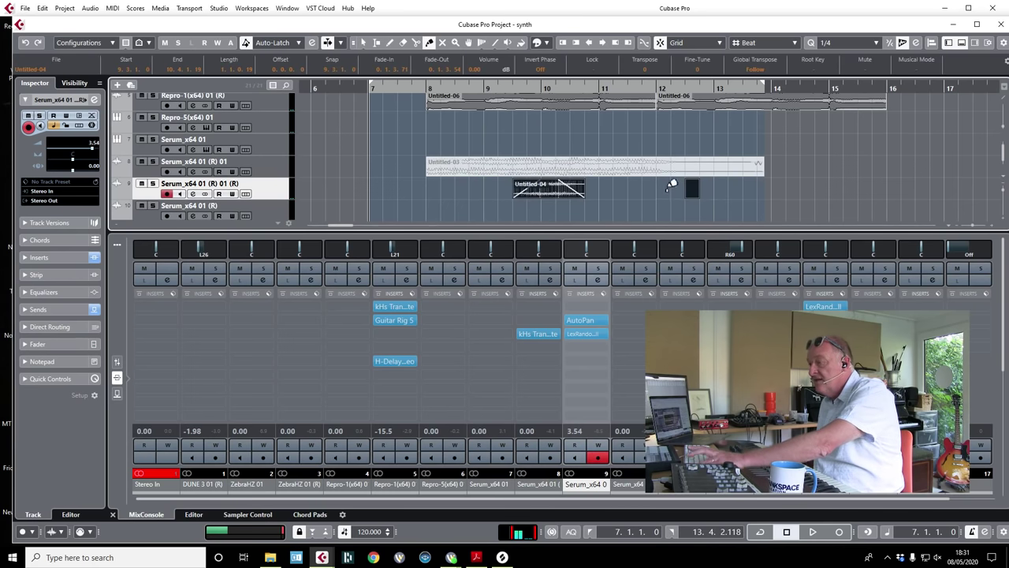
{"action": "left_click", "coordinate": [694, 186]}
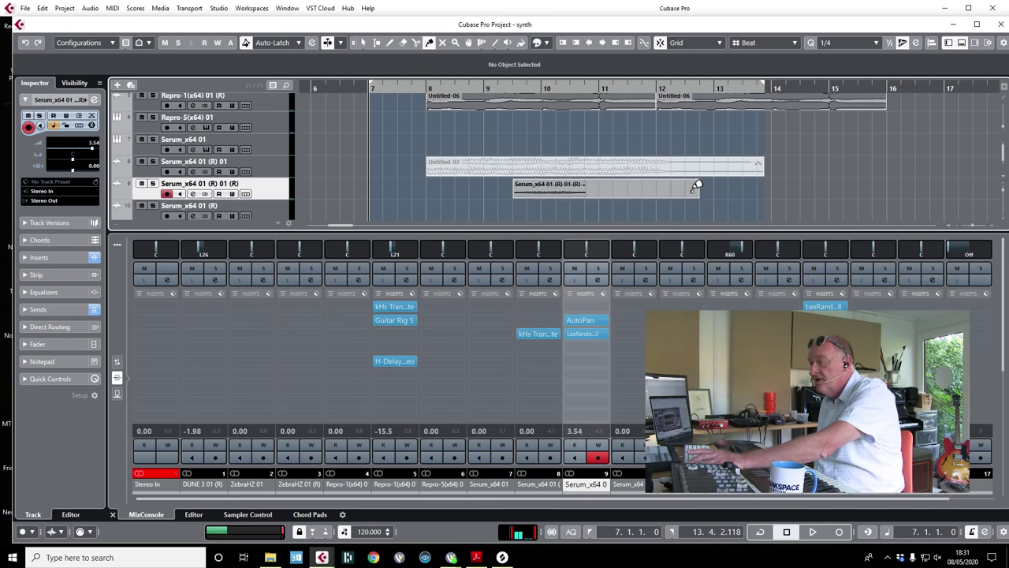
- Render the glued Serum_x64 01 (R) 01 (R) part in place to a new audio track
{"action": "left_click", "coordinate": [635, 188]}
{"action": "right_click", "coordinate": [635, 187]}
{"action": "mouse_move", "coordinate": [671, 273]}
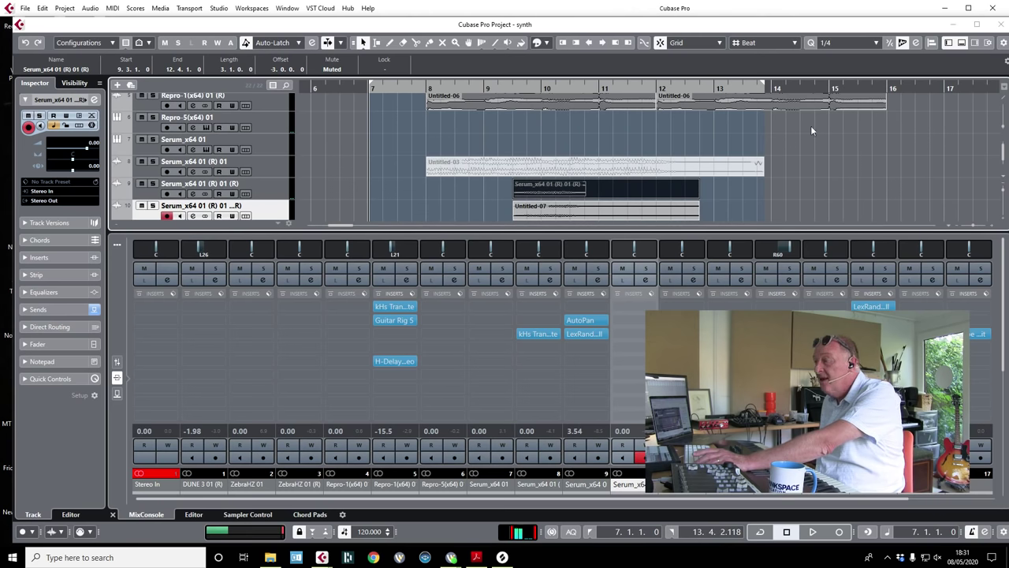
- Close the MixConsole, duplicate the newly rendered Serum track and move the copied event's start to 8.2.1.0
{"action": "left_click", "coordinate": [961, 43]}
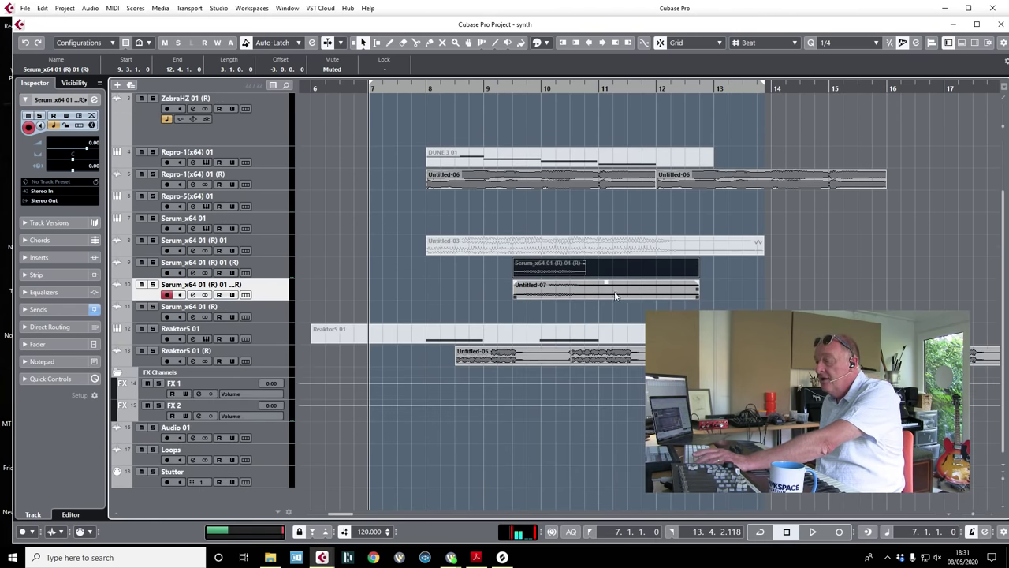
{"action": "left_click", "coordinate": [615, 293]}
{"action": "right_click", "coordinate": [273, 292]}
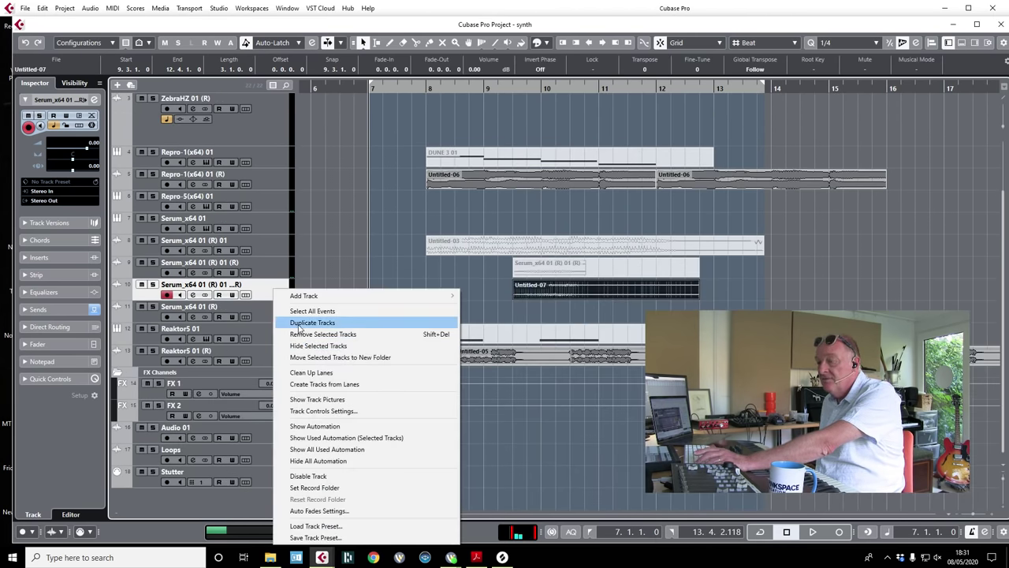
{"action": "left_click", "coordinate": [331, 320]}
{"action": "left_click", "coordinate": [620, 312]}
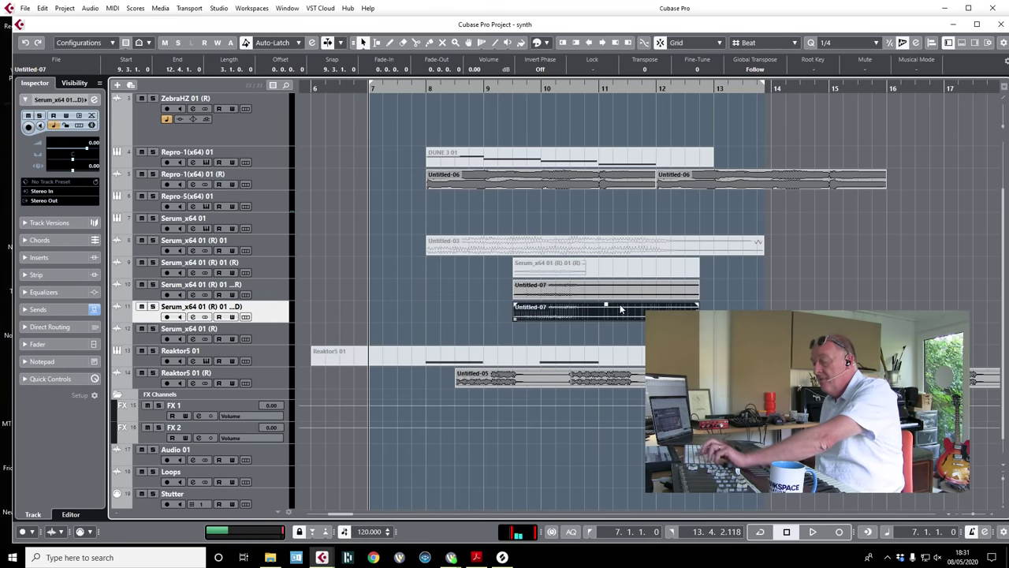
{"action": "left_click_drag", "start_coordinate": [622, 316], "coordinate": [564, 315]}
- During playback, copy both rendered Serum events further along their tracks, starting the upper copy at 13.1.1.0, and stop playback
{"action": "key", "text": "space"}
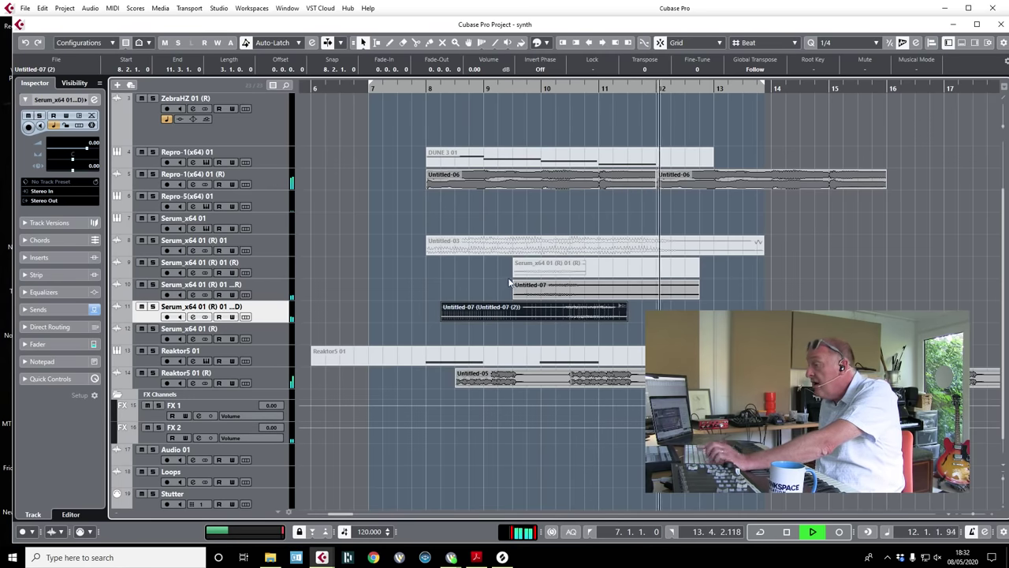
{"action": "left_click_drag", "start_coordinate": [492, 282], "coordinate": [726, 306]}
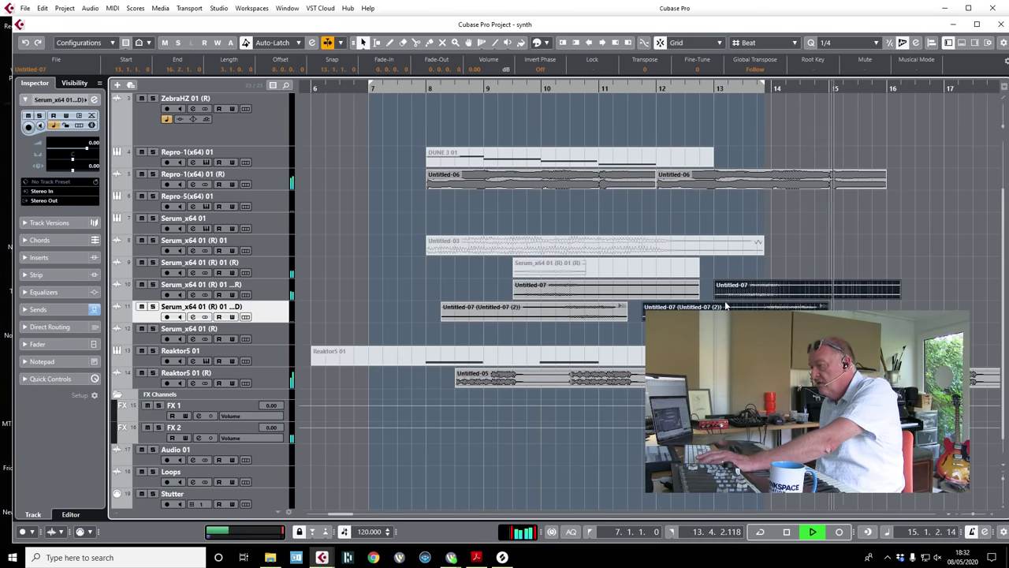
{"action": "key", "text": "space"}
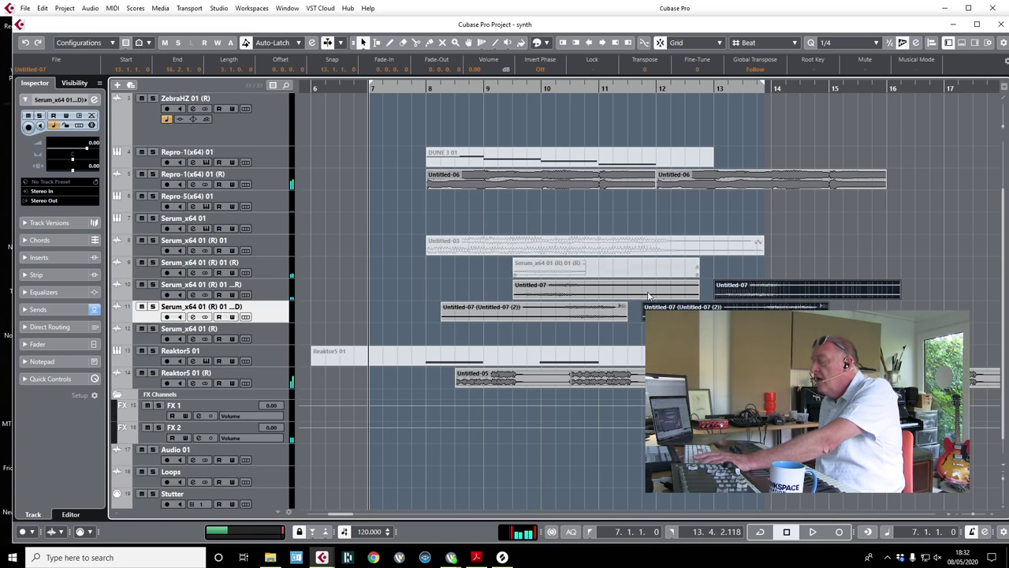
- Pan the rendered Serum track to L55 and its duplicate to R40 in the MixConsole during playback, closing the mixer when done
{"action": "left_click", "coordinate": [265, 286], "text": "ctrl"}
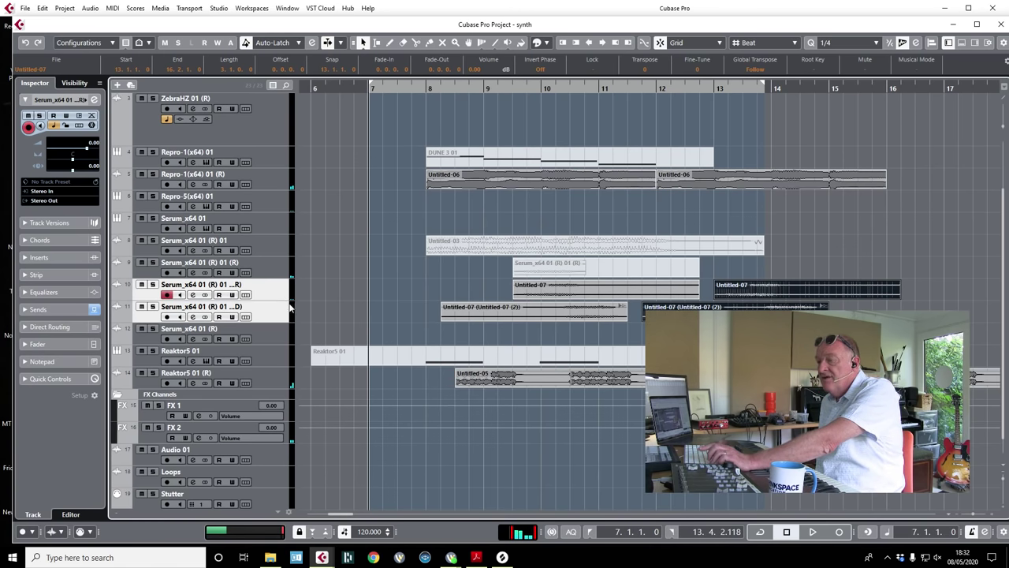
{"action": "left_click", "coordinate": [961, 43]}
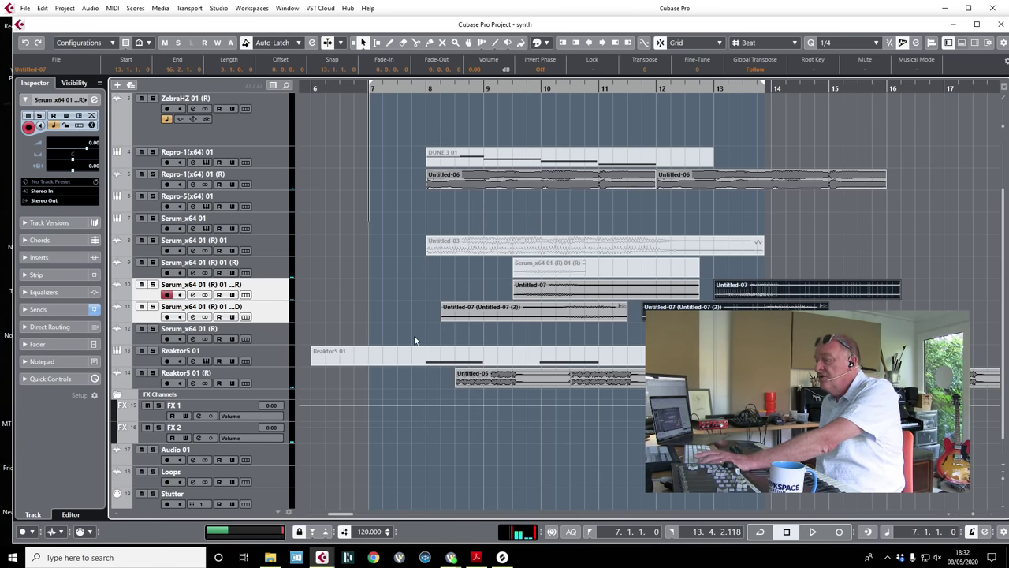
{"action": "key", "text": "space"}
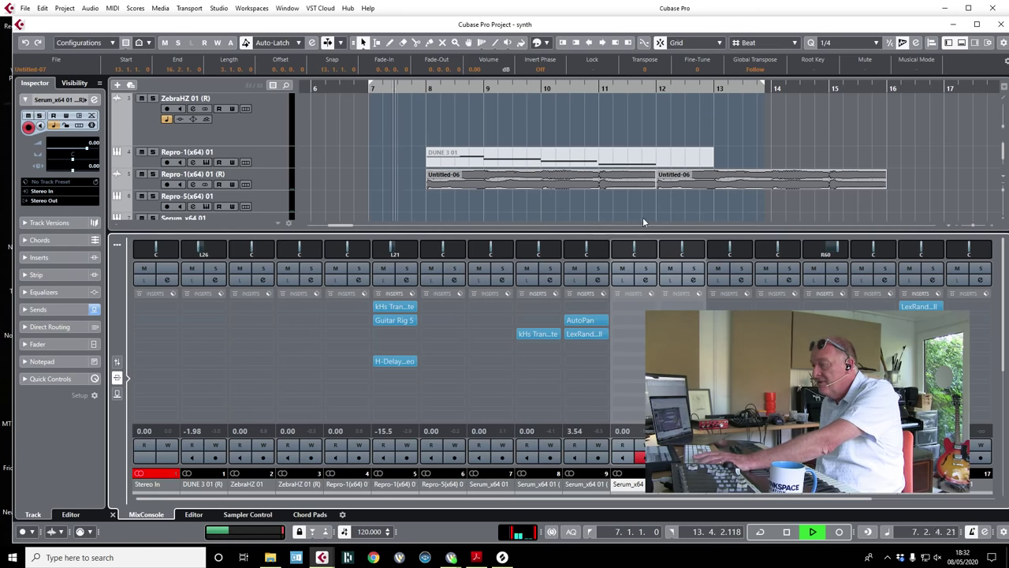
{"action": "left_click_drag", "start_coordinate": [686, 253], "coordinate": [726, 250]}
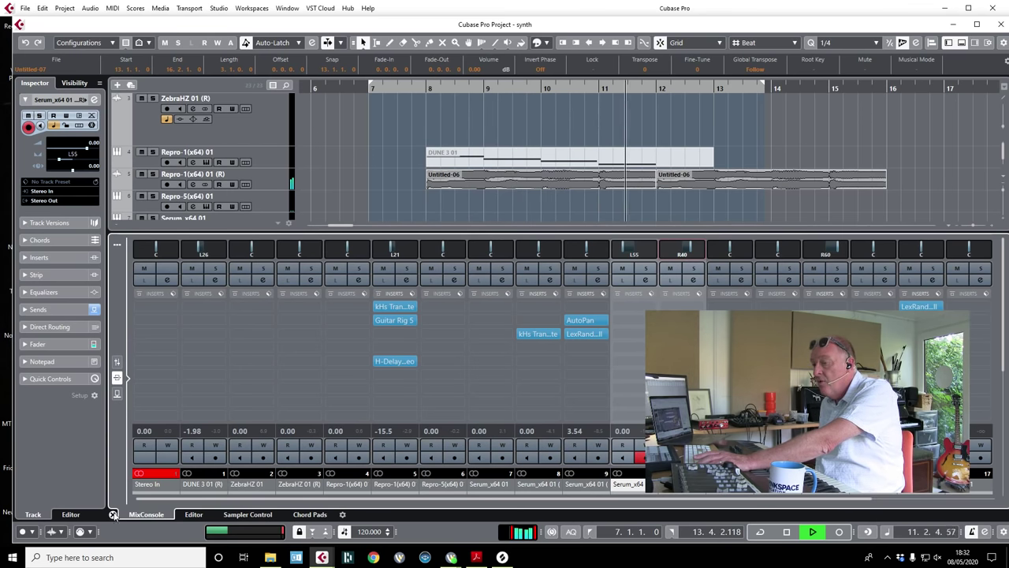
{"action": "left_click", "coordinate": [148, 515]}
{"action": "key", "text": "space"}
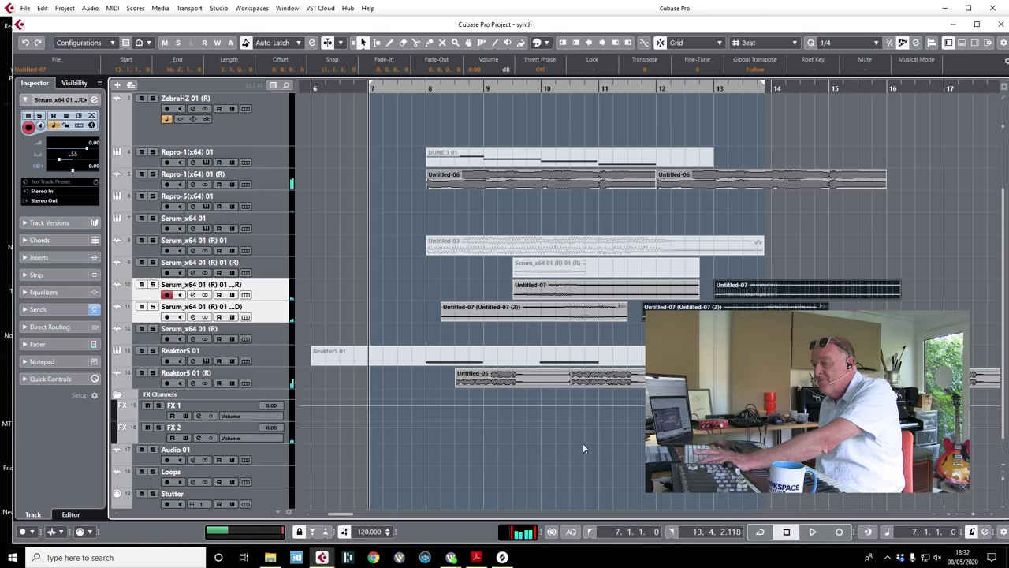
{"action": "left_click", "coordinate": [160, 7]}
{"action": "mouse_move", "coordinate": [177, 6]}
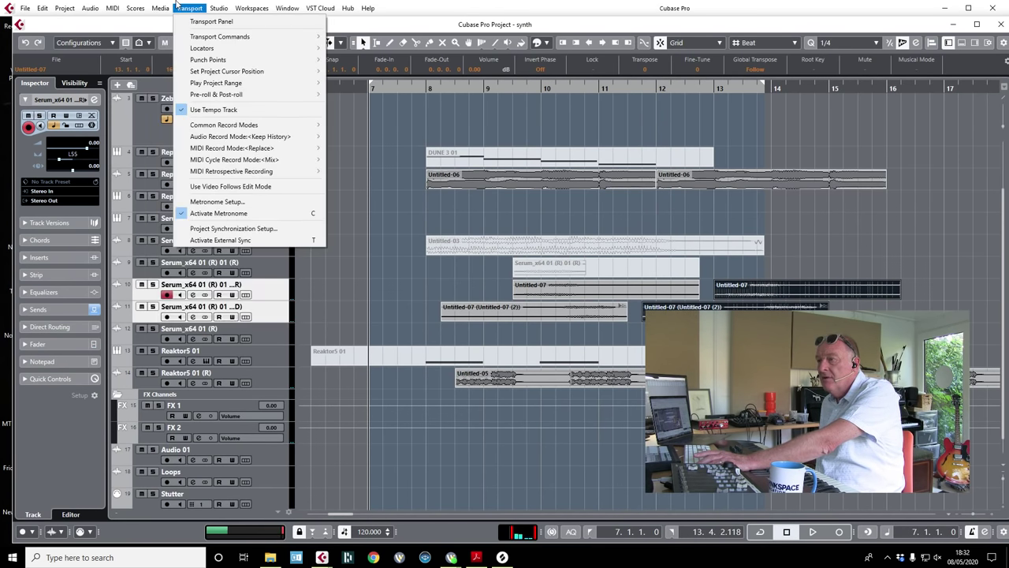
{"action": "left_click", "coordinate": [171, 35]}
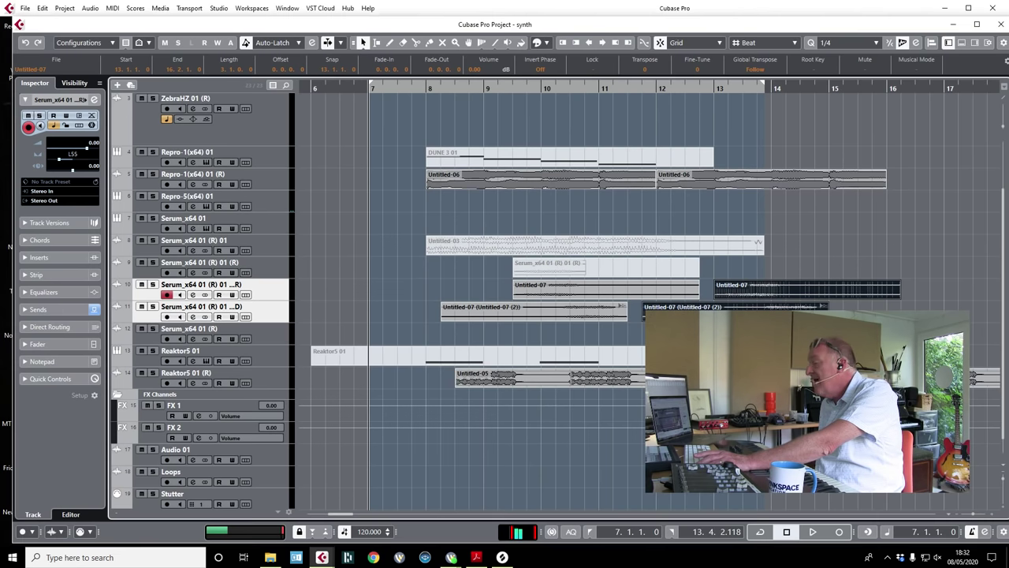
- Switch to Splice, audition the second Travis Barker drum loop in All downloads and move the window clear of the arrangement
{"action": "left_click", "coordinate": [505, 558]}
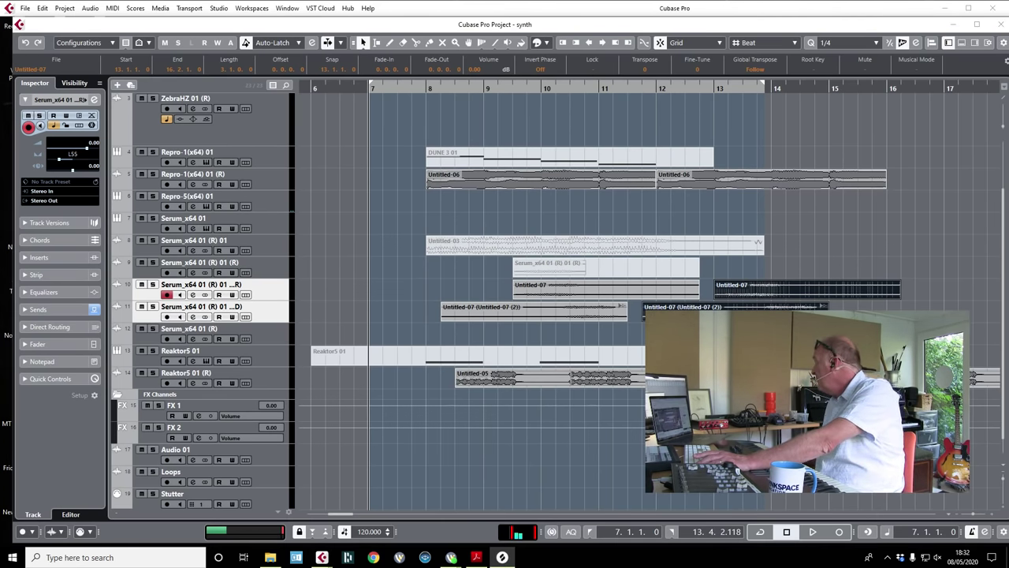
{"action": "left_click_drag", "start_coordinate": [617, 44], "coordinate": [570, 124]}
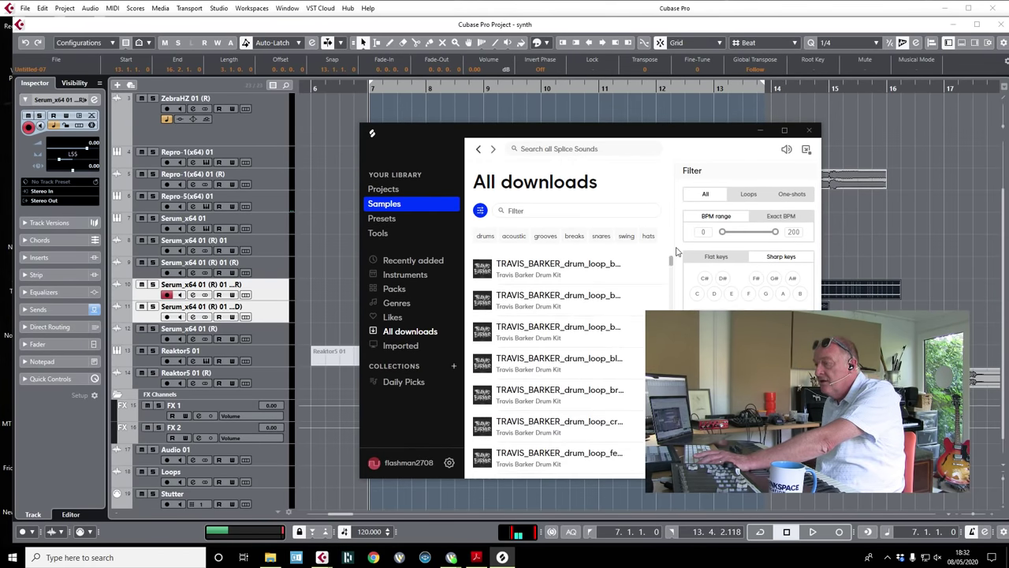
{"action": "left_click", "coordinate": [480, 302]}
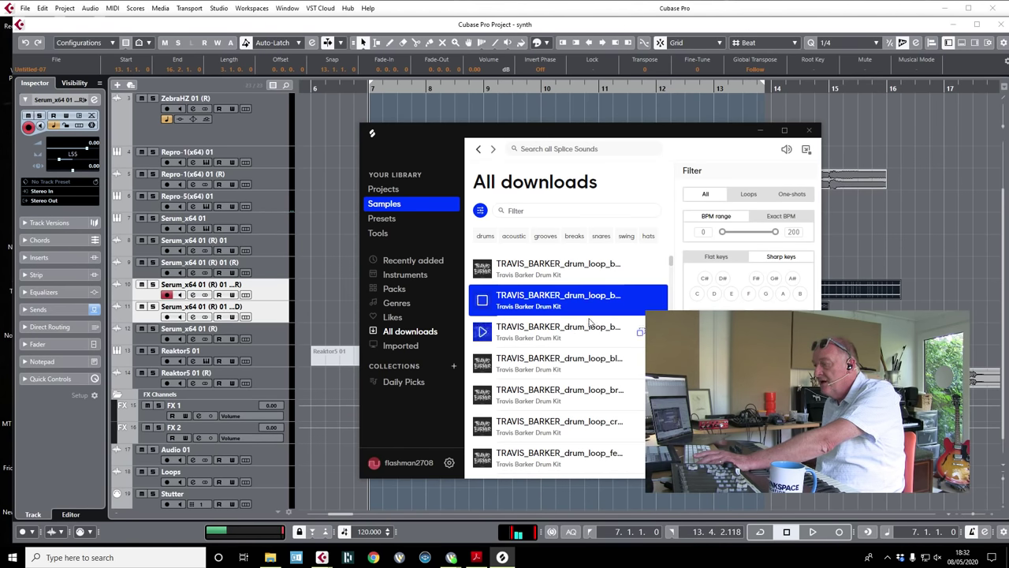
{"action": "left_click_drag", "start_coordinate": [502, 132], "coordinate": [829, 127]}
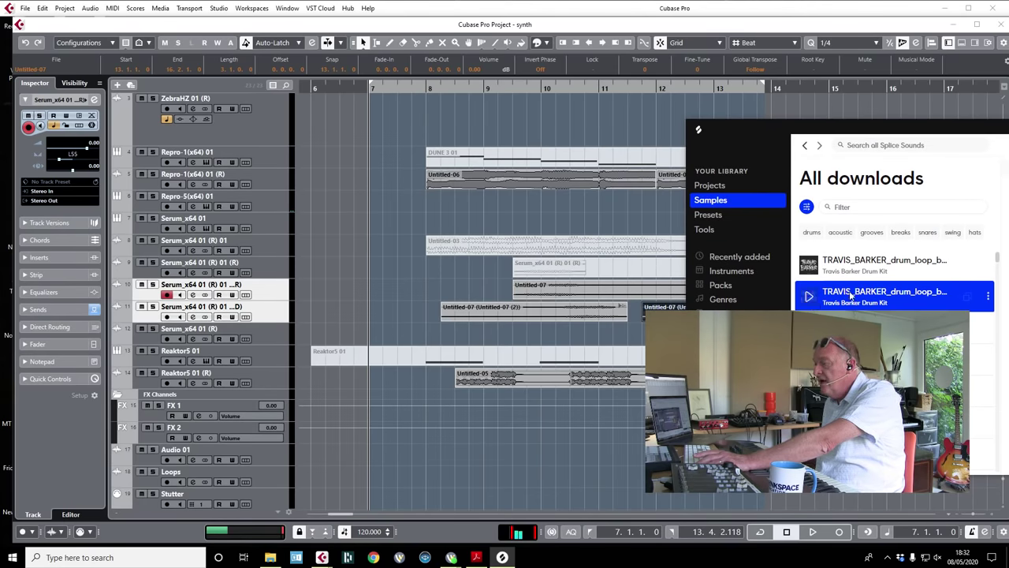
- Place TRAVIS_BARKER_drum_loop_bang_06_70.5 from Splice on the Audio 01 track, starting at 9.1.1.0, and put the Splice window away
{"action": "left_click_drag", "start_coordinate": [594, 436], "coordinate": [505, 447]}
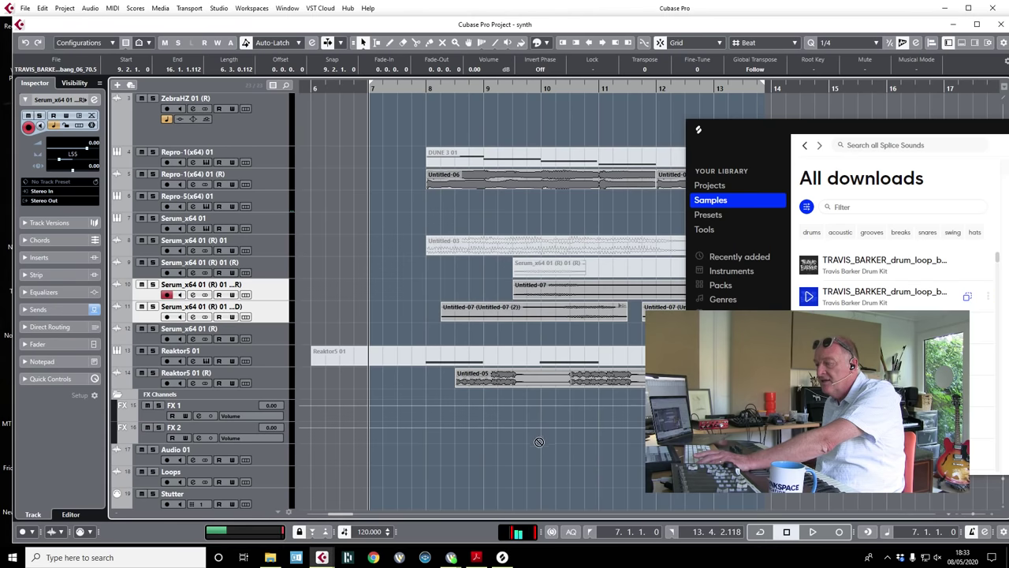
{"action": "left_click_drag", "start_coordinate": [840, 116], "coordinate": [562, 110]}
{"action": "left_click", "coordinate": [857, 120]}
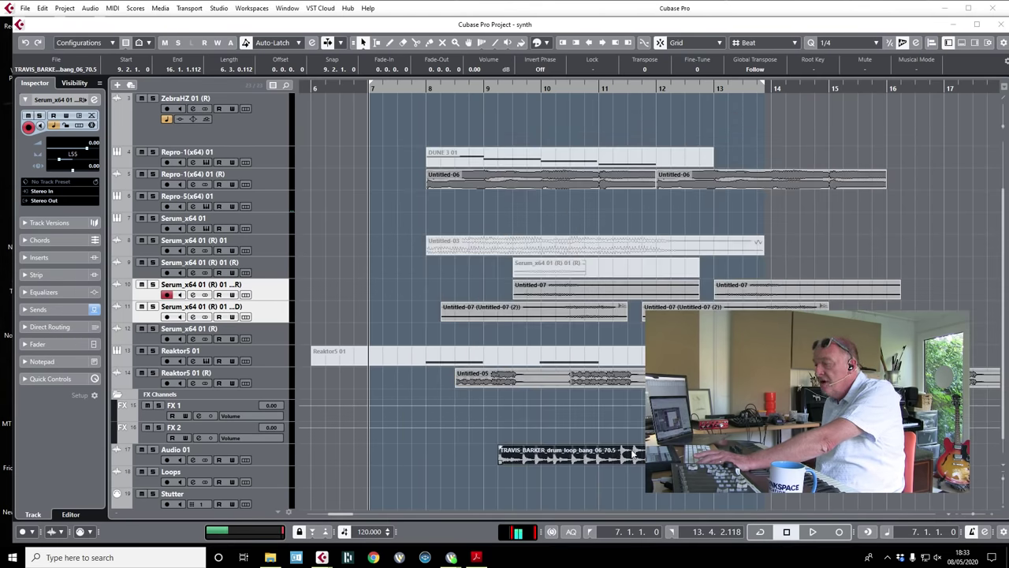
{"action": "left_click_drag", "start_coordinate": [633, 451], "coordinate": [595, 451]}
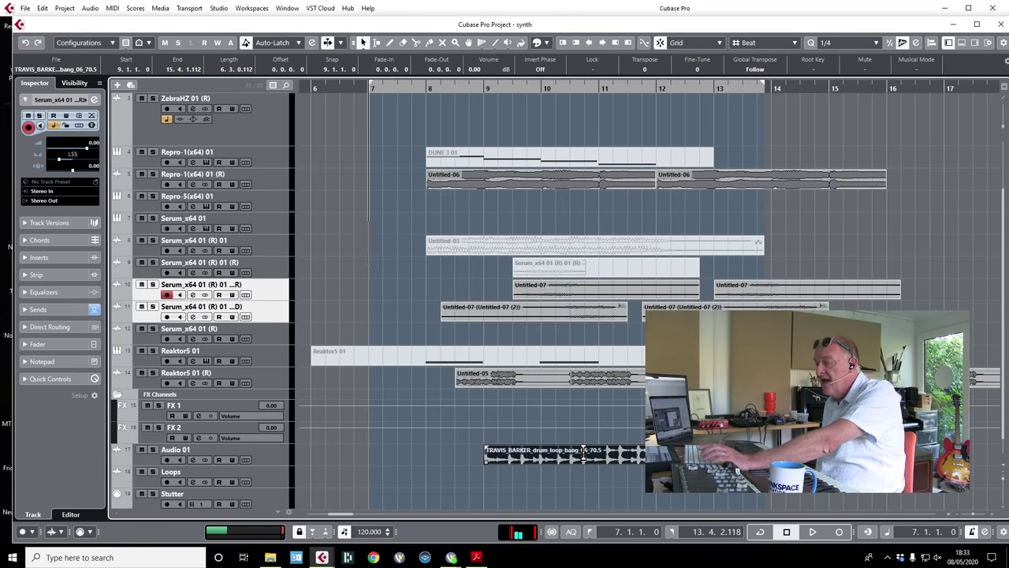
- Enable Musical Mode for the drum loop in the Sample Editor, close the editor and play the project
{"action": "double_click", "coordinate": [583, 455]}
{"action": "left_click", "coordinate": [462, 246]}
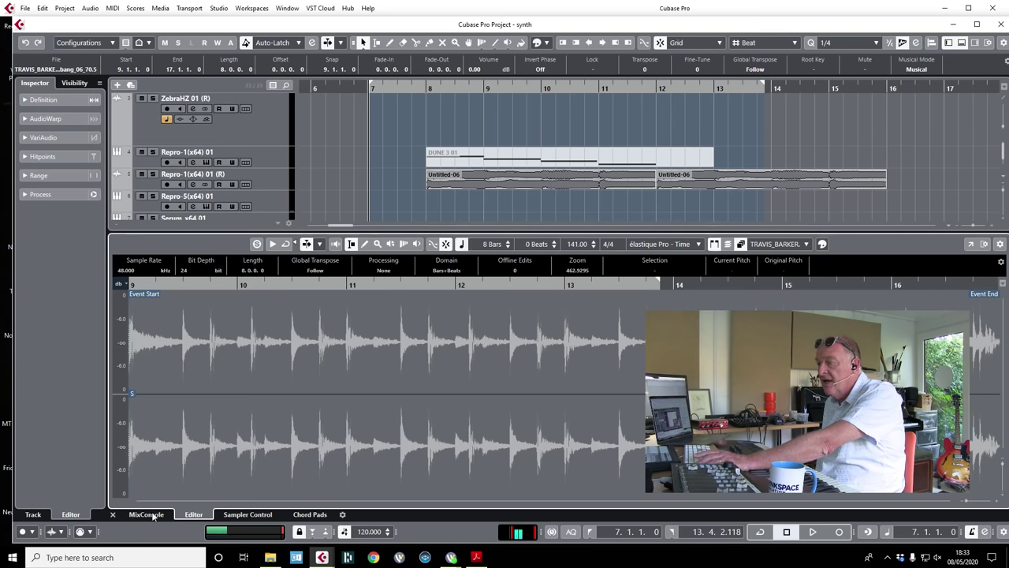
{"action": "left_click", "coordinate": [113, 514]}
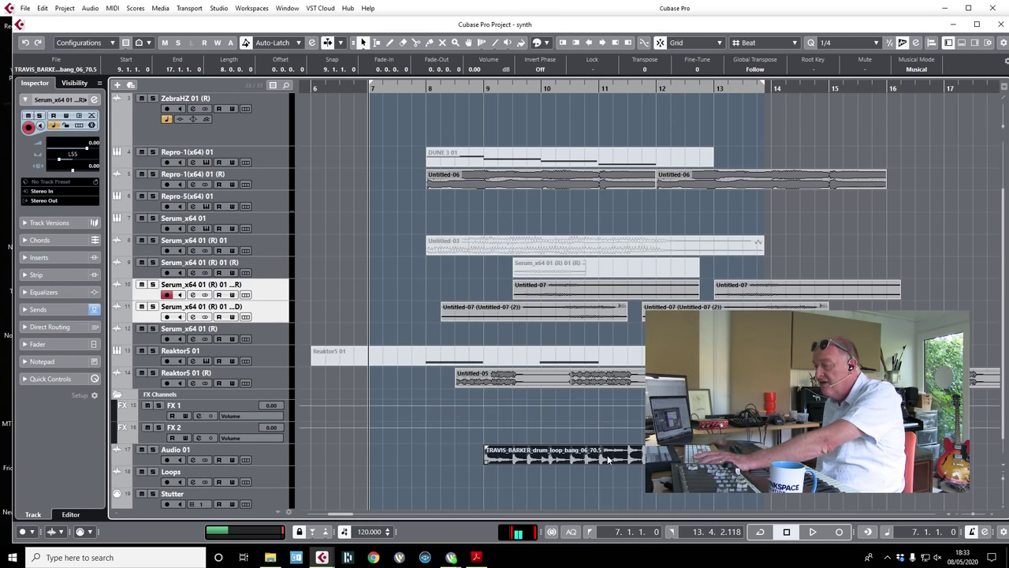
{"action": "key", "text": "space"}
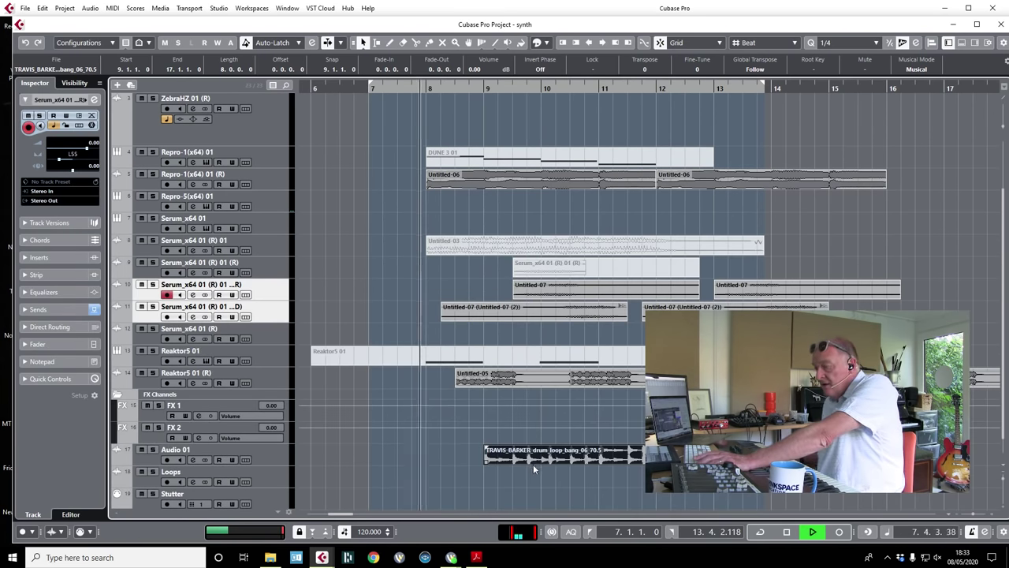
- Move the drum loop on the Audio 01 track to start at 8.1.1.0 and duplicate it at 16.1.1.0
{"action": "left_click", "coordinate": [533, 464]}
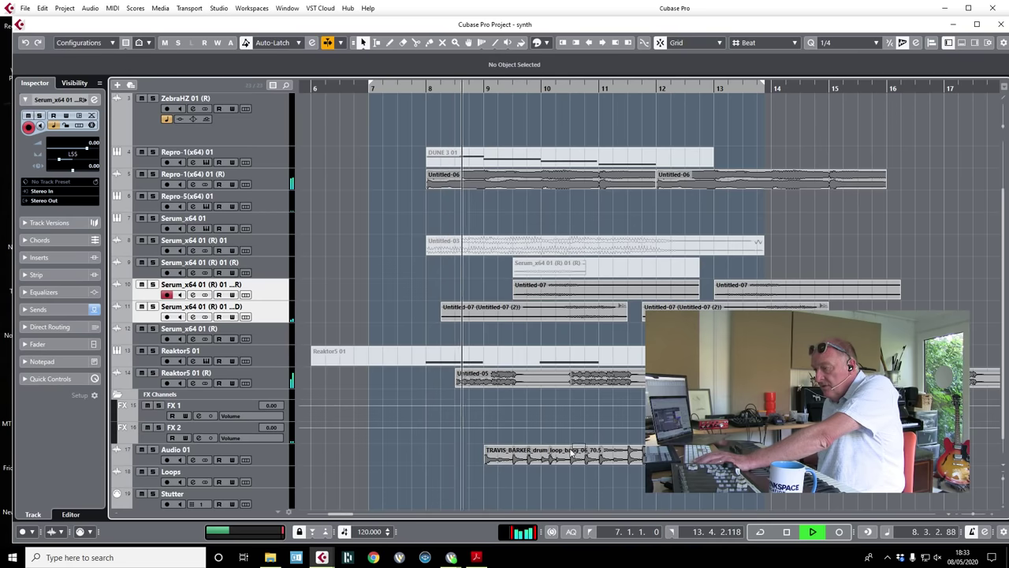
{"action": "left_click", "coordinate": [533, 458]}
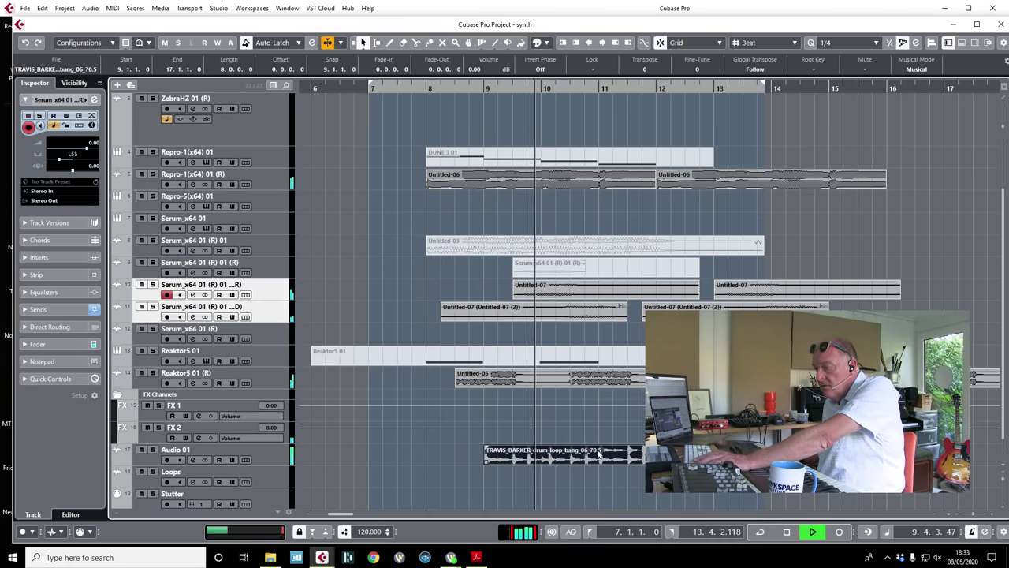
{"action": "left_click_drag", "start_coordinate": [597, 454], "coordinate": [540, 459]}
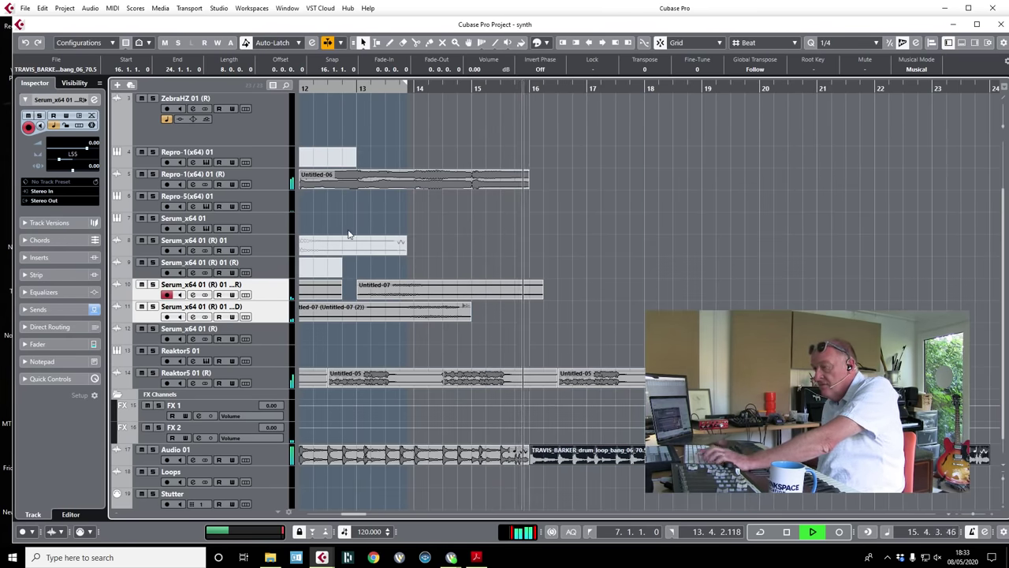
- Restart playback from bar 7 and duplicate the second Untitled-06 event on the Repro-1(x64) 01 (R) track to 16.1.1.0
{"action": "key", "text": "space"}
{"action": "key", "text": "space"}
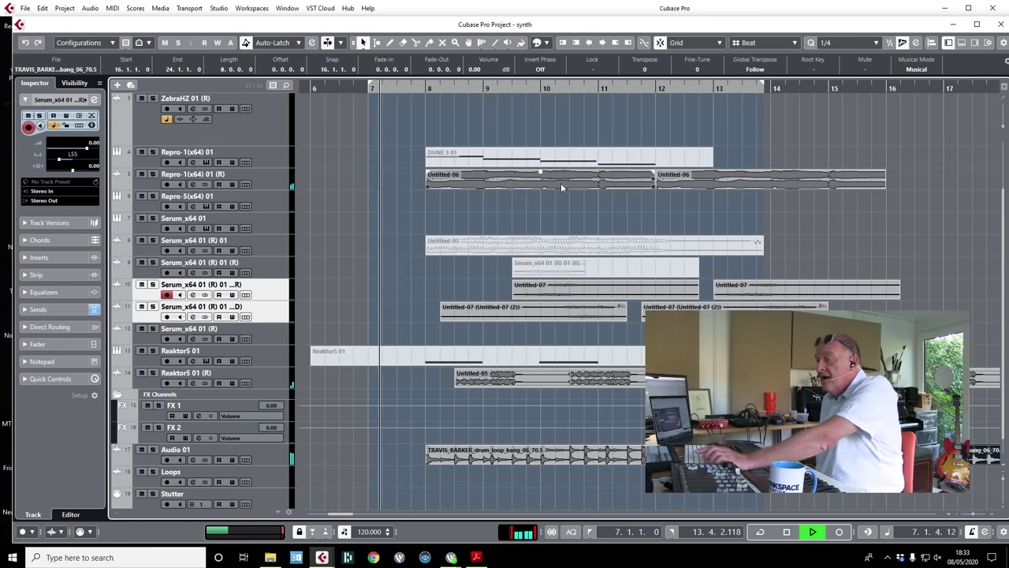
{"action": "left_click", "coordinate": [736, 177]}
{"action": "key", "text": "ctrl+d"}
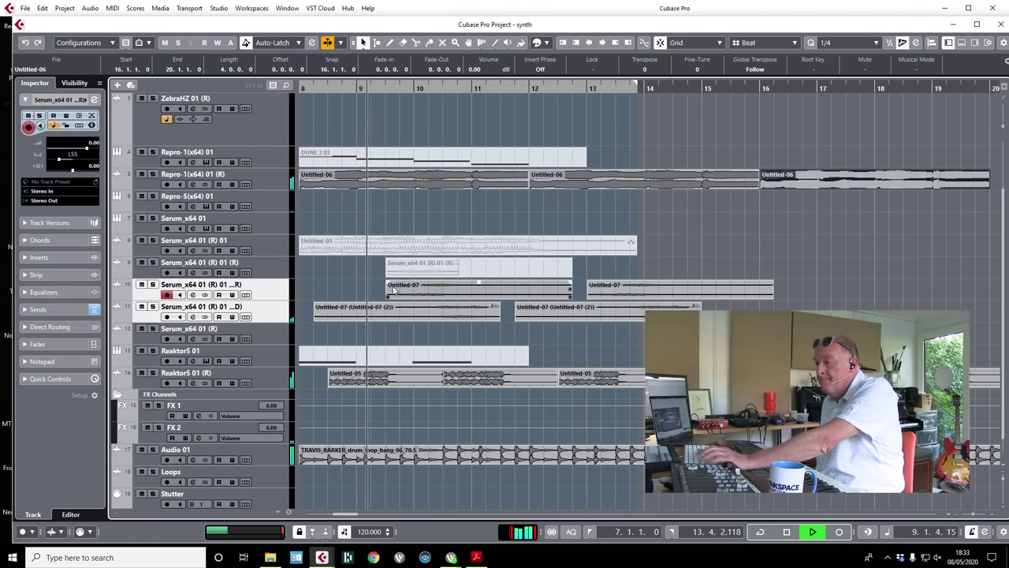
- Select the Untitled-07 events on both Serum tracks, split the duplicate track's first event near beat 8.4 and stop playback
{"action": "left_click_drag", "start_coordinate": [815, 290], "coordinate": [325, 312]}
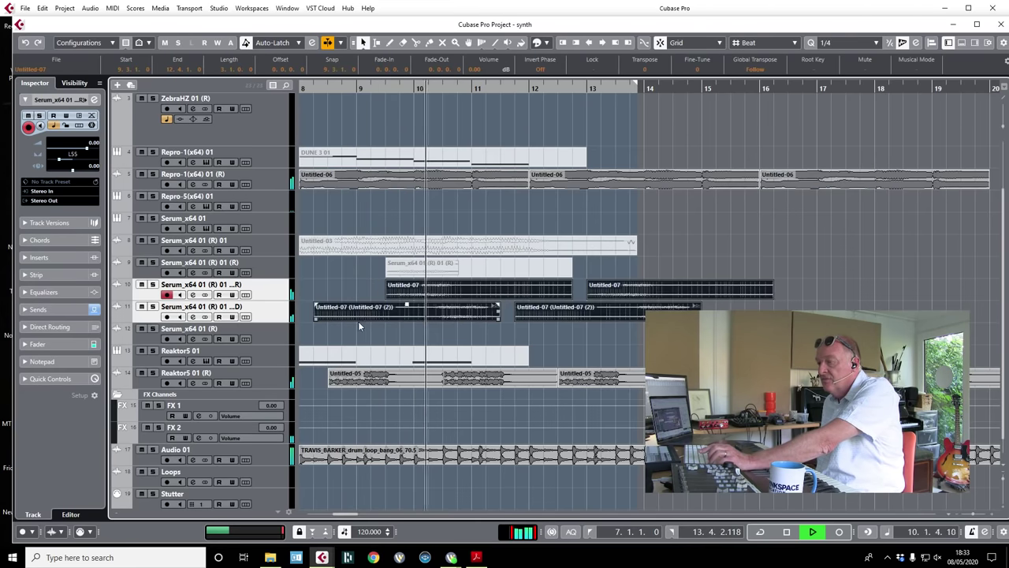
{"action": "left_click", "coordinate": [351, 313], "text": "alt"}
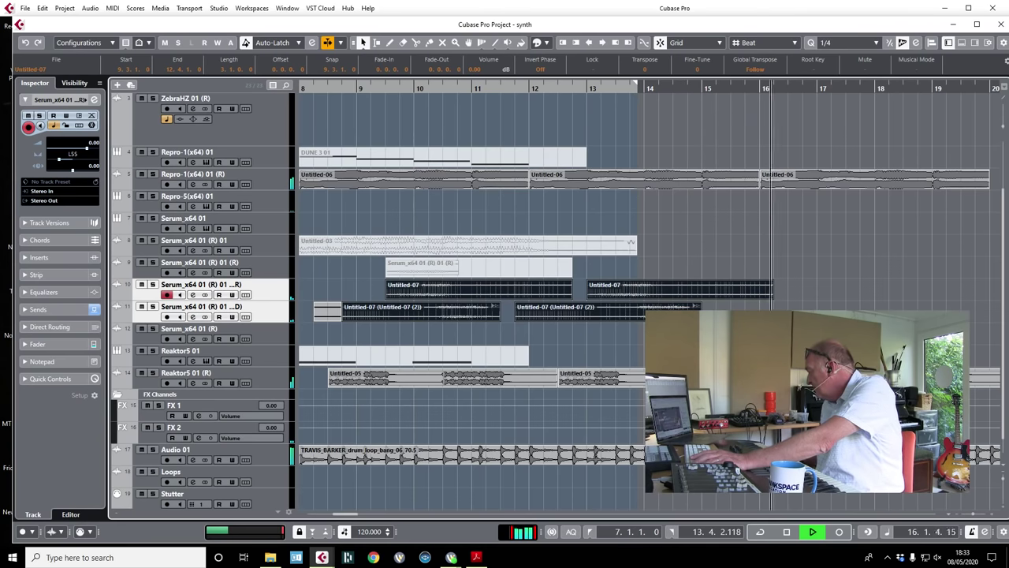
{"action": "key", "text": "space"}
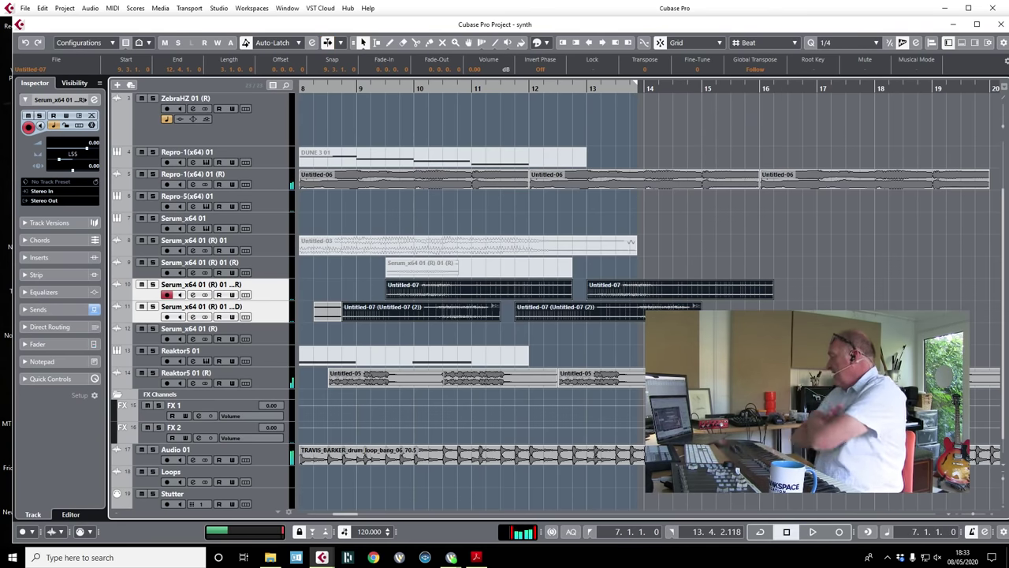
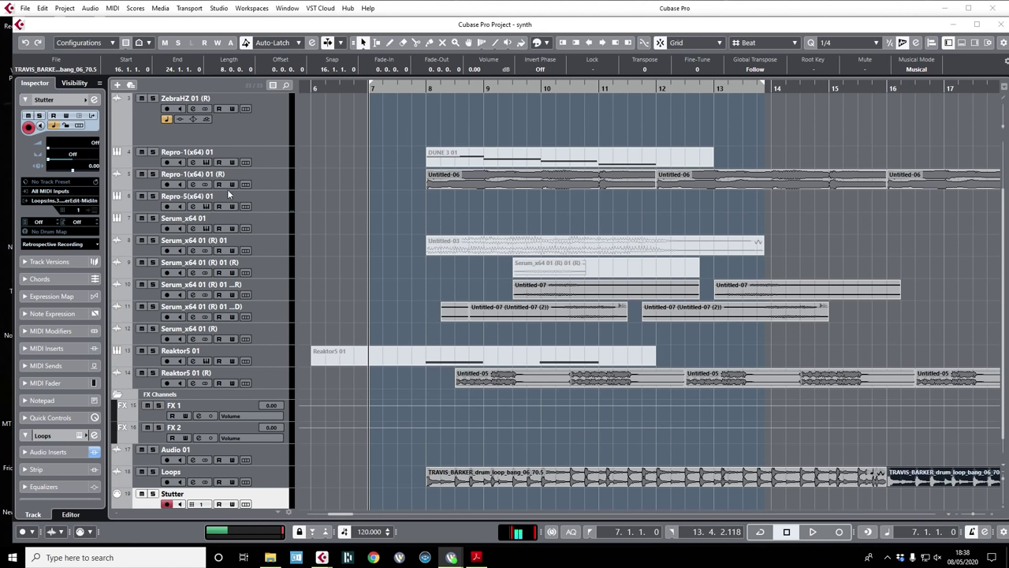
- Add one Kontakt instrument track routed to Stereo Out below the Repro-1(x64) 01 (R) track
{"action": "right_click", "coordinate": [265, 179]}
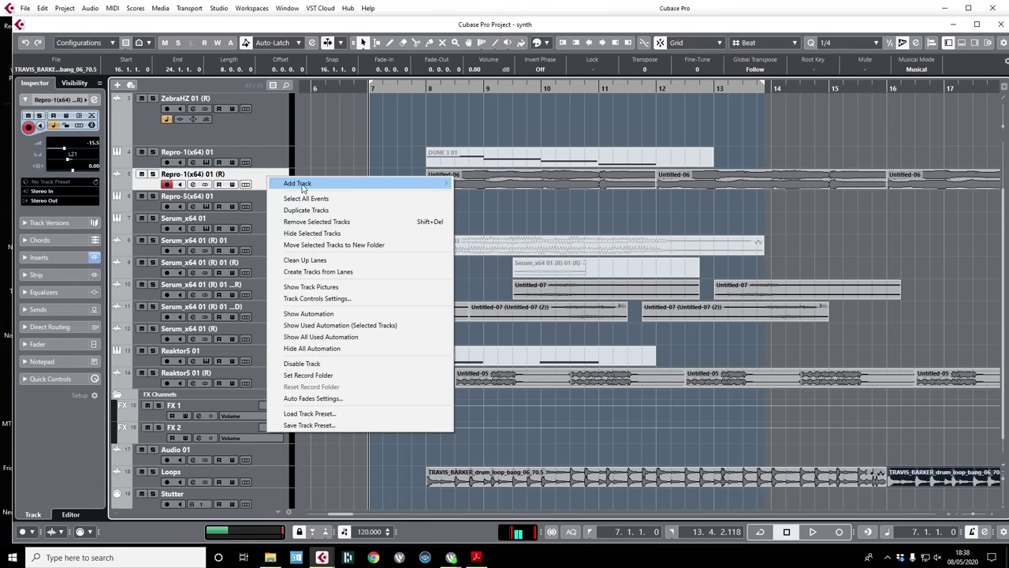
{"action": "mouse_move", "coordinate": [297, 183]}
{"action": "left_click", "coordinate": [489, 198]}
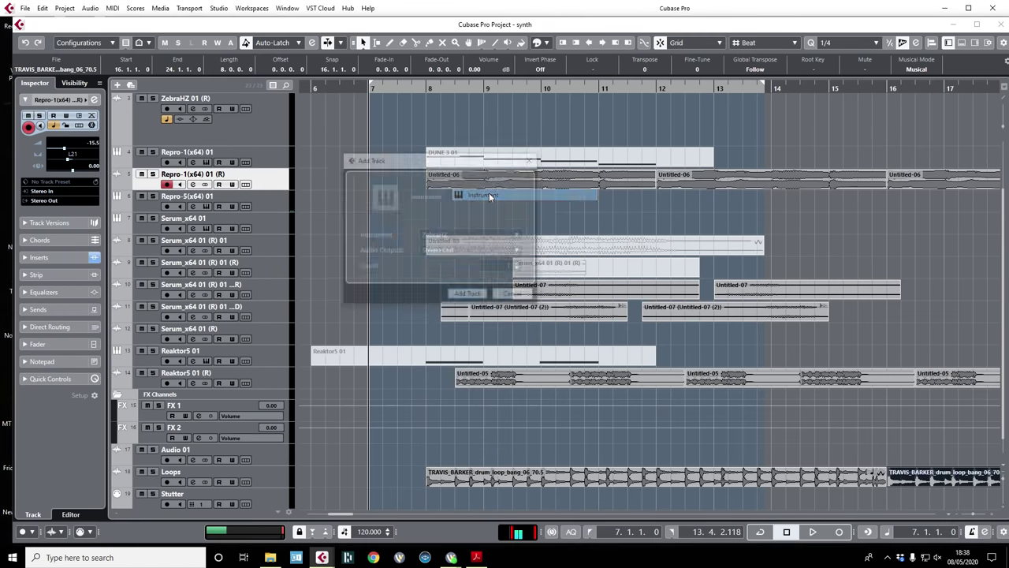
{"action": "left_click", "coordinate": [461, 235]}
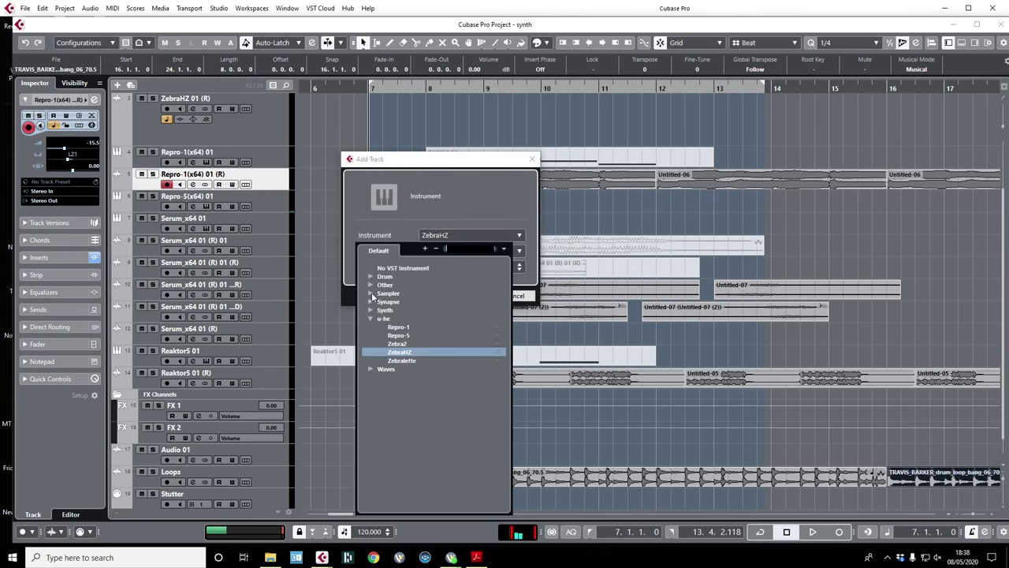
{"action": "left_click", "coordinate": [371, 284]}
{"action": "left_click", "coordinate": [398, 377]}
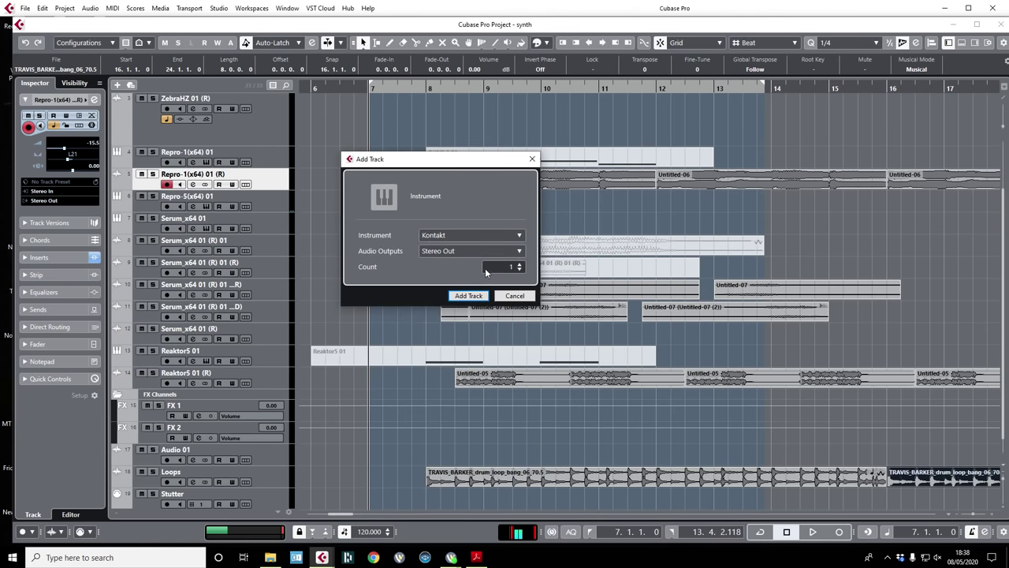
{"action": "left_click", "coordinate": [470, 294]}
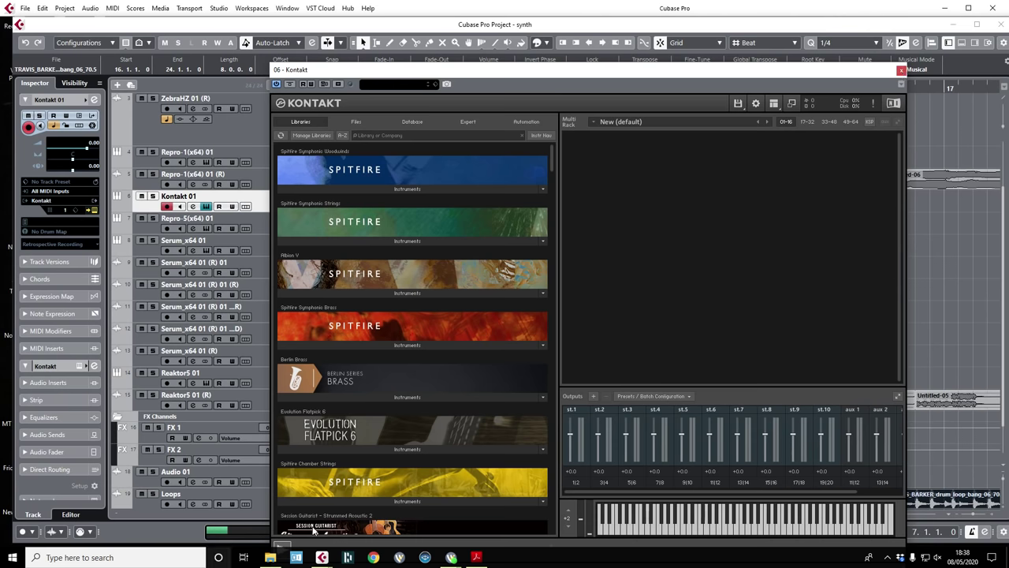
- Load f - Ensembles.nki from Spitfire Chamber Strings, choose the Spiccato articulation and move the Kontakt window clear of the arrangement
{"action": "left_click", "coordinate": [399, 502]}
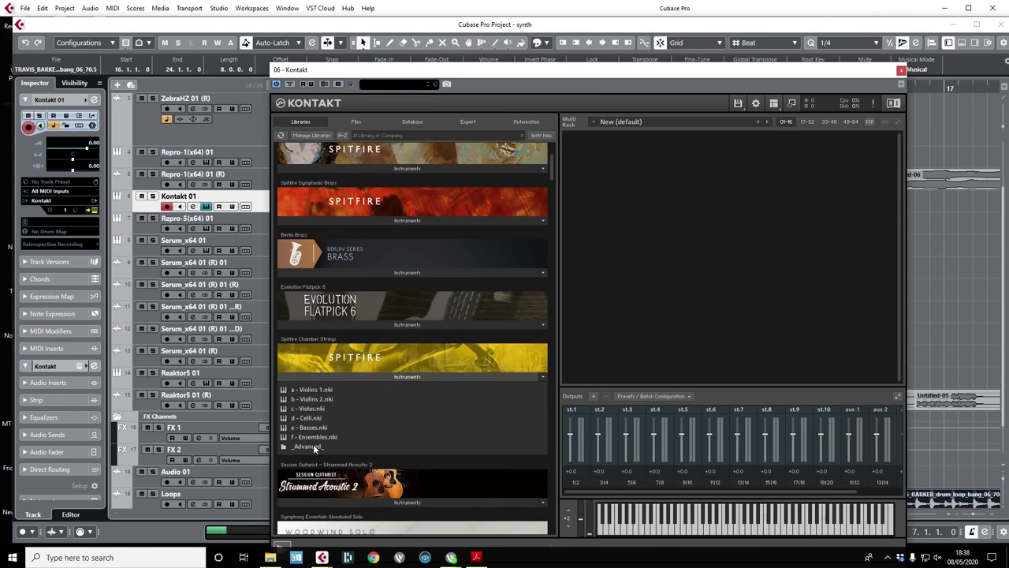
{"action": "double_click", "coordinate": [312, 438]}
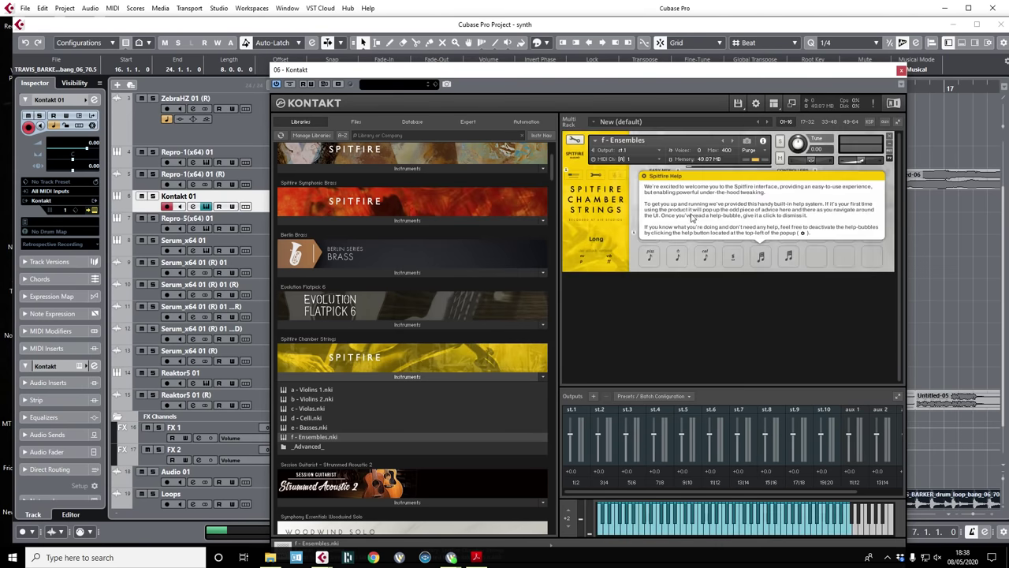
{"action": "left_click", "coordinate": [693, 214]}
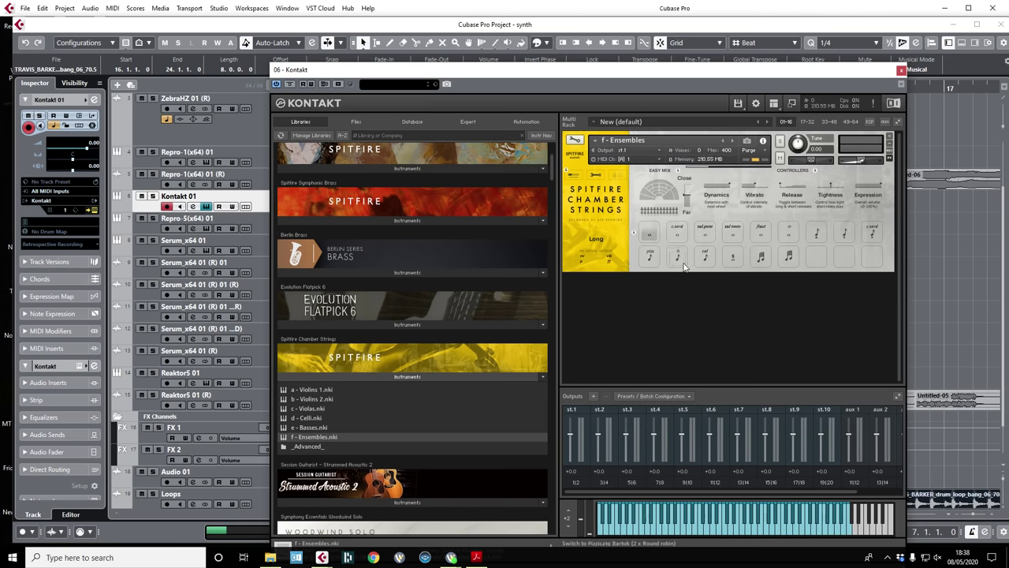
{"action": "left_click", "coordinate": [820, 235]}
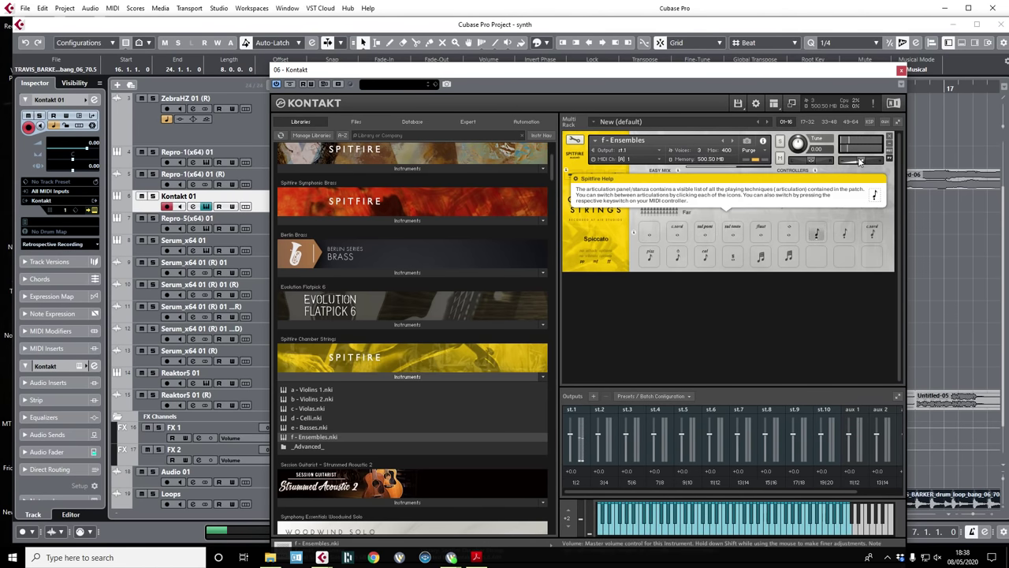
{"action": "left_click_drag", "start_coordinate": [347, 69], "coordinate": [1001, 14]}
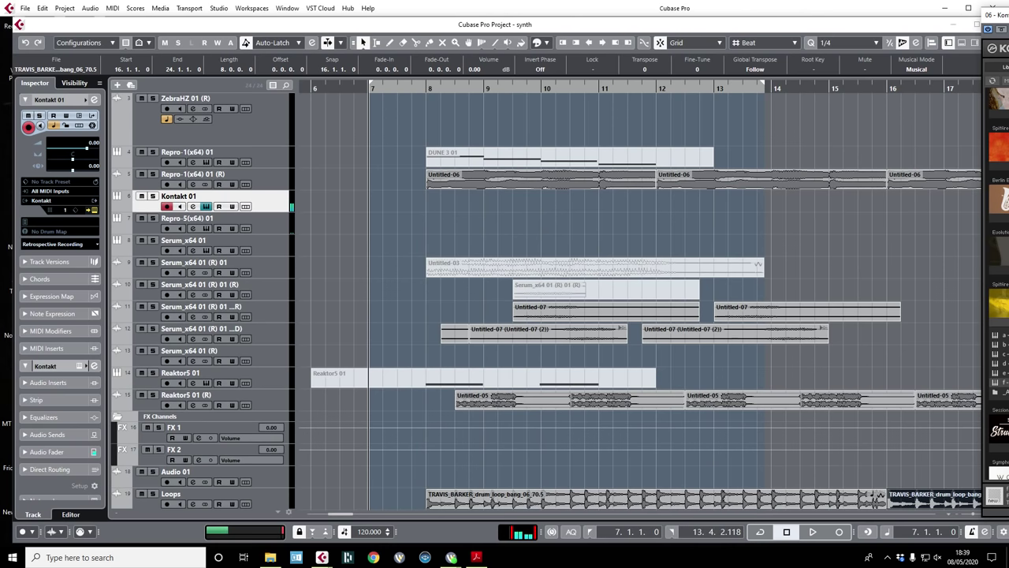
- Play the project from bar 7 to rehearse the spiccato strings against the arrangement, and stop
{"action": "key", "text": "space"}
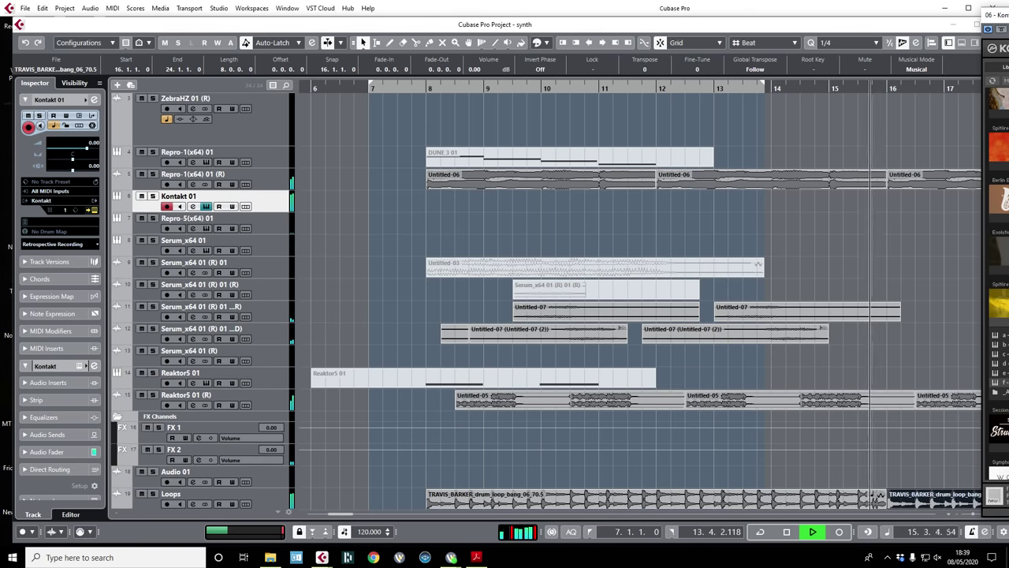
{"action": "key", "text": "space"}
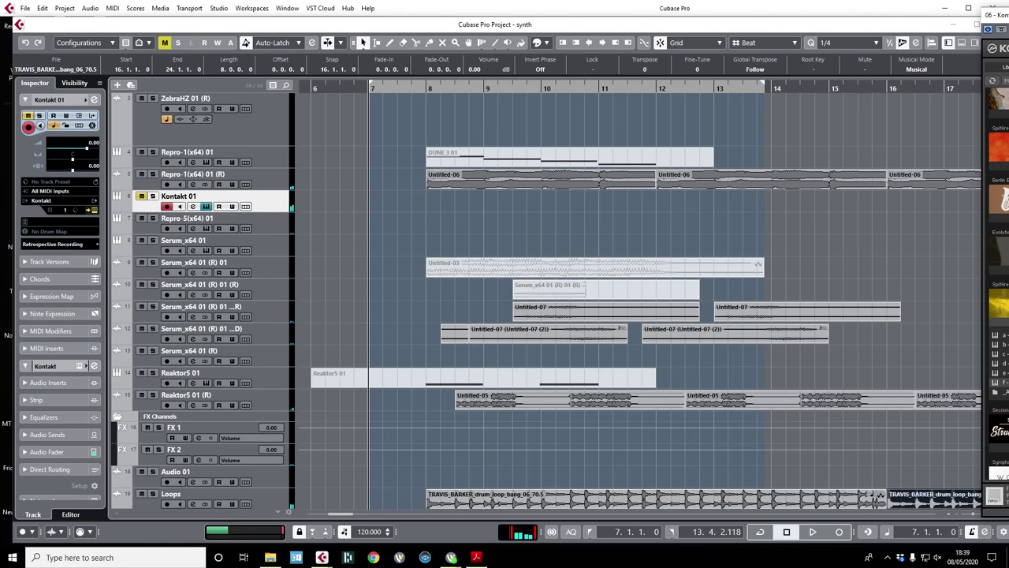
- Unmute the Kontakt 01 track, keep it record-enabled and record the spiccato strings part from bar 7
{"action": "left_click", "coordinate": [143, 195]}
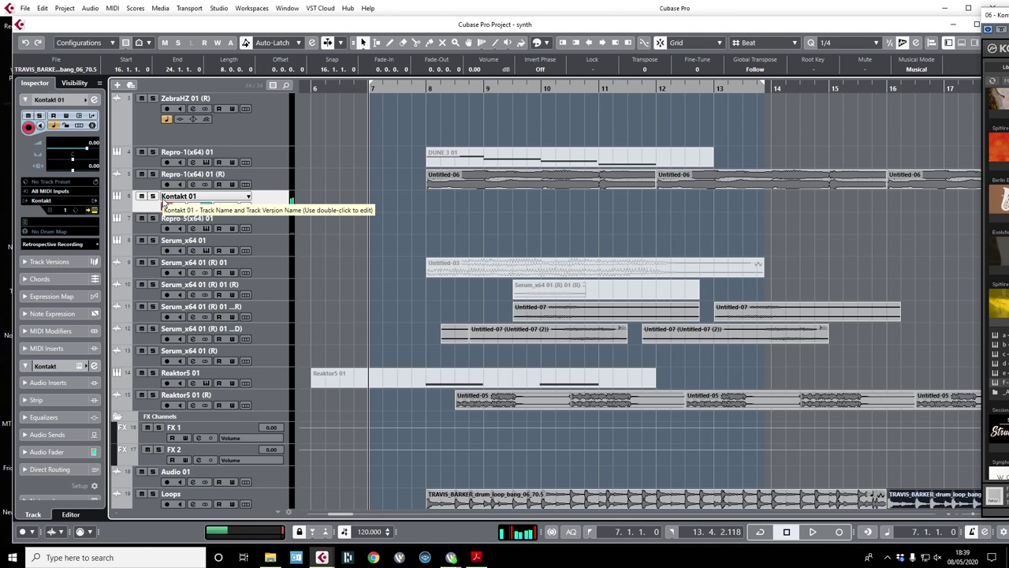
{"action": "left_click", "coordinate": [166, 206]}
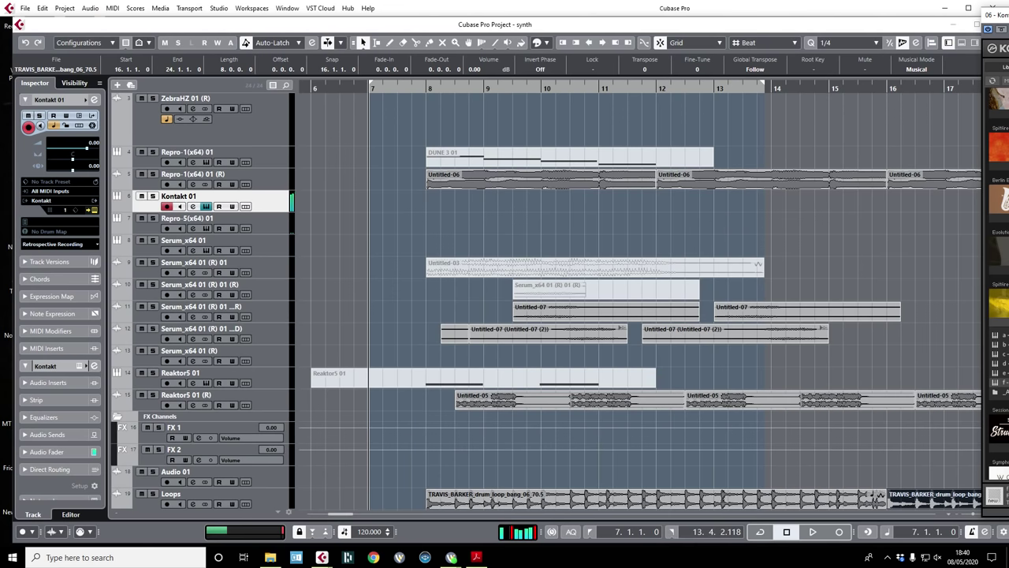
{"action": "key", "text": "KP_Multiply"}
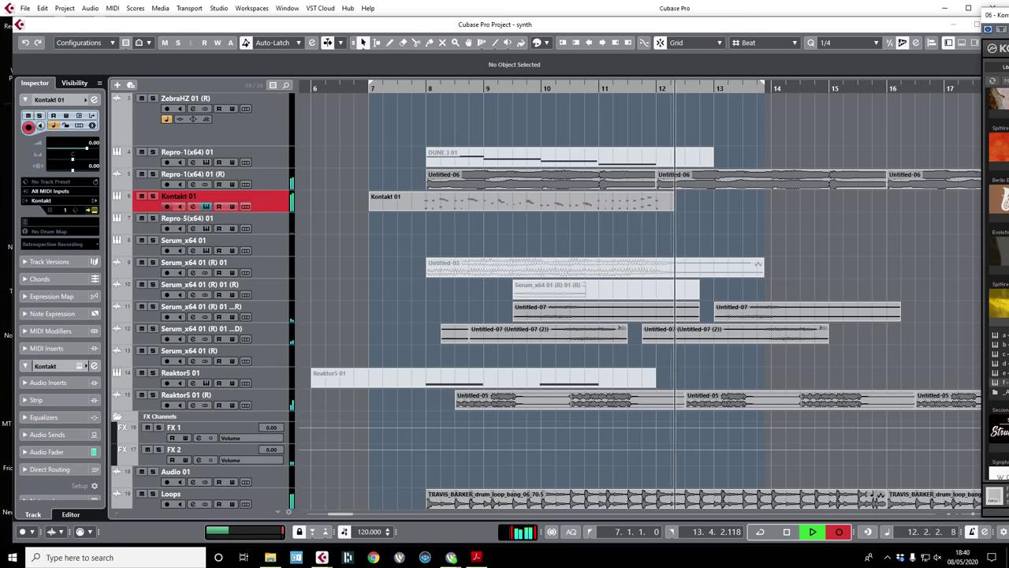
{"action": "key", "text": "space"}
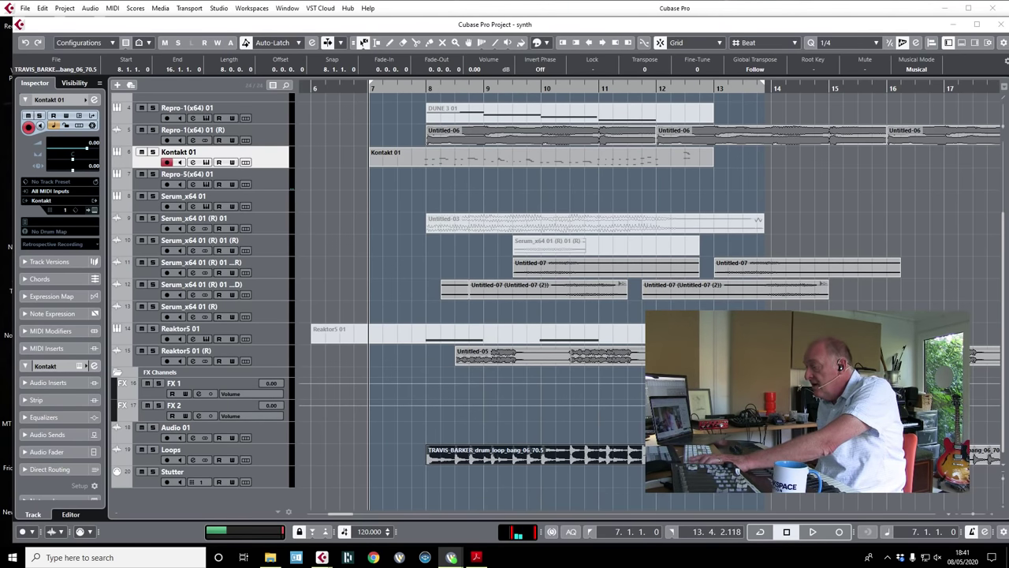
- Set the drum loop's tempo to 70.5 BPM in the Sample Editor and close the editor
{"action": "double_click", "coordinate": [597, 457]}
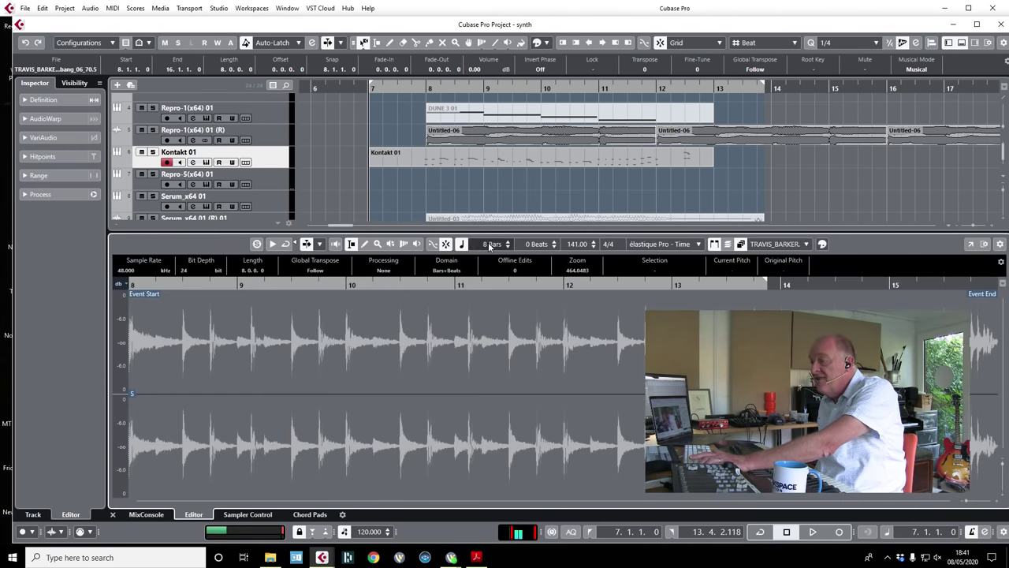
{"action": "left_click", "coordinate": [578, 246]}
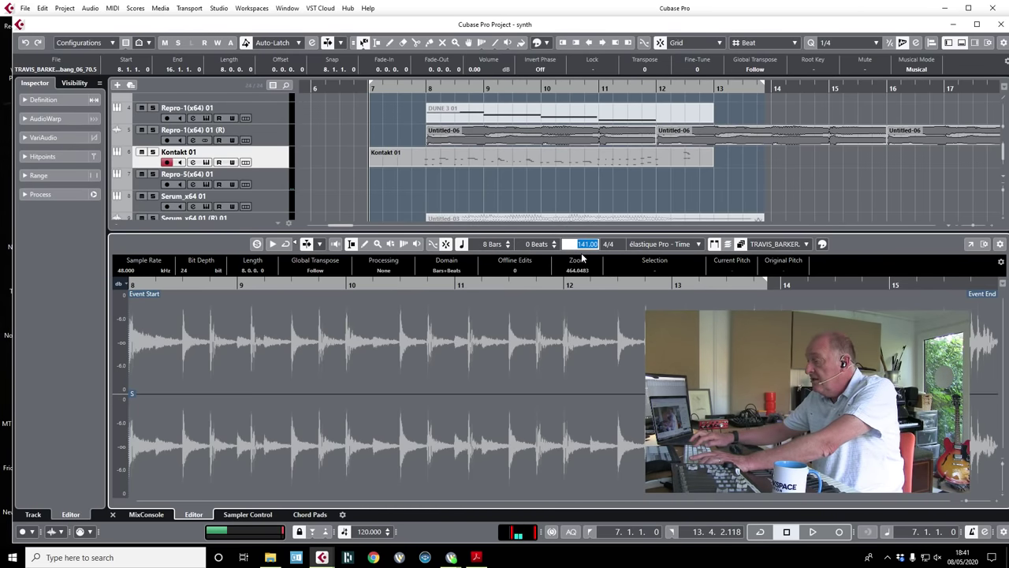
{"action": "type", "text": "70.5"}
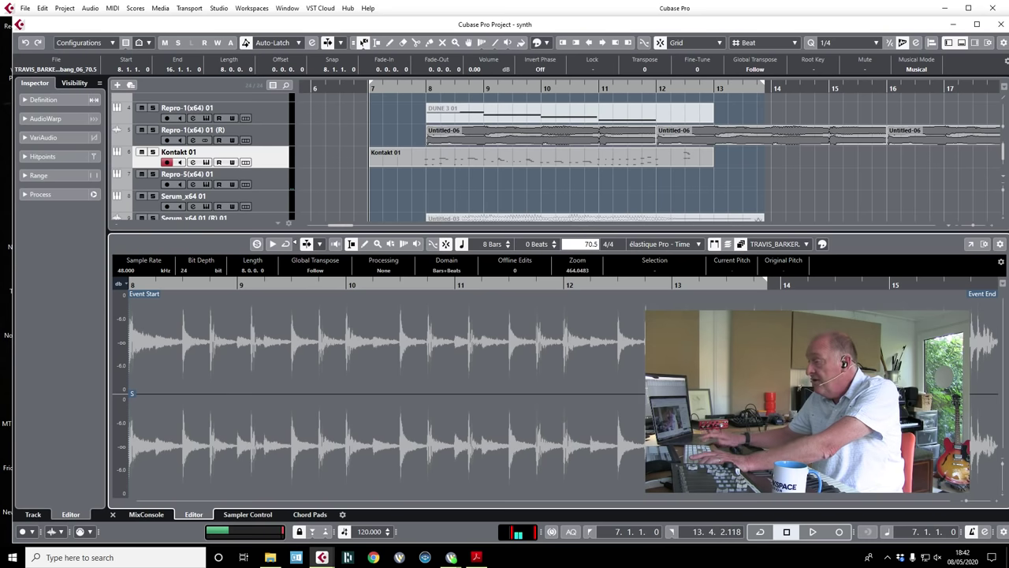
{"action": "key", "text": "Return"}
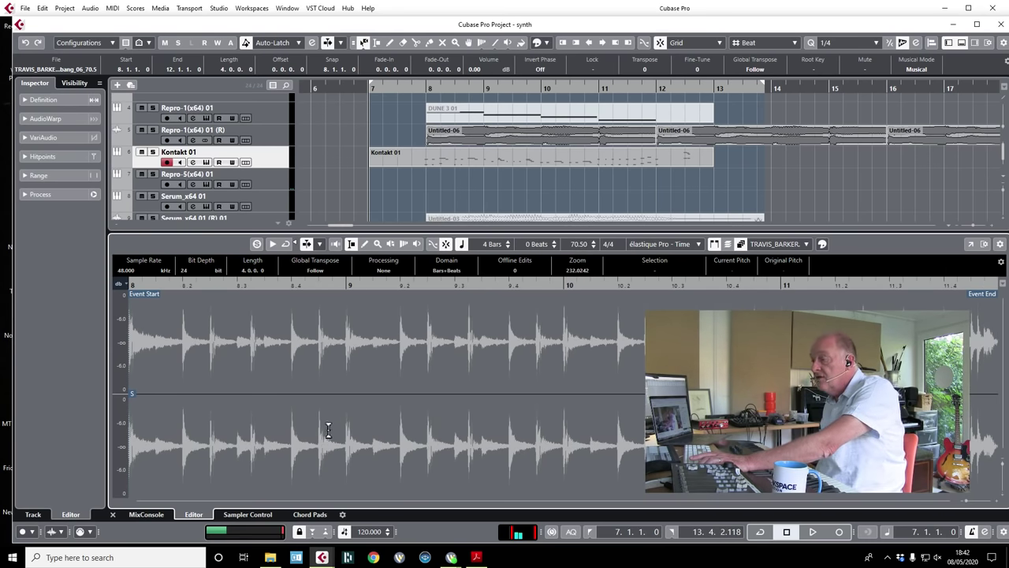
{"action": "left_click", "coordinate": [112, 514]}
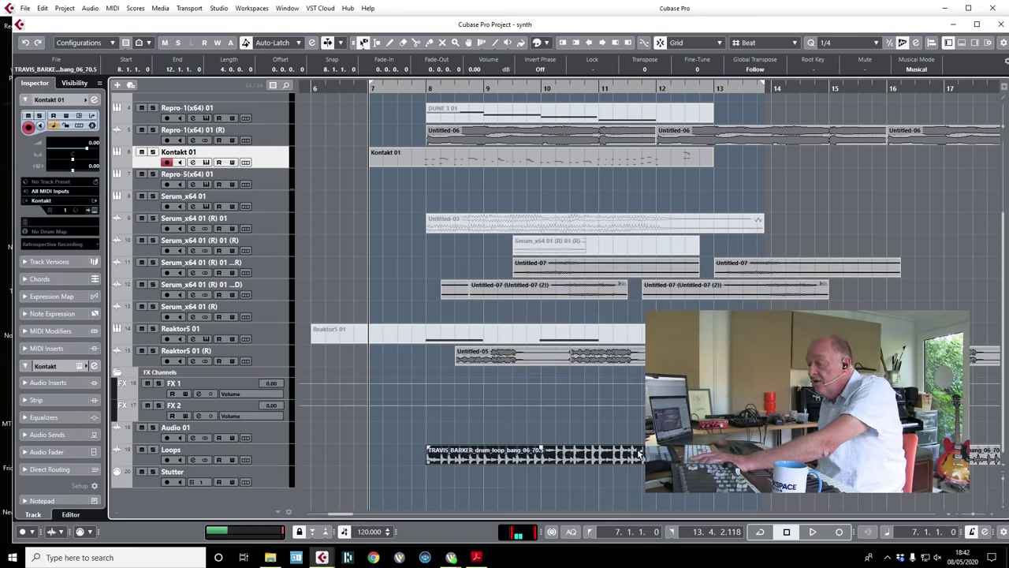
- Duplicate the corrected drum loop on the Loops track to 12.1.1.0 and play the project briefly to check it
{"action": "key", "text": "ctrl+d"}
{"action": "key", "text": "space"}
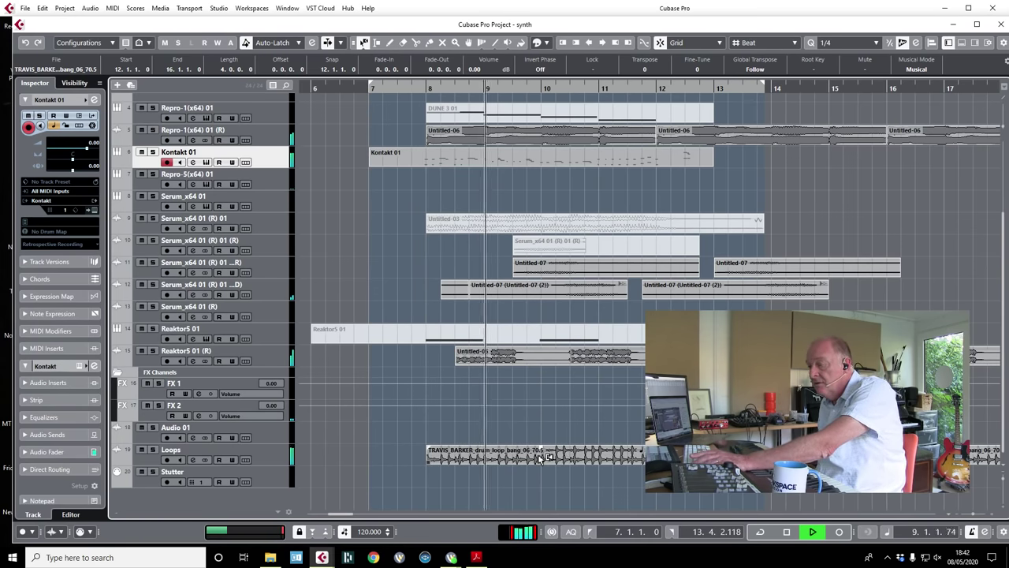
{"action": "key", "text": "space"}
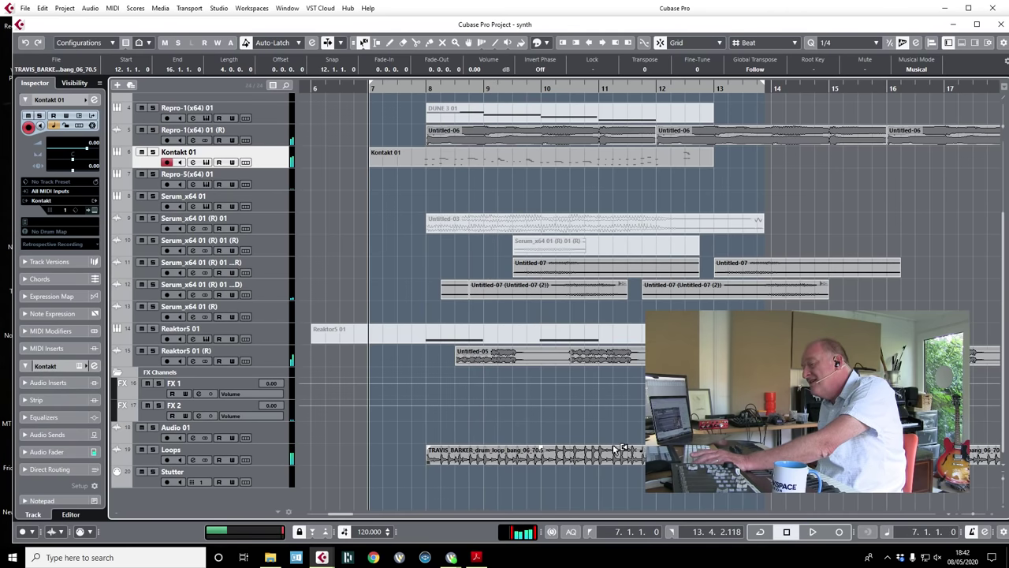